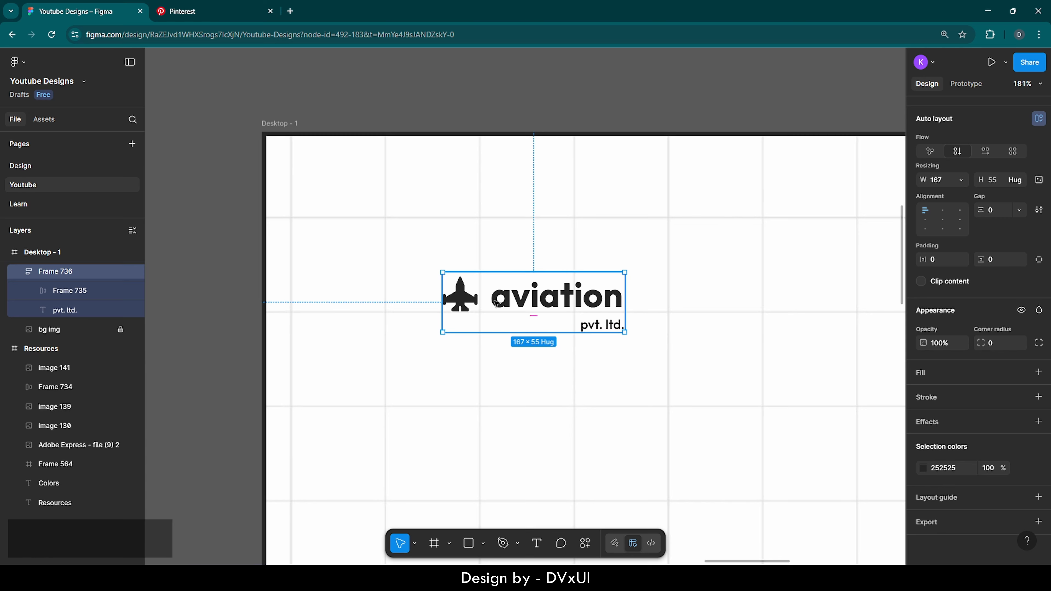
Move the aviation logo into the upper-left corner area of the Desktop - 1 frame, at about X 69, Y 70.
left_click_drag(557, 303, 442, 212)
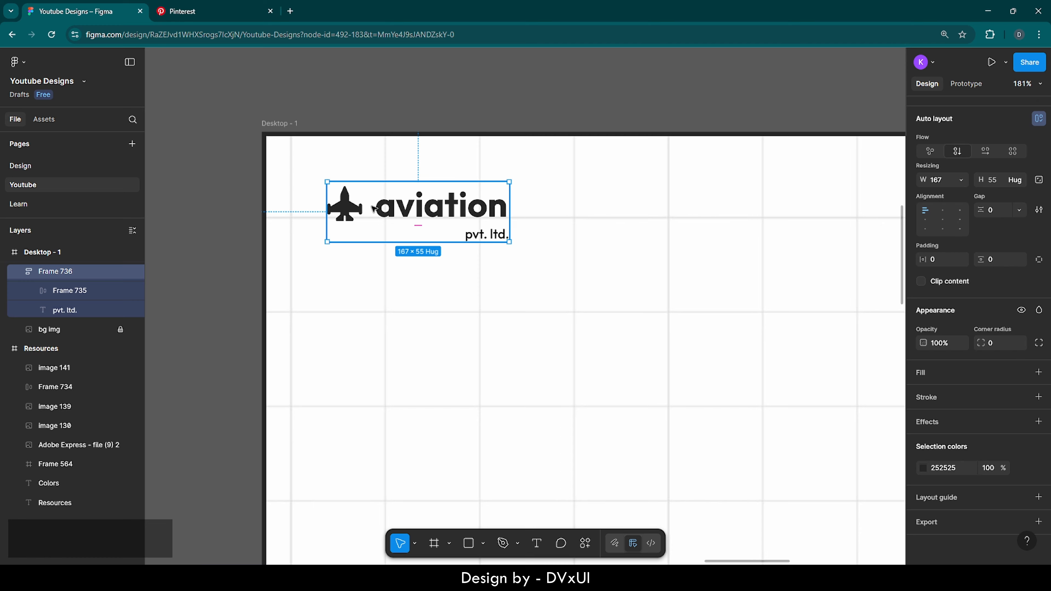
left_click_drag(420, 204, 432, 235)
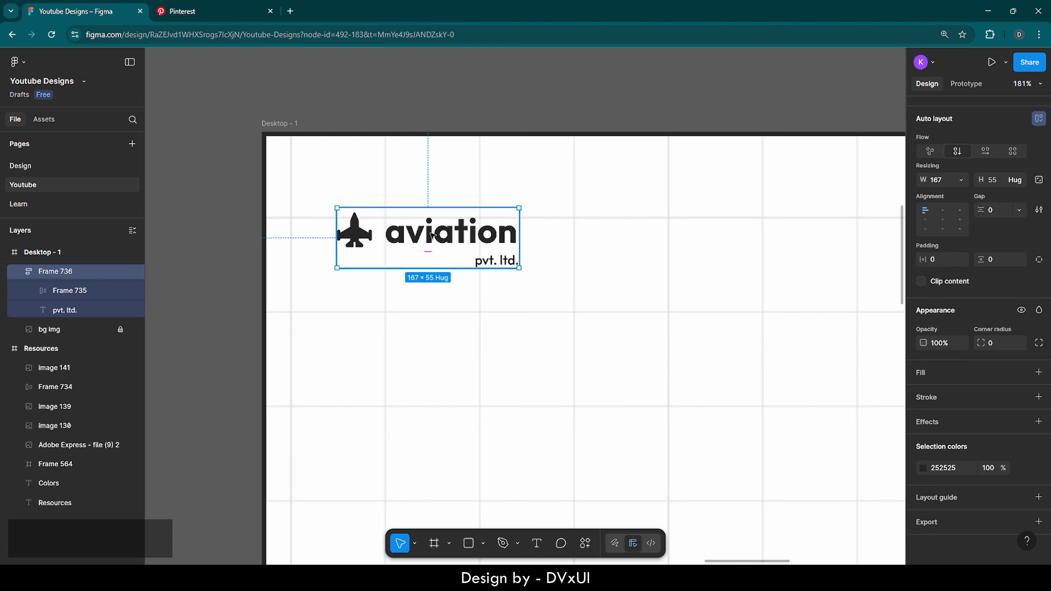
Add a layout guide to the Desktop - 1 frame, switching its type from grid to columns with a count of 12.
left_click(271, 124)
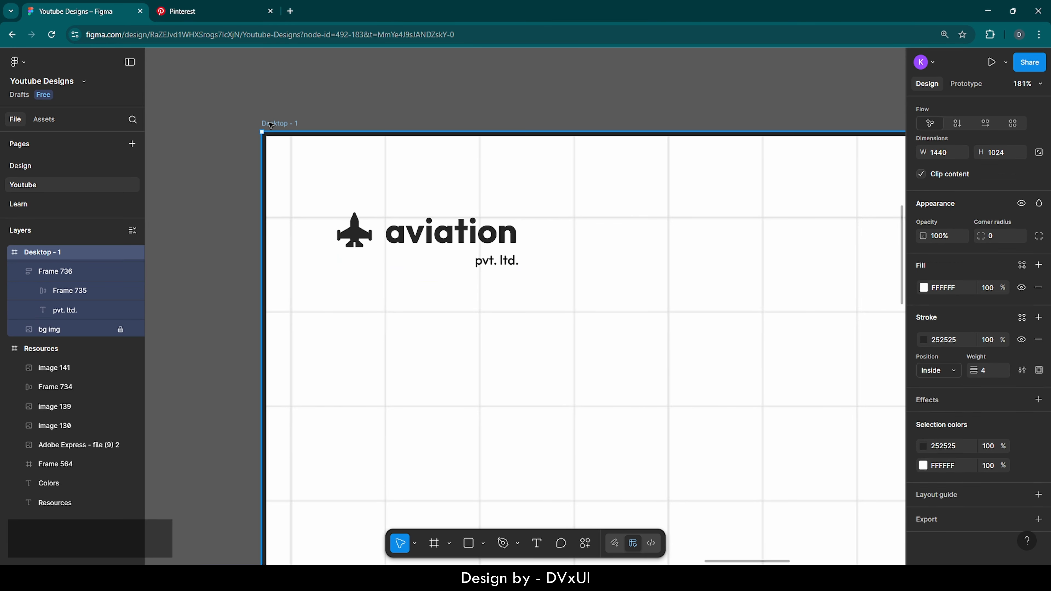
key("shift+2")
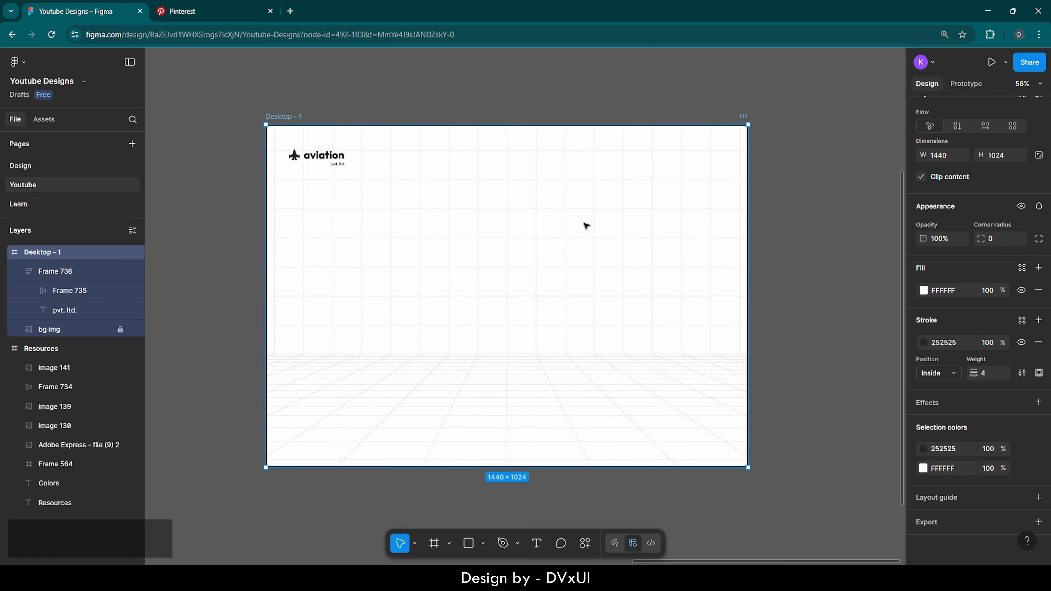
left_click(928, 496)
scroll(928, 496, "down", 1)
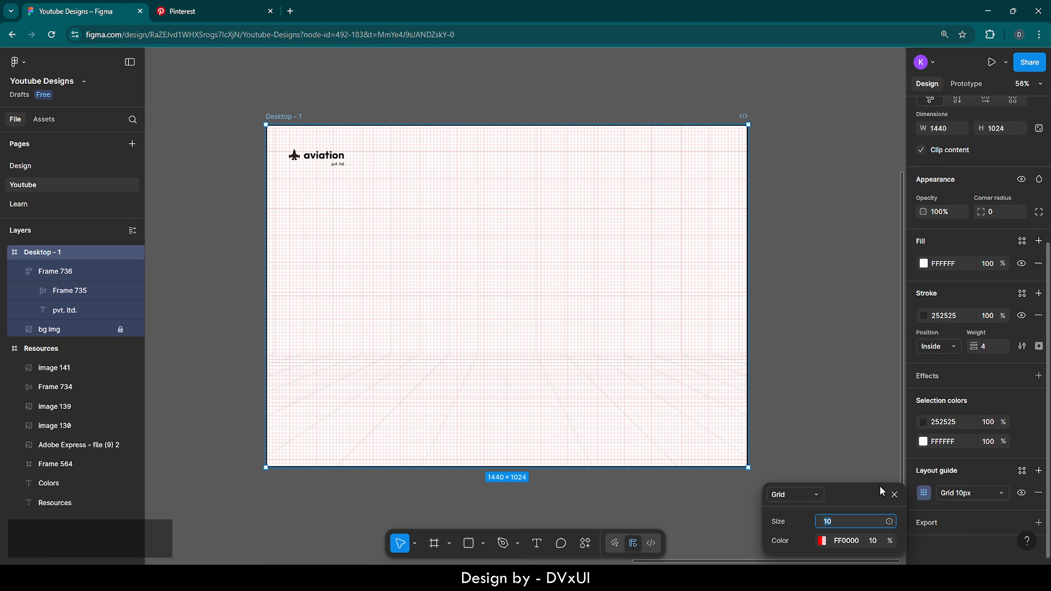
left_click(794, 496)
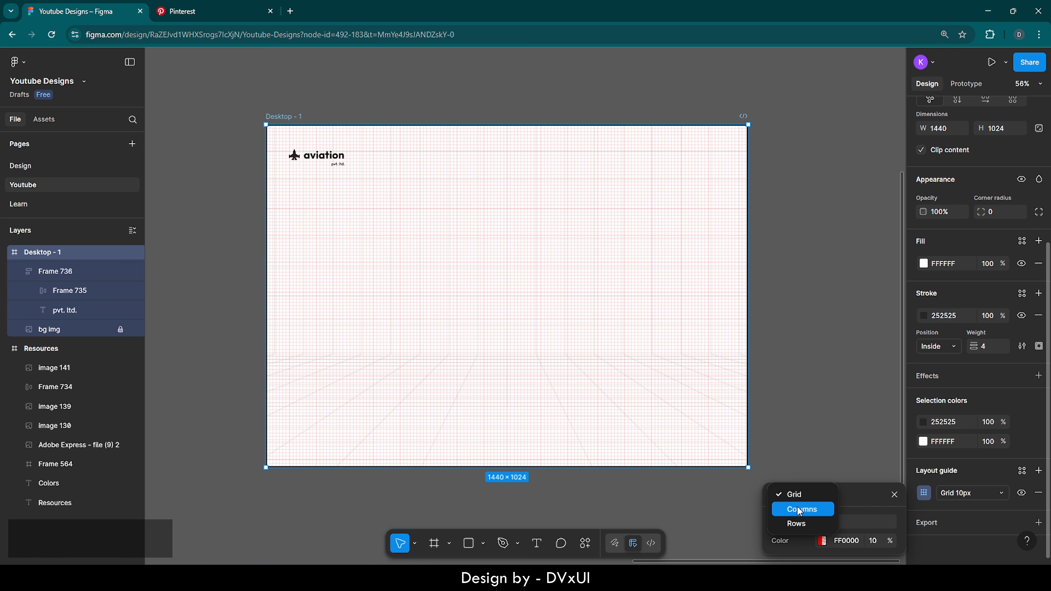
left_click(800, 509)
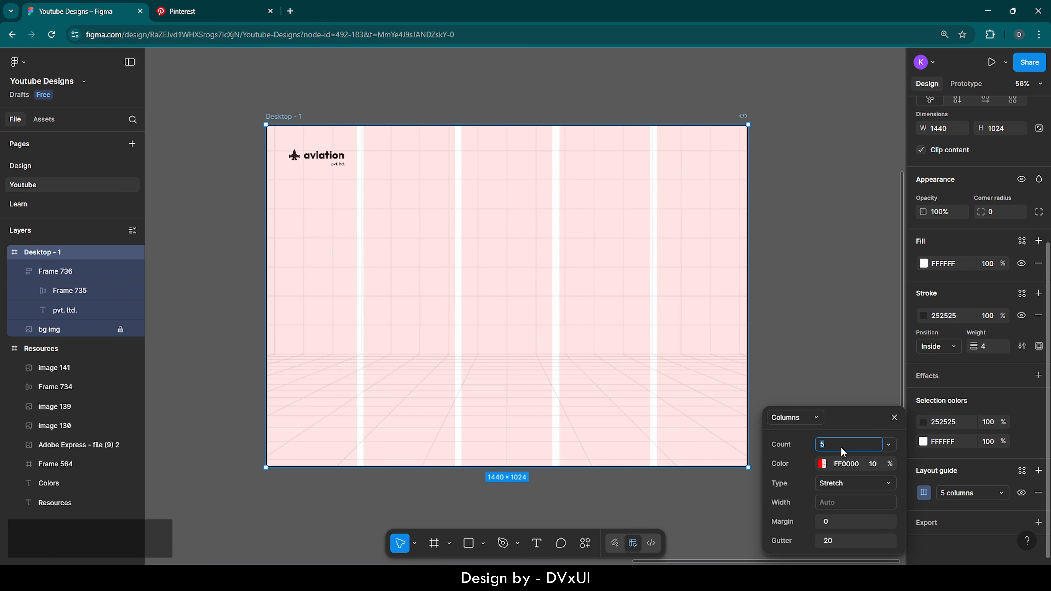
type("12")
key("Return")
Set the column guide's count to 16 and its margin to 120.
left_click(840, 447)
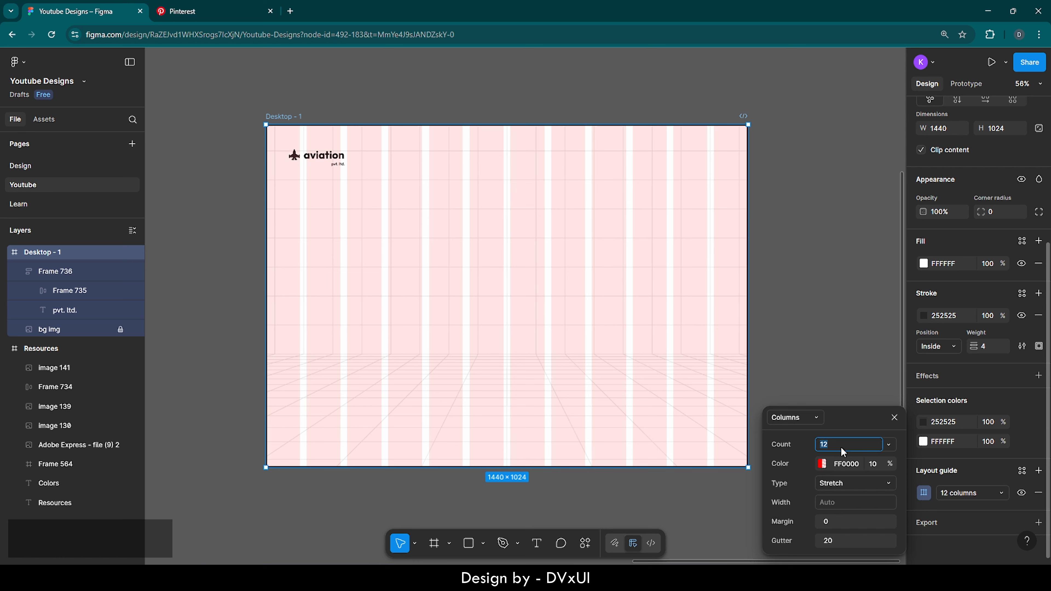
type("16")
key("Return")
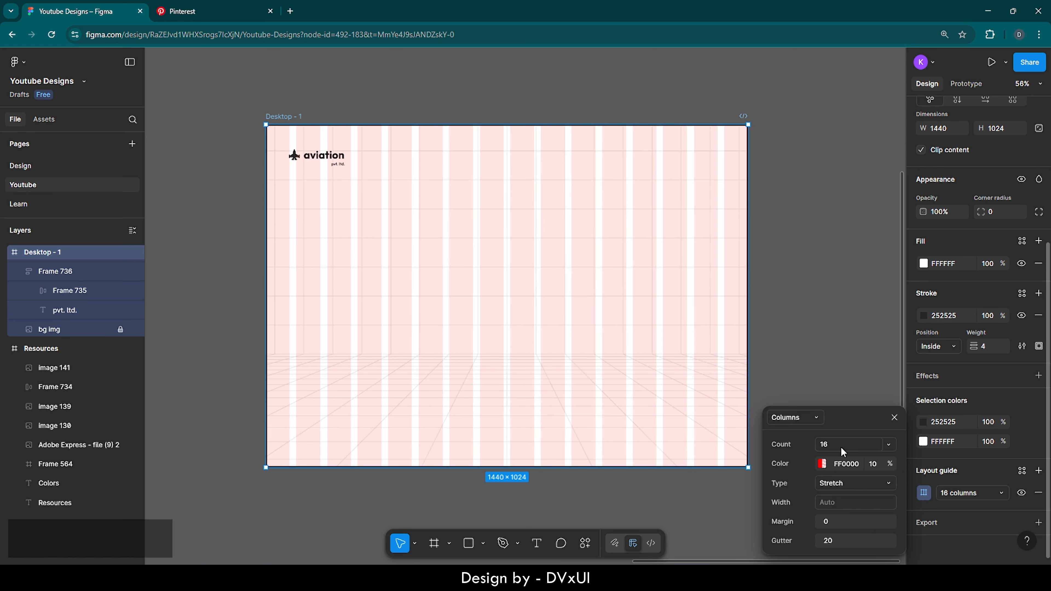
left_click(827, 520)
type("120")
key("Return")
left_click(804, 320)
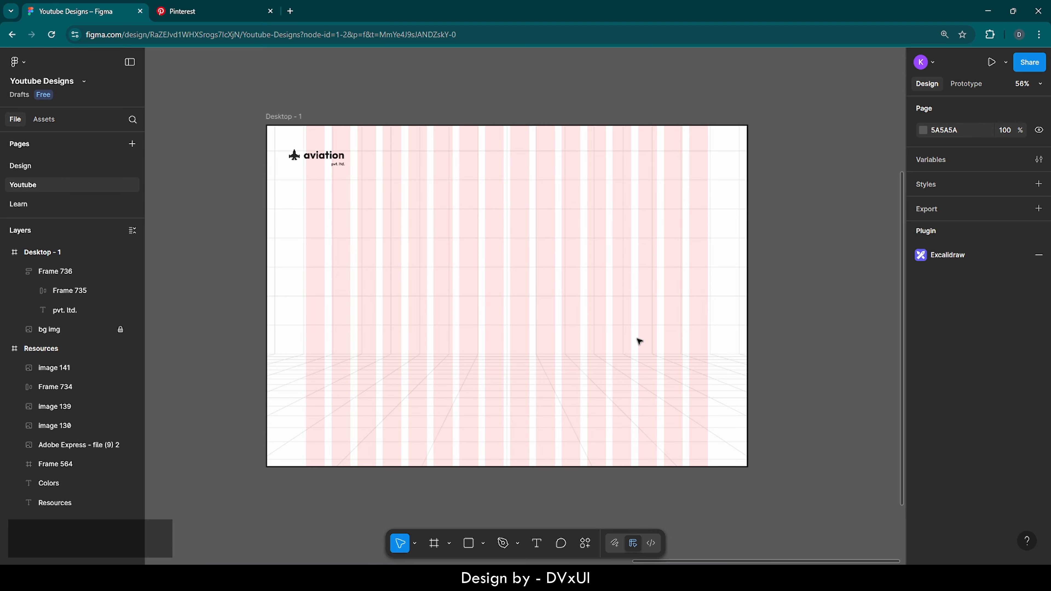
Reposition the aviation logo to X 60, Y 43 in the frame, checking its distances to the frame edges.
left_click(306, 158)
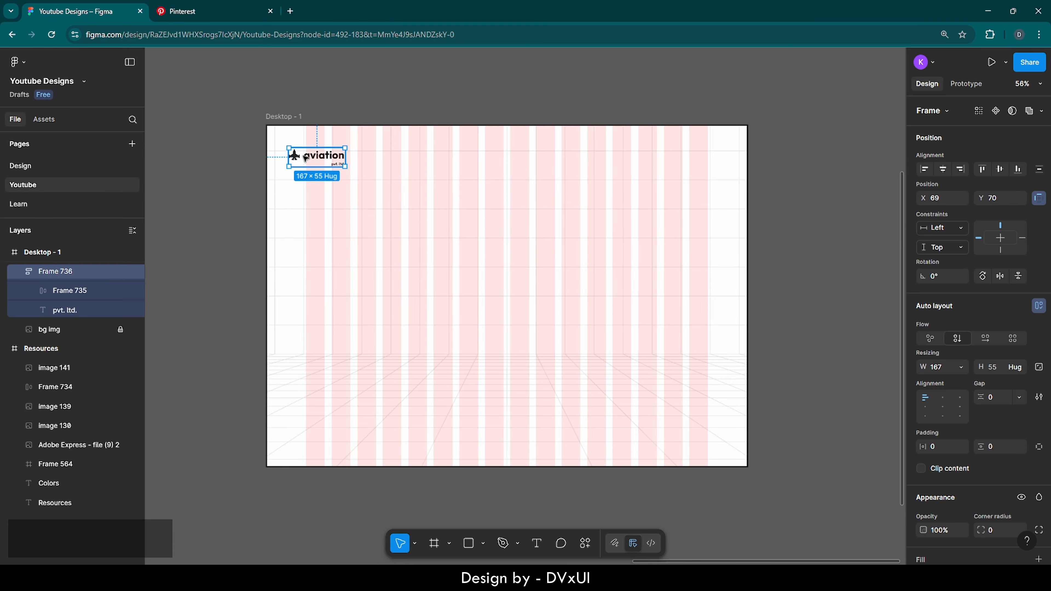
scroll(272, 118, "up", 5)
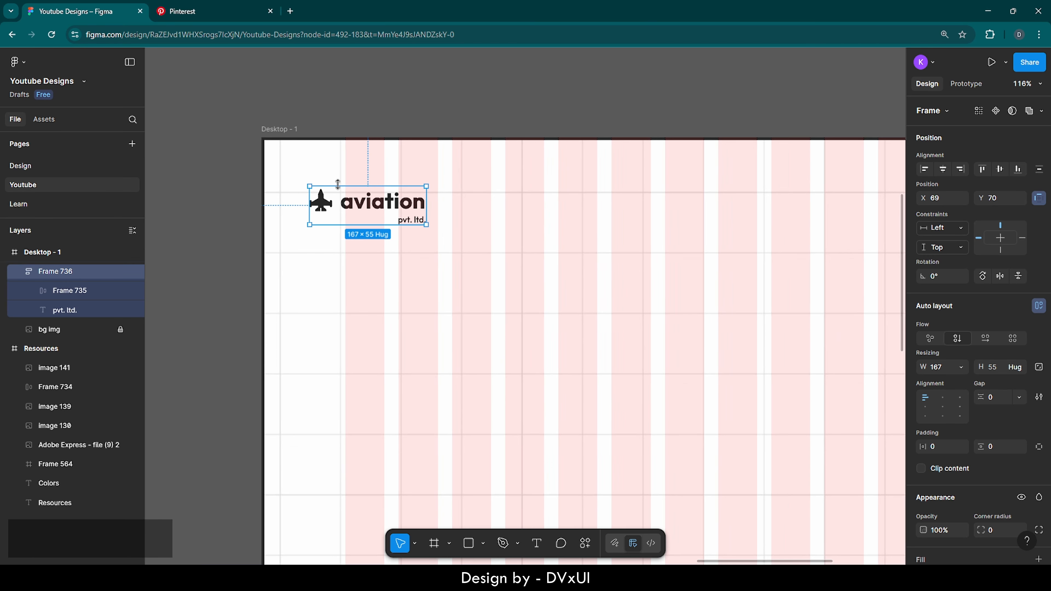
mouse_move(370, 210)
left_mouse_down()
mouse_move(356, 189)
mouse_move(364, 191)
left_mouse_up()
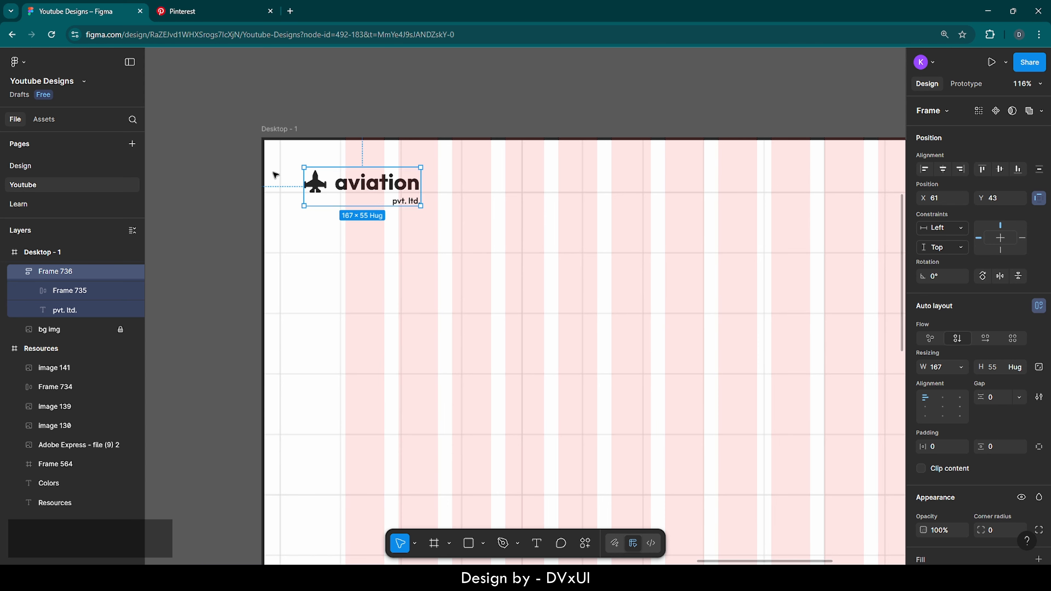
key("alt")
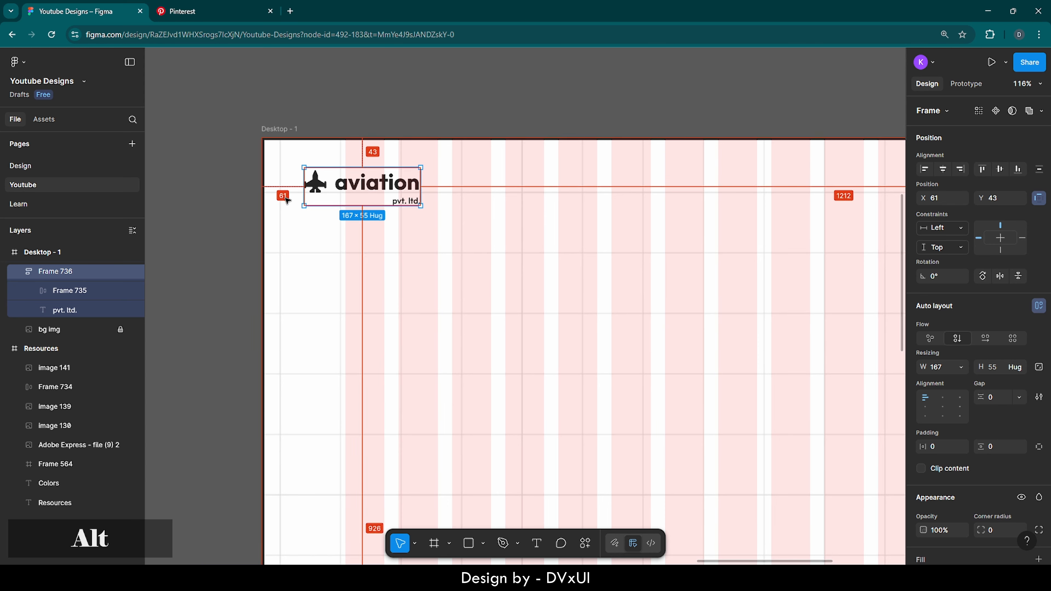
key("Left")
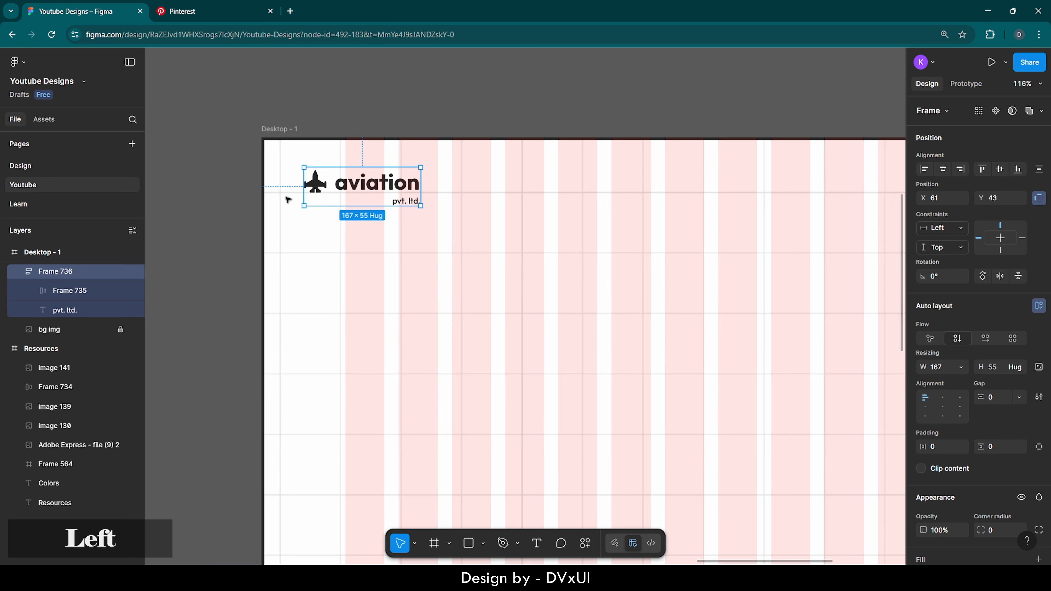
key("alt")
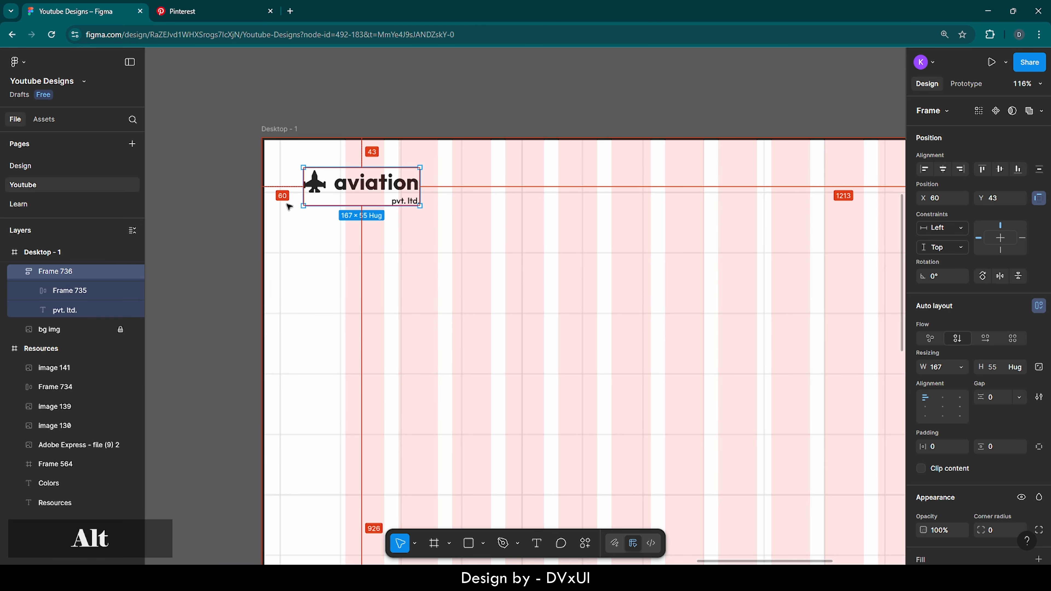
Add a text label "Home" near the middle of the frame's header area, at about X 691, Y 83.
scroll(283, 206, "right", 5)
scroll(283, 206, "down", 3)
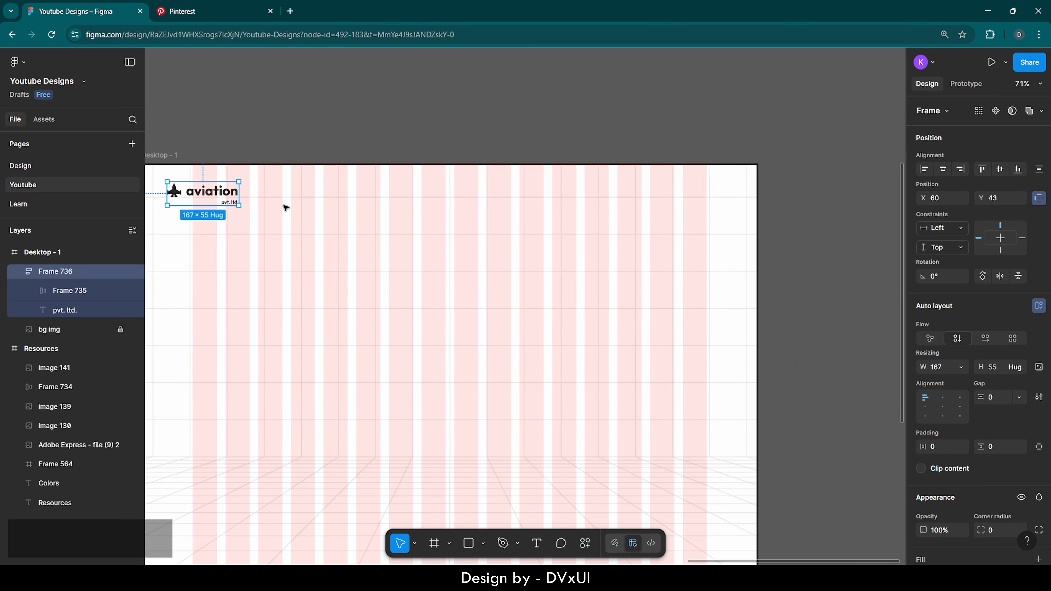
scroll(284, 206, "left", 2)
scroll(283, 204, "right", 1)
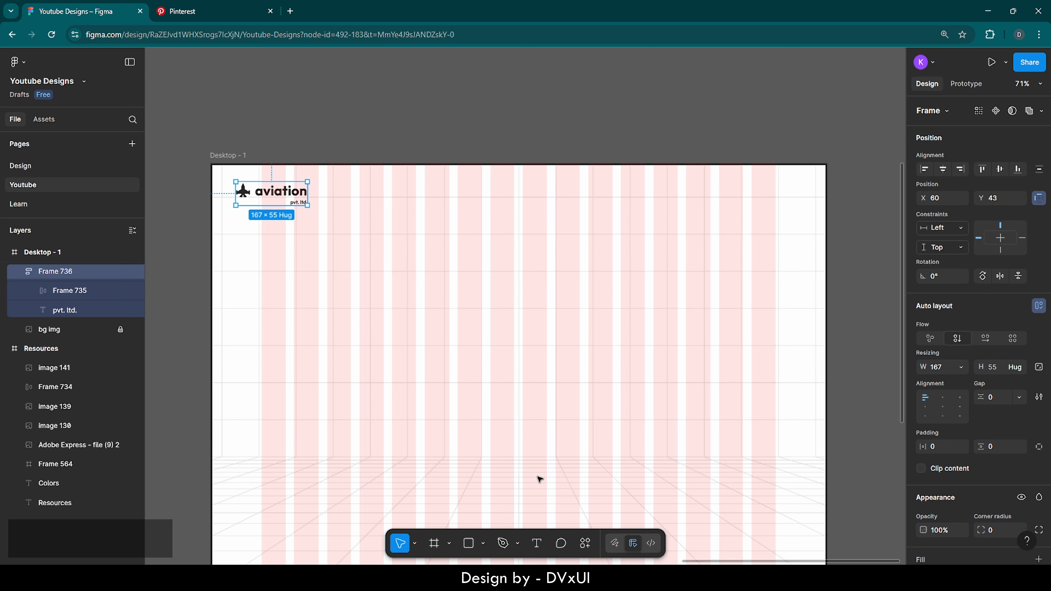
left_click(537, 546)
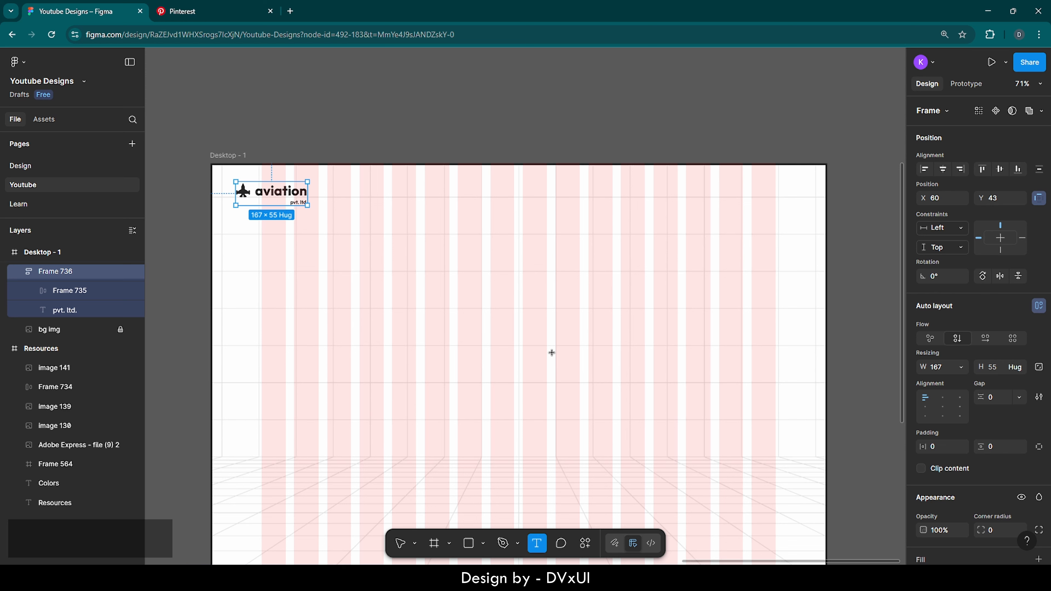
left_click(520, 199)
type("Home")
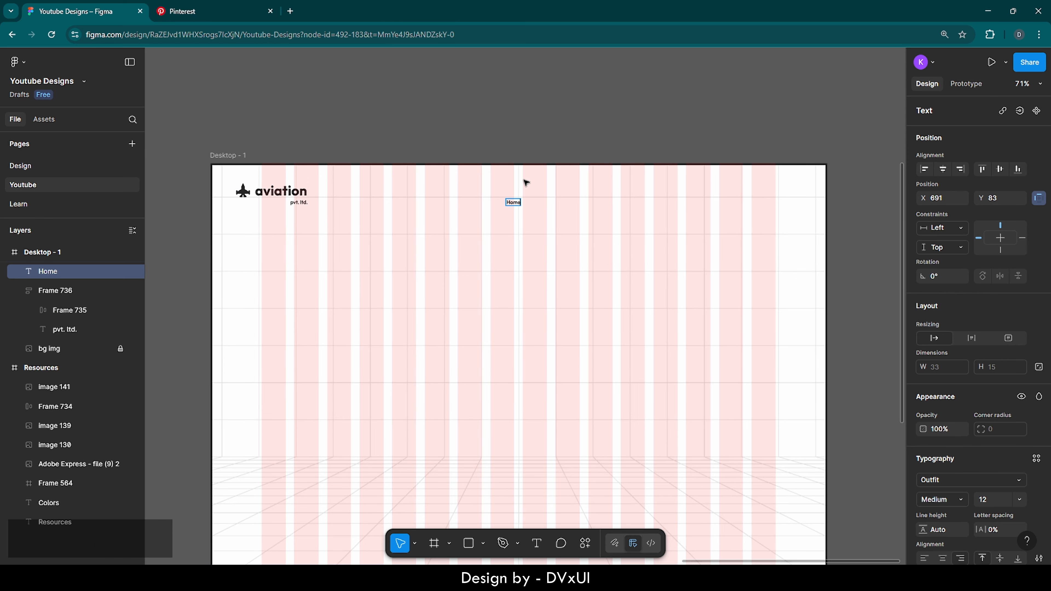
scroll(525, 183, "up", 5)
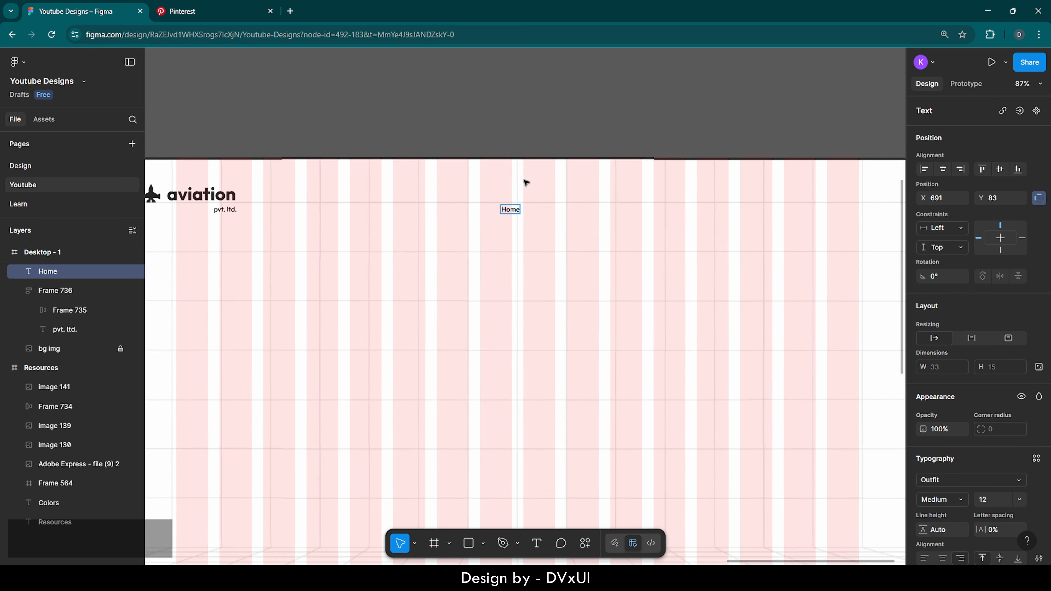
scroll(525, 182, "right", 2)
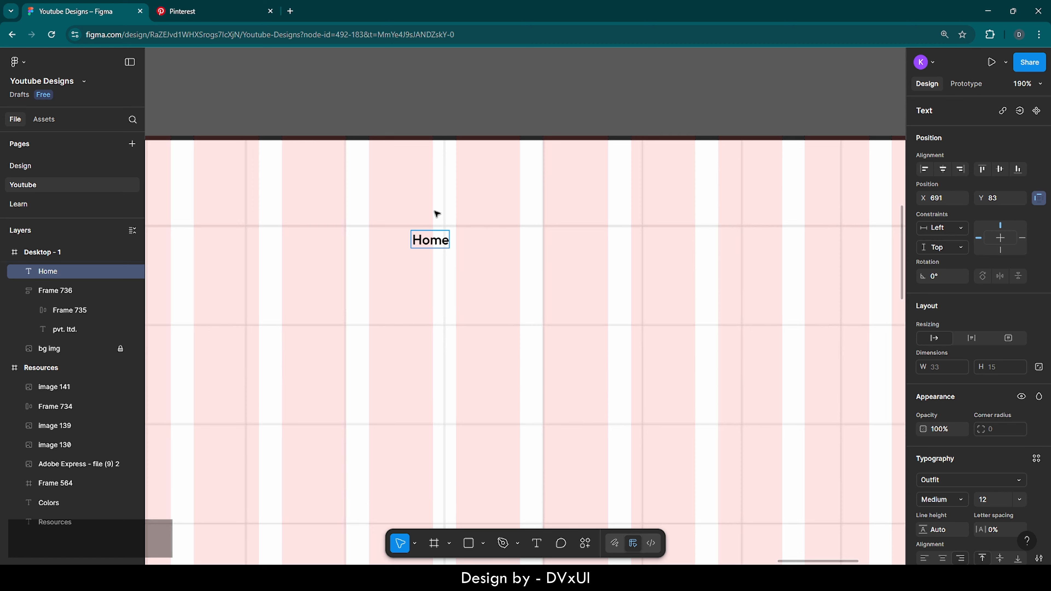
key("Escape")
Duplicate the "Home" label, place the copy below and to its right, and change its text to "Drones".
key("ctrl+c")
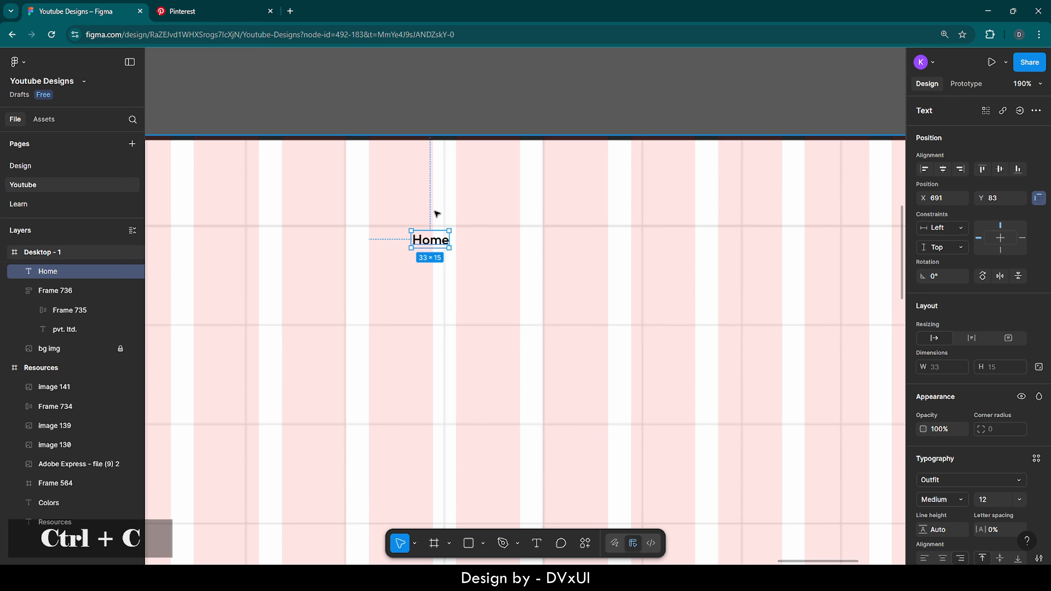
key("ctrl+v")
left_click_drag(433, 244, 509, 271)
double_click(509, 272)
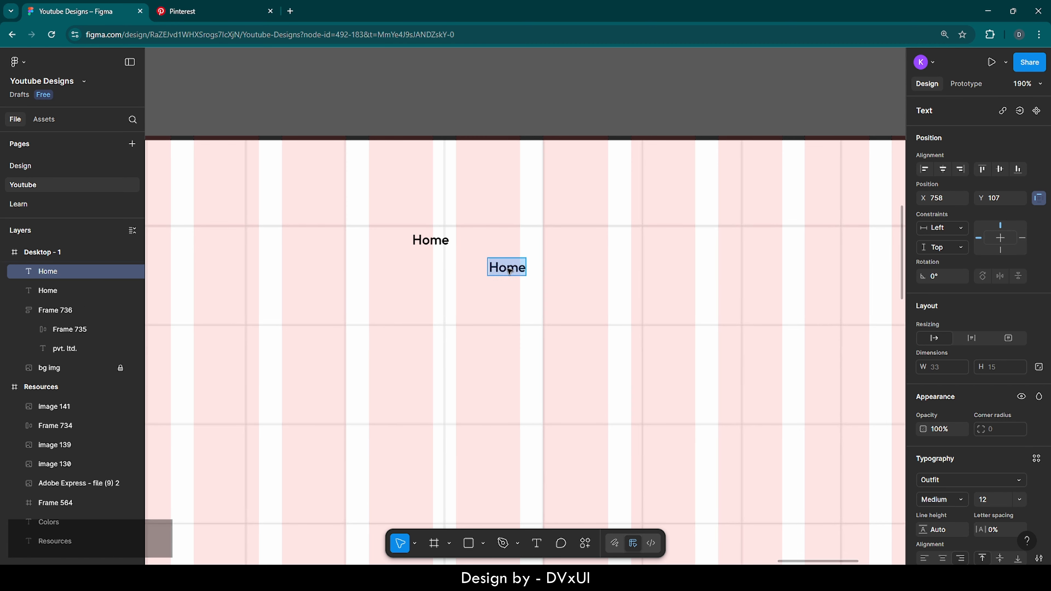
type("Dro")
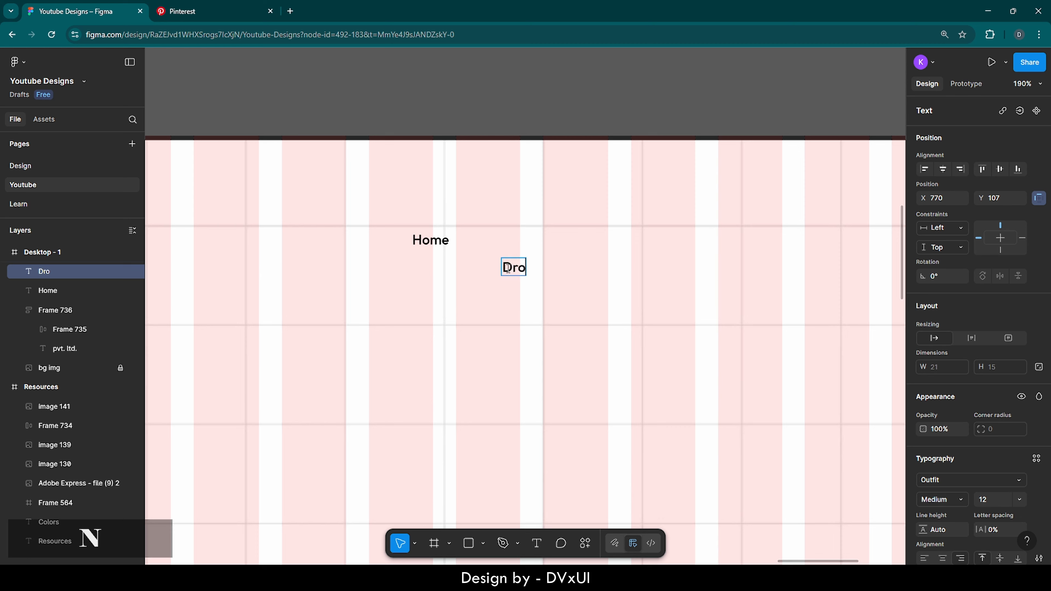
type("nes")
key("Escape")
Duplicate the "Drones" label, move the copy to its right, and change its text to "Logistics".
key("ctrl+d")
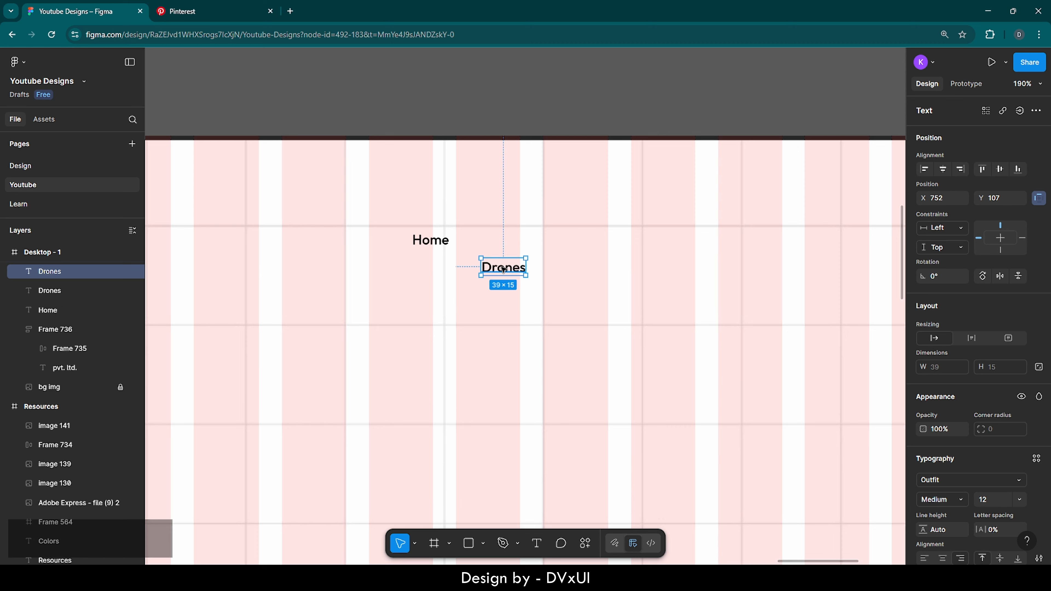
left_click_drag(501, 267, 566, 275)
key("BackSpace")
type("Log")
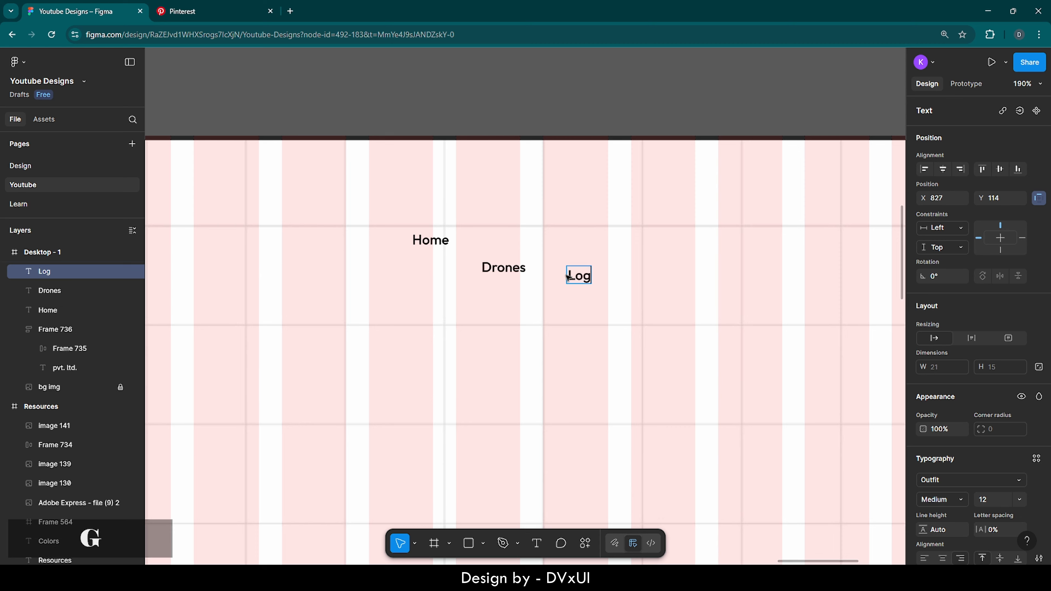
type("istics")
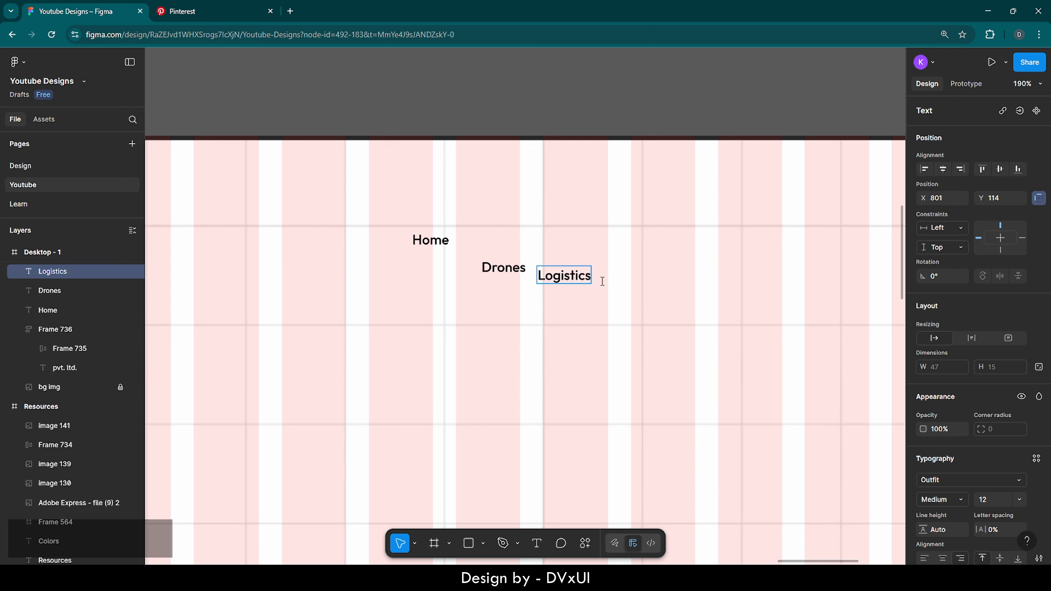
key("Escape")
Duplicate the "Logistics" label, move the copy to its right, and change its text to "About".
key("ctrl+c")
key("ctrl+v")
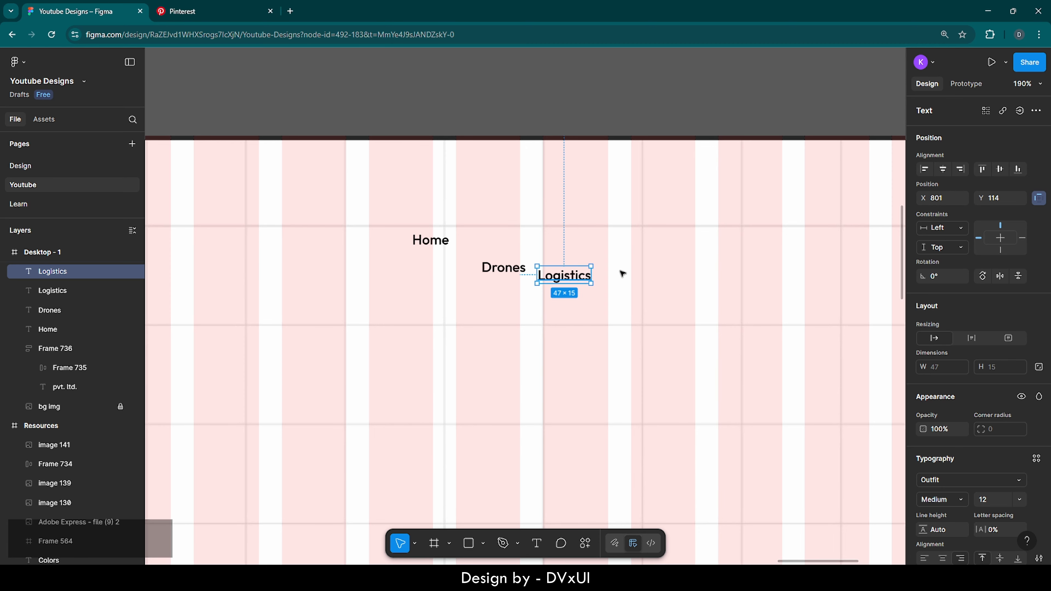
left_click_drag(545, 276, 657, 271)
double_click(657, 272)
key("BackSpace")
type("Abo")
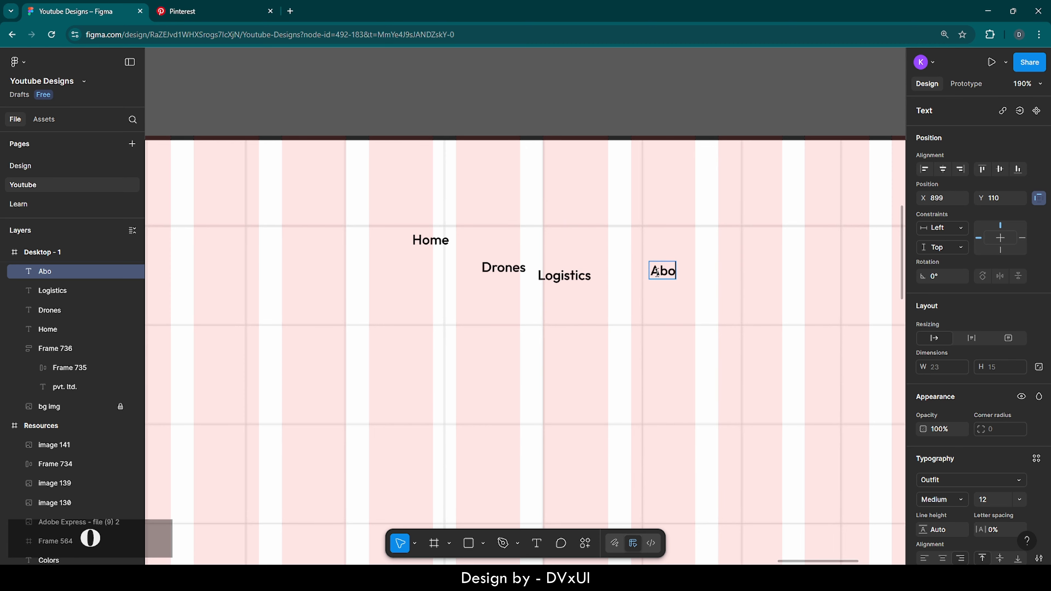
type("ut")
left_click(581, 238)
left_click(580, 239)
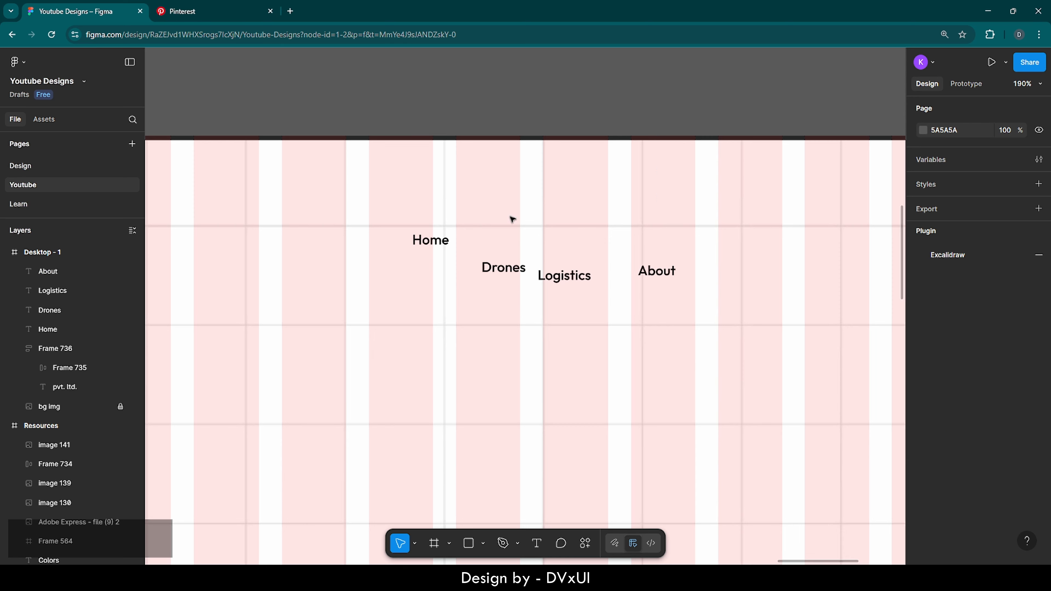
Set the Home, Drones, Logistics and About labels to font size 21 and Regular weight.
left_click_drag(370, 218, 652, 315)
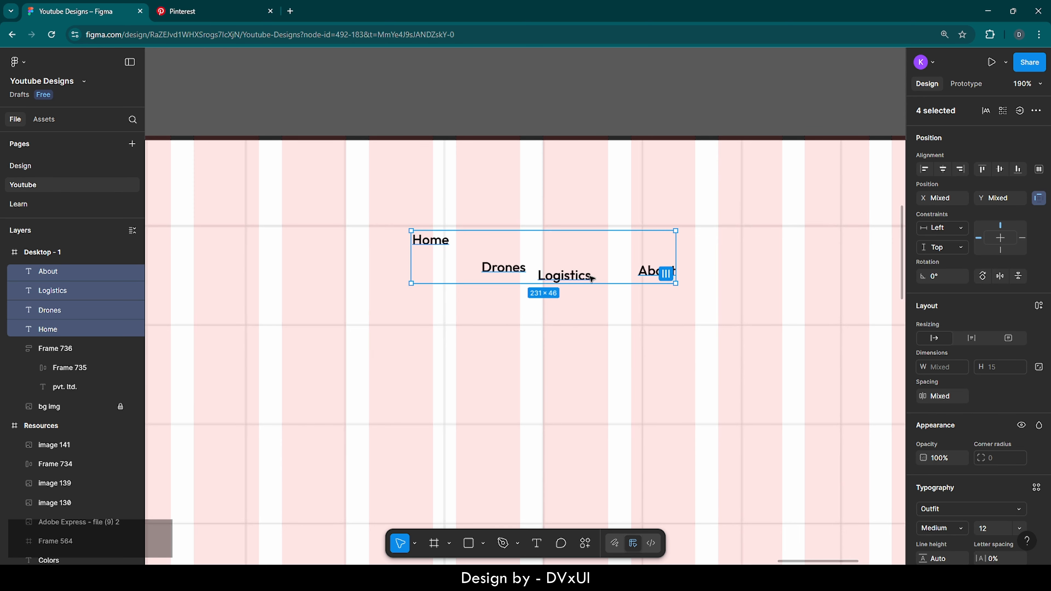
scroll(971, 459, "down", 3)
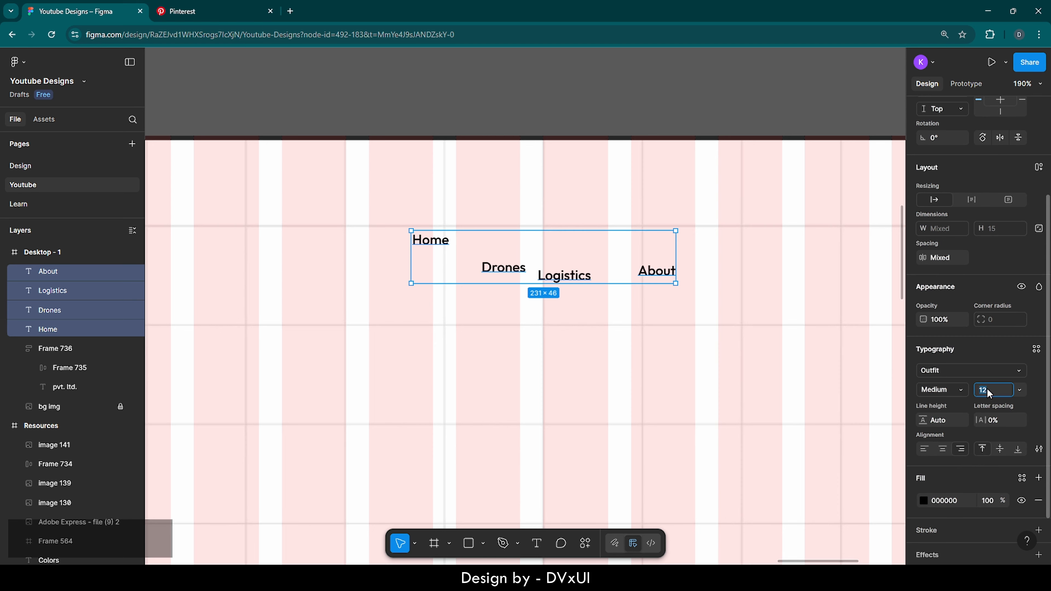
key("BackSpace")
type("21")
key("Return")
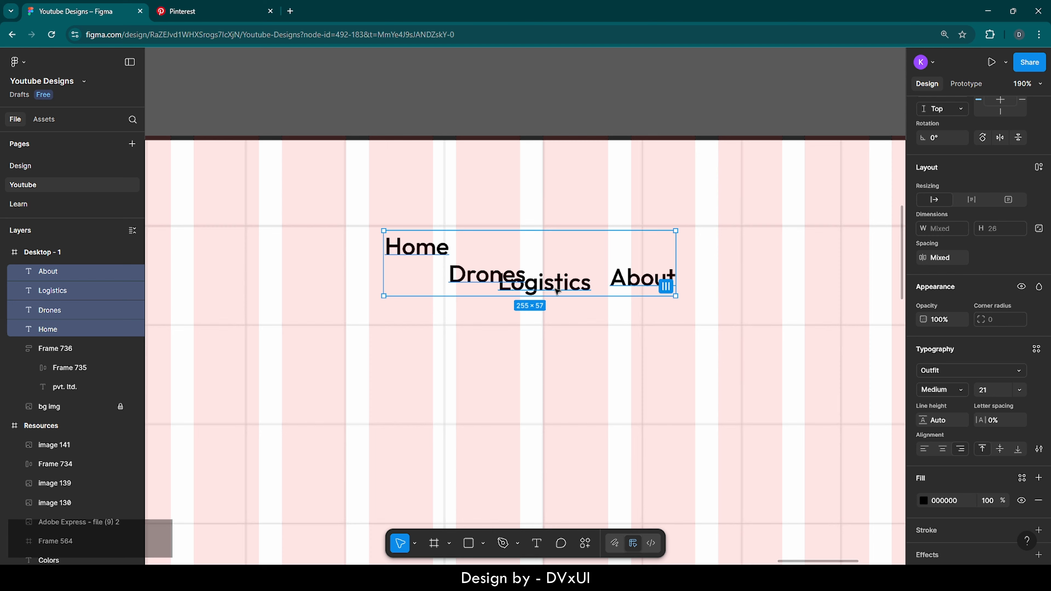
left_click(948, 388)
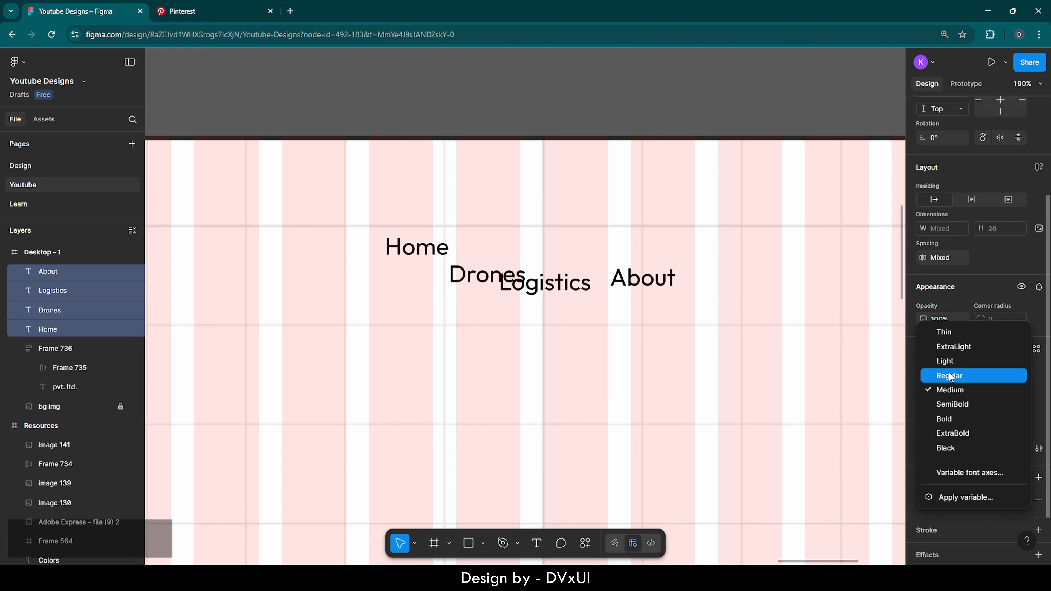
left_click(950, 377)
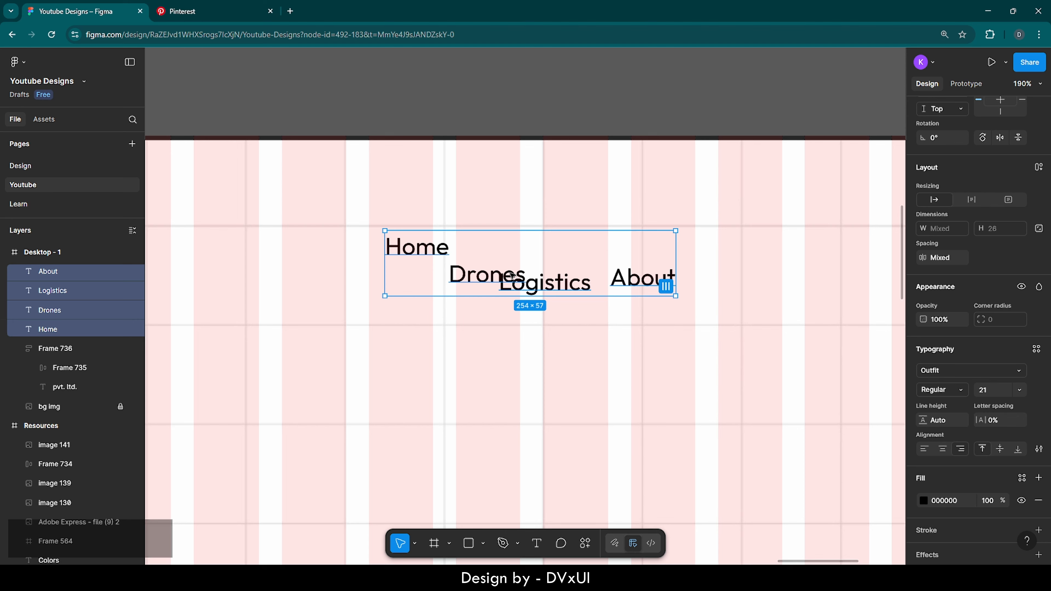
Tidy up the four navigation labels to even horizontal spacing and align their vertical centers.
left_click(666, 289)
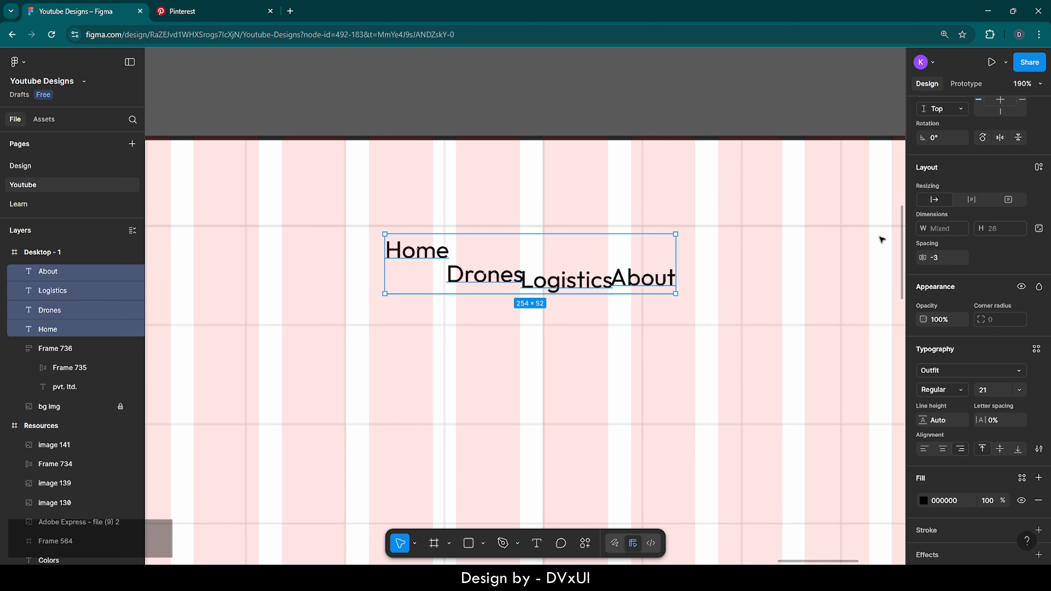
scroll(972, 215, "up", 3)
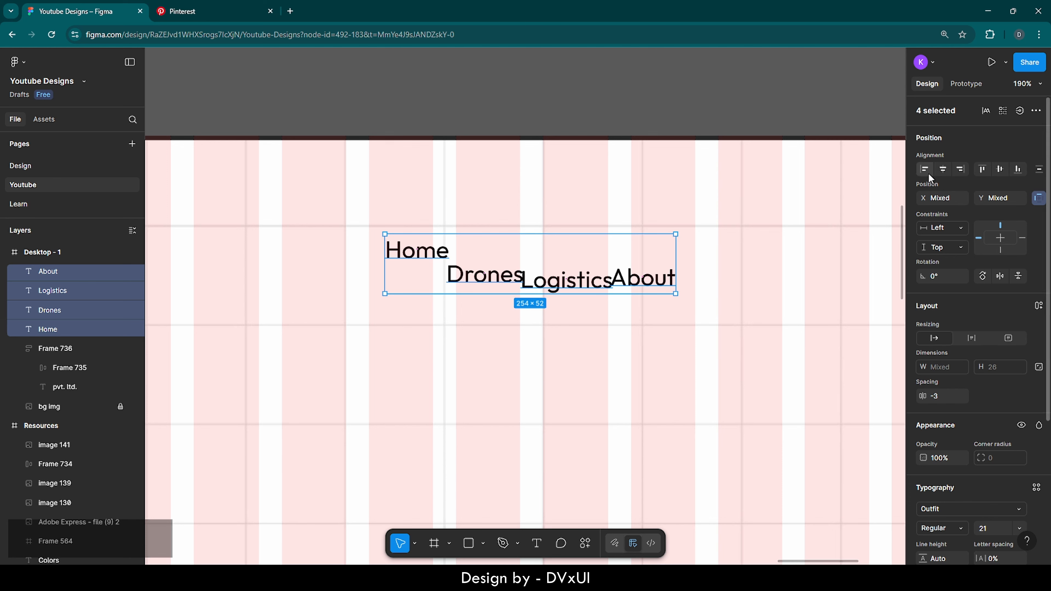
left_click(1001, 169)
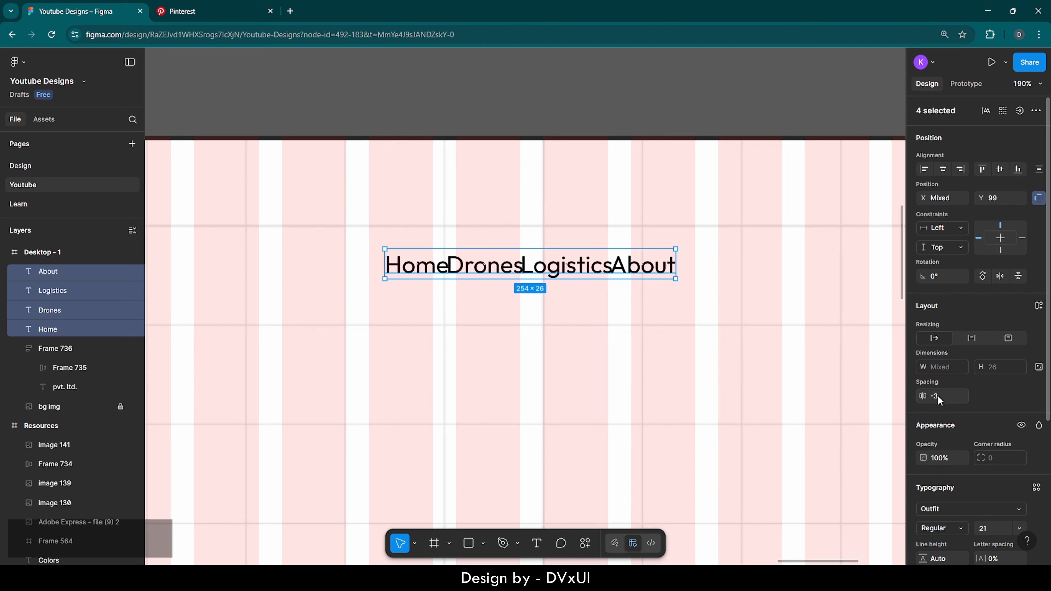
Wrap the four navigation labels in a horizontal auto layout with a gap of 60.
left_click(1038, 307)
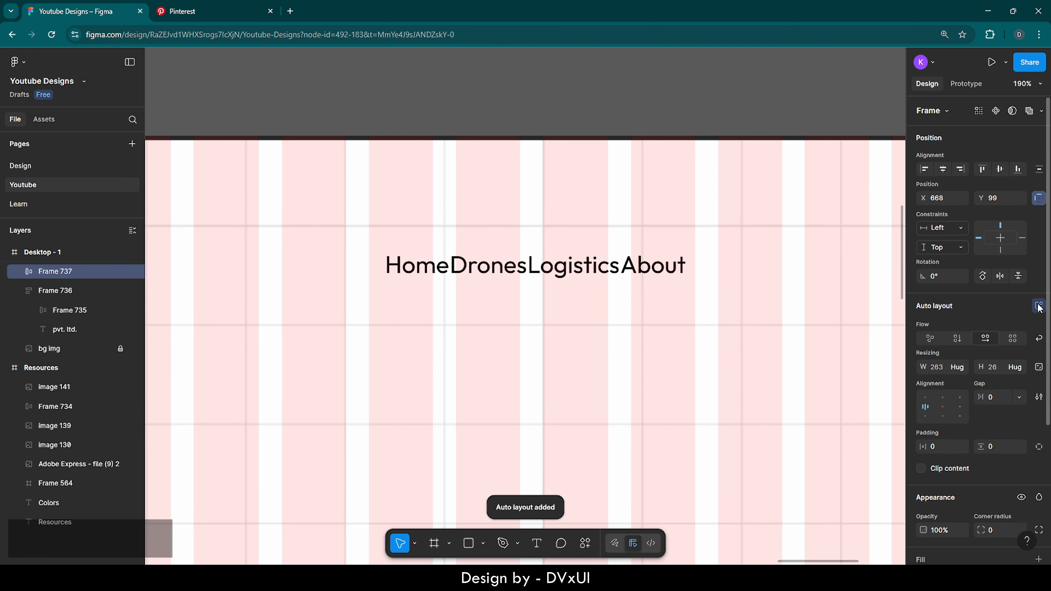
left_click(993, 398)
type("70")
key("Return")
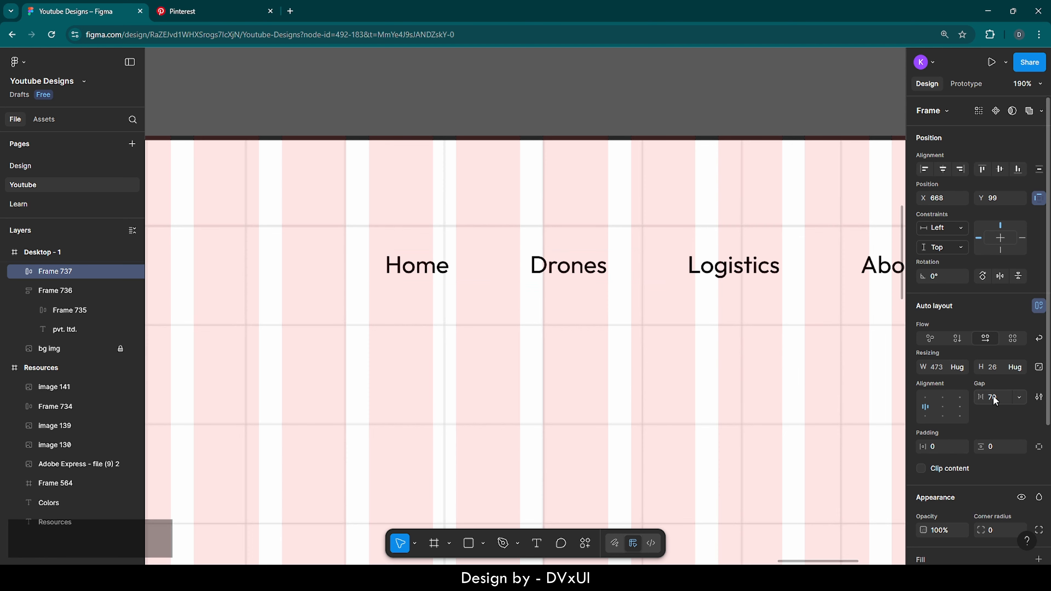
scroll(745, 360, "right", 3)
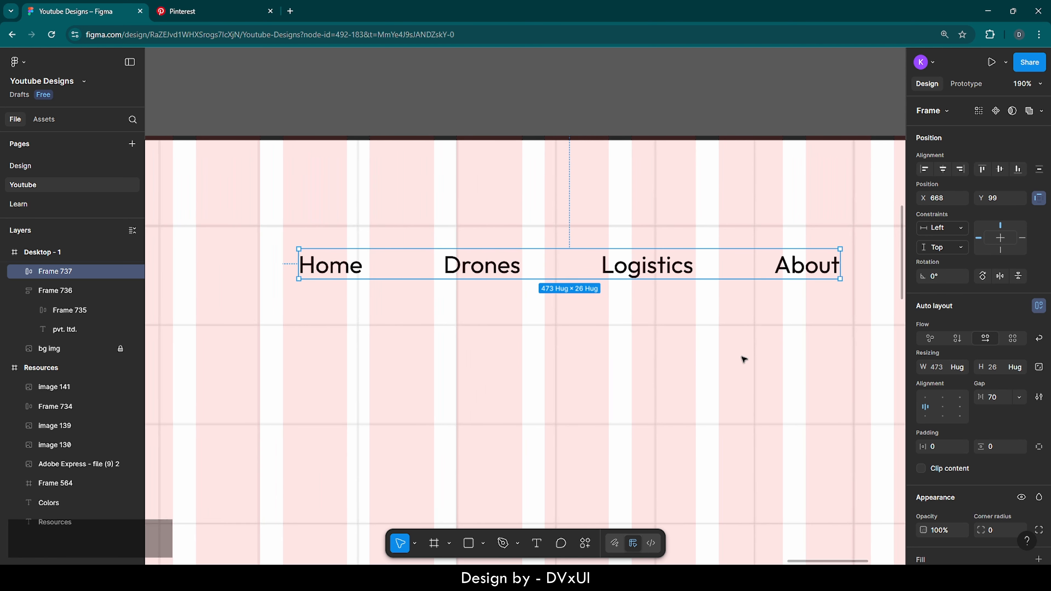
type("60")
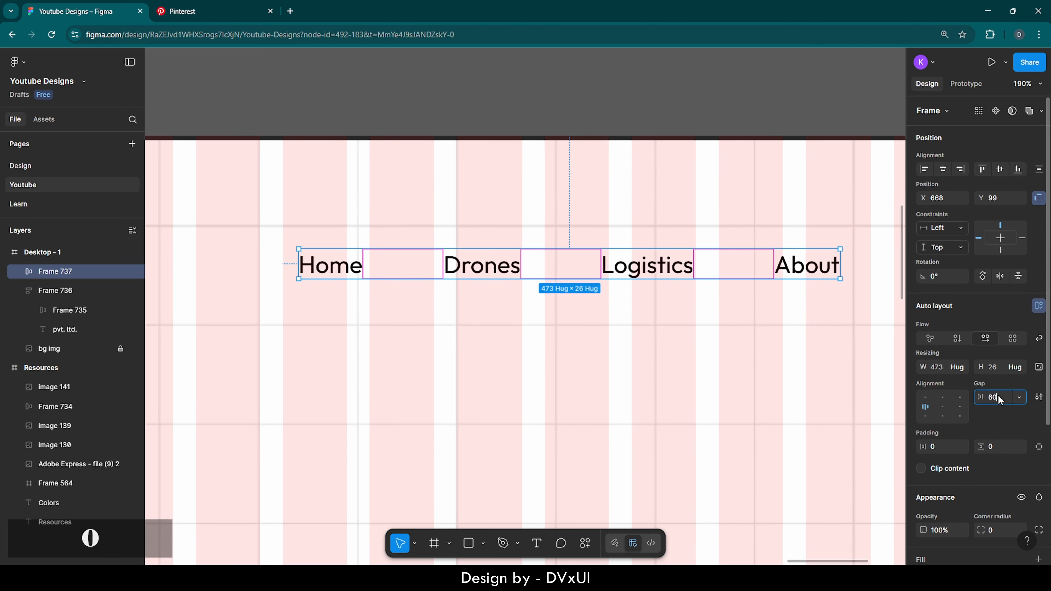
key("Return")
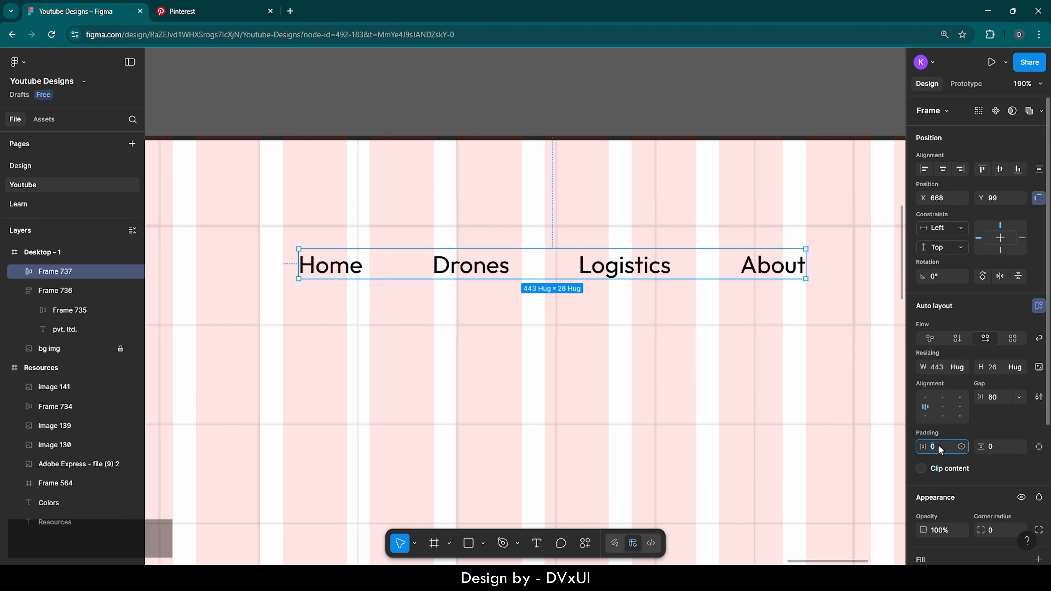
Set the navigation frame's horizontal and vertical padding to 8 each.
type("8")
key("Return")
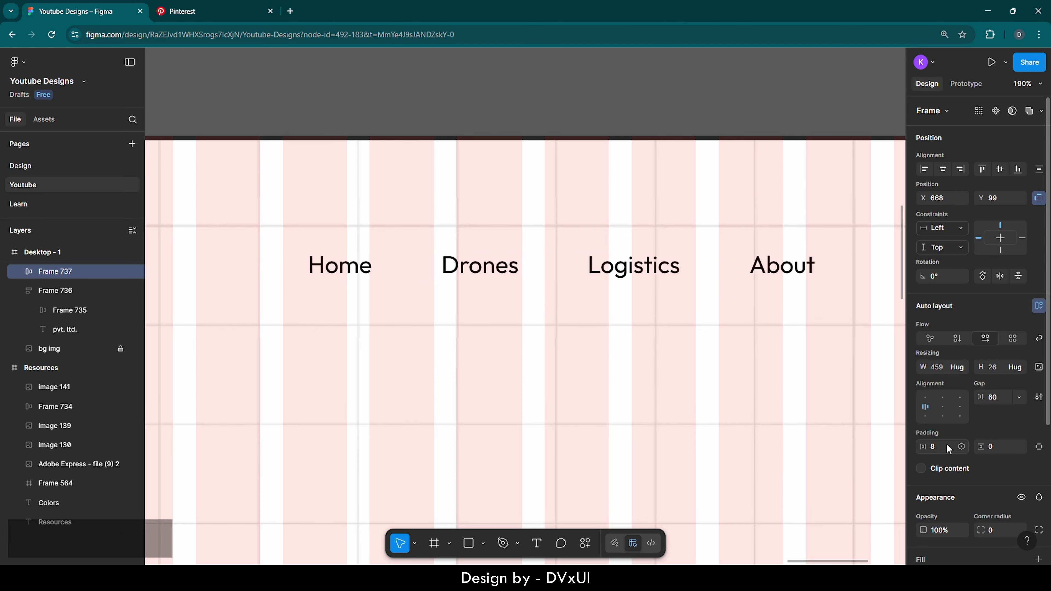
left_click(1003, 446)
type("8")
key("Return")
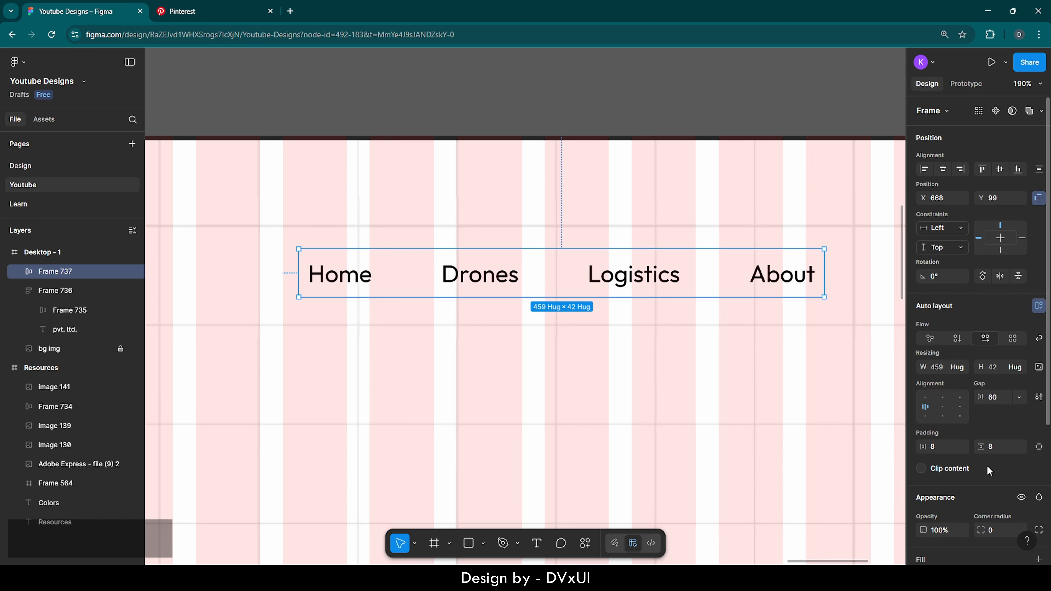
Add a 000000 stroke at 20% opacity to the navigation frame.
scroll(988, 468, "down", 5)
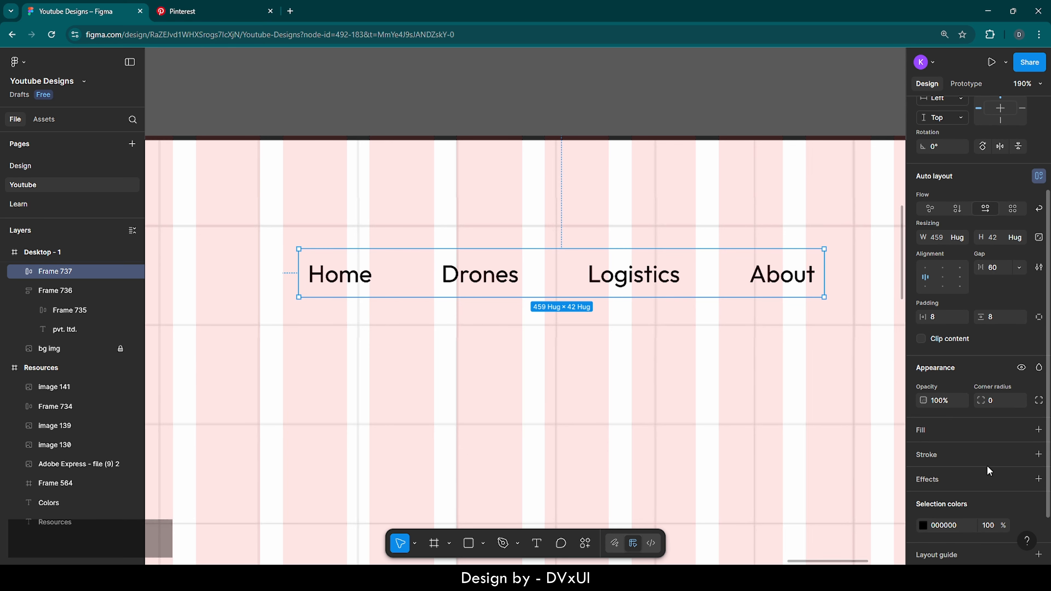
scroll(987, 465, "down", 2)
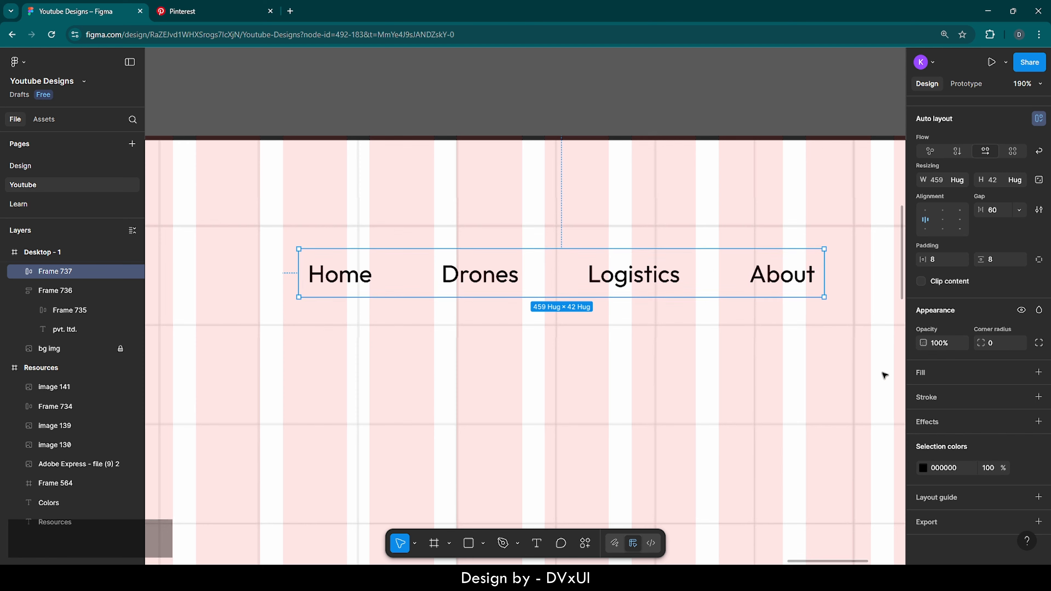
left_click(929, 399)
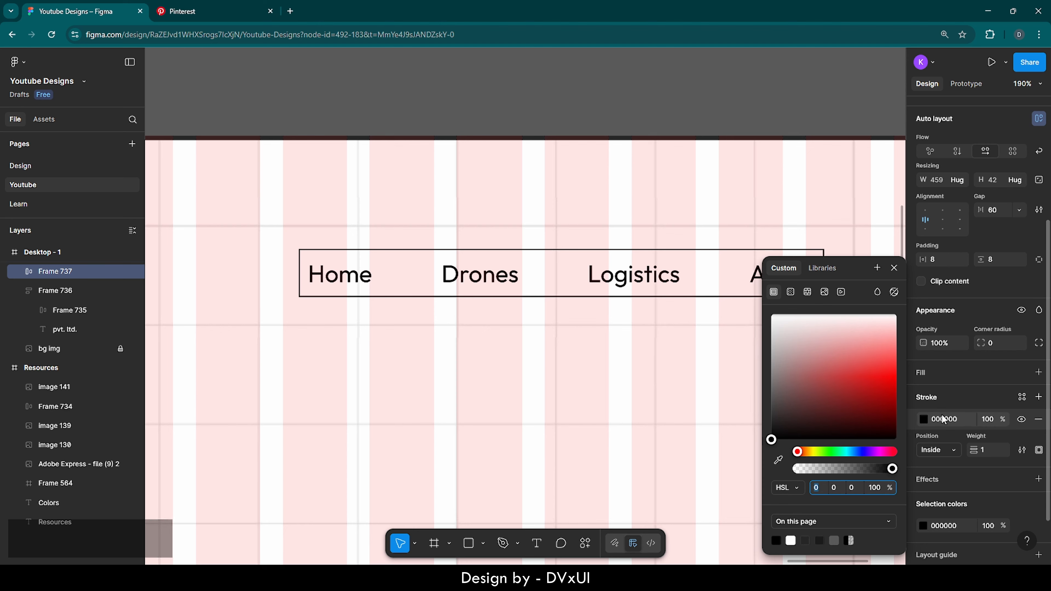
left_click(987, 420)
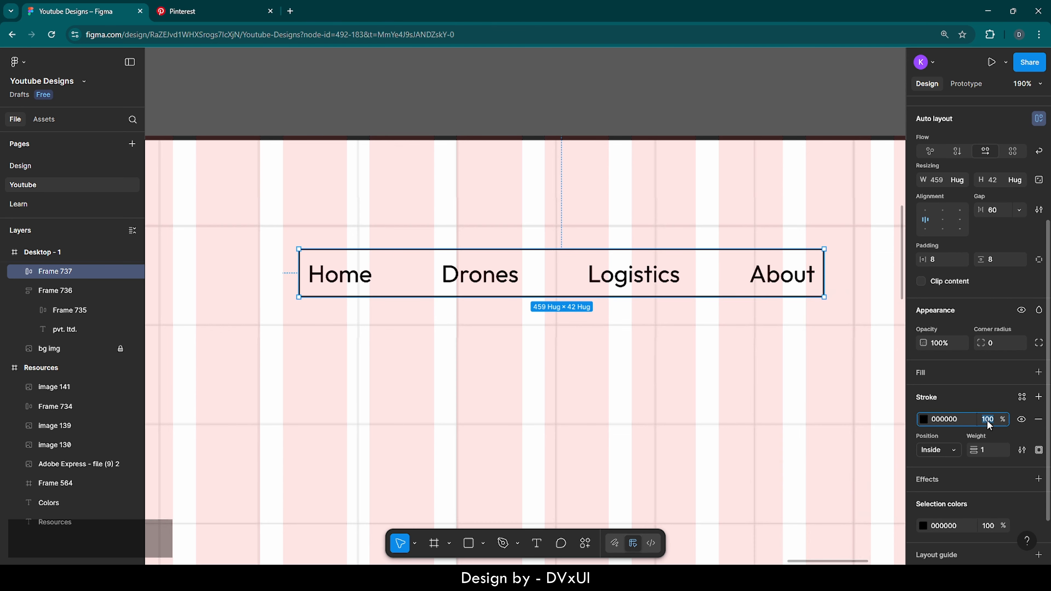
type("20")
key("Return")
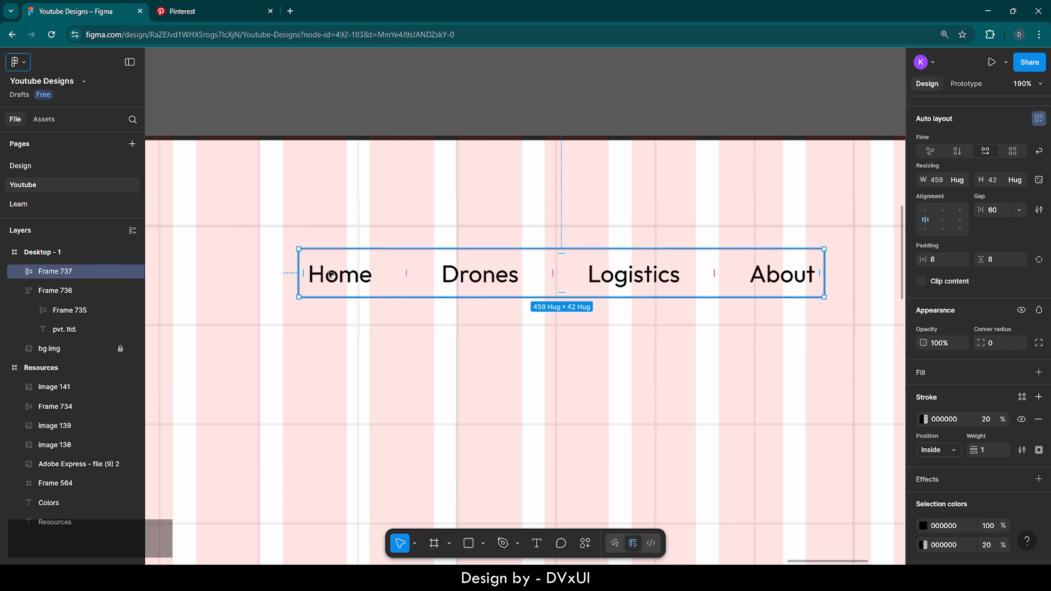
Wrap the "Home" label in its own auto layout with horizontal padding 10 and vertical padding 4.
double_click(323, 278)
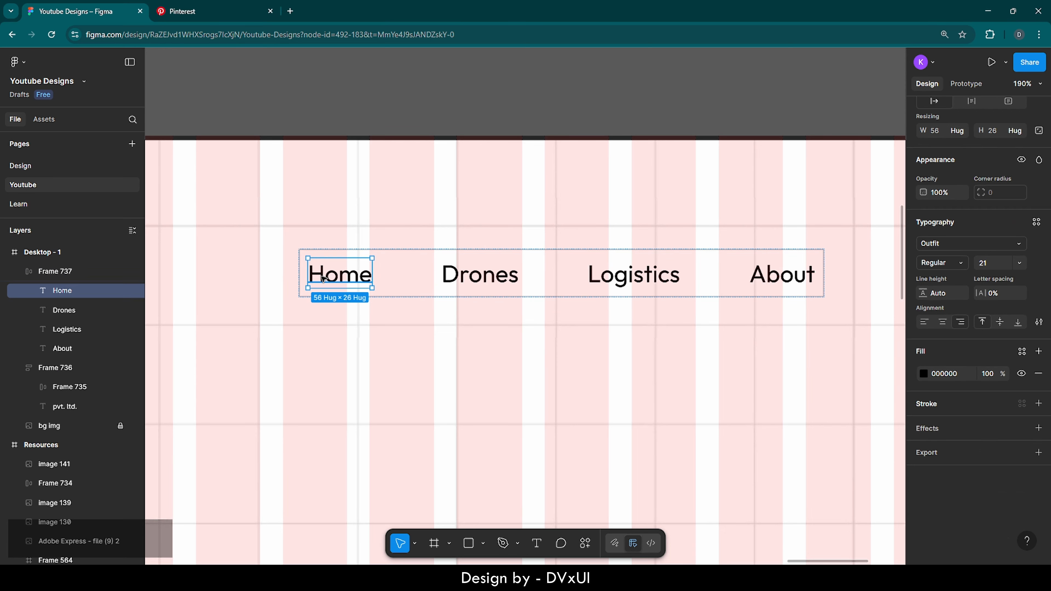
right_click(355, 277)
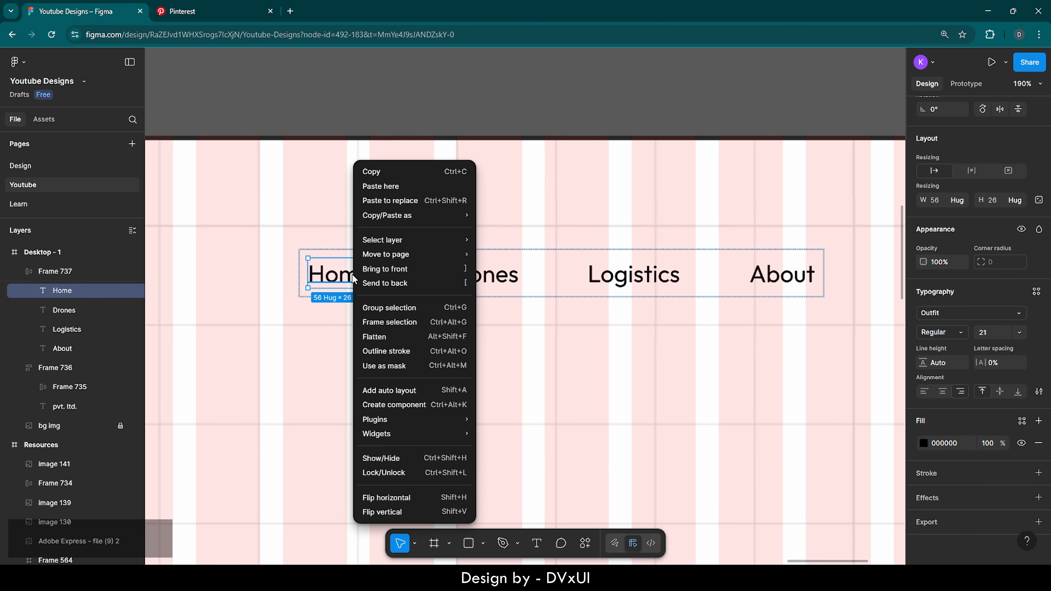
left_click(376, 392)
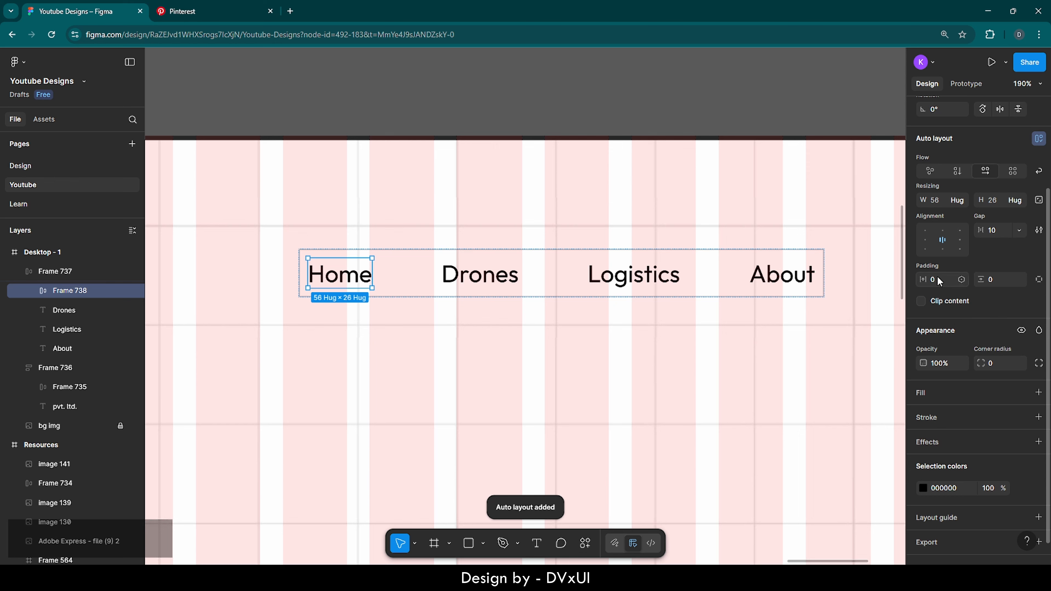
key("BackSpace")
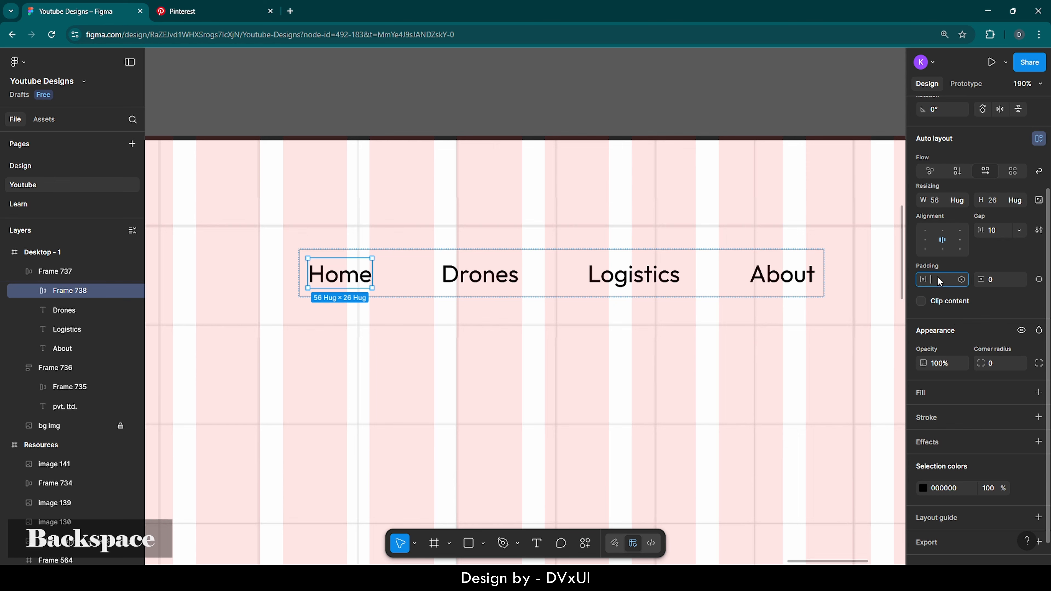
type("10")
key("Return")
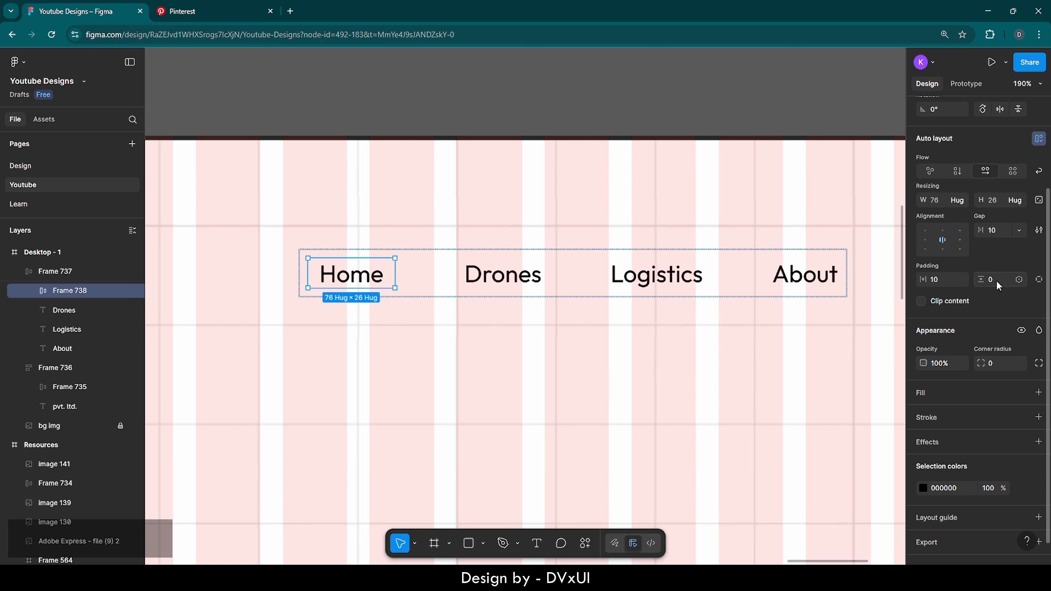
type("4")
key("Return")
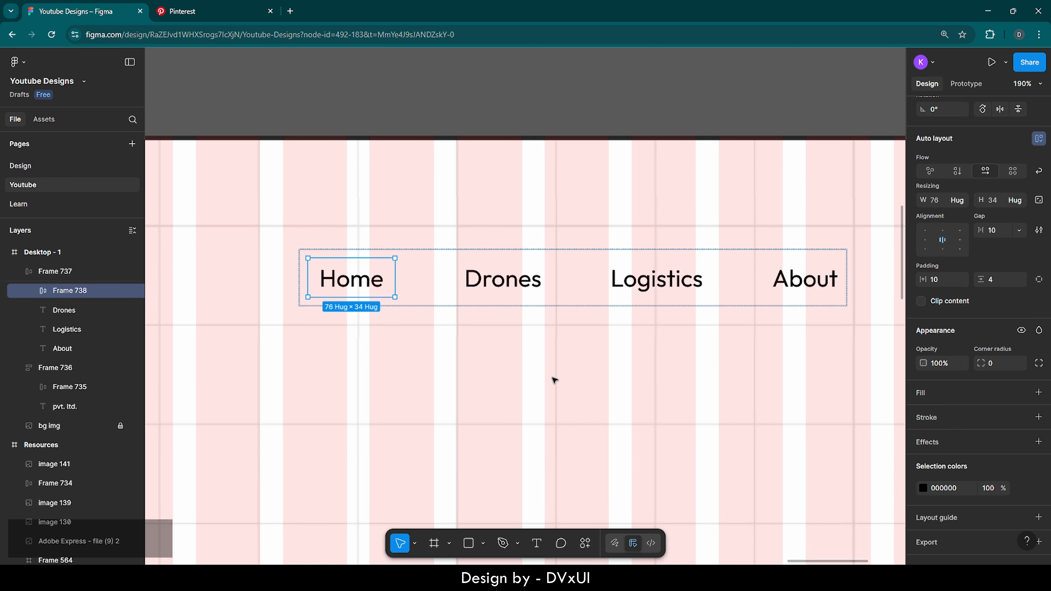
Add a fill of color 252525 to the frame around the "Home" label.
left_click(919, 397)
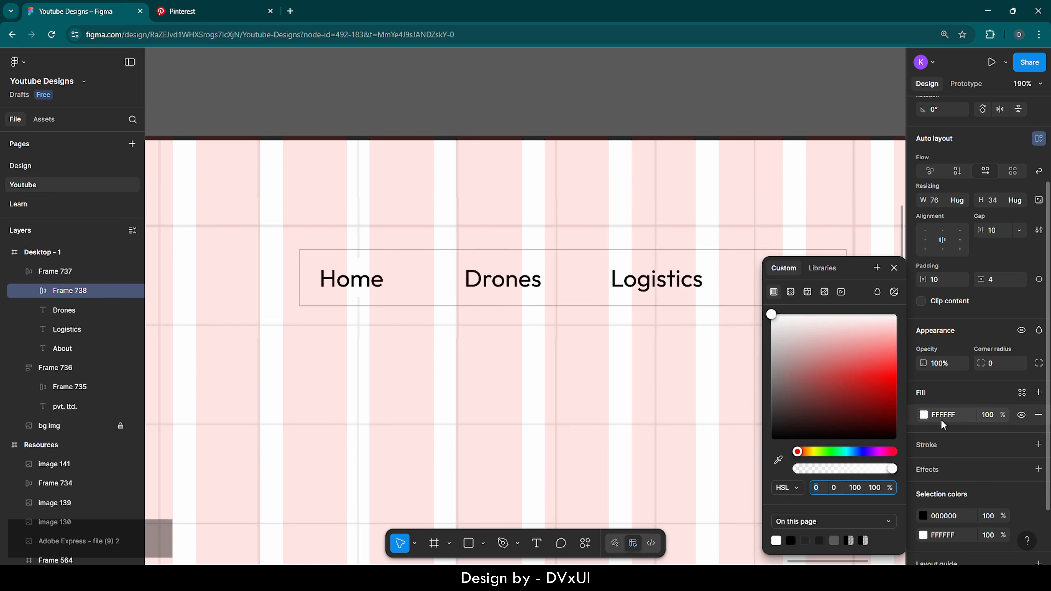
left_click(947, 414)
type("252525")
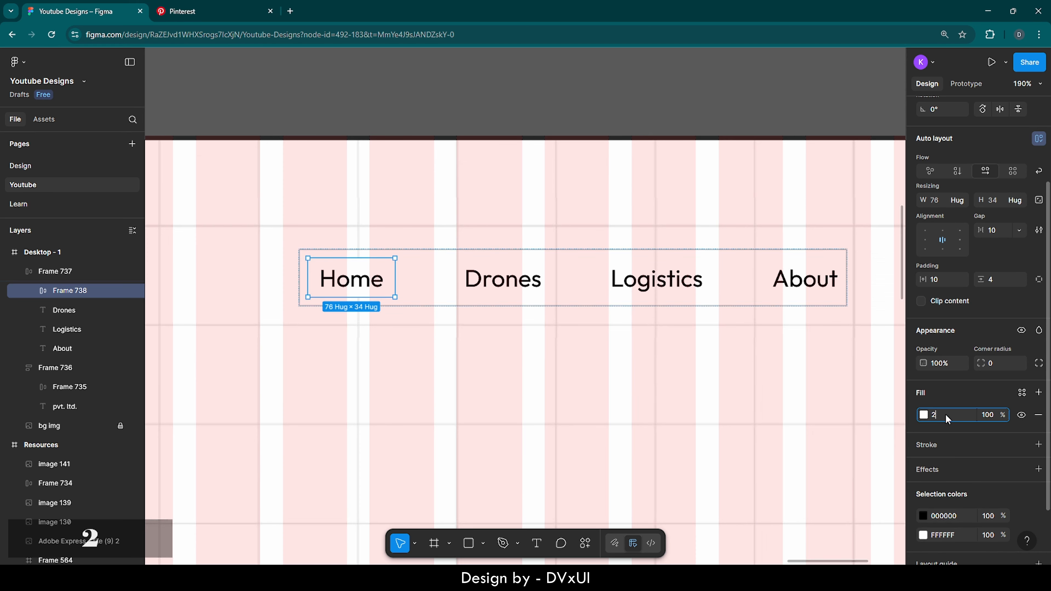
key("Return")
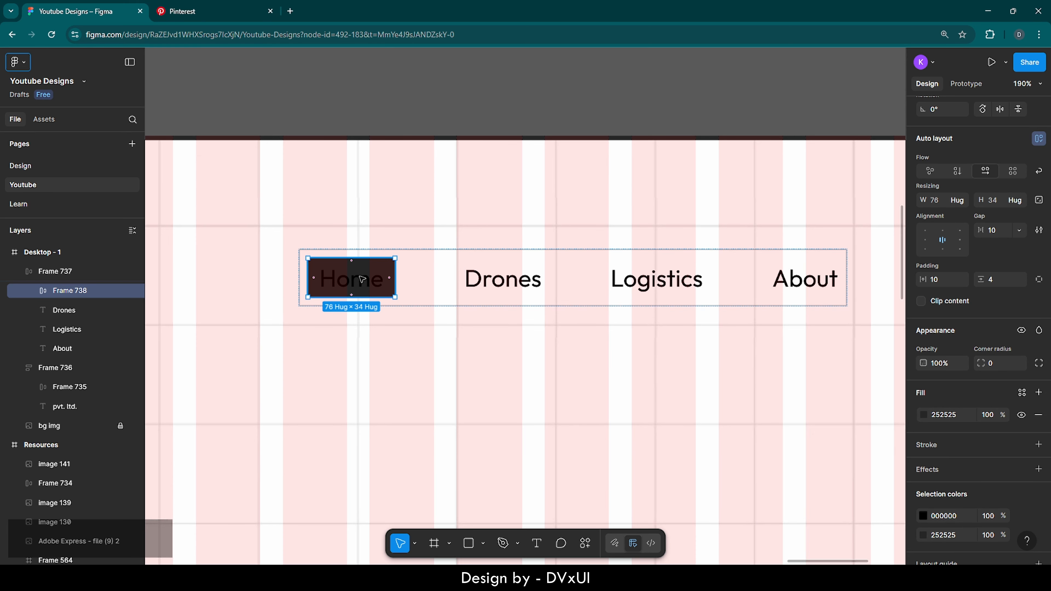
Change the "Home" label's text color to white and deselect it.
double_click(362, 279)
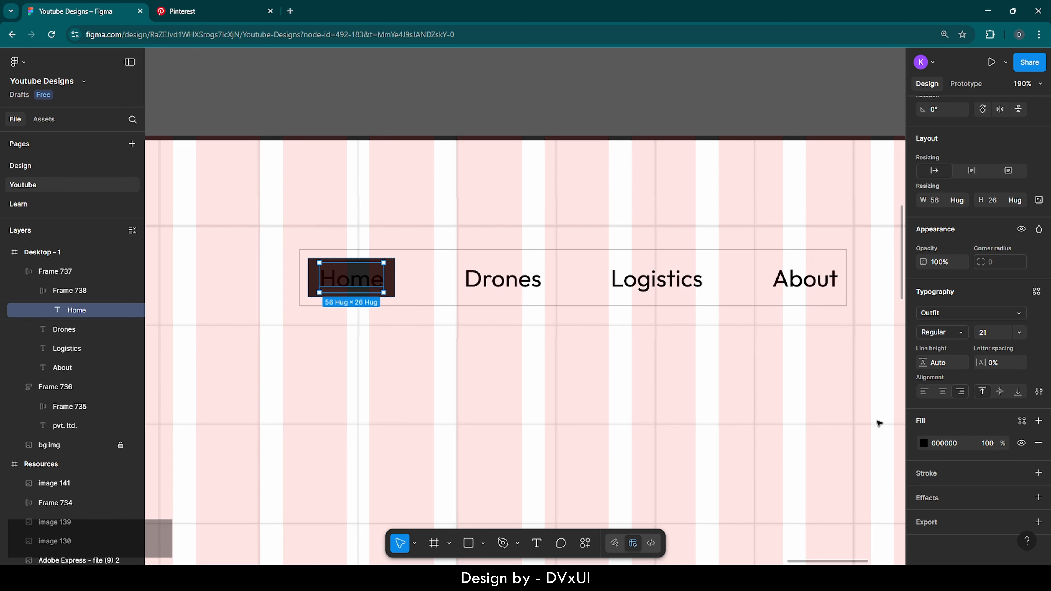
left_click(941, 444)
type("wh")
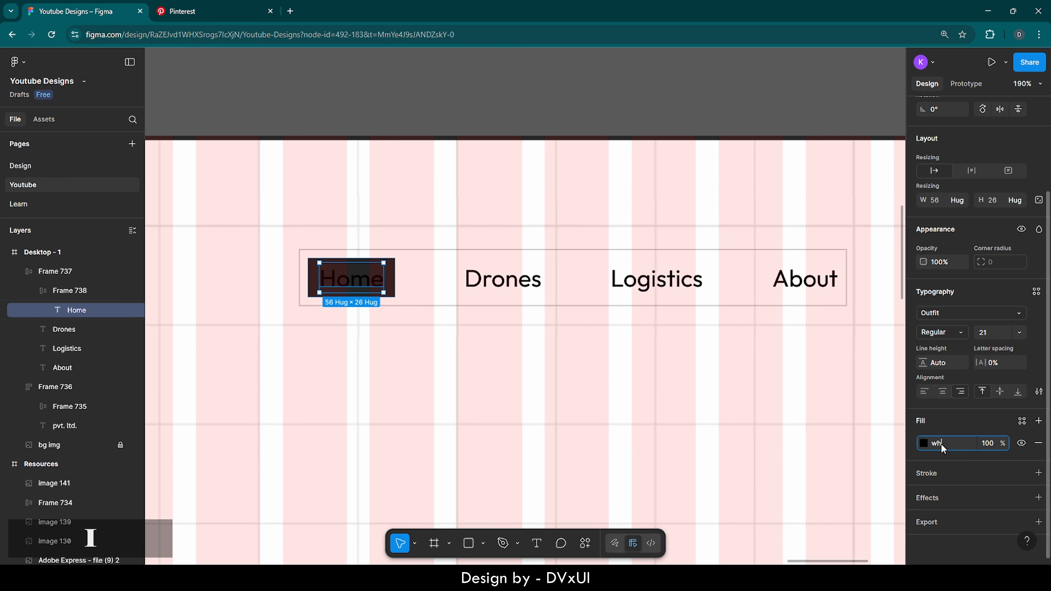
type("ite")
key("Return")
left_click(466, 320)
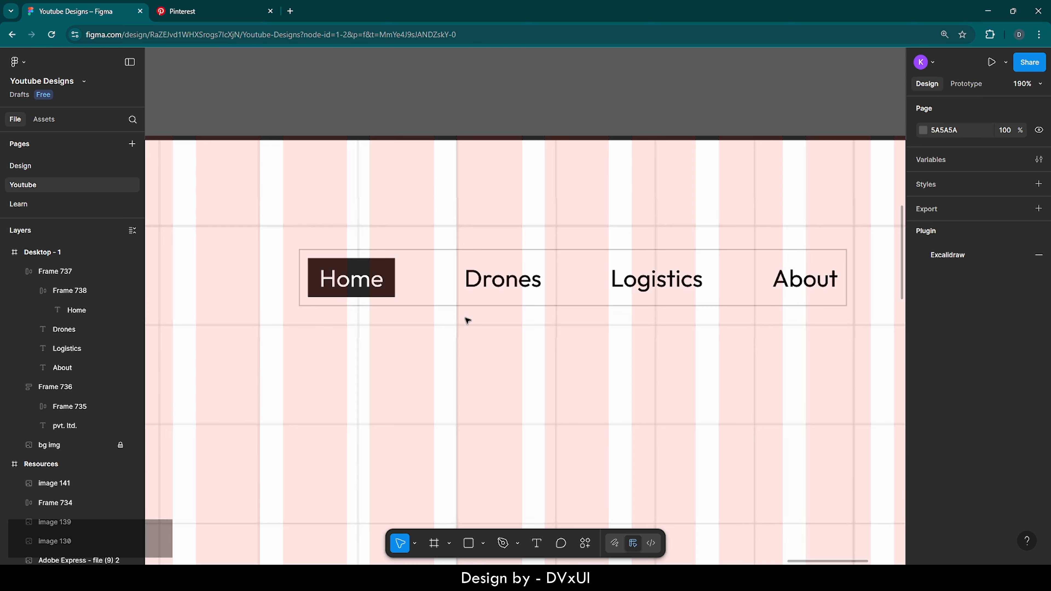
Move the navigation frame up and to the right, level with the logo, at about X 786, Y 43.
scroll(467, 320, "down", 5)
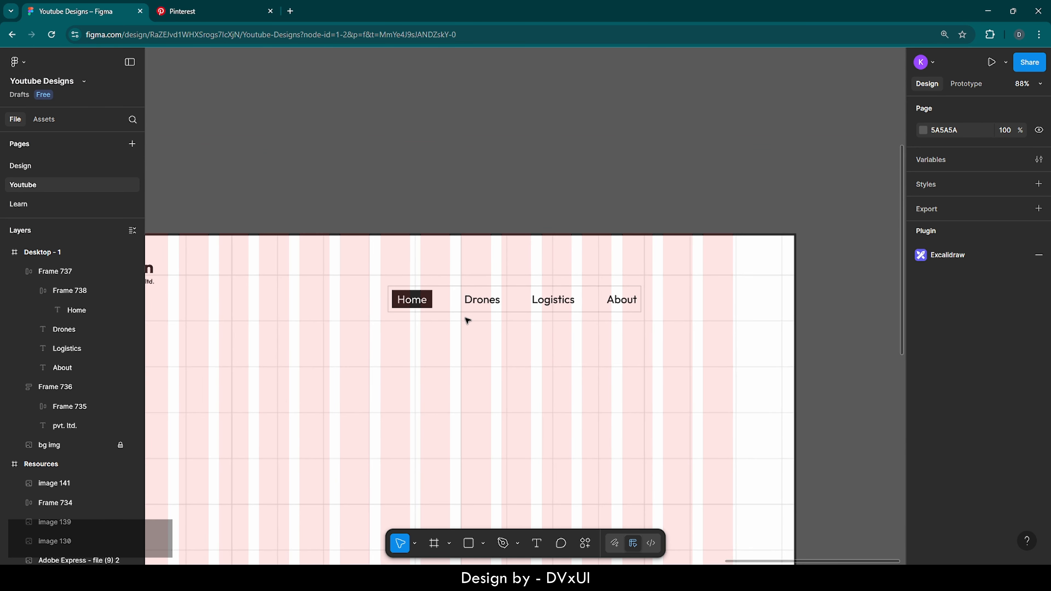
scroll(467, 320, "left", 2)
left_click(499, 302)
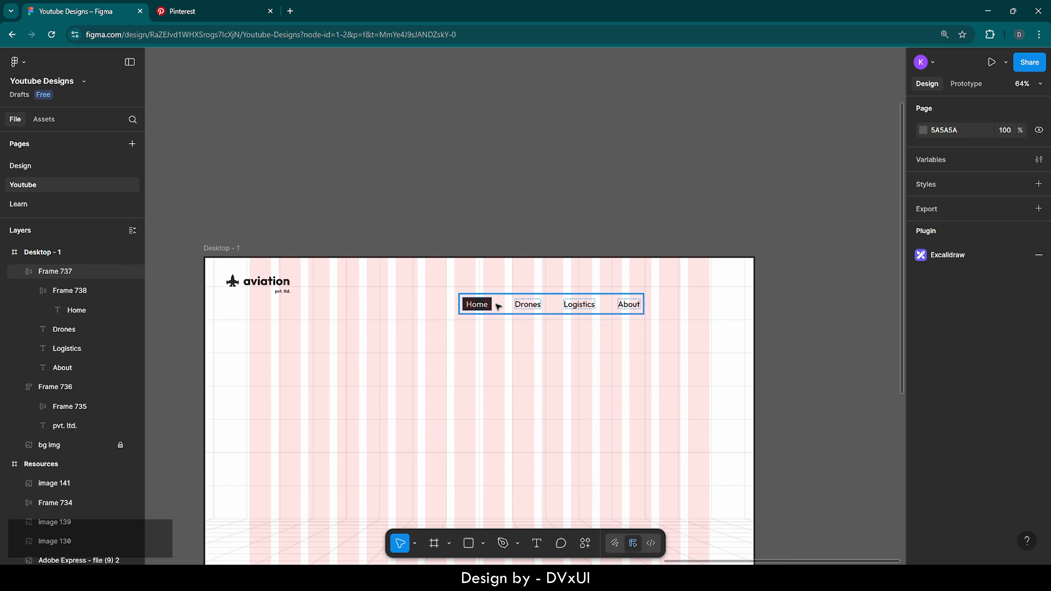
left_click_drag(498, 306, 544, 285)
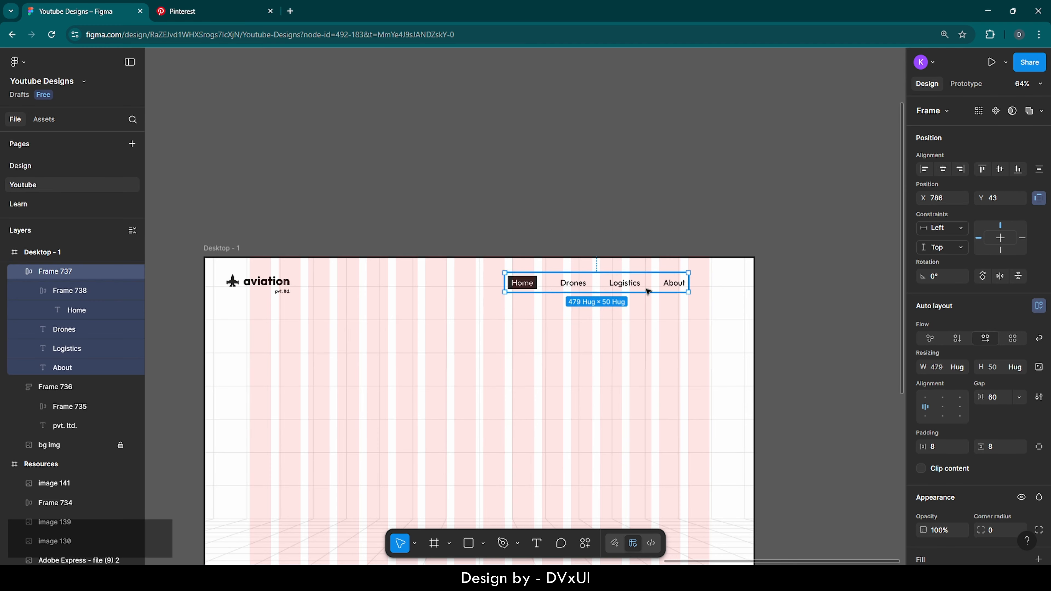
Change both 000000 colors in the navigation frame, the label text and the 20% stroke, to 252525.
scroll(947, 436, "down", 5)
scroll(948, 436, "down", 3)
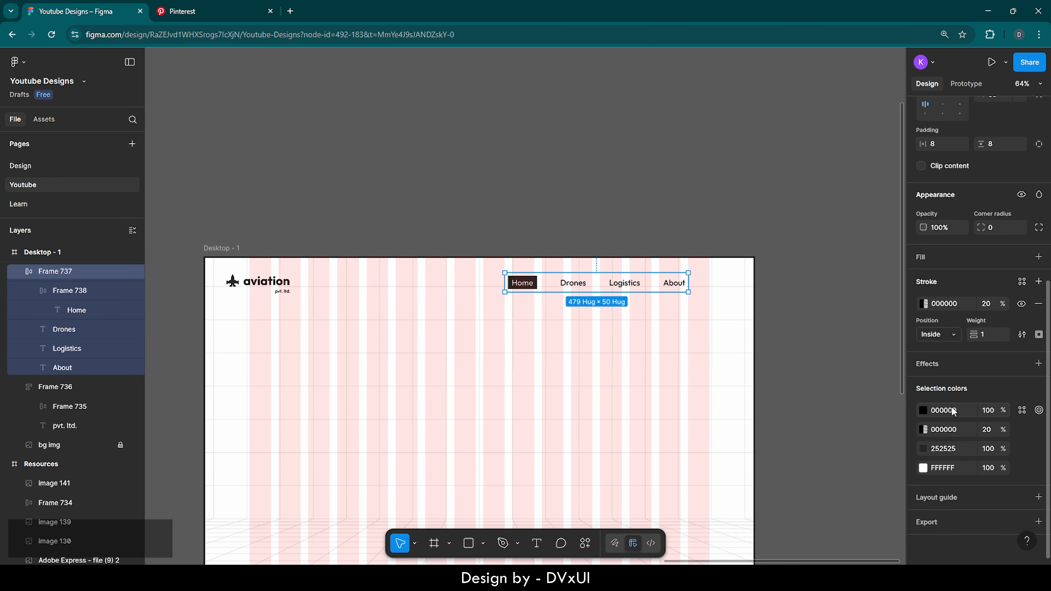
left_click(947, 410)
type("252525")
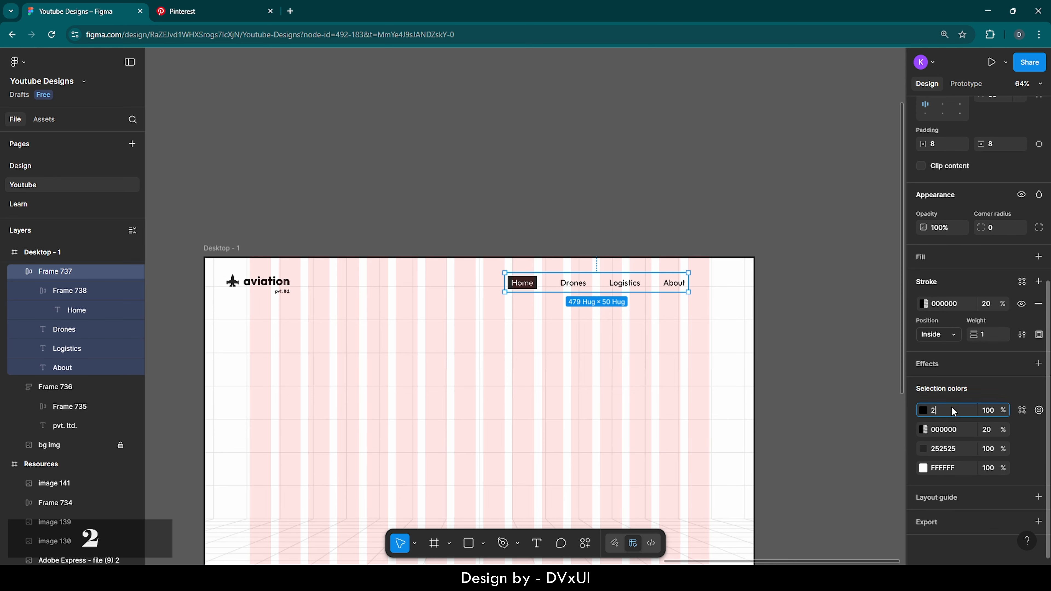
key("Return")
left_click(954, 431)
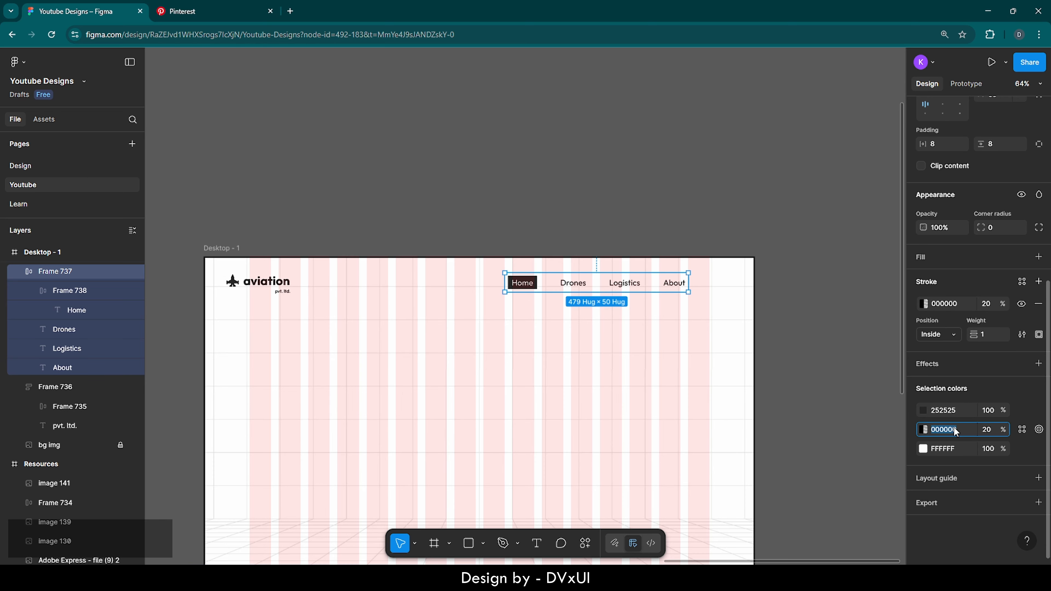
type("25")
key("Return")
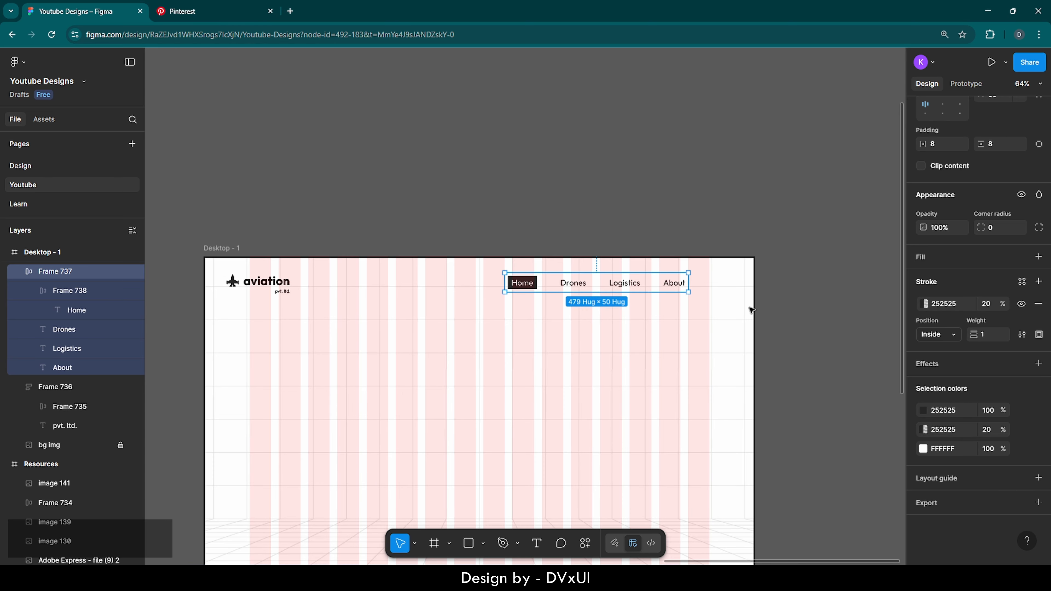
Add a "Contact" text label below "About" and set its font weight to Medium.
scroll(735, 272, "up", 5)
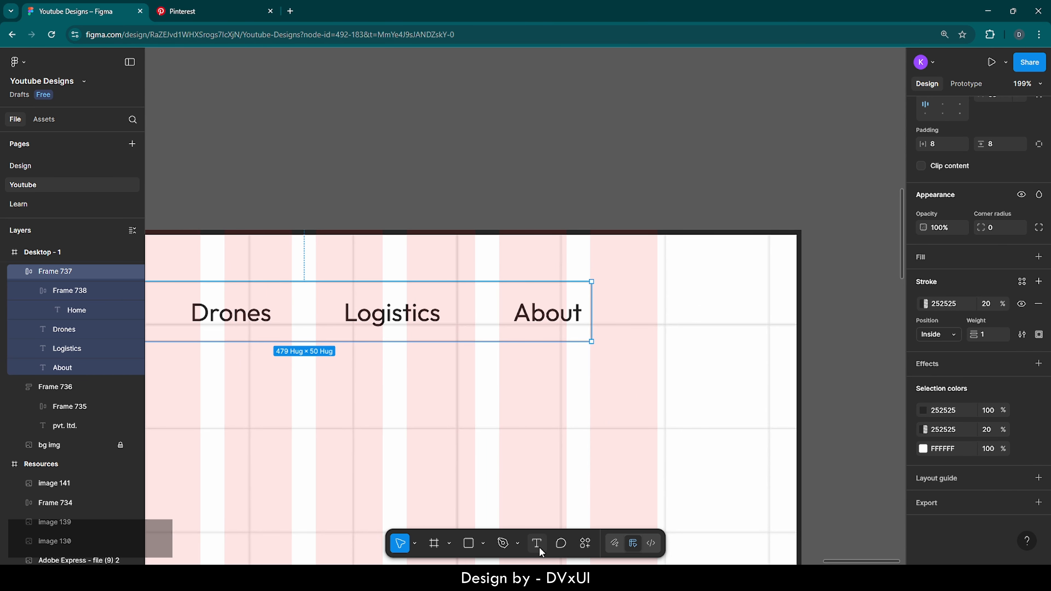
left_click(537, 544)
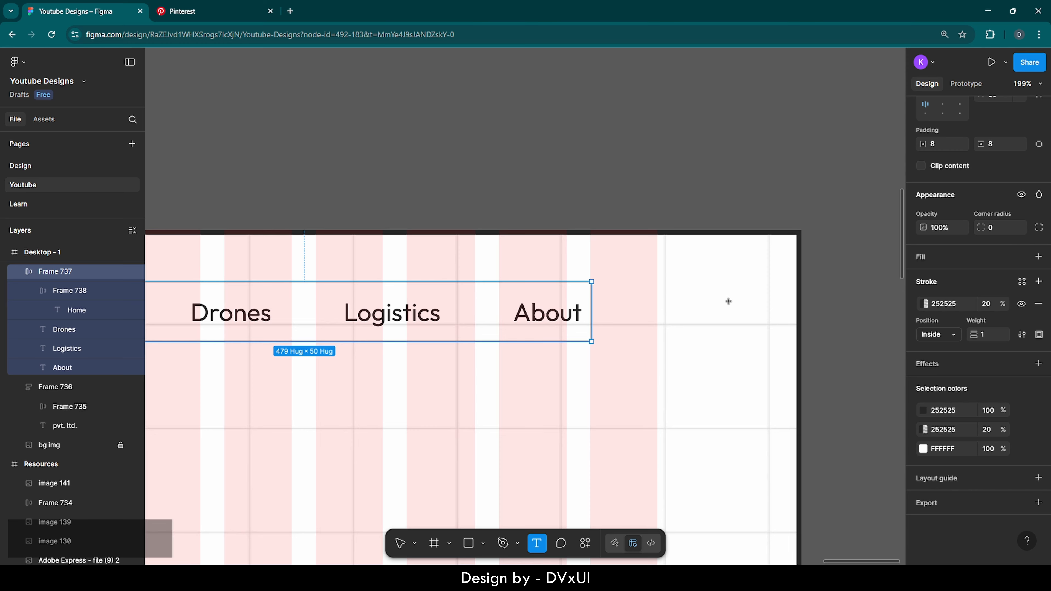
left_click(605, 378)
type("Cont")
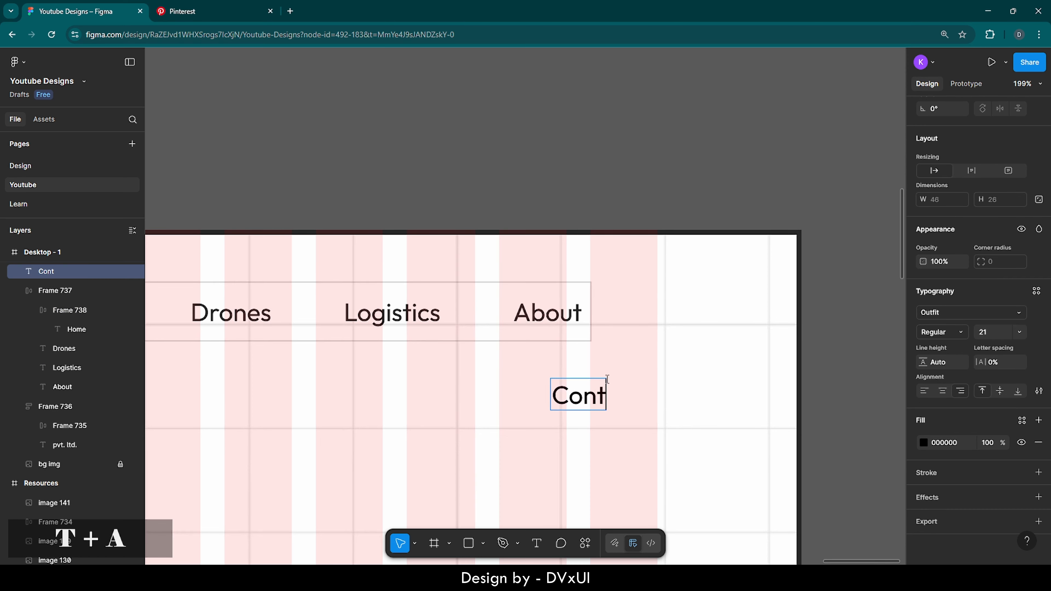
type("act")
key("ctrl+a")
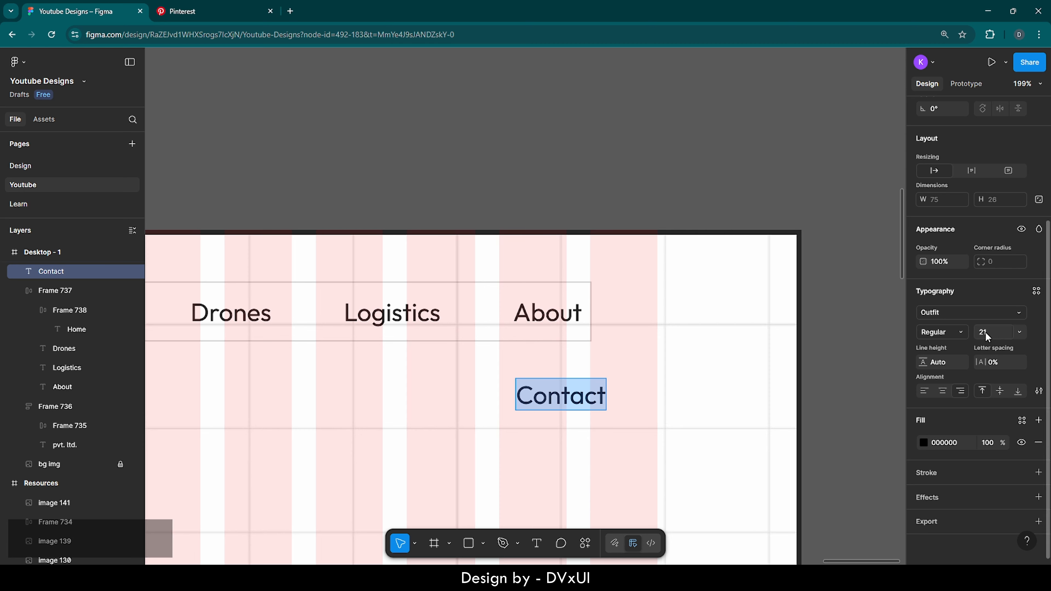
left_click(931, 332)
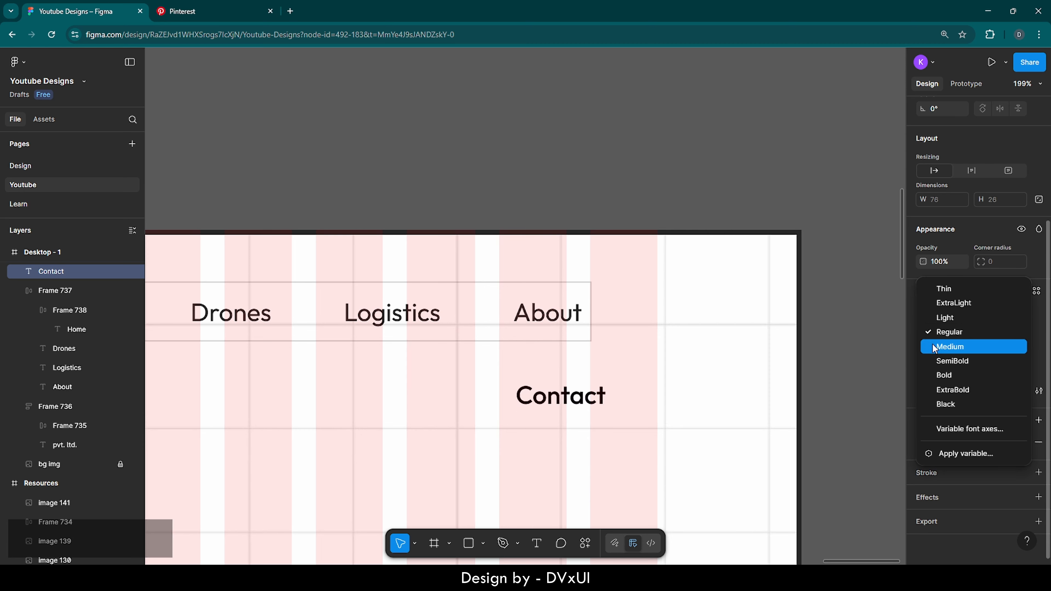
left_click(934, 347)
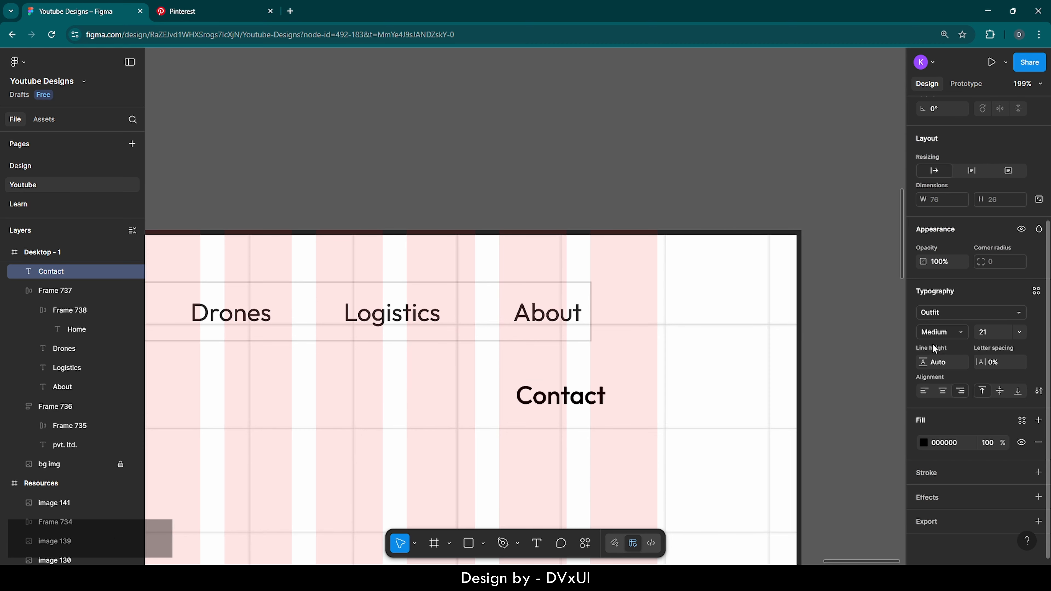
Wrap the "Contact" label in its own auto layout with horizontal and vertical padding of 12.
right_click(579, 395)
left_click(610, 392)
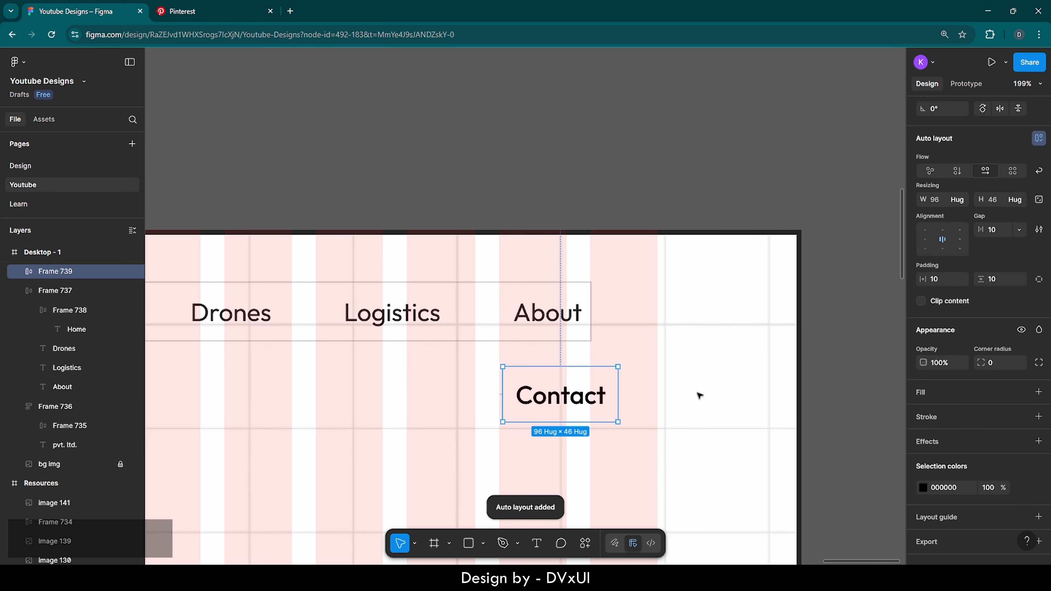
left_click(938, 277)
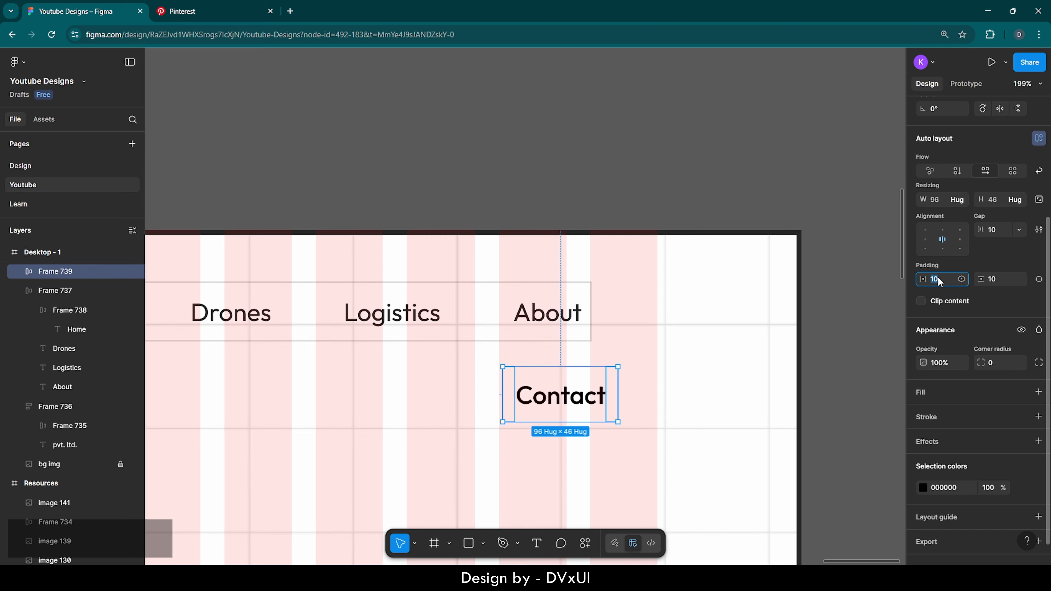
type("12")
key("Return")
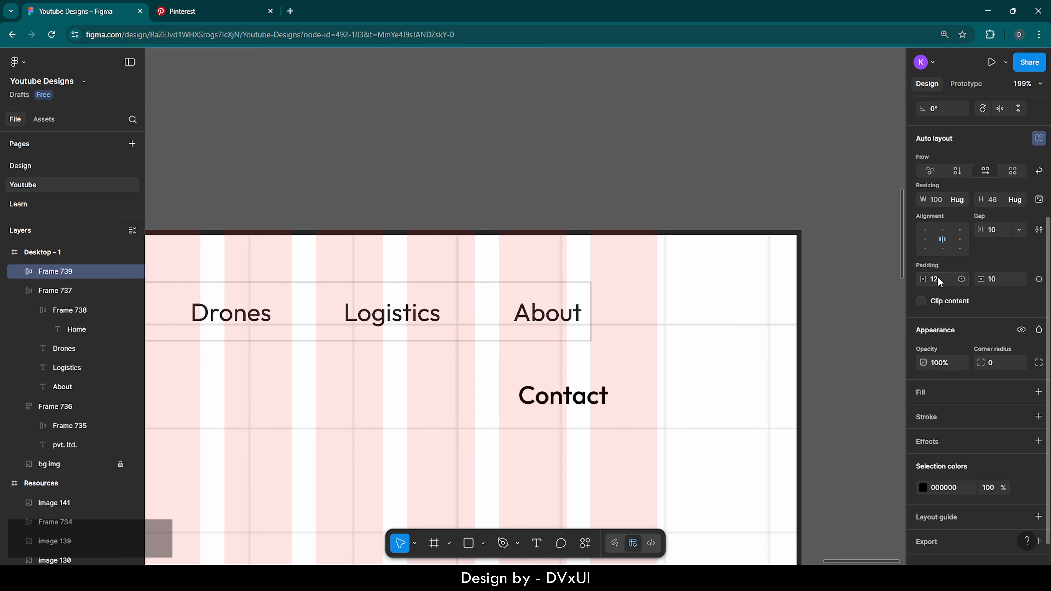
left_click(995, 281)
type("12")
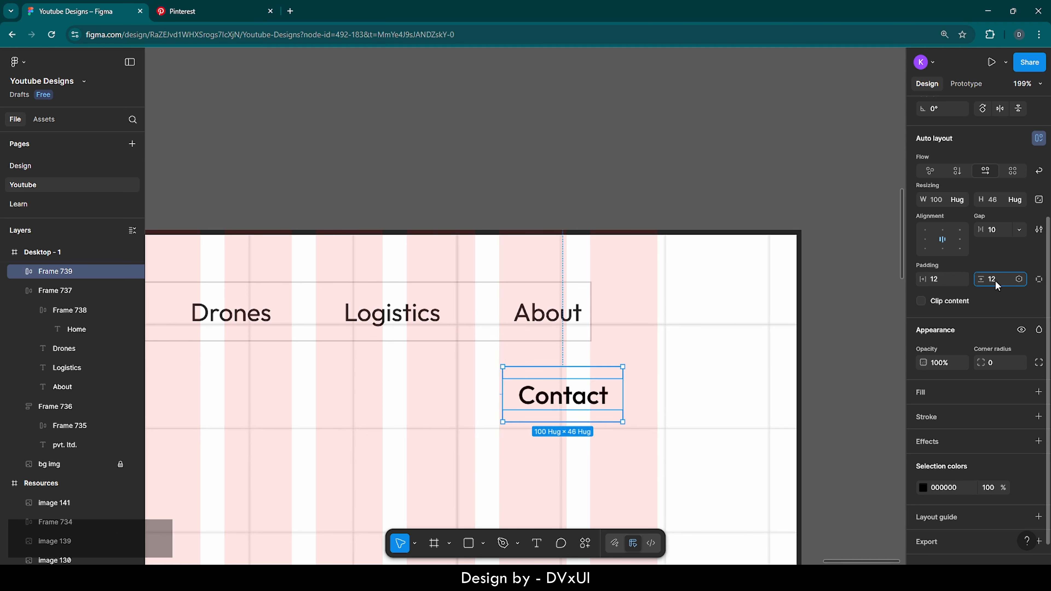
key("Return")
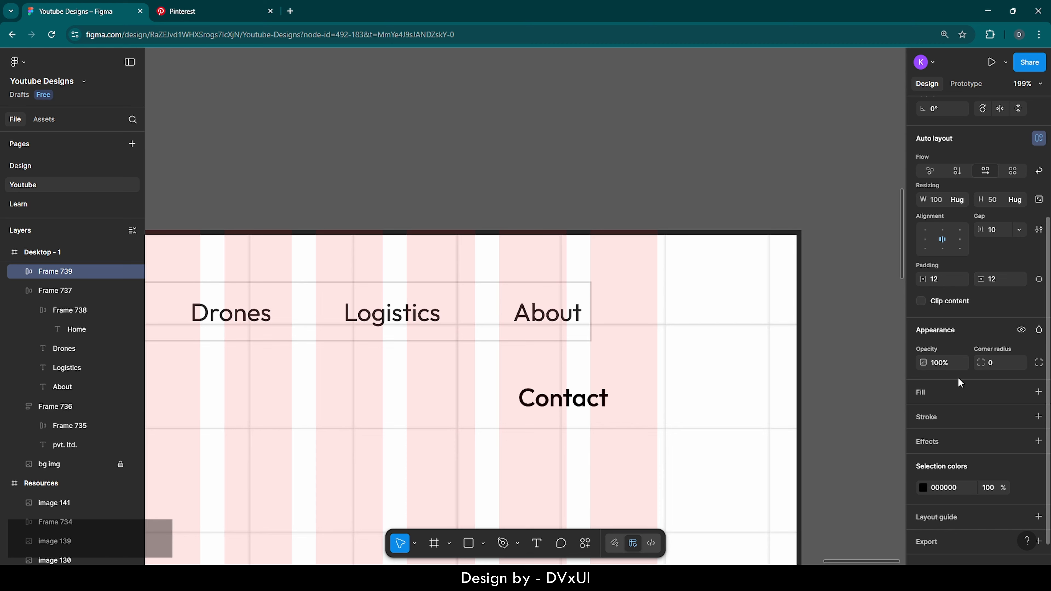
Add a fill of color 252525 to the frame around the "Contact" label.
left_click(921, 394)
left_click(935, 413)
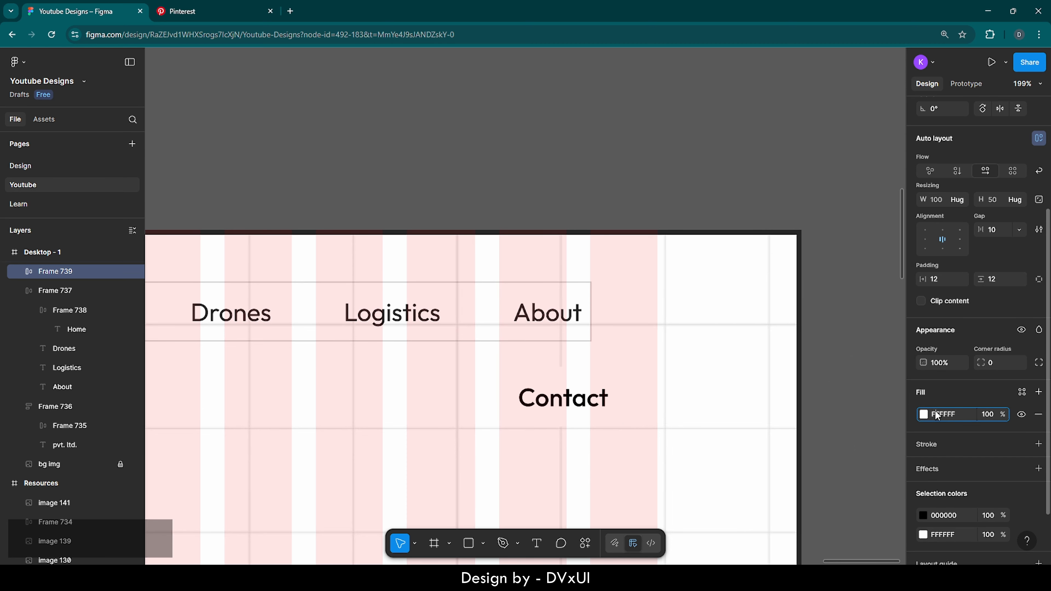
type("252525")
key("Return")
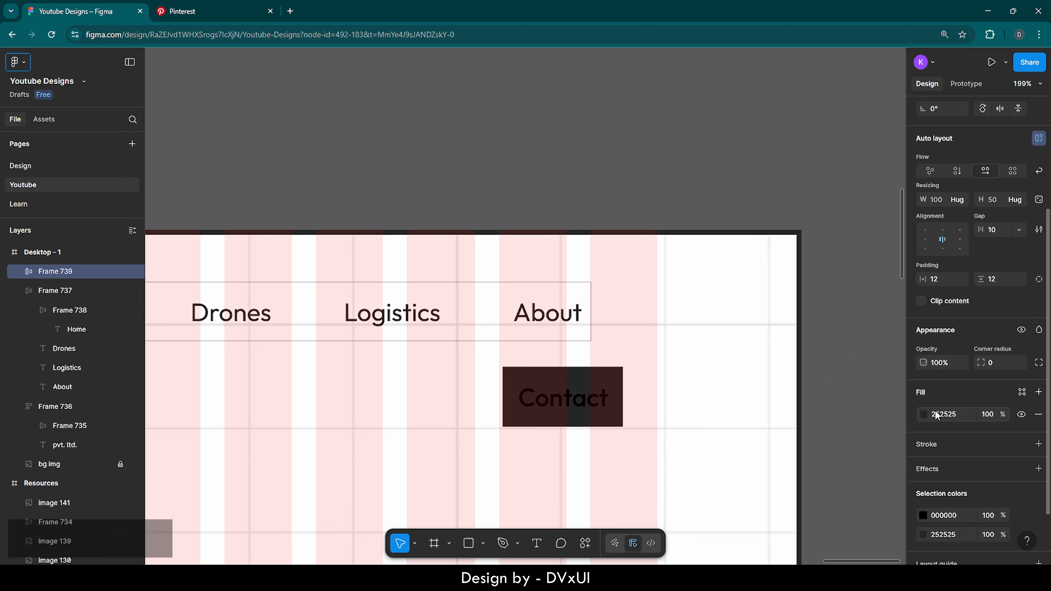
Set the "Contact" label's text color to FFFFFF.
left_click(537, 398)
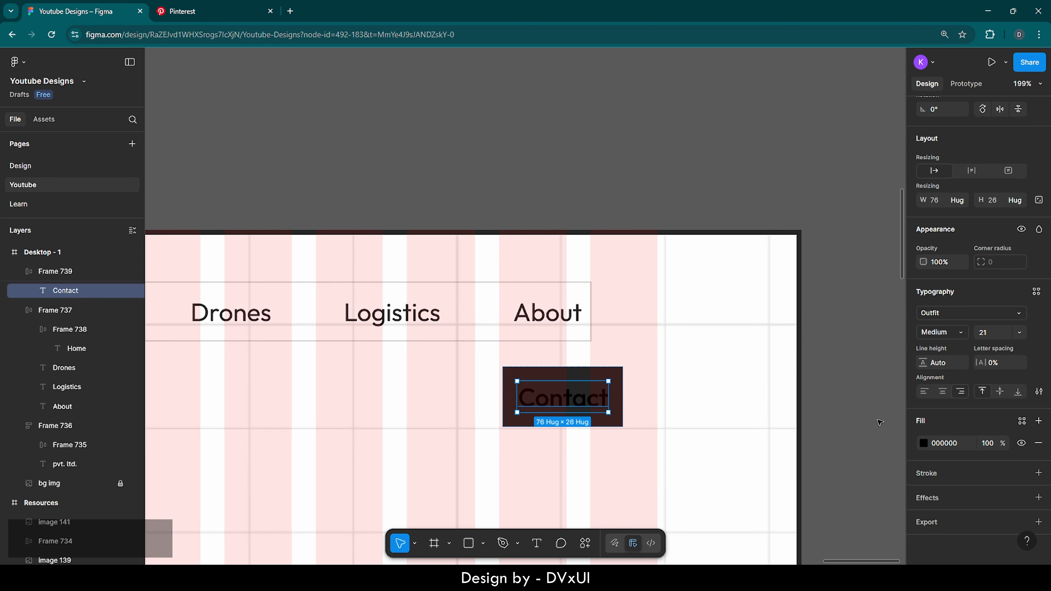
left_click(954, 446)
type("ffffff")
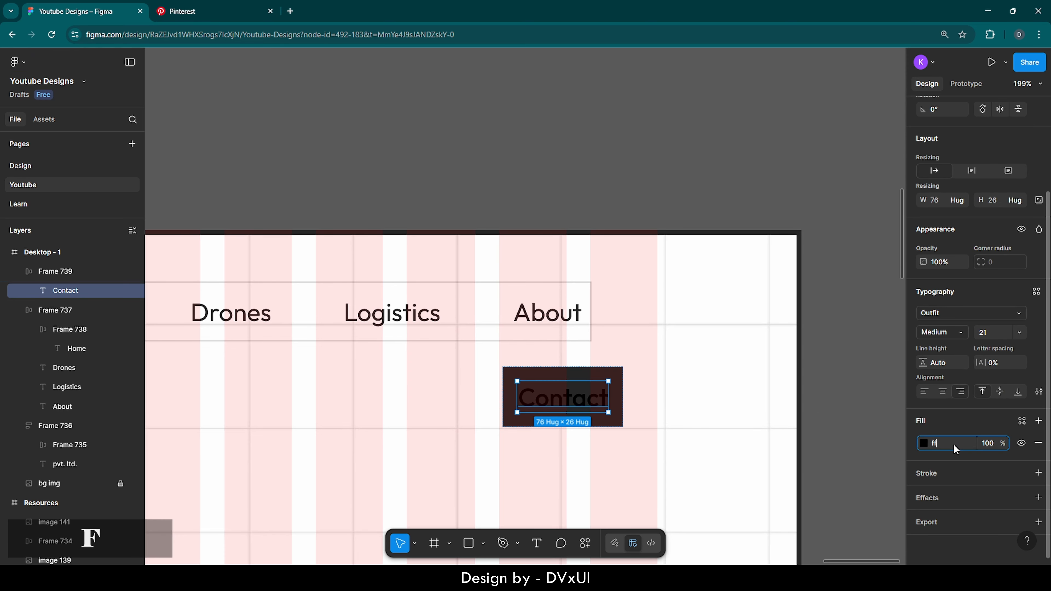
key("Return")
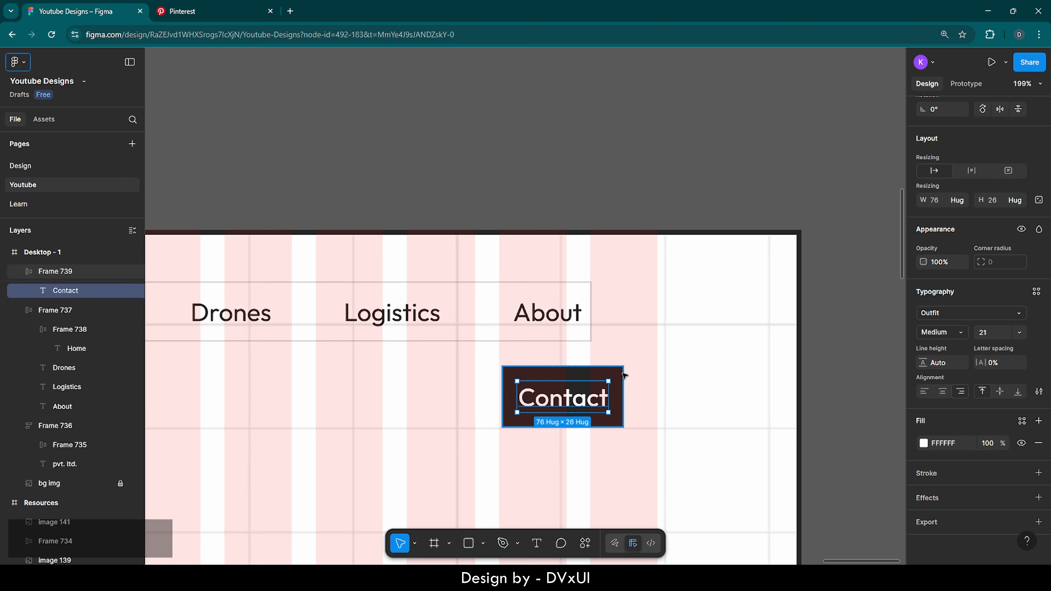
Move the Contact button to the right of the navigation frame, level with it, and set the spacing between them to 32.
key("Escape")
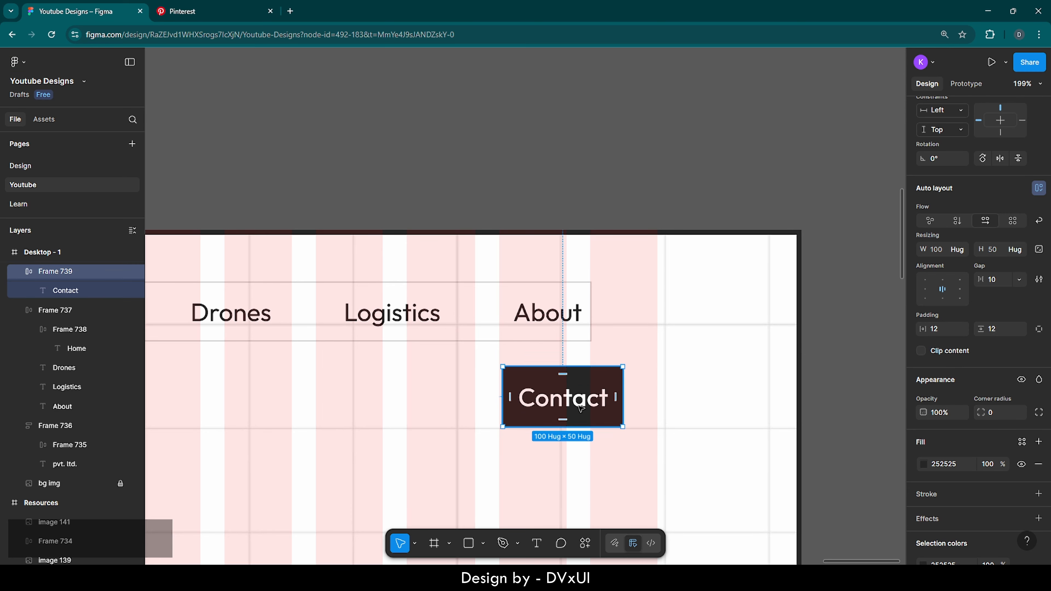
left_click_drag(581, 408, 696, 323)
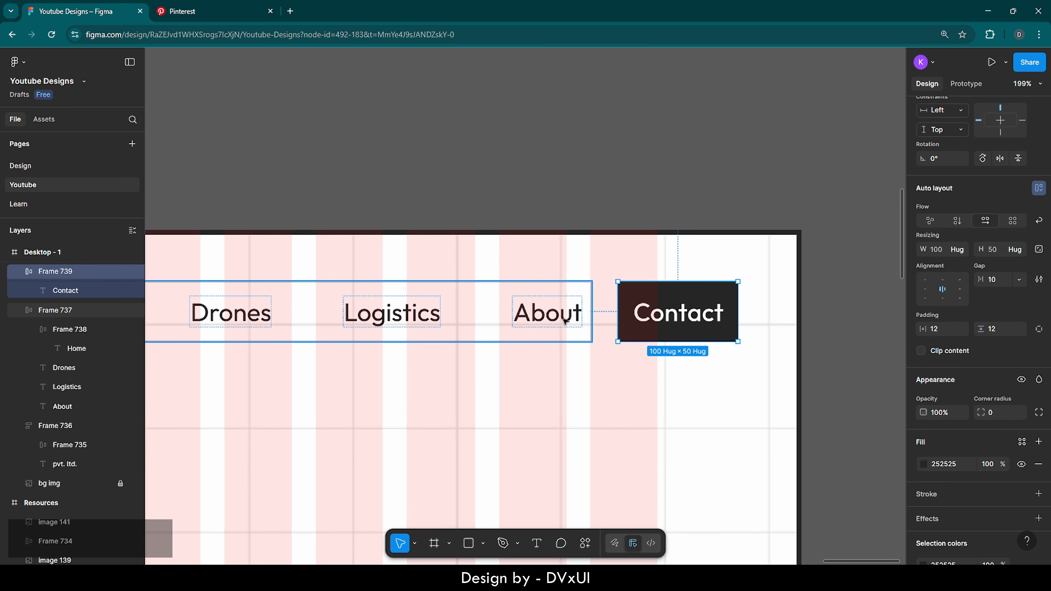
left_click(303, 311, "shift")
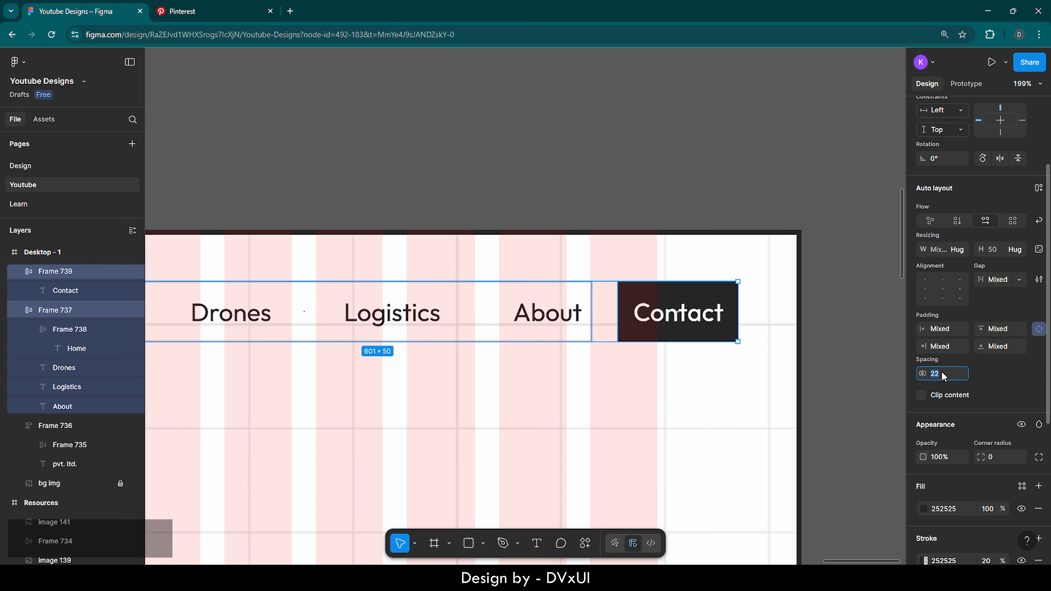
type("32")
key("Return")
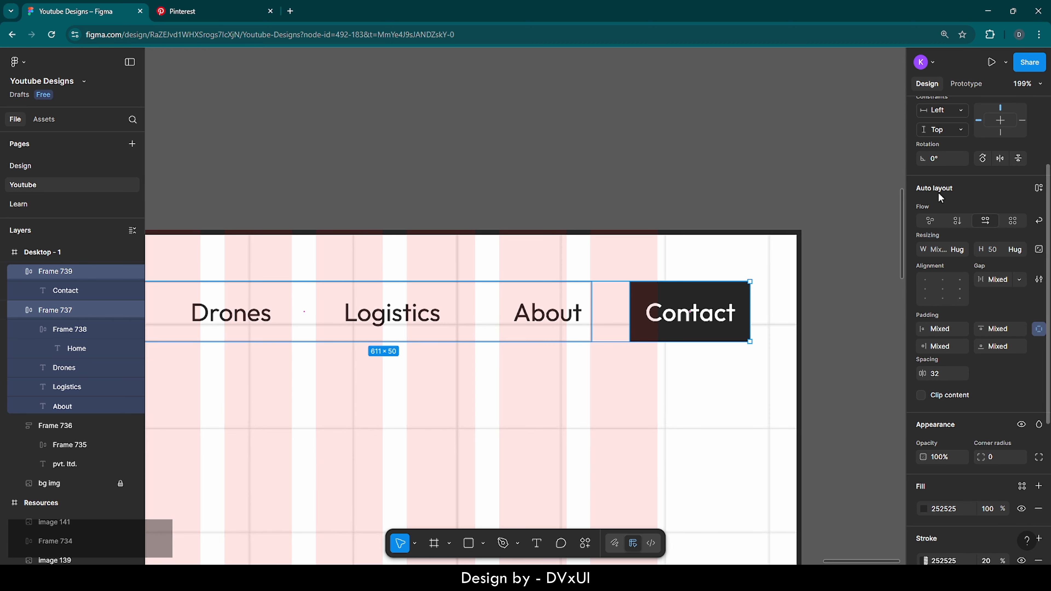
Wrap the navigation frame and the Contact button together in an auto layout, and deselect it.
left_click(1038, 188)
scroll(695, 319, "down", 6)
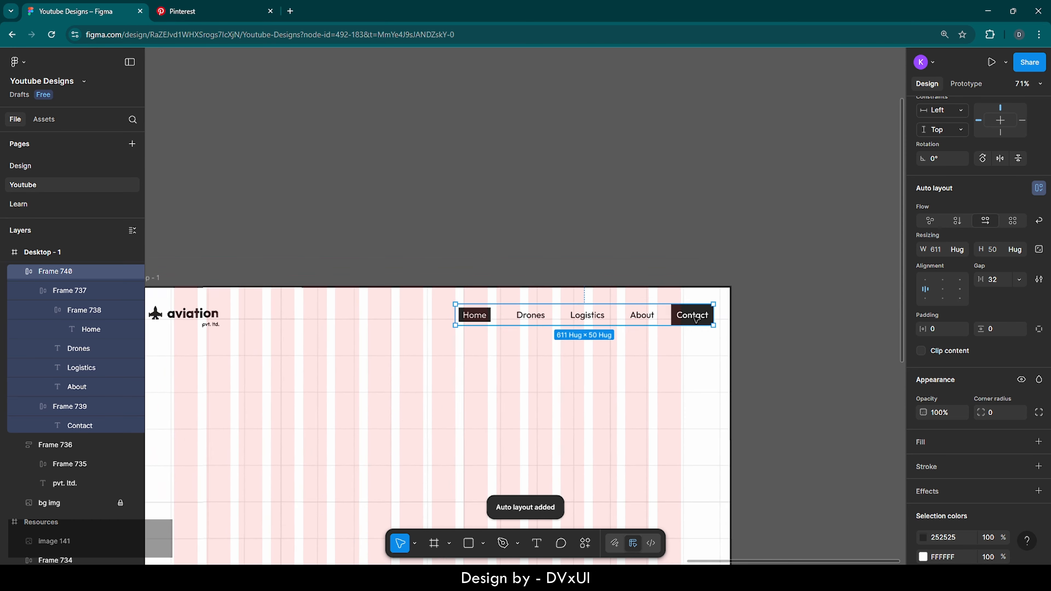
scroll(695, 319, "down", 2)
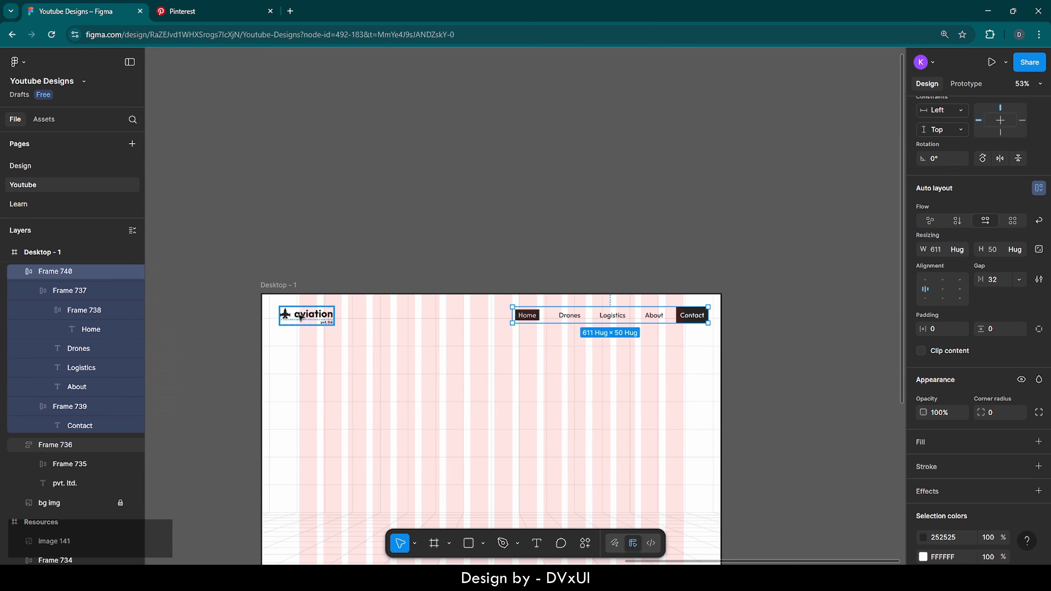
left_click(530, 373)
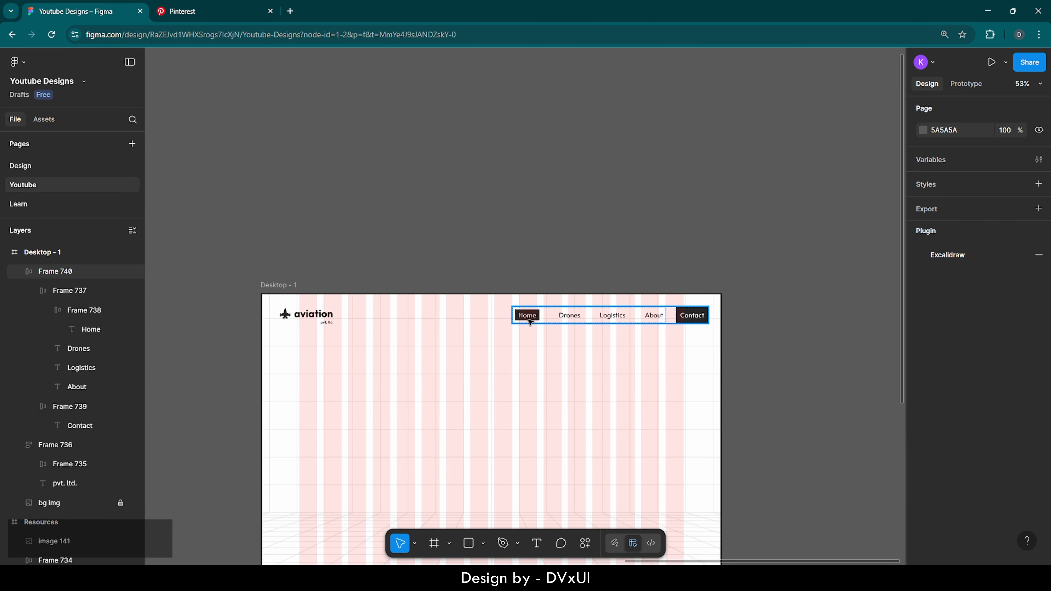
Combine the logo and the navigation group into one auto layout and center its contents vertically.
left_click(530, 317)
left_click(317, 315, "shift")
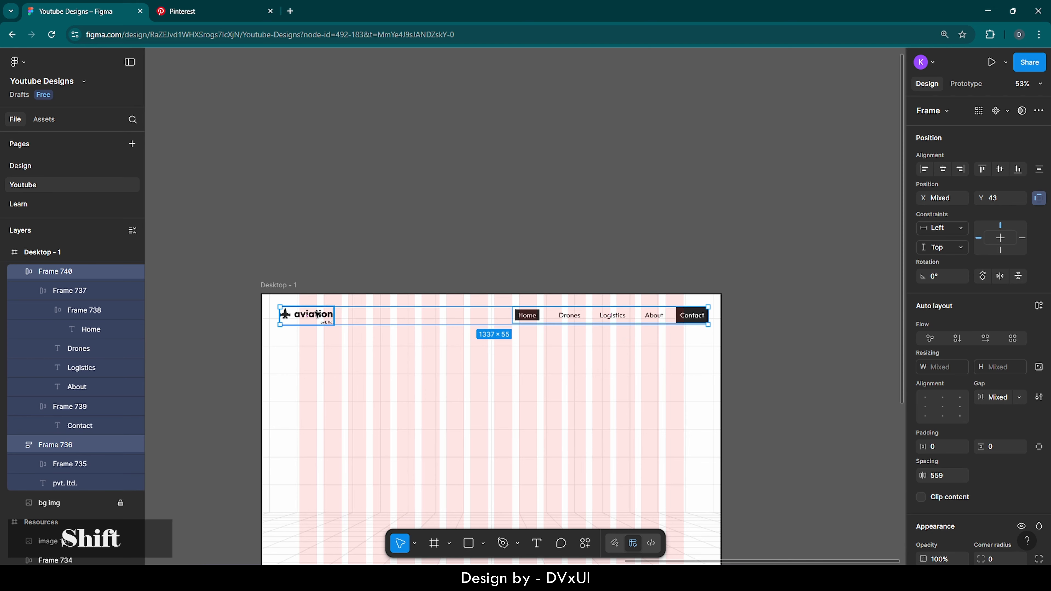
scroll(317, 315, "left", 1)
scroll(318, 315, "left", 1)
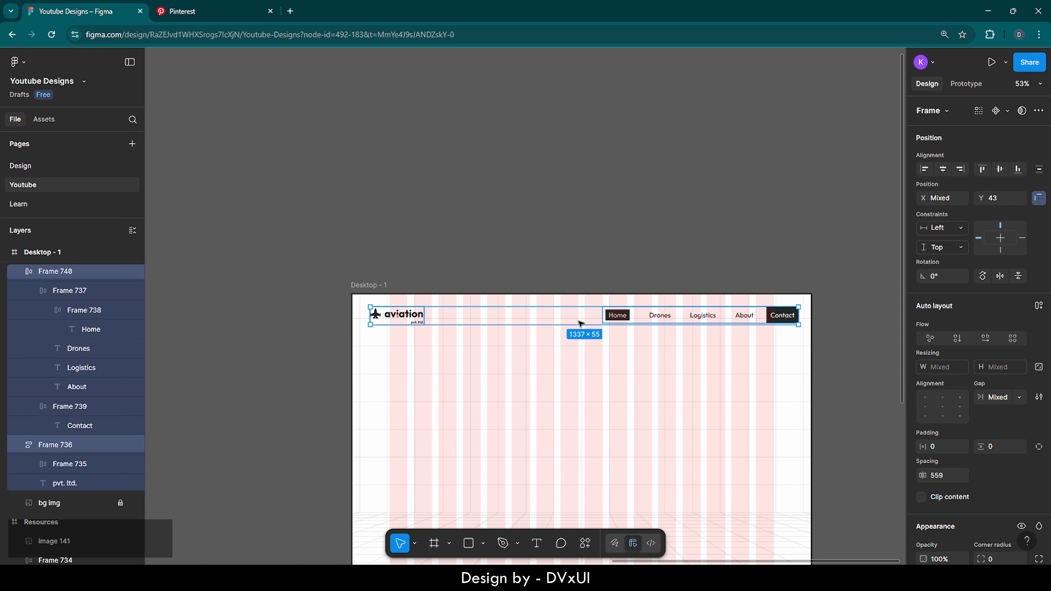
left_click(1041, 307)
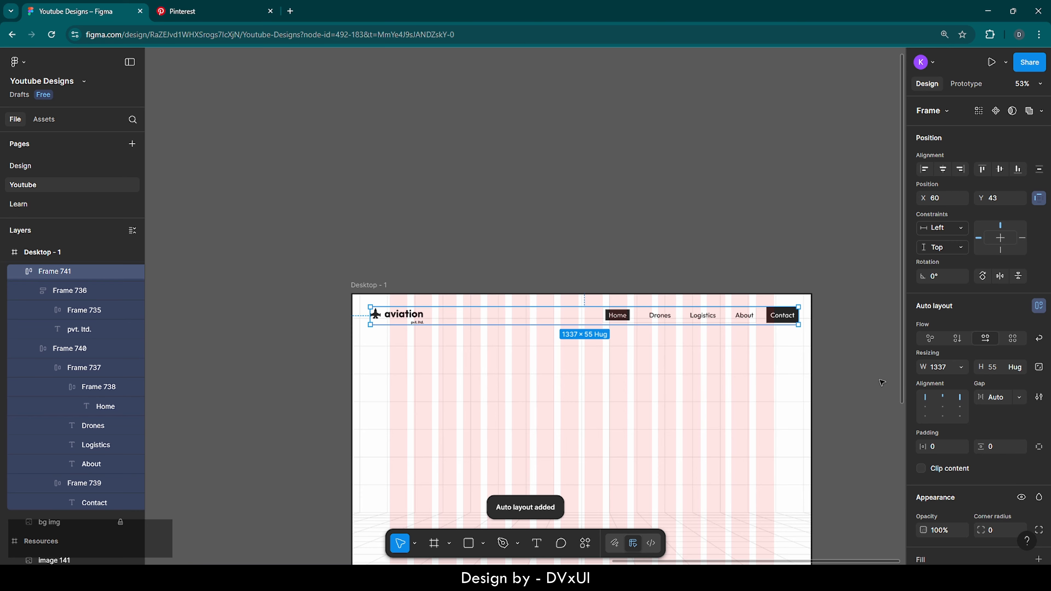
left_click(944, 408)
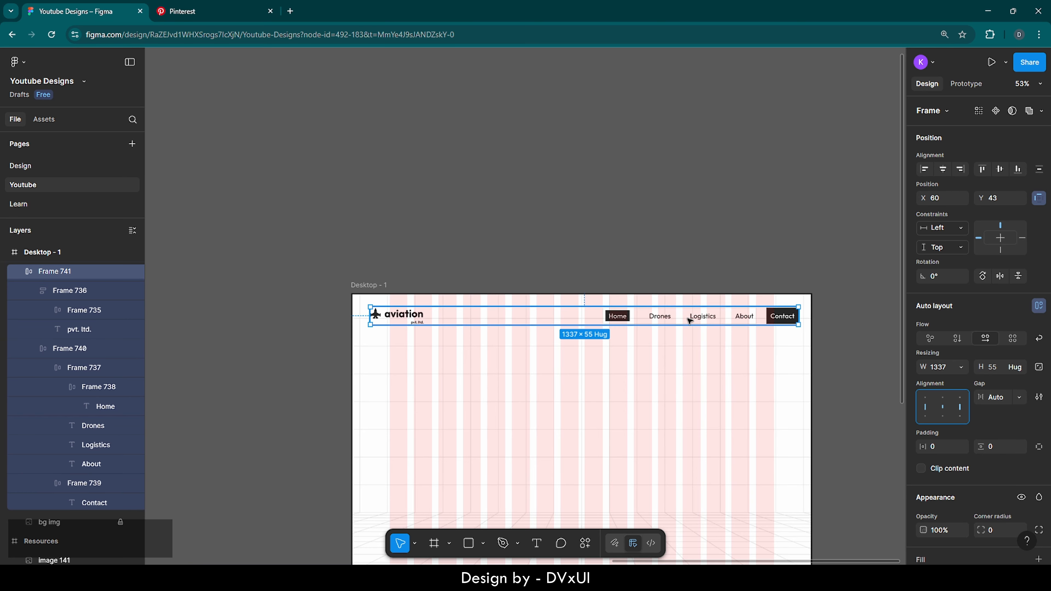
Set the width of the combined header frame to 1320 and deselect it.
scroll(689, 321, "up", 5)
scroll(687, 319, "down", 2)
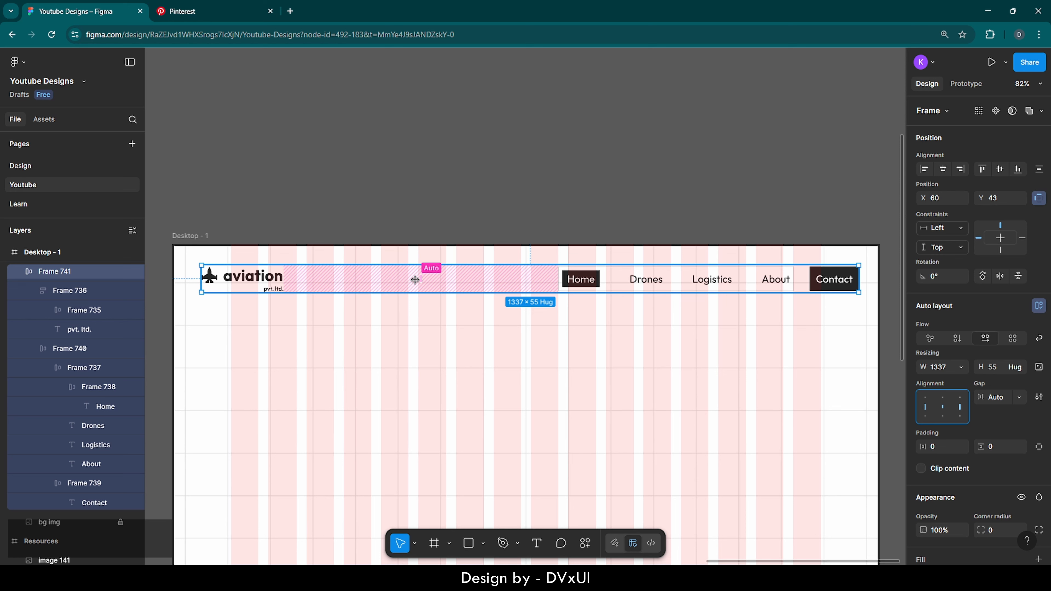
left_click(947, 368)
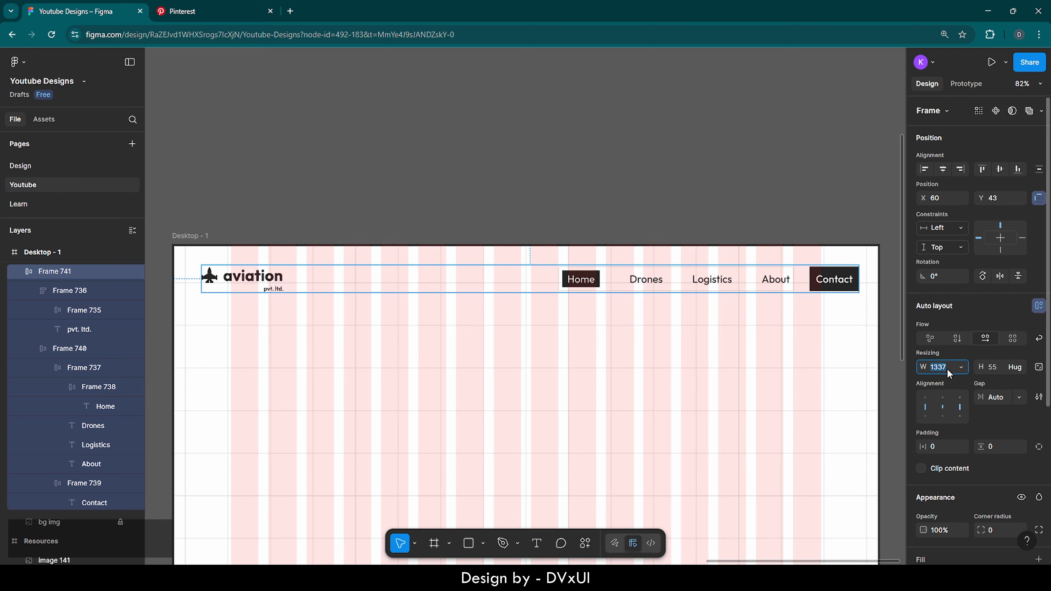
type("1320")
key("Return")
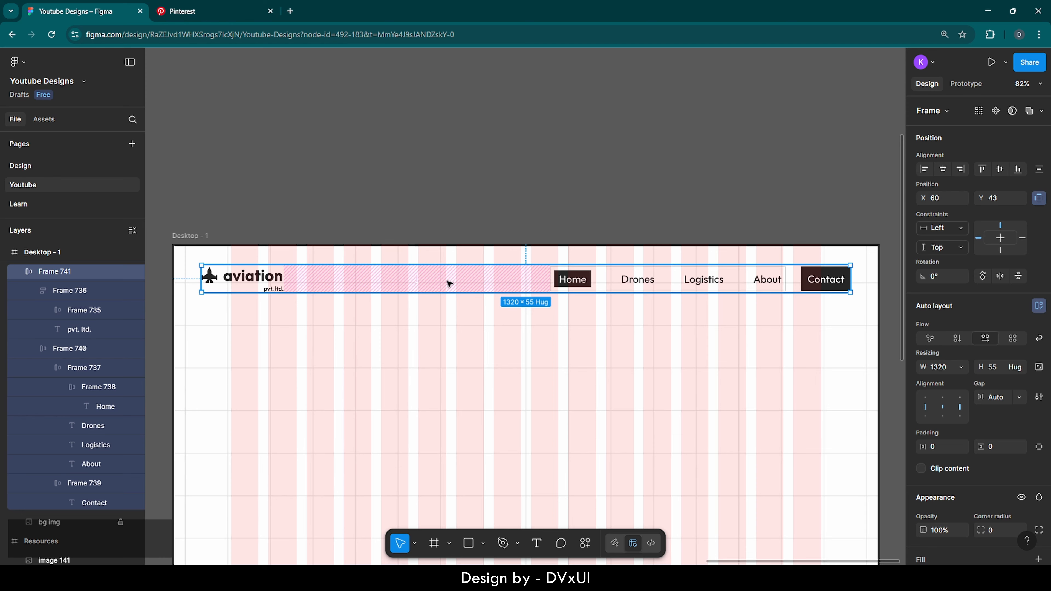
left_click(565, 325)
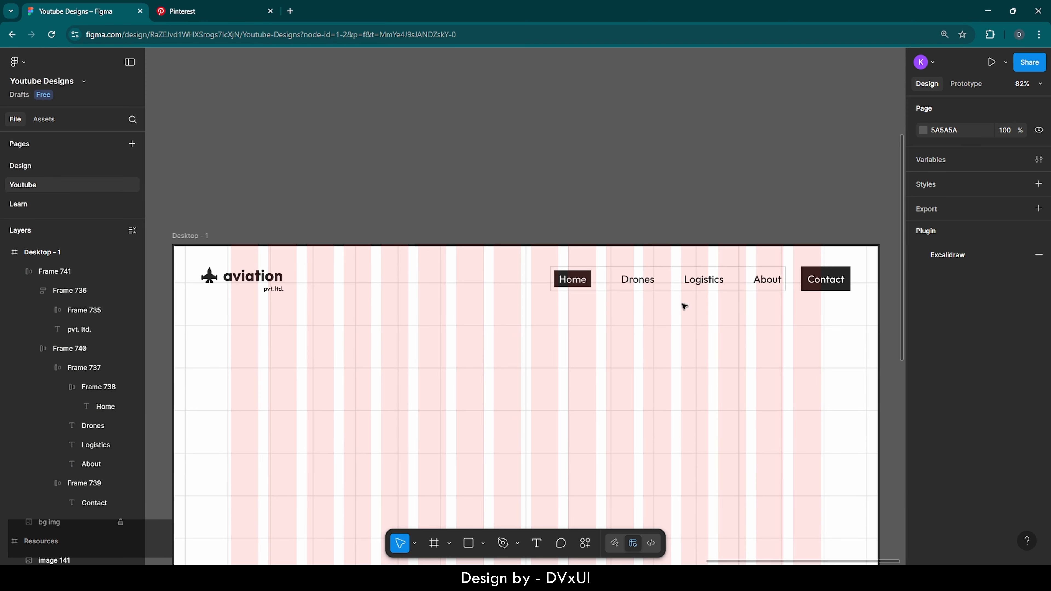
Center the header frame horizontally within the Desktop - 1 frame and deselect it.
left_click(479, 277)
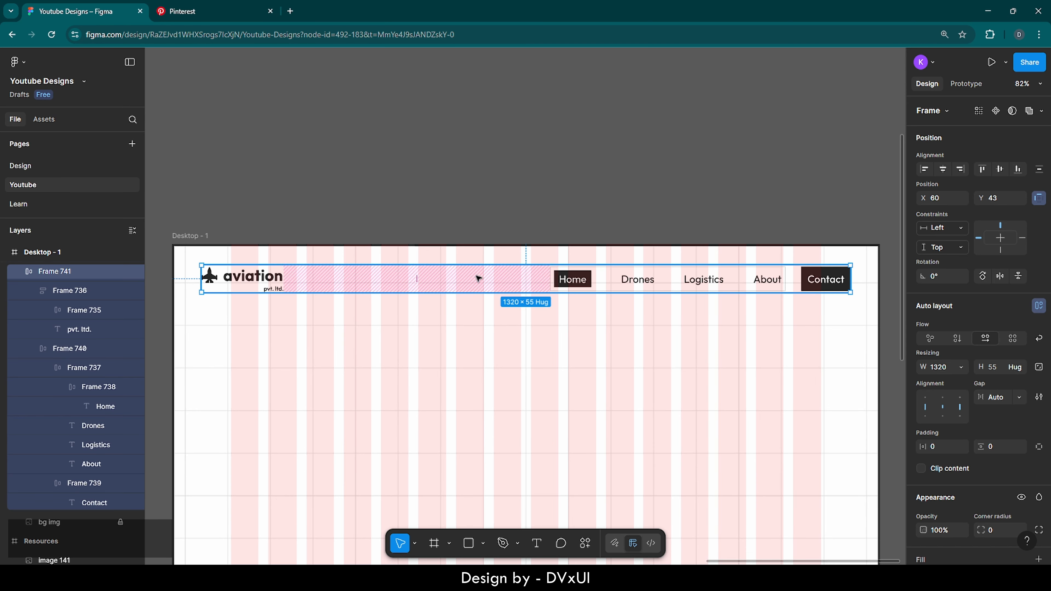
left_click(943, 170)
left_click(710, 190)
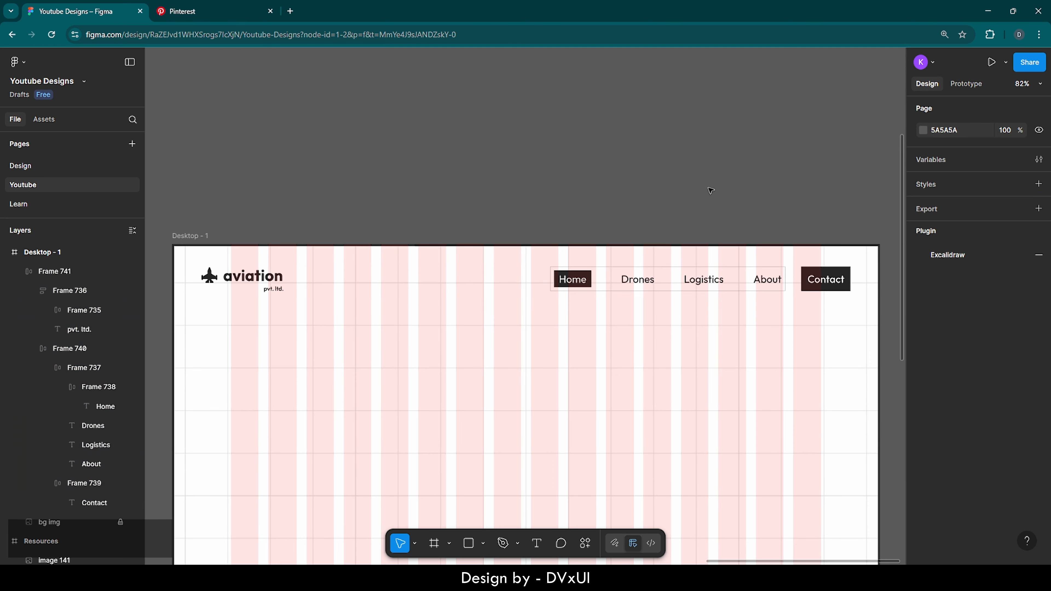
Move the header frame up to Y 34 in the Desktop - 1 frame and deselect it.
scroll(710, 190, "down", 5)
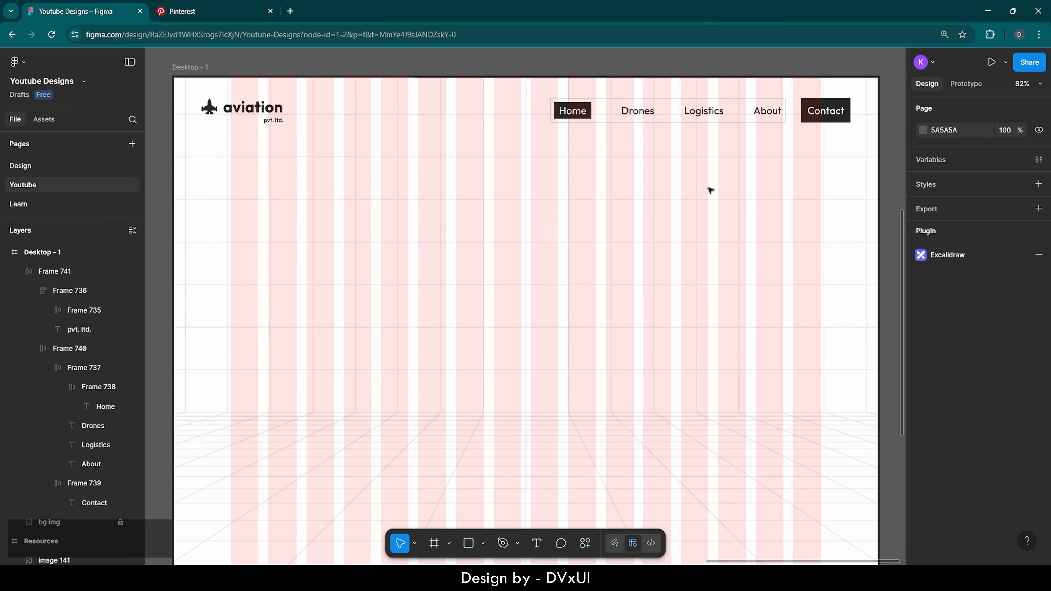
left_click(588, 95)
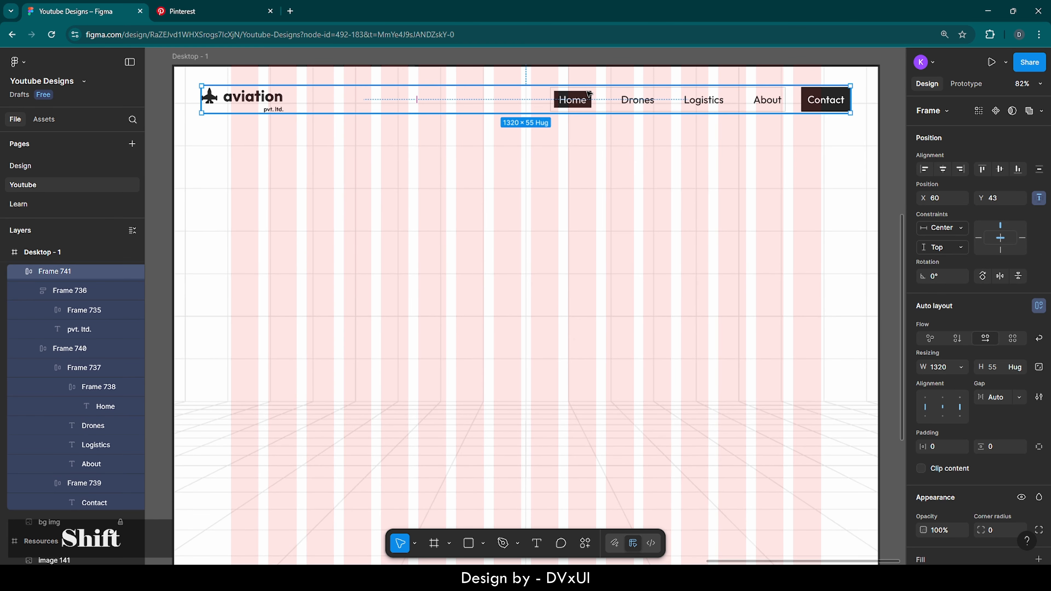
key("shift+Up")
key("Up")
key("Up")
key("Up")
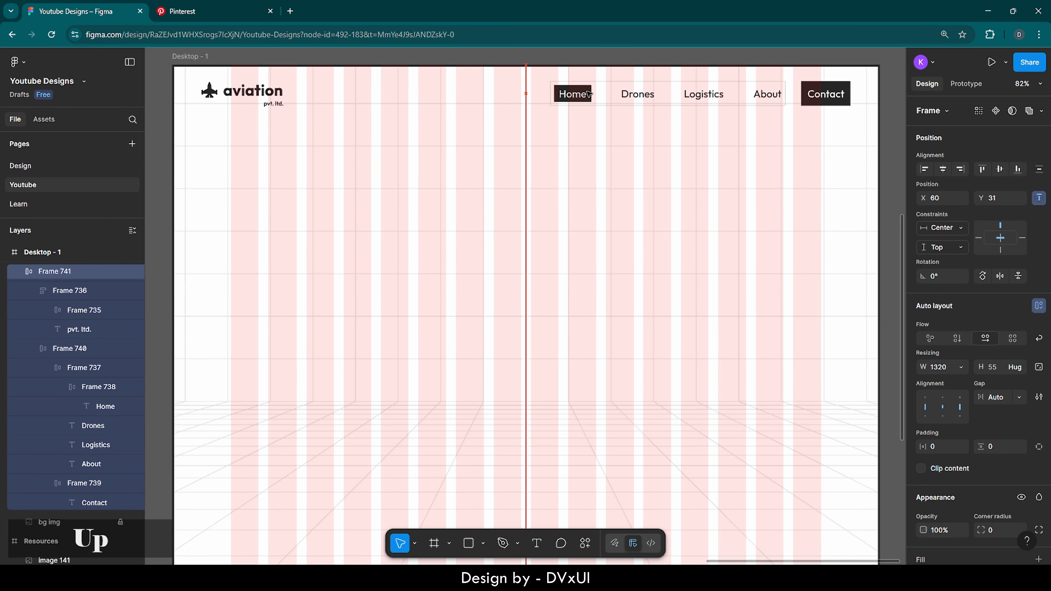
key("Up")
key("Up")
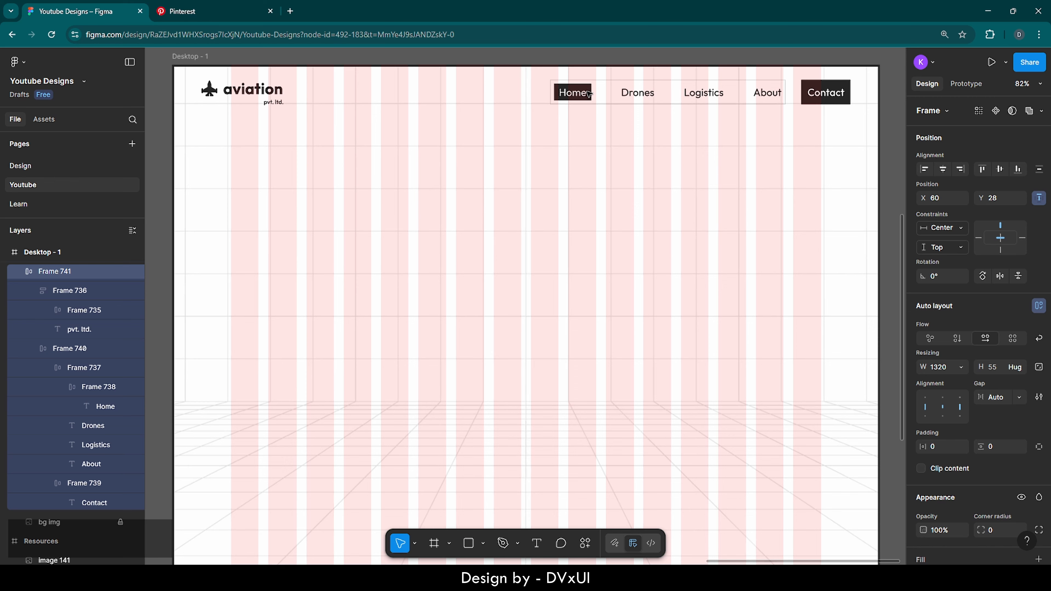
key("Down")
key("Down")
key("Down")
key("Down")
key("Down")
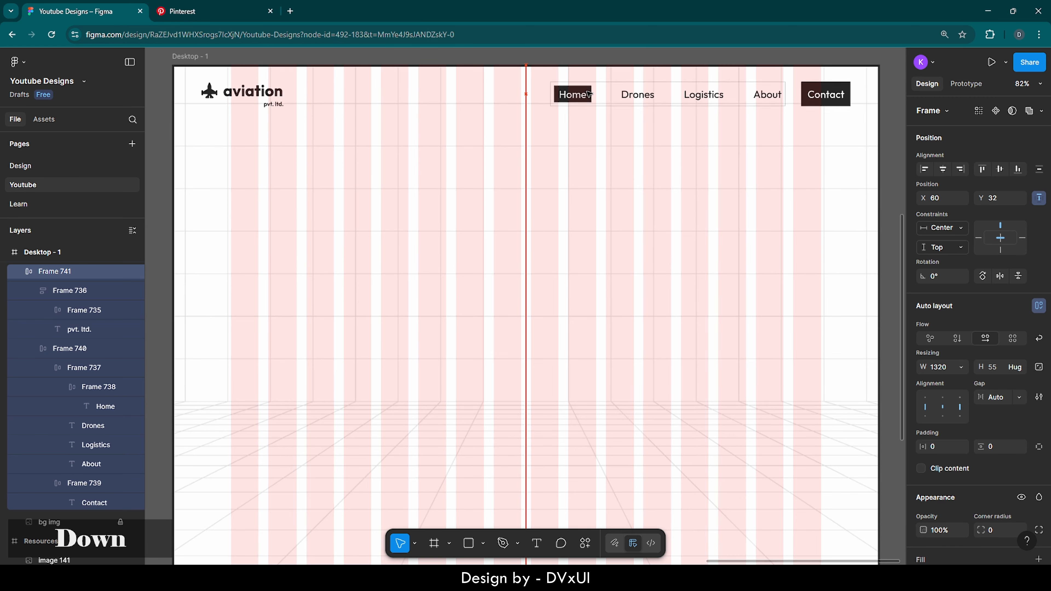
key("Down")
key("Up")
key("Down")
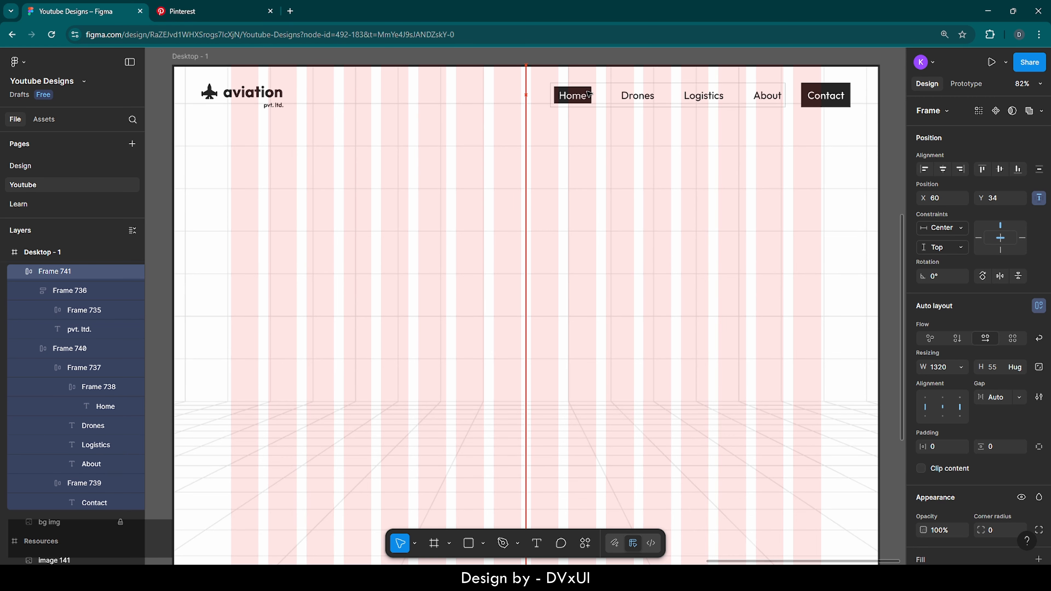
left_click(413, 165)
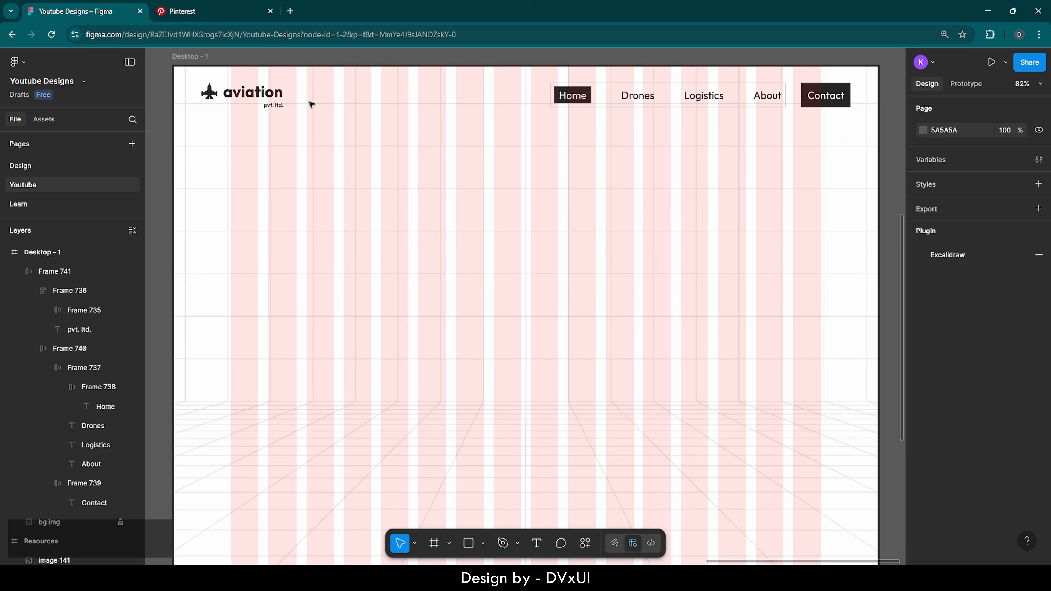
Hide the 16-column layout guide of the Desktop - 1 frame and deselect the frame.
left_click(194, 60)
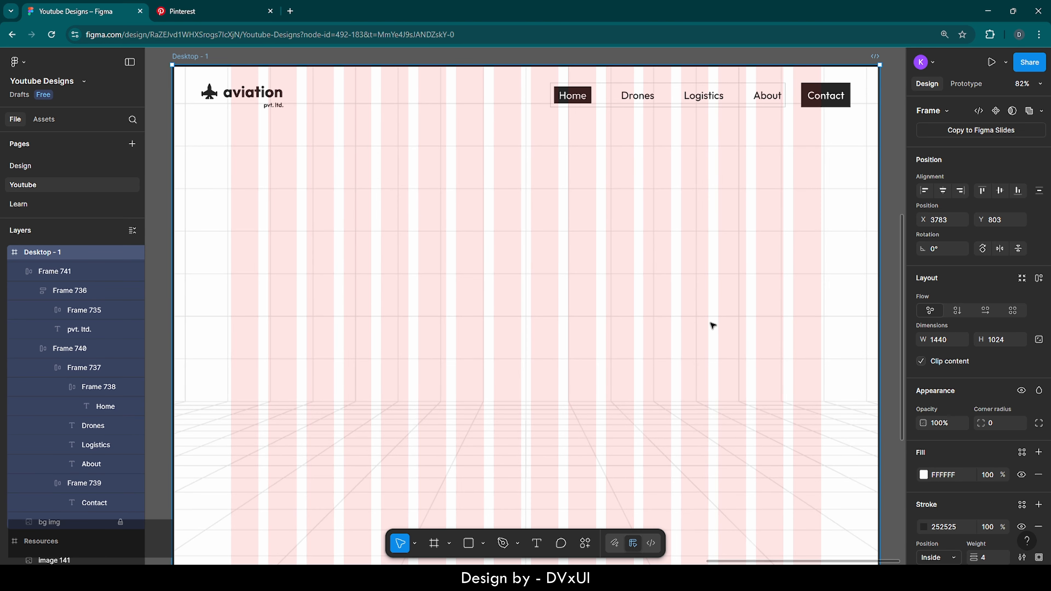
scroll(991, 495, "down", 5)
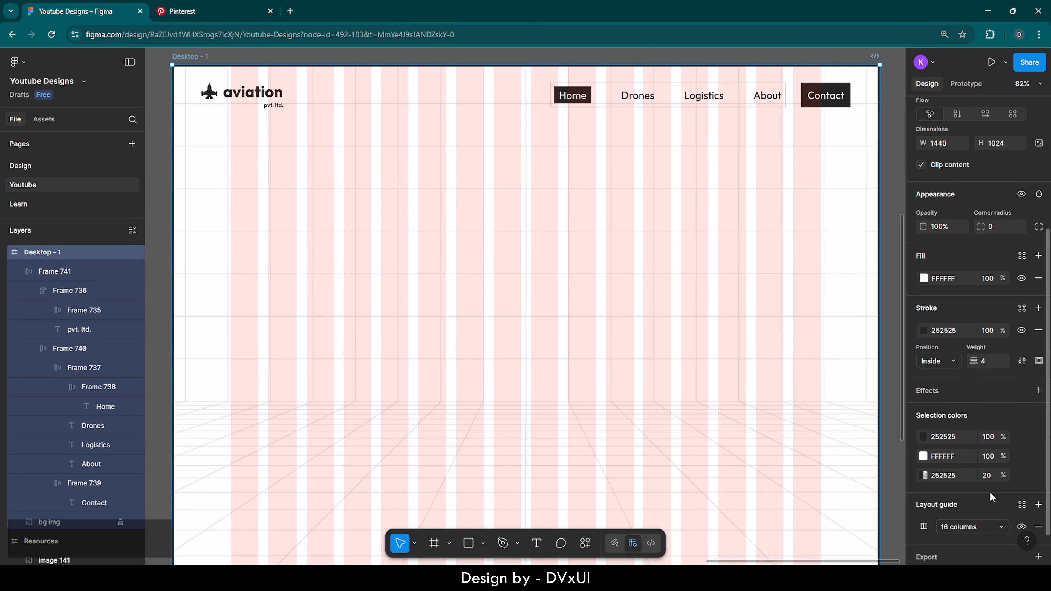
scroll(991, 495, "down", 1)
left_click(1020, 492)
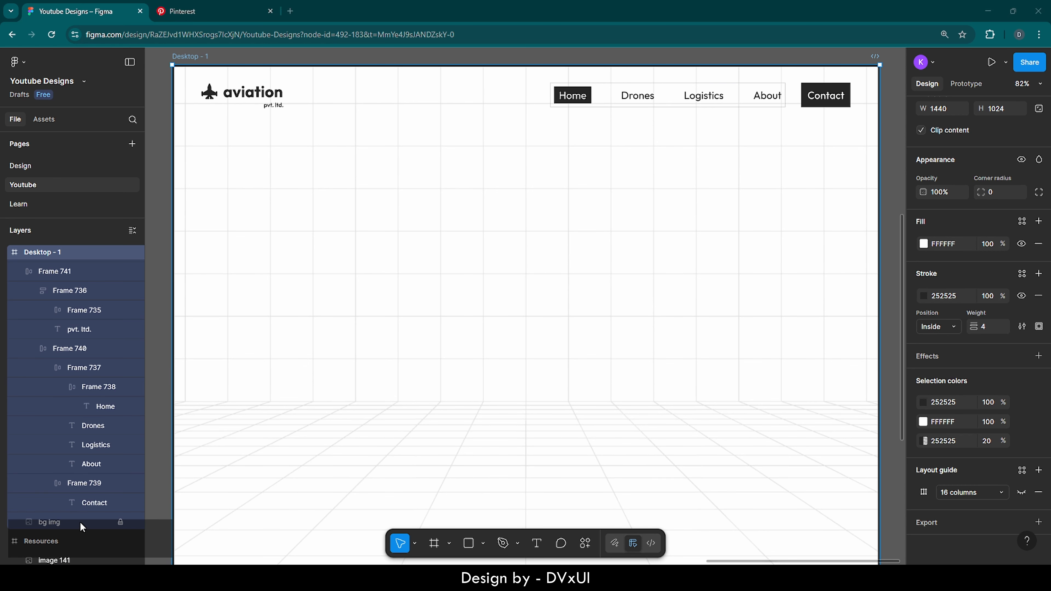
left_click(157, 476)
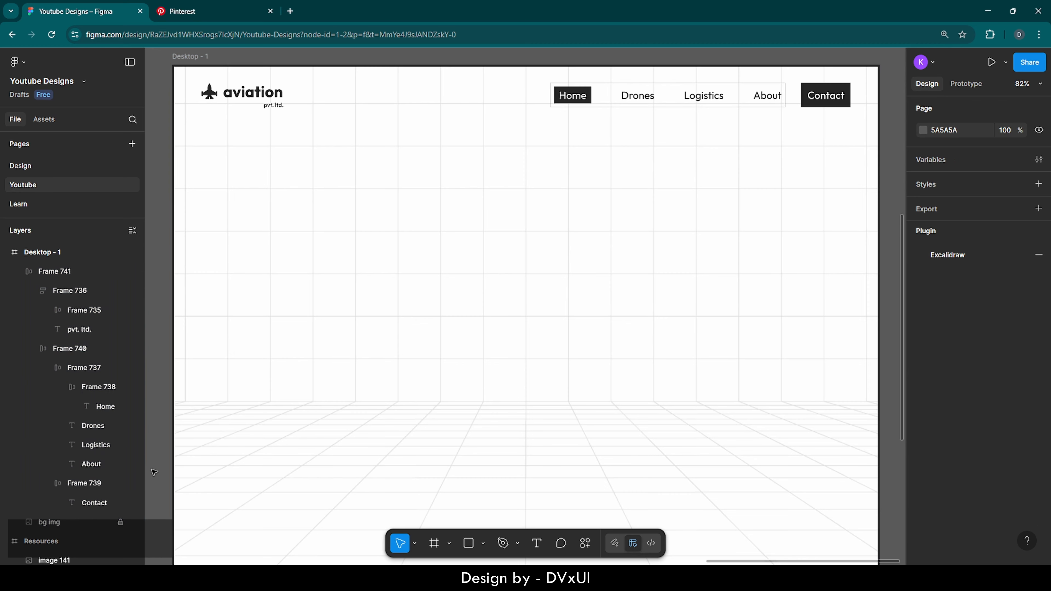
Set the fill opacity of the bg img grid background to 10%.
left_click(68, 517)
scroll(67, 514, "down", 3)
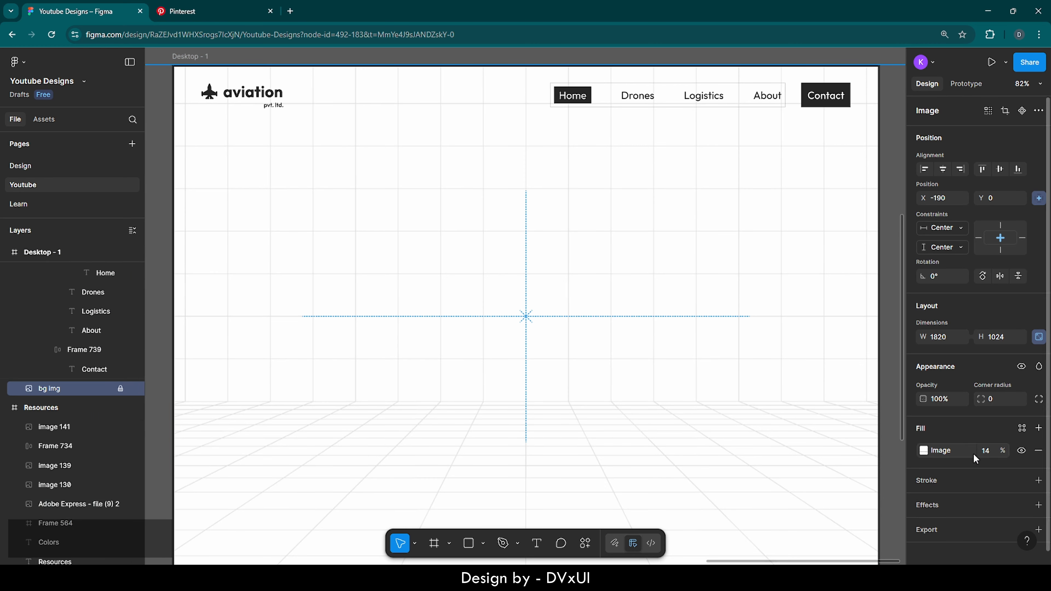
left_click(990, 451)
type("10")
key("Return")
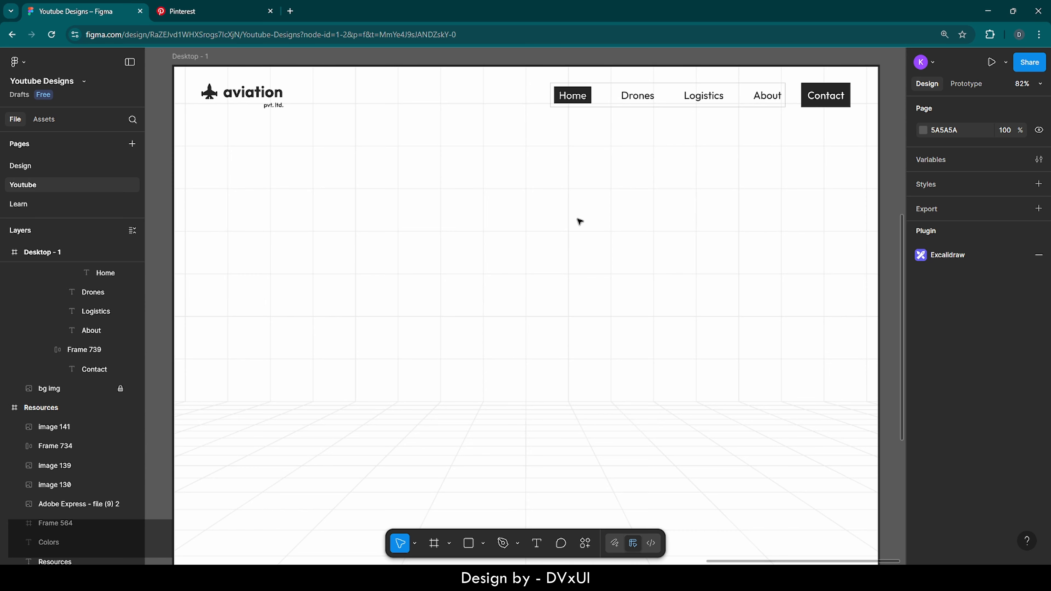
Show the 16-column layout guide of the Desktop - 1 frame again and deselect the frame.
scroll(580, 222, "down", 1)
scroll(580, 221, "down", 1)
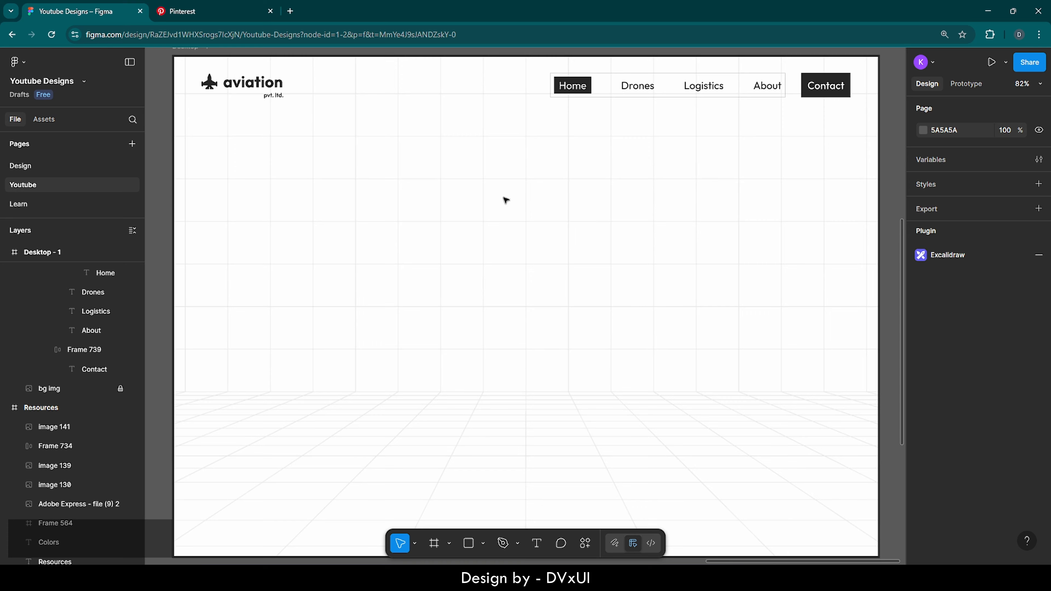
left_click(189, 50)
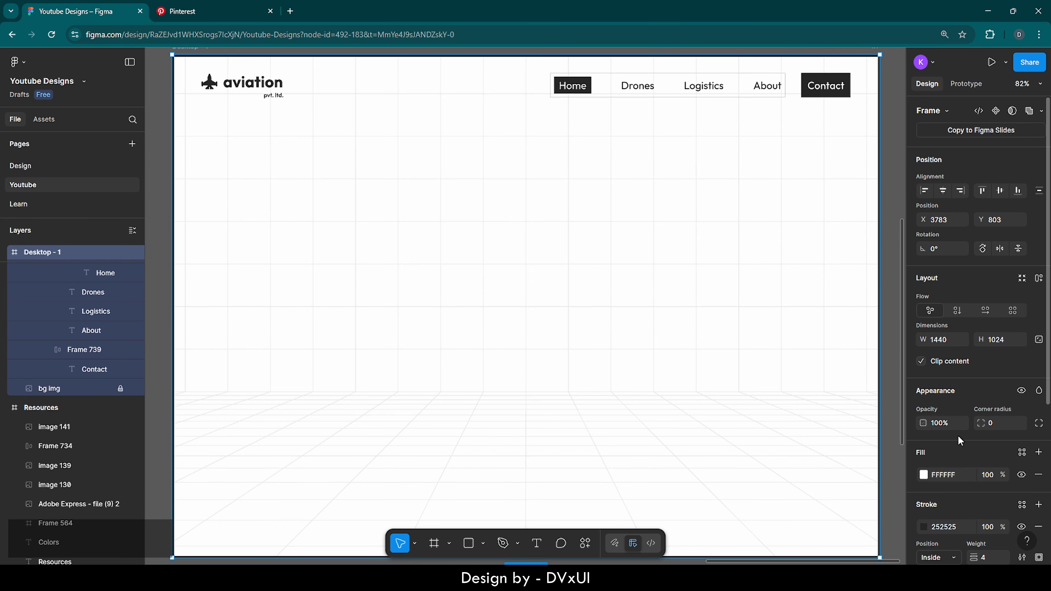
scroll(958, 441, "down", 5)
left_click(1022, 492)
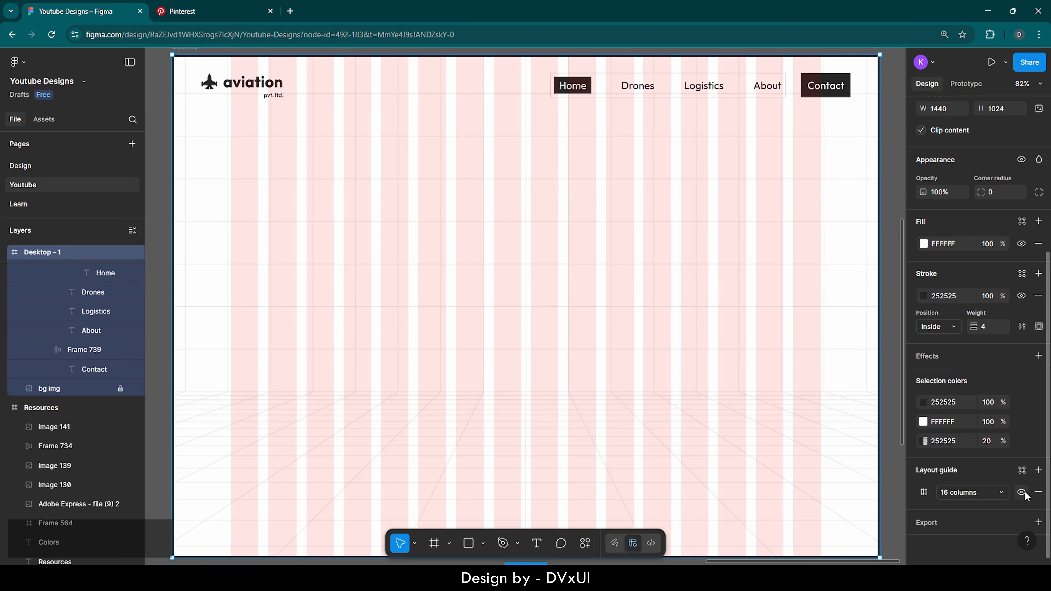
left_click(720, 367)
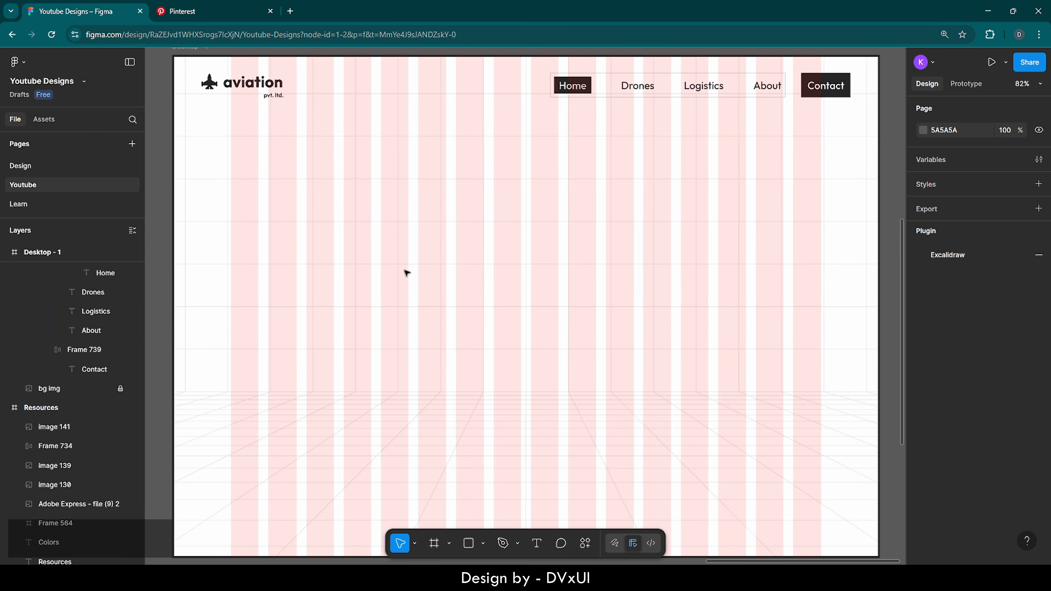
Copy the airplane image and the blue sky image from the Resources frame.
left_click(16, 409)
key("shift+2")
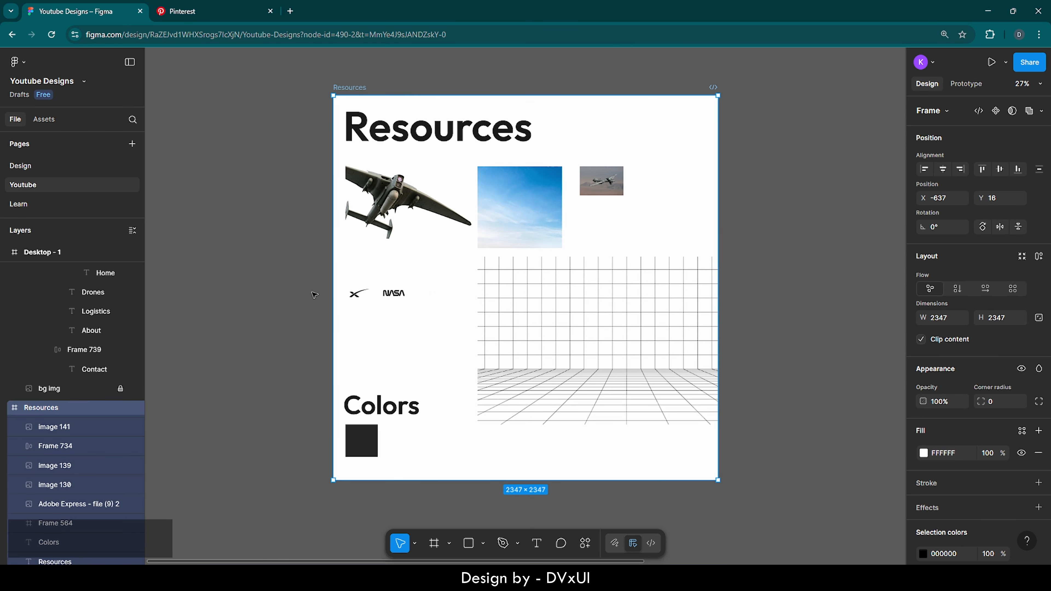
left_click(414, 196)
left_click(504, 189, "shift")
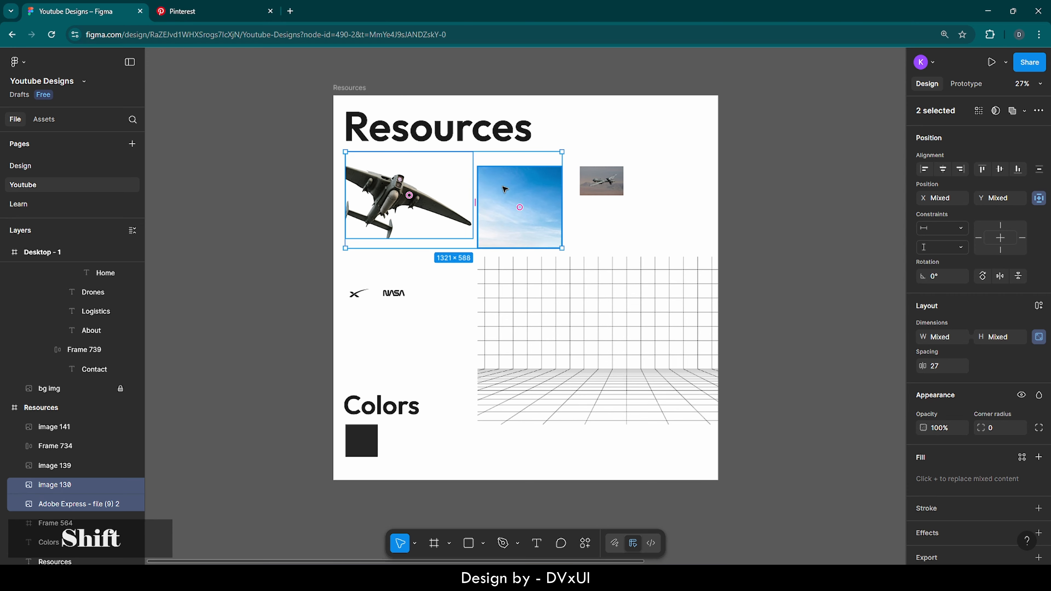
key("ctrl+c")
Paste the copied airplane and sky images into the Desktop - 1 frame.
scroll(41, 281, "up", 2)
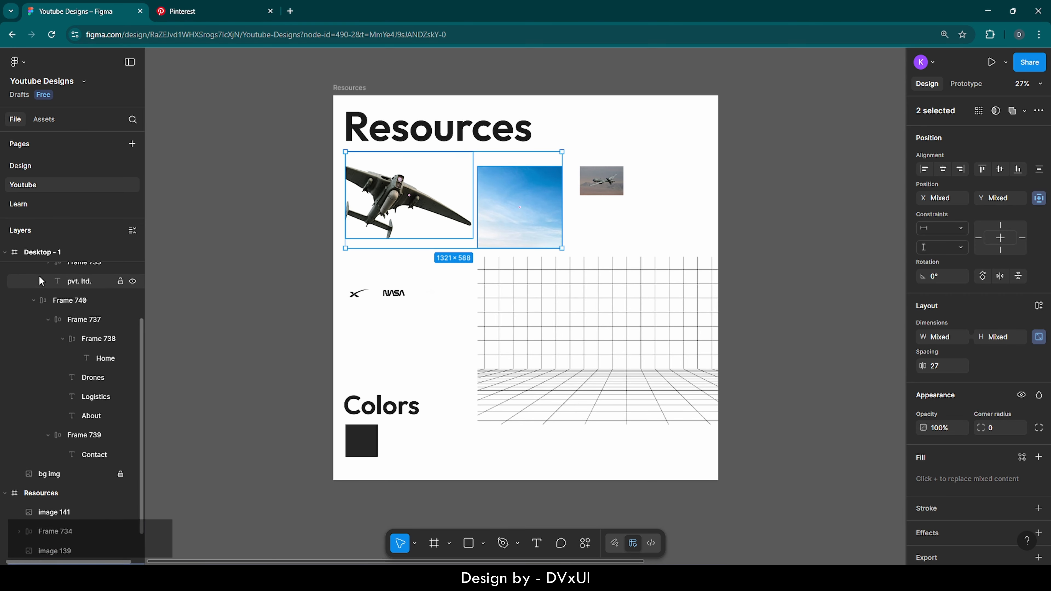
scroll(40, 281, "up", 2)
left_click(16, 254)
key("shift+2")
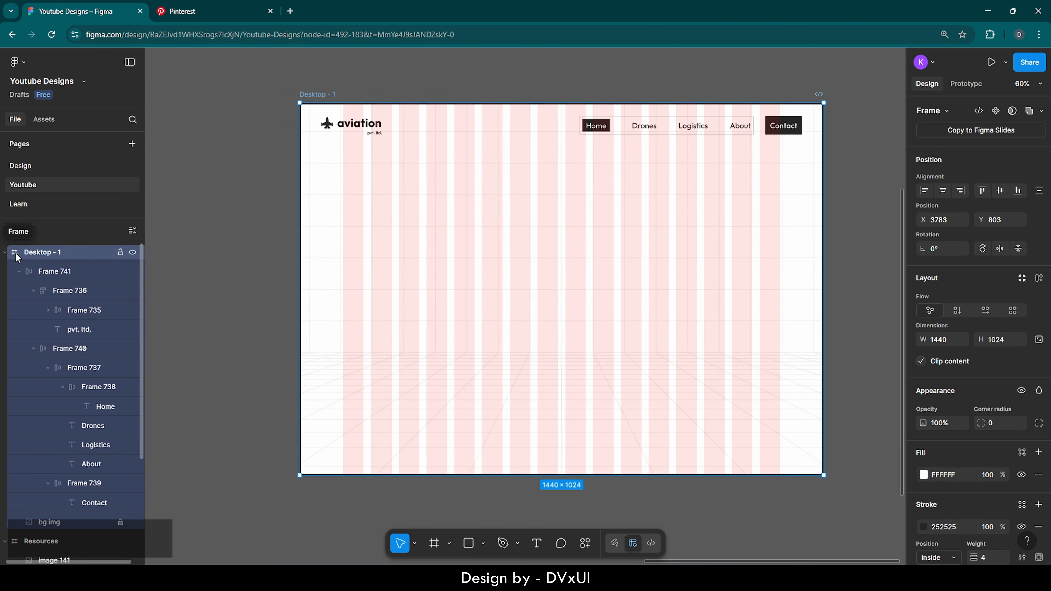
key("ctrl+v")
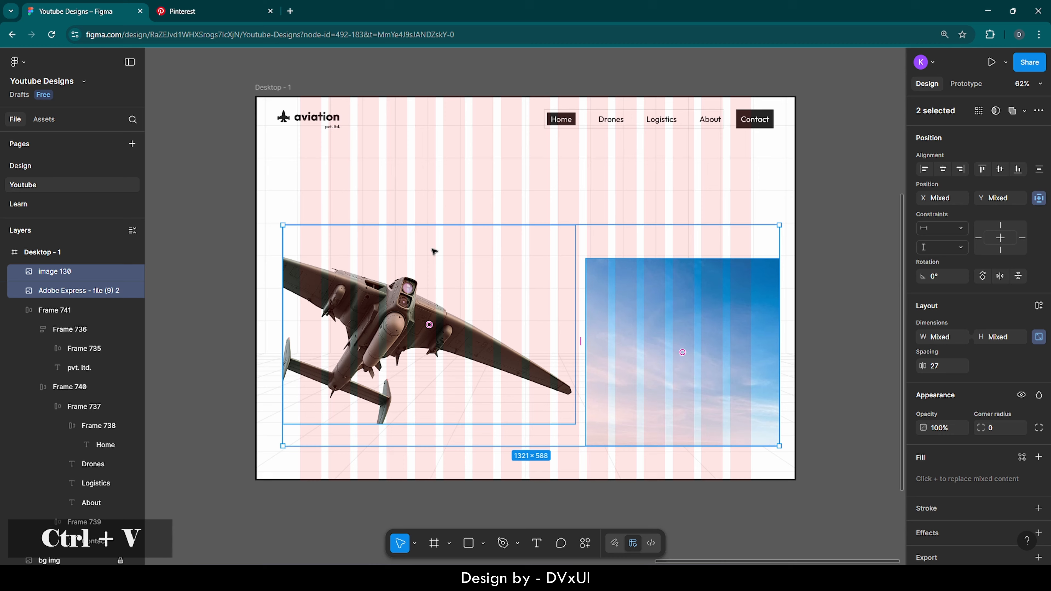
Move the airplane image toward the page's upper left and the sky image to X 92, Y 455, clearing the right half.
left_click(682, 327)
left_click_drag(454, 339, 381, 268)
left_click_drag(647, 308, 350, 317)
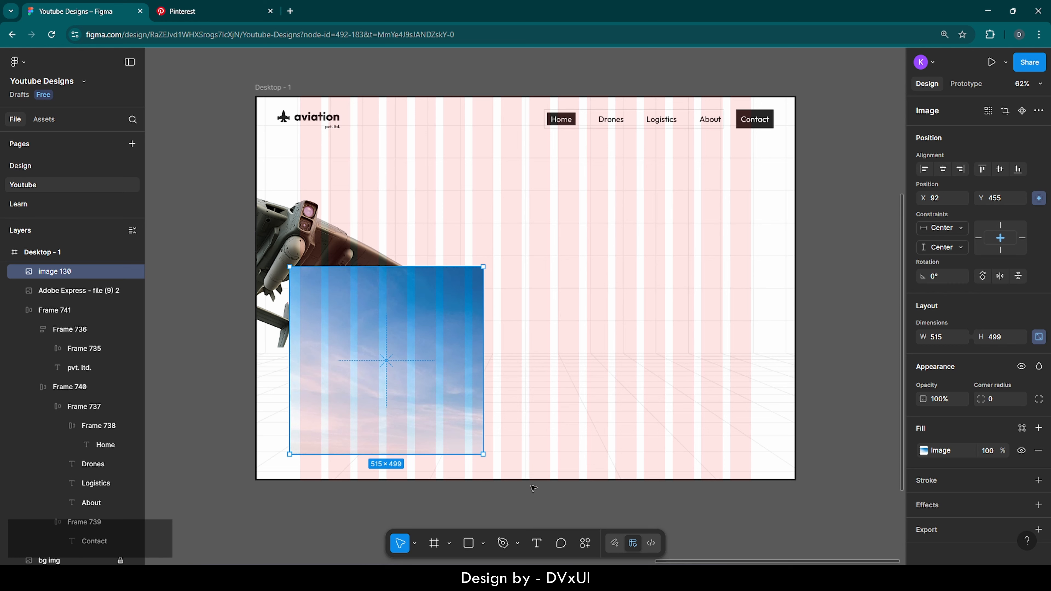
Draw a square frame on the empty right side of the page, lock its aspect ratio and size it to 500 × 500.
left_click(433, 543)
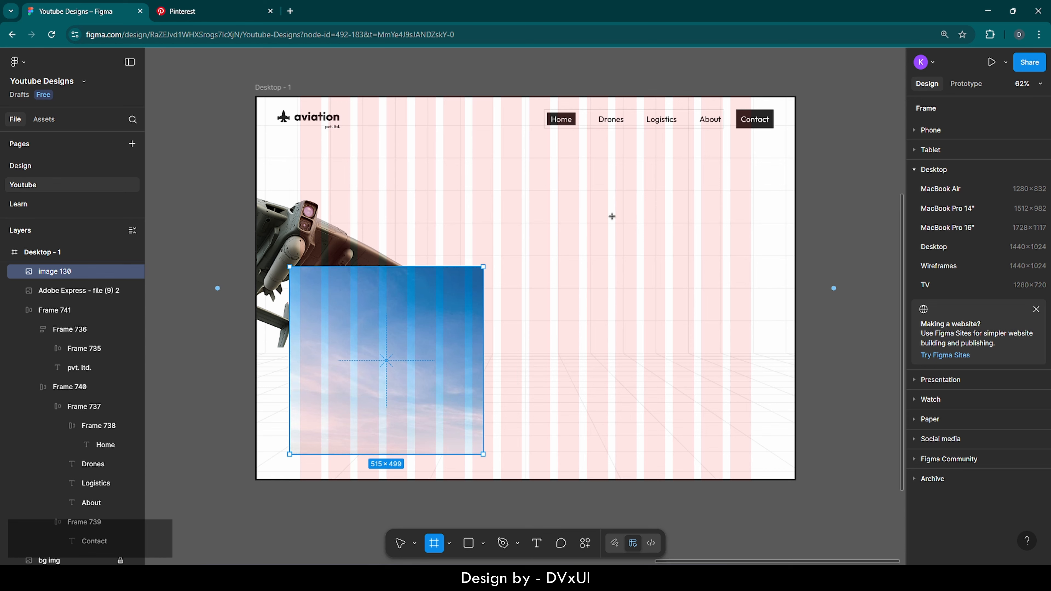
left_click_drag(593, 197, 699, 292)
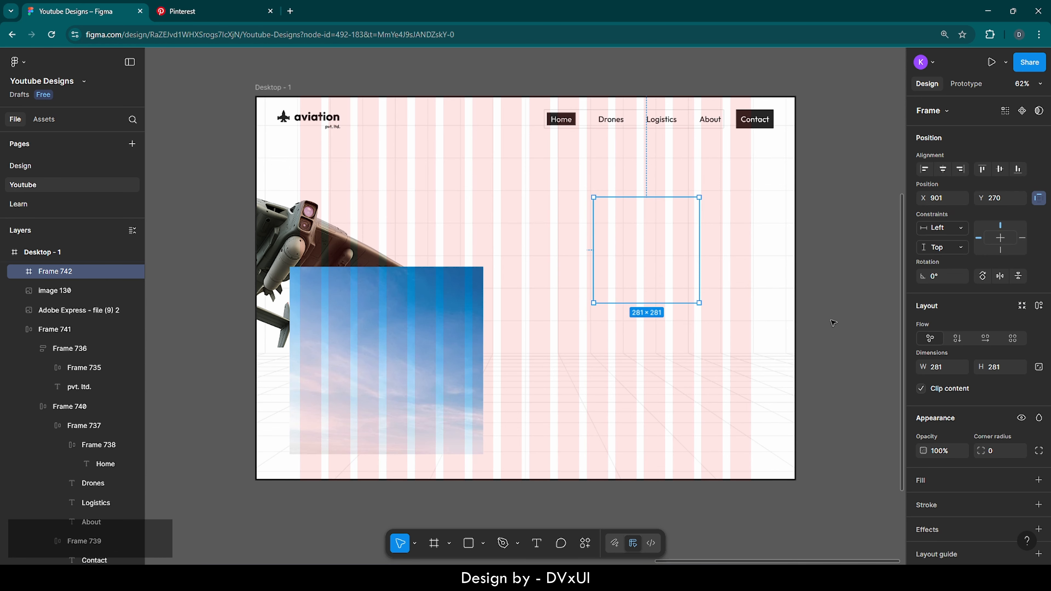
left_click(1038, 366)
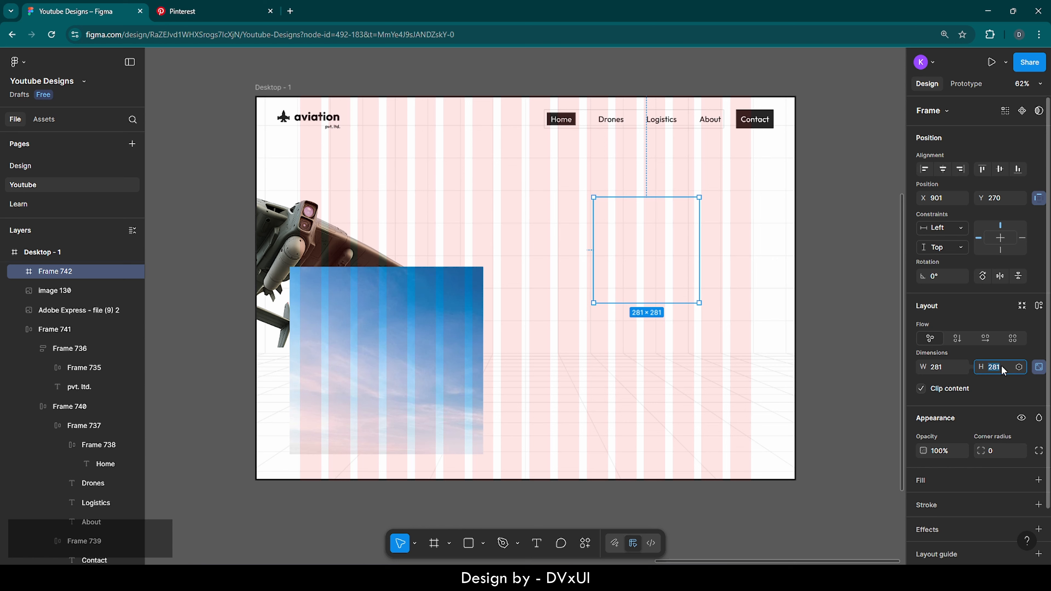
key("BackSpace")
type("500")
key("Return")
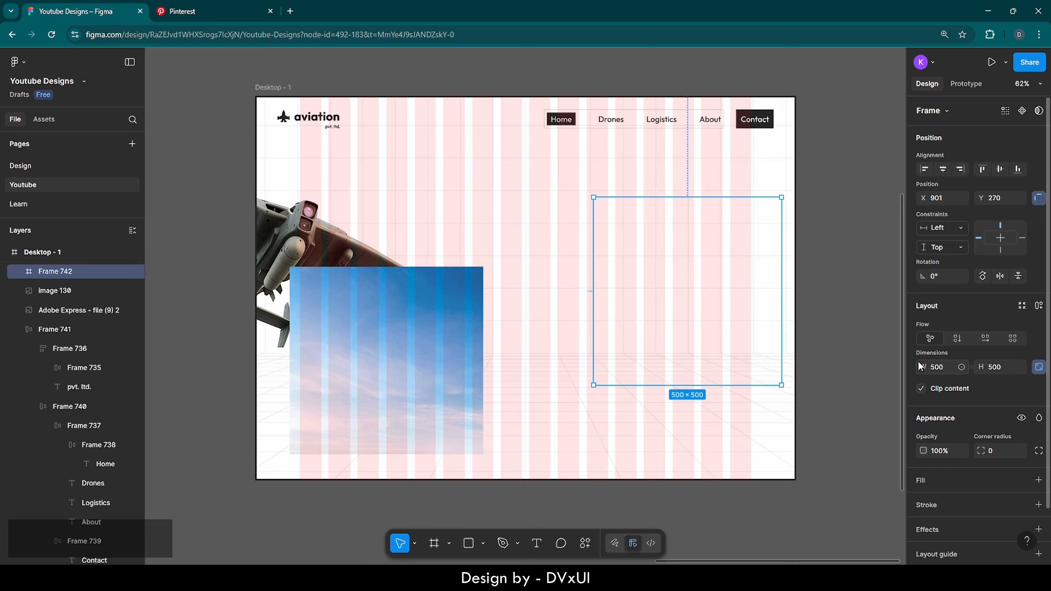
Position the square frame at X 820, Y 232, checking its distances to the page edges.
left_click_drag(708, 291, 680, 291)
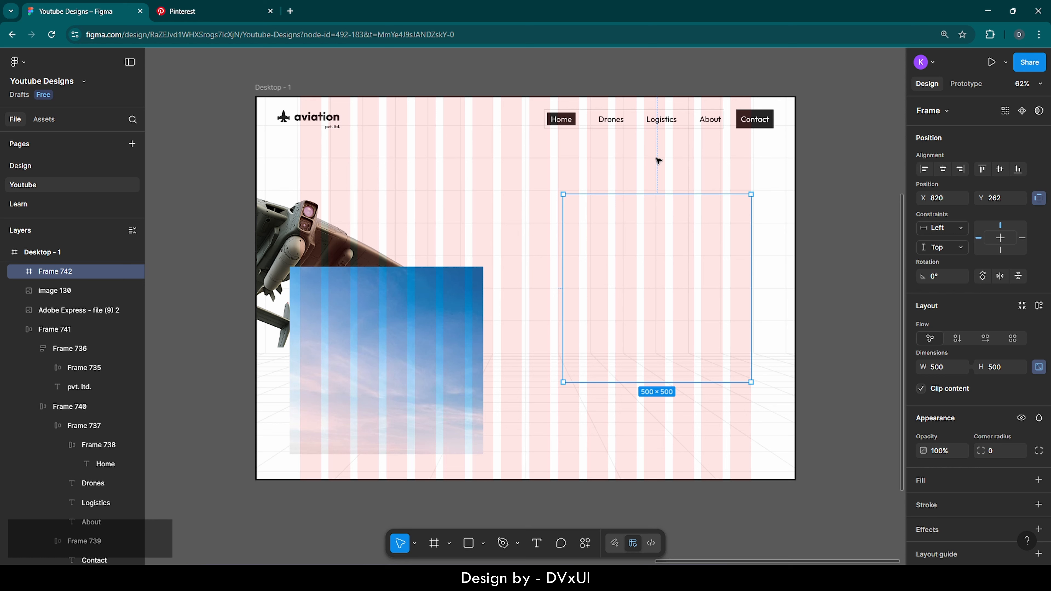
key("alt")
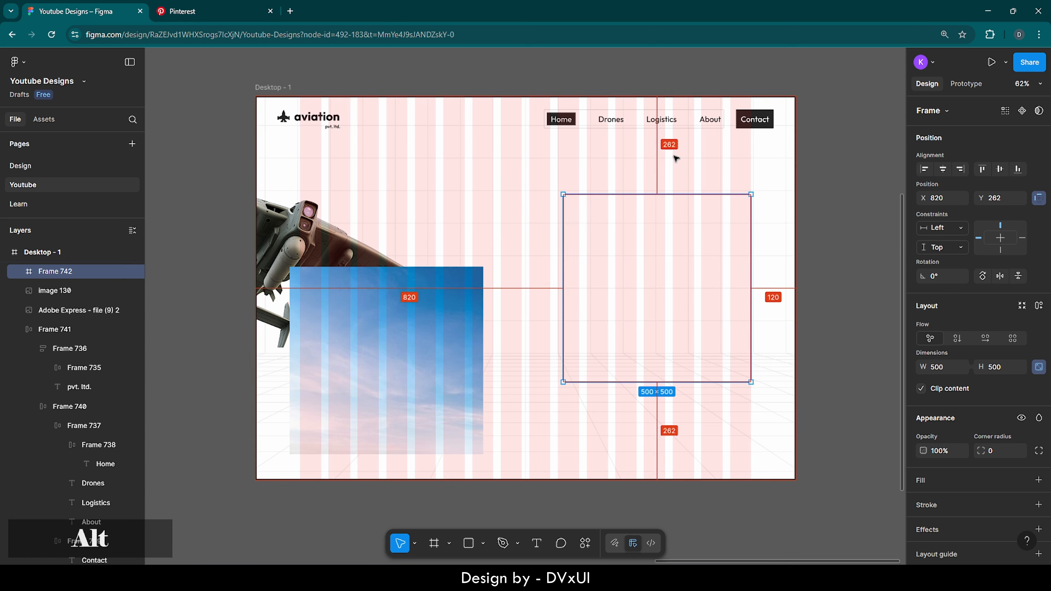
key("shift+Up")
key("shift+Up")
key("shift+Up")
key("shift+Up")
key("shift+Up")
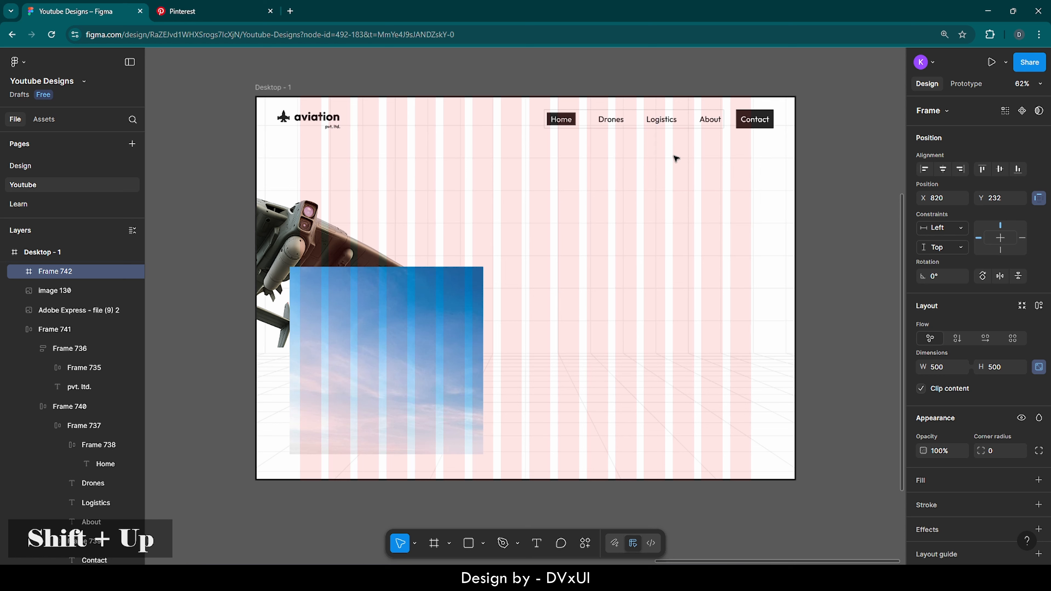
key("alt")
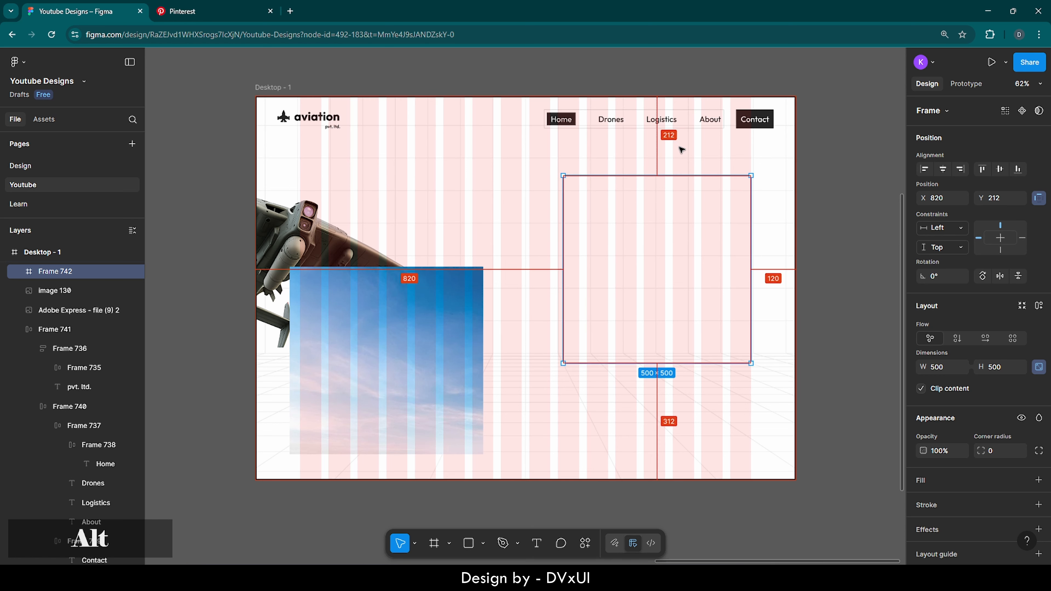
key("shift+Down")
key("shift+Down")
key("alt")
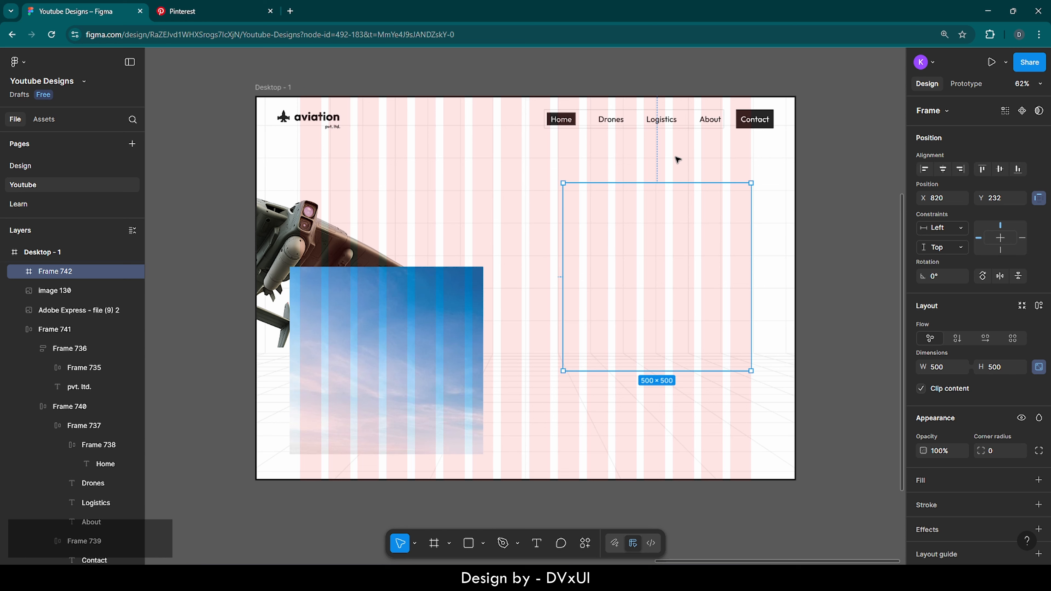
Add an inside stroke to the square frame with weight 4 and colour 252525.
left_click(933, 506)
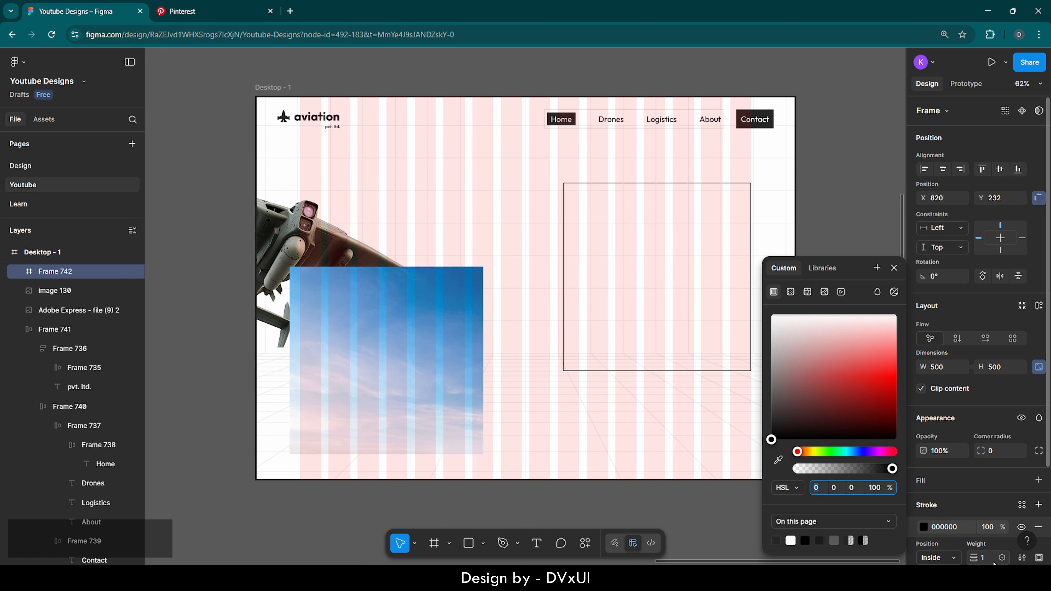
left_click(991, 559)
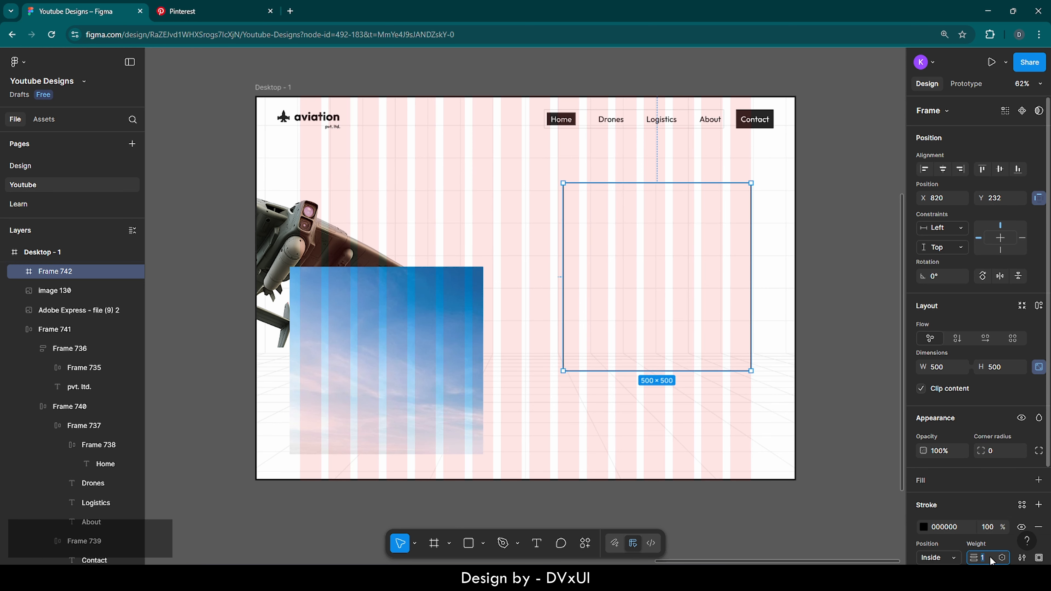
scroll(991, 559, "down", 3)
type("4")
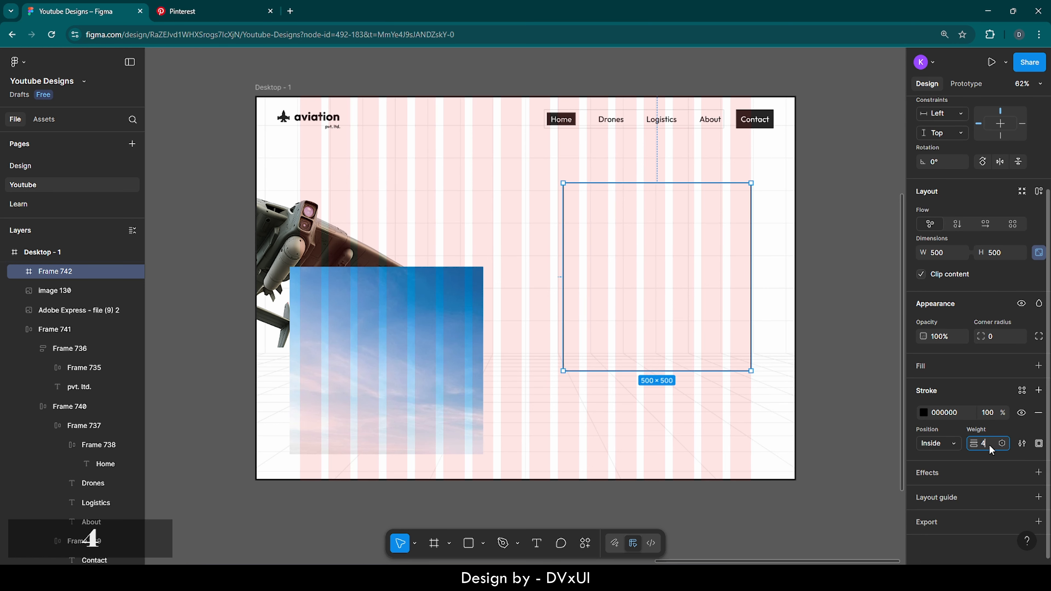
key("Return")
left_click(954, 410)
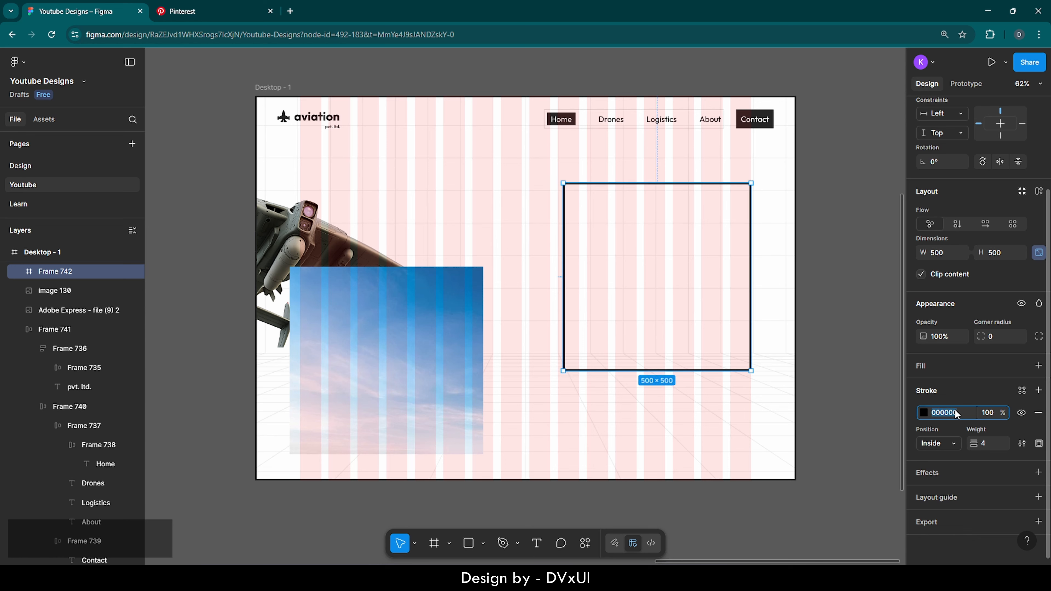
type("252525")
key("Return")
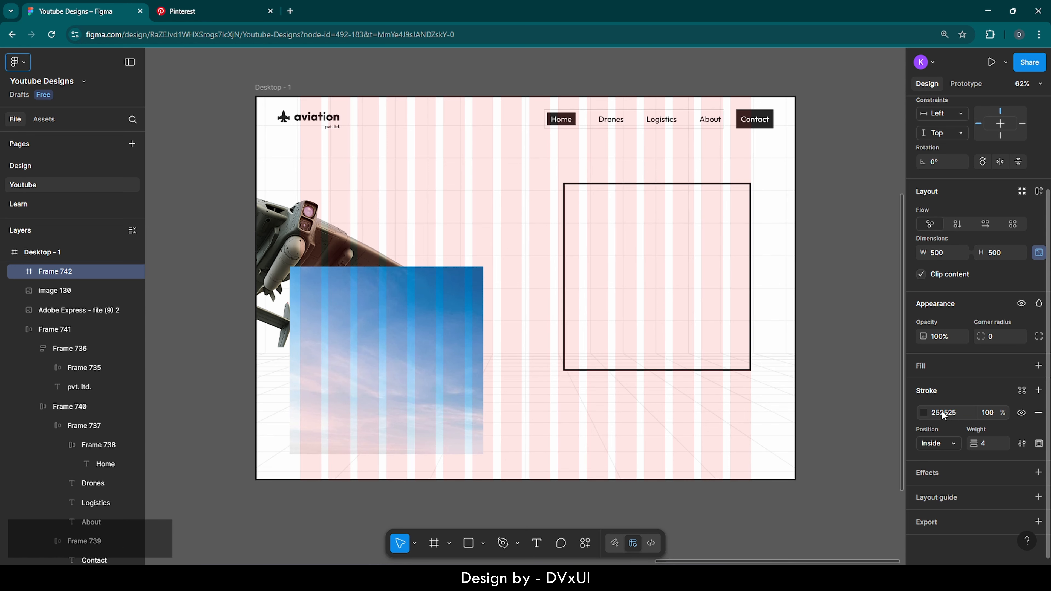
Change the square frame's stroke to a linear gradient from 252525 at 100% down to 252525 at 0% opacity.
left_click(922, 412)
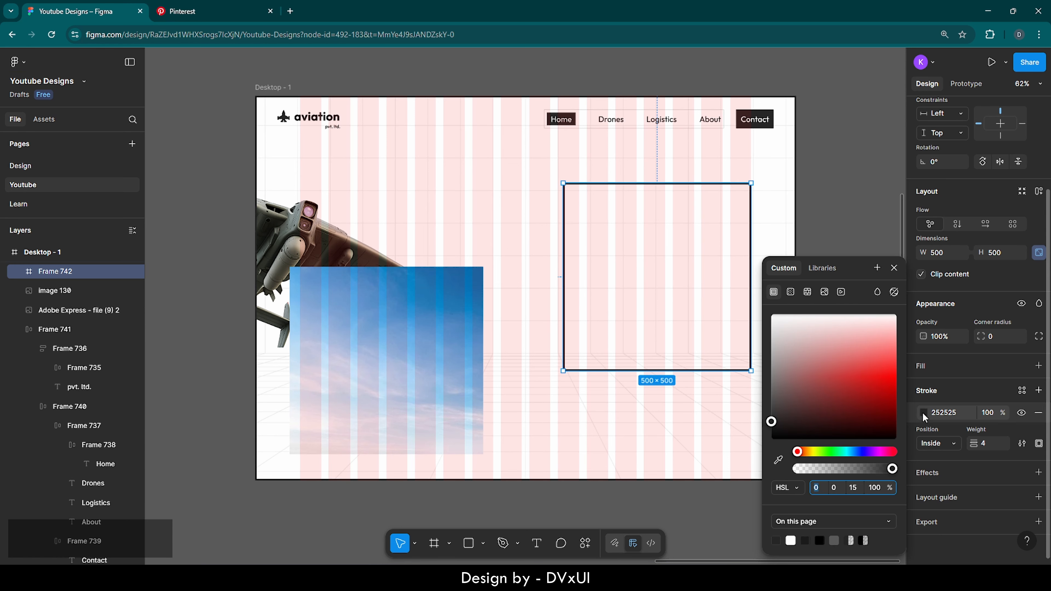
left_click(789, 293)
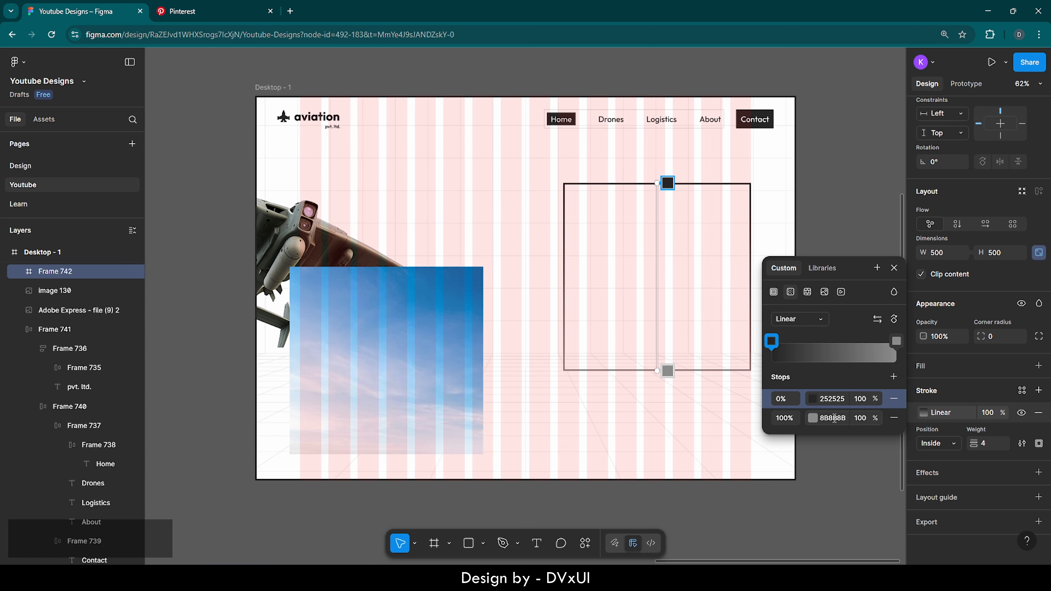
left_click(860, 418)
type("0")
key("Return")
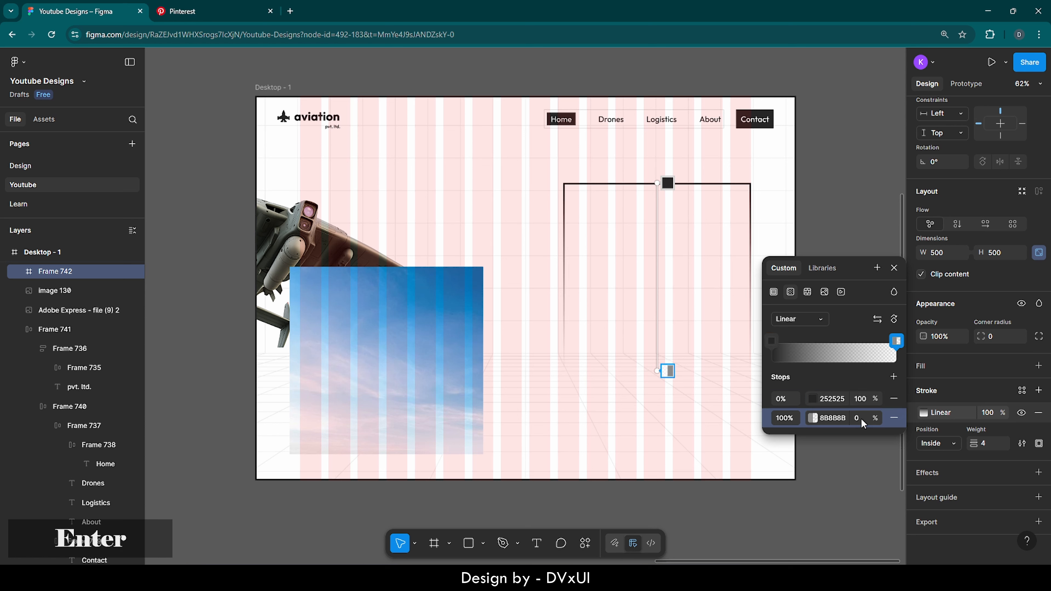
left_click(827, 416)
type("252525")
key("Return")
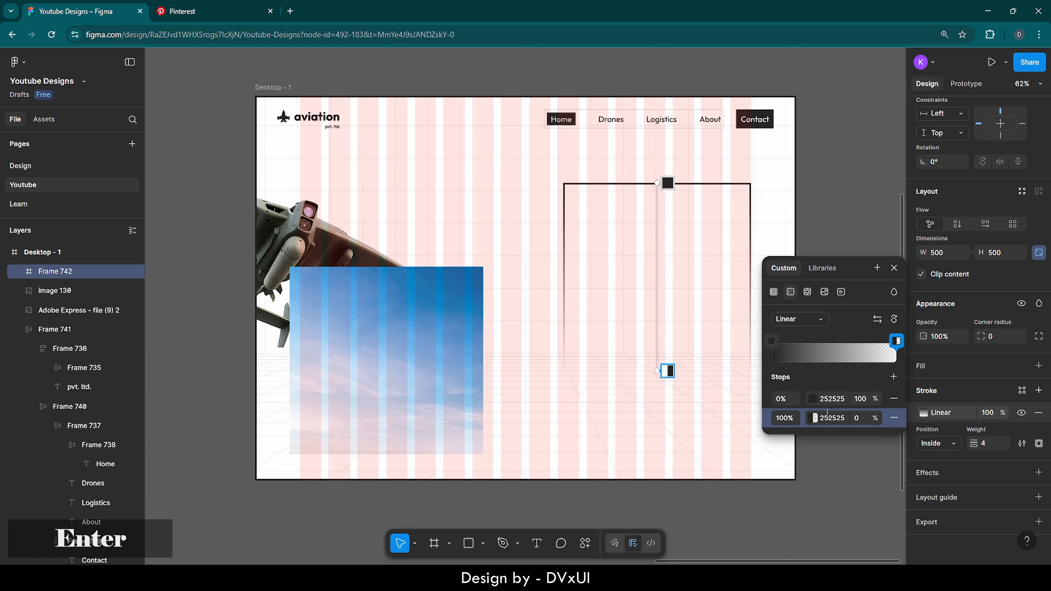
left_click(783, 232)
left_click(783, 232)
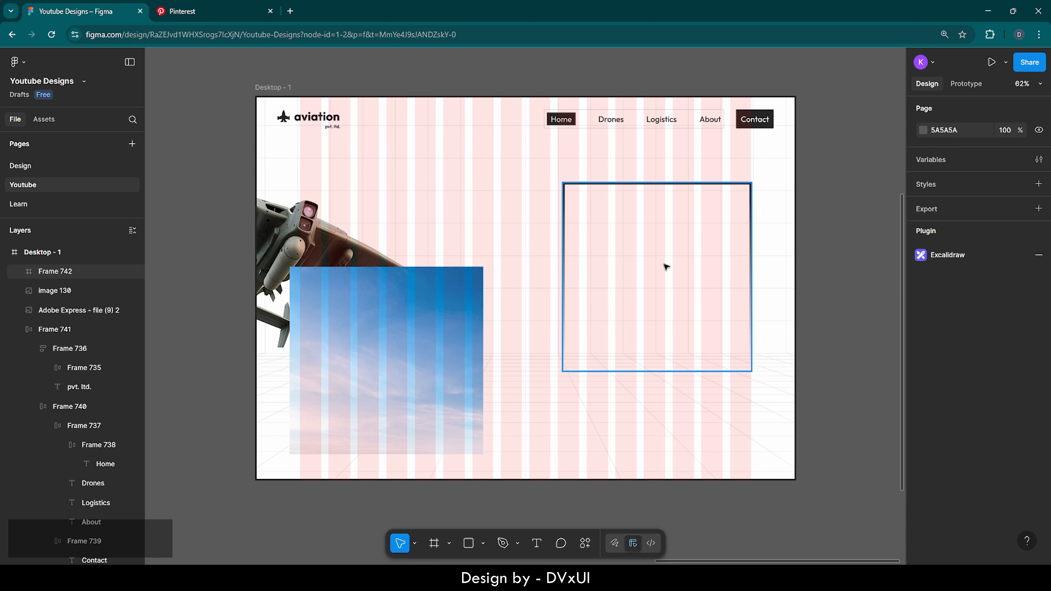
Cut the sky image, paste it inside the square frame and centre it there horizontally and vertically.
left_click(405, 310)
key("ctrl")
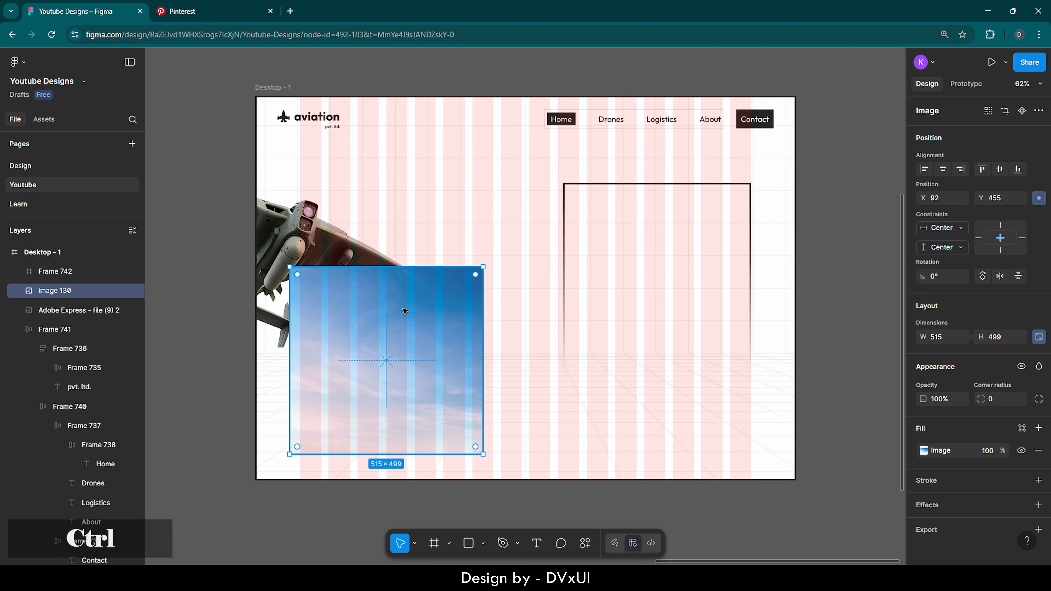
key("ctrl+x")
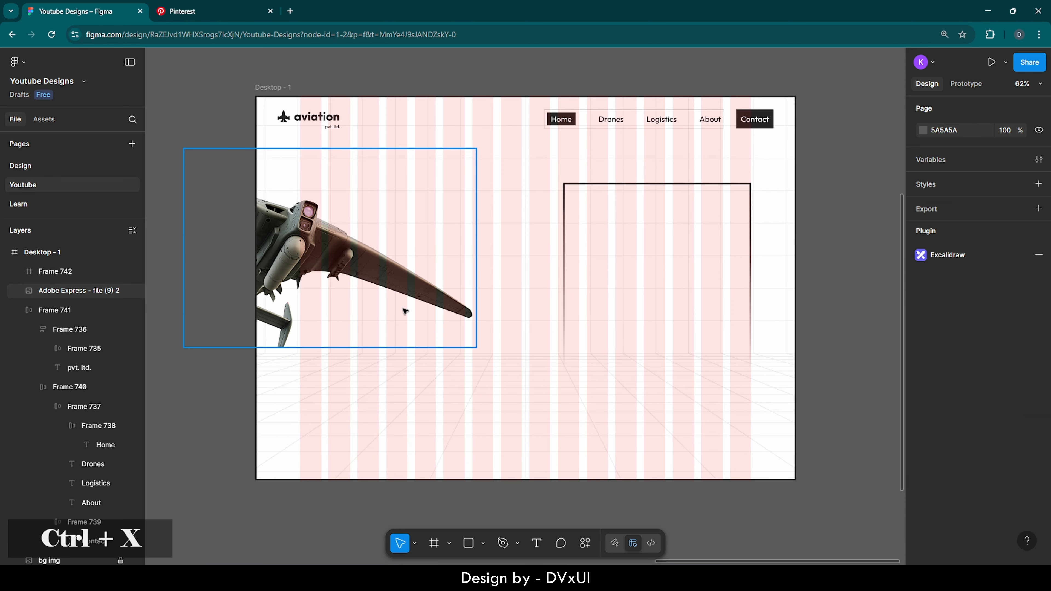
left_click(639, 203)
key("ctrl+v")
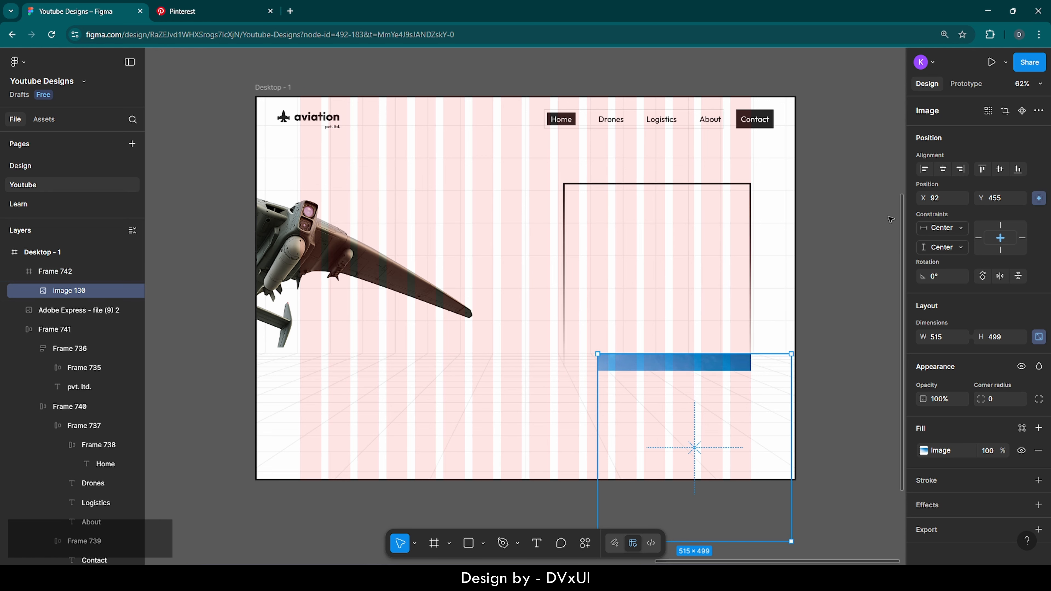
left_click(944, 170)
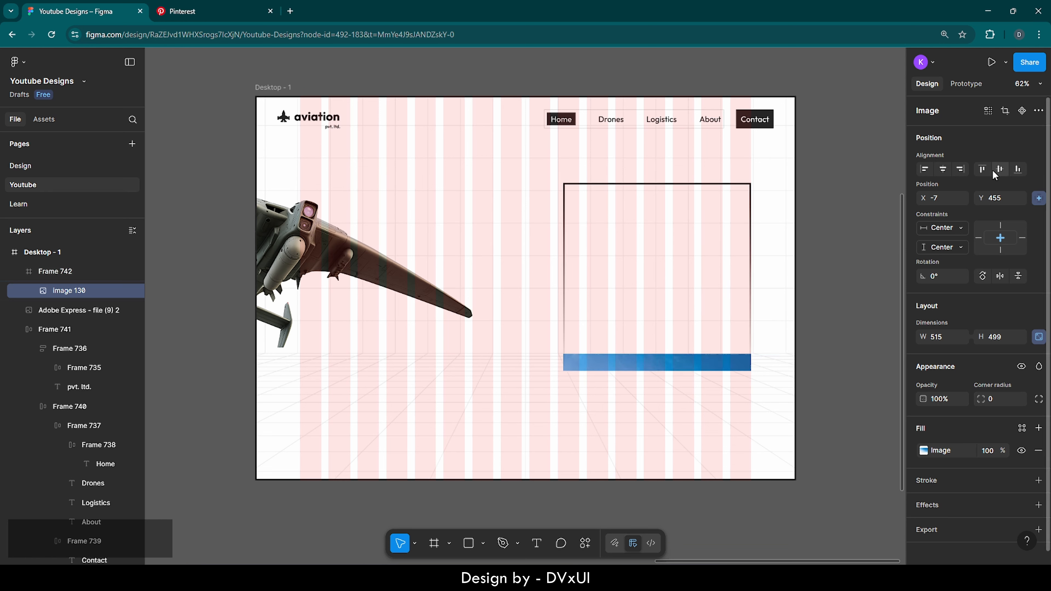
left_click(999, 169)
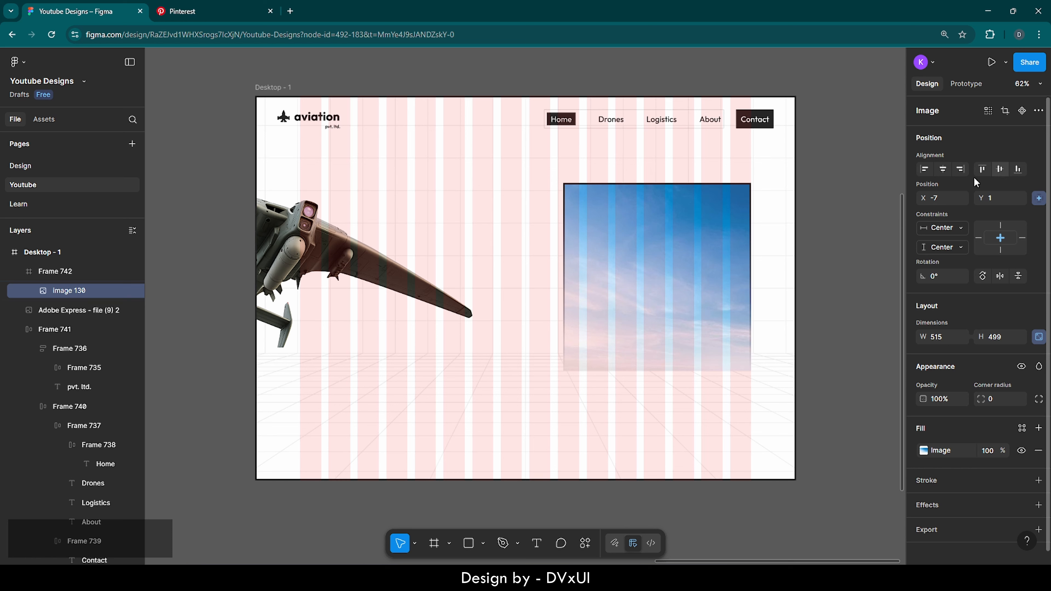
left_click(772, 223)
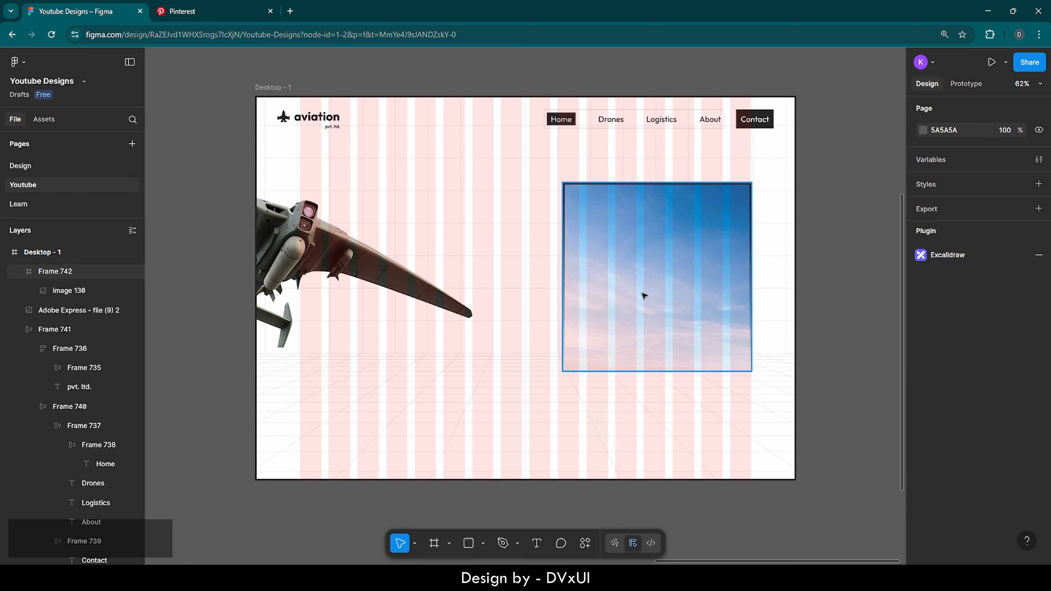
Set the fill opacity of the sky image inside the square frame to 40%.
double_click(655, 244)
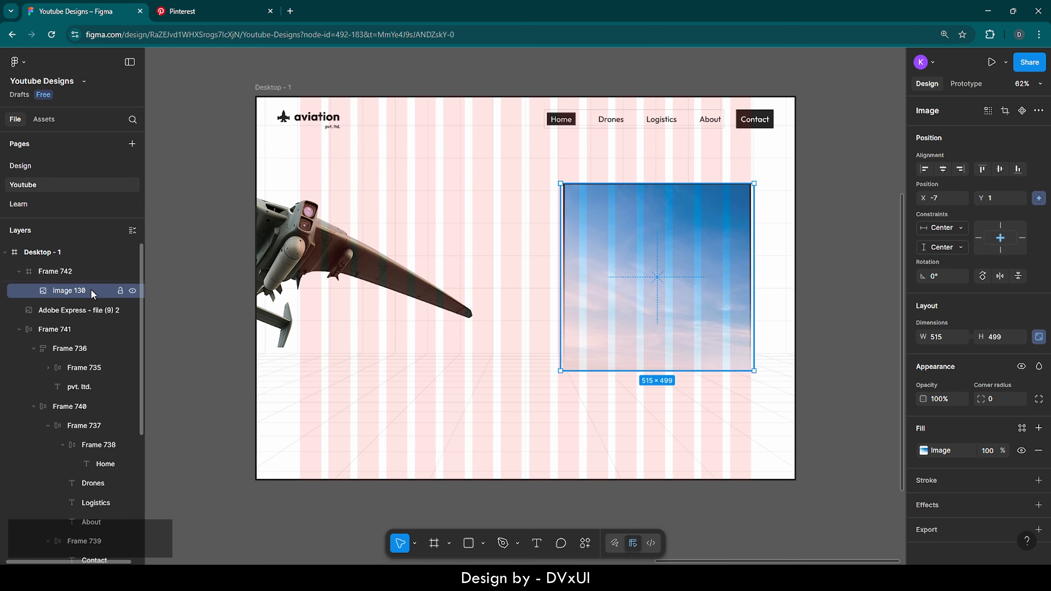
left_click(993, 449)
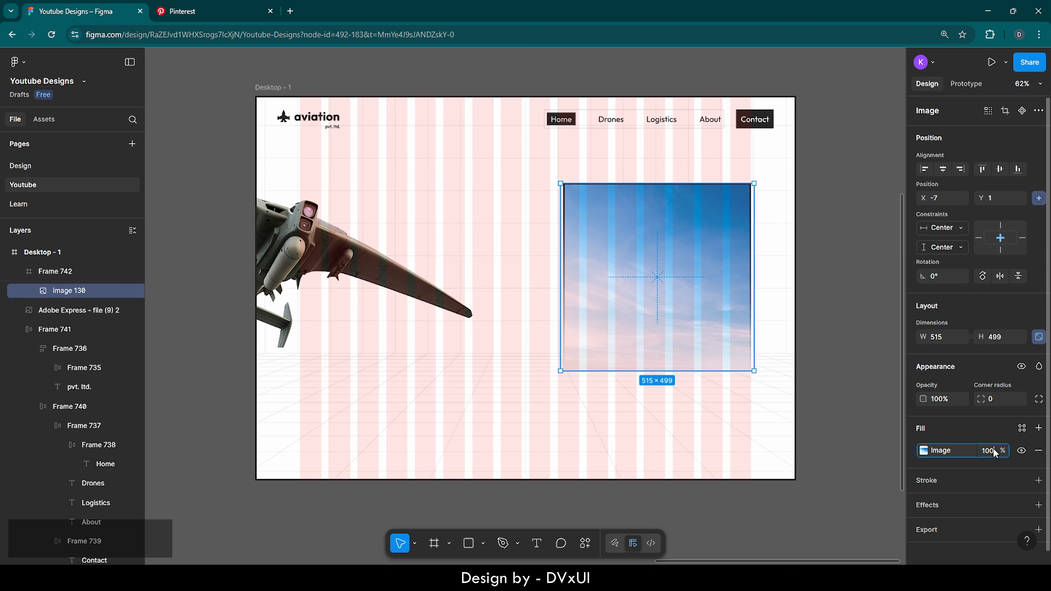
type("40")
key("Return")
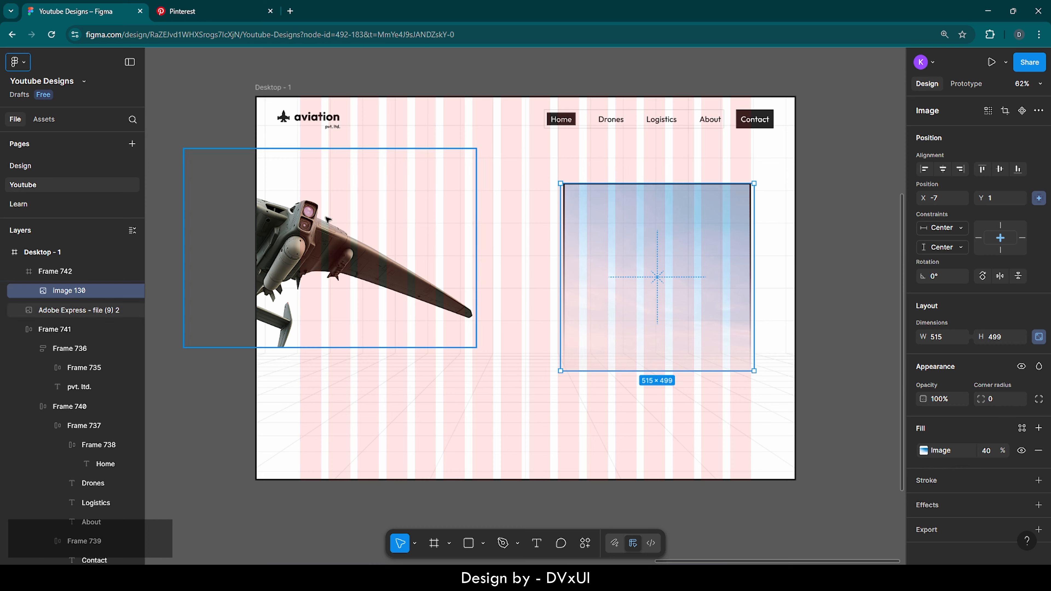
Move the airplane image over the square frame to about X 821, Y 217 and nest it in that frame above the sky image.
left_click(328, 220)
left_click_drag(285, 218, 602, 231)
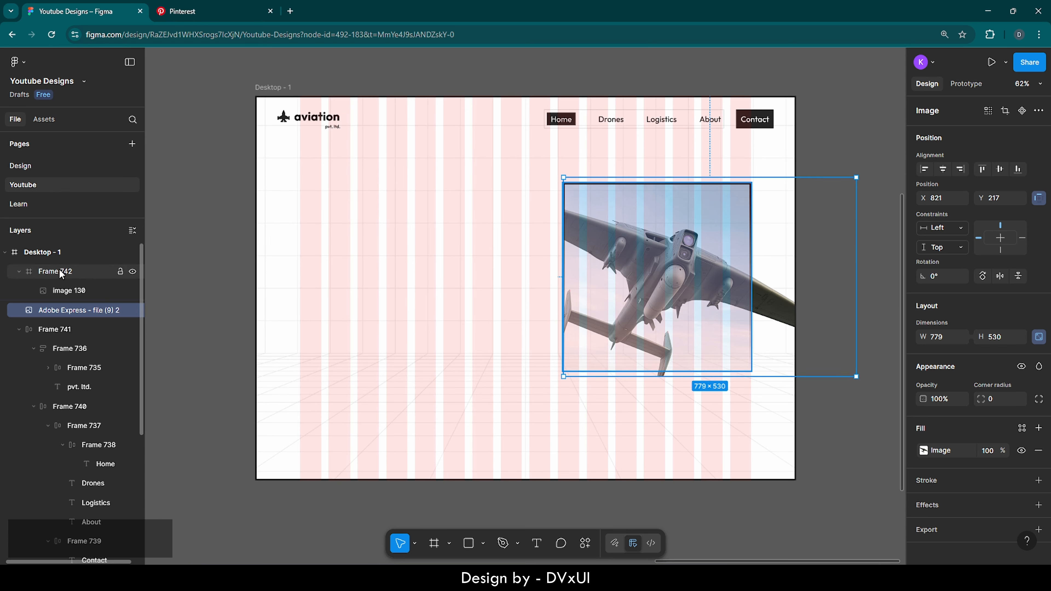
left_click_drag(61, 317, 55, 285)
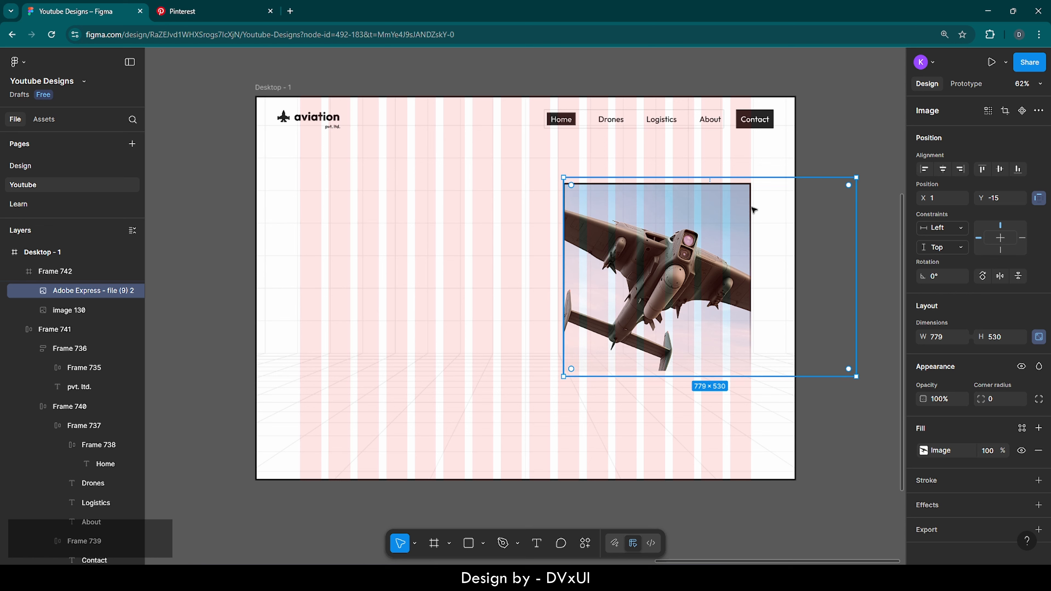
Turn off content clipping on the square frame so the airplane extends beyond its edges.
left_click(30, 273)
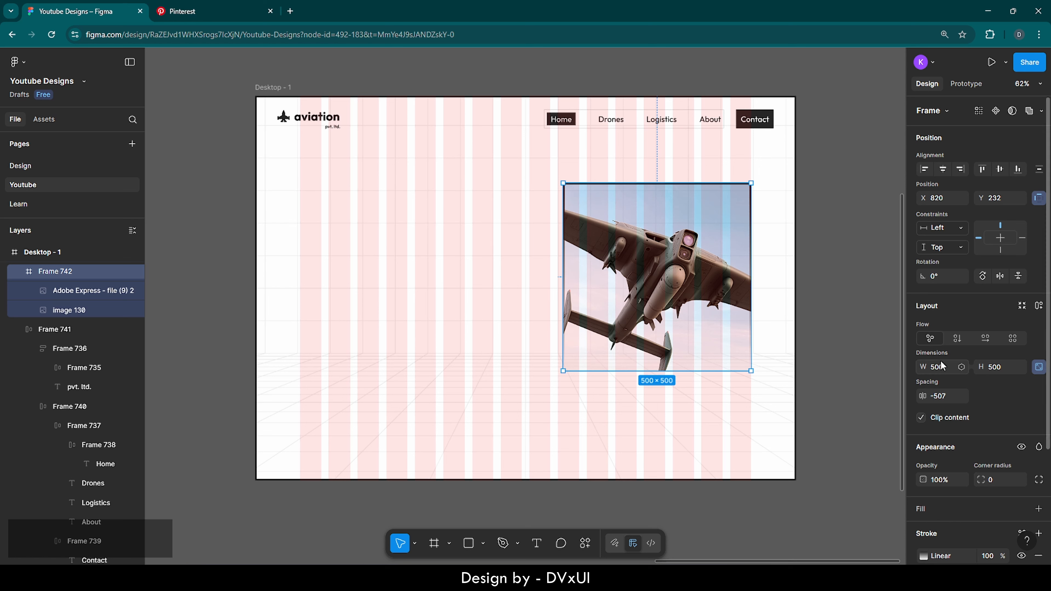
left_click(921, 418)
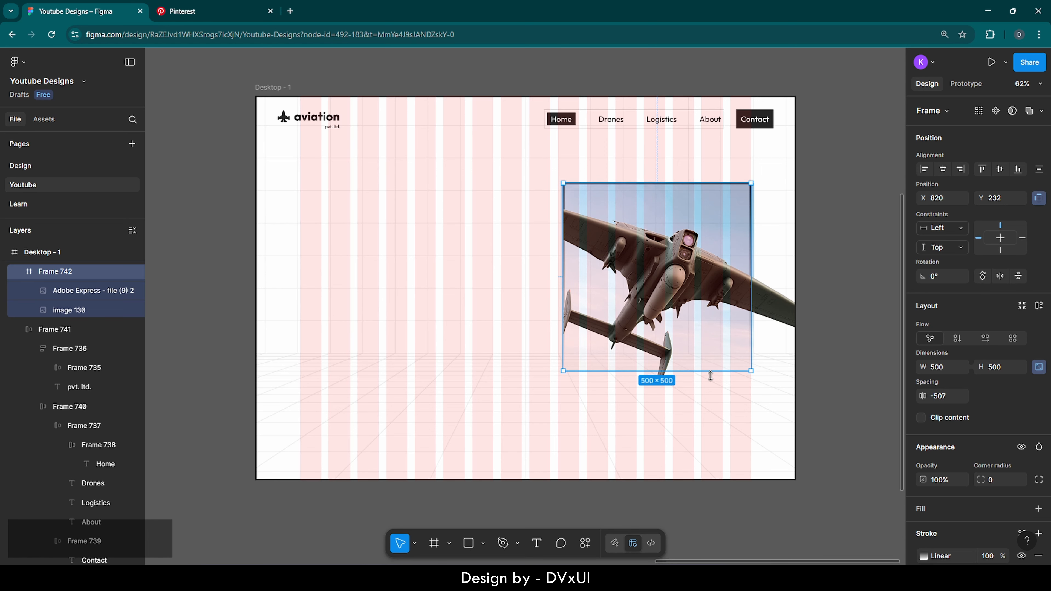
left_click(679, 438)
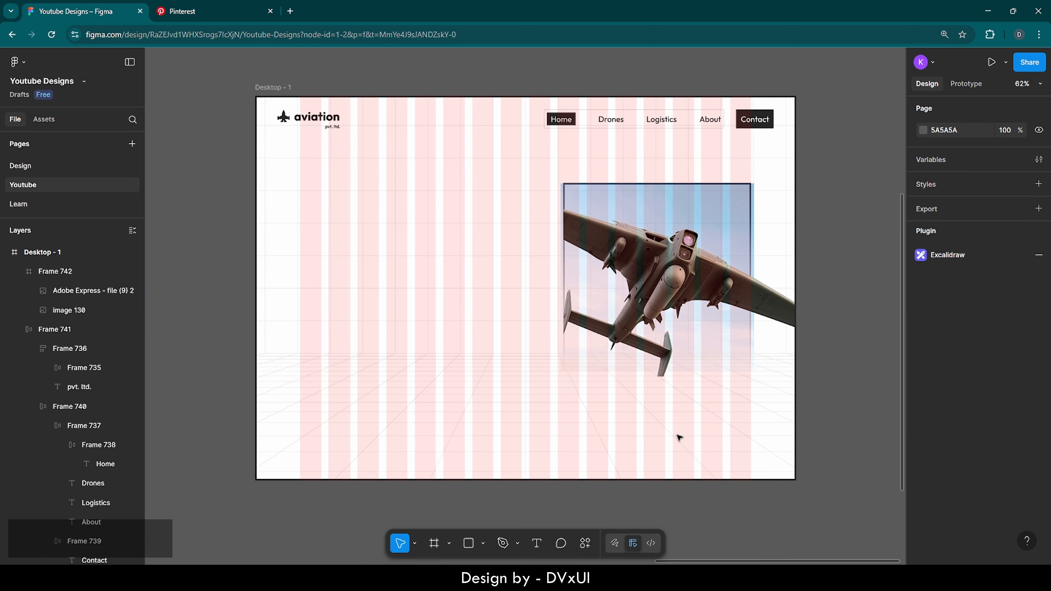
Set the square frame's gradient stroke position to Outside.
left_click(708, 225)
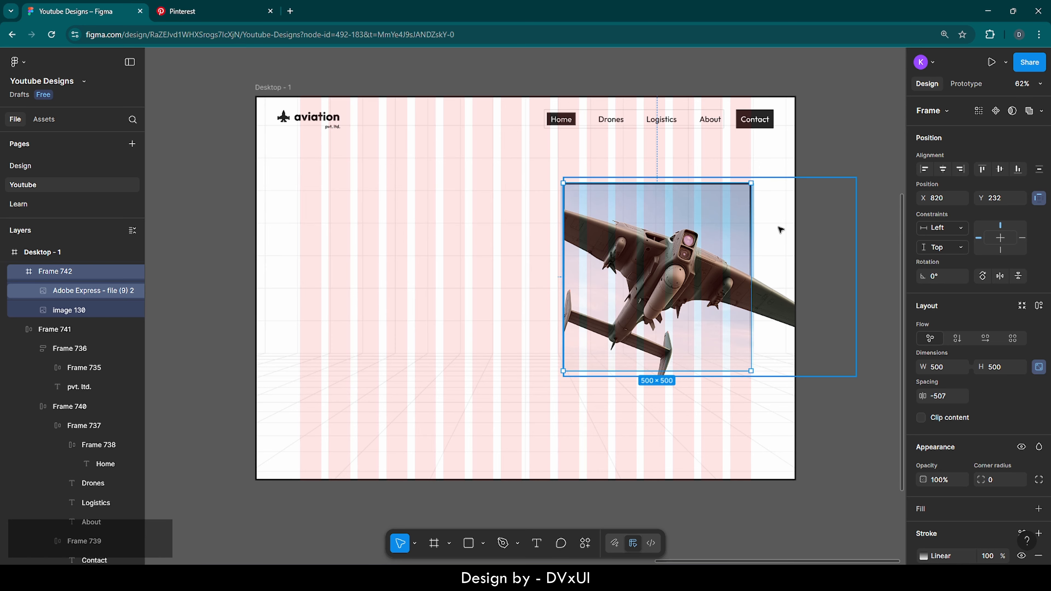
scroll(782, 227, "up", 5)
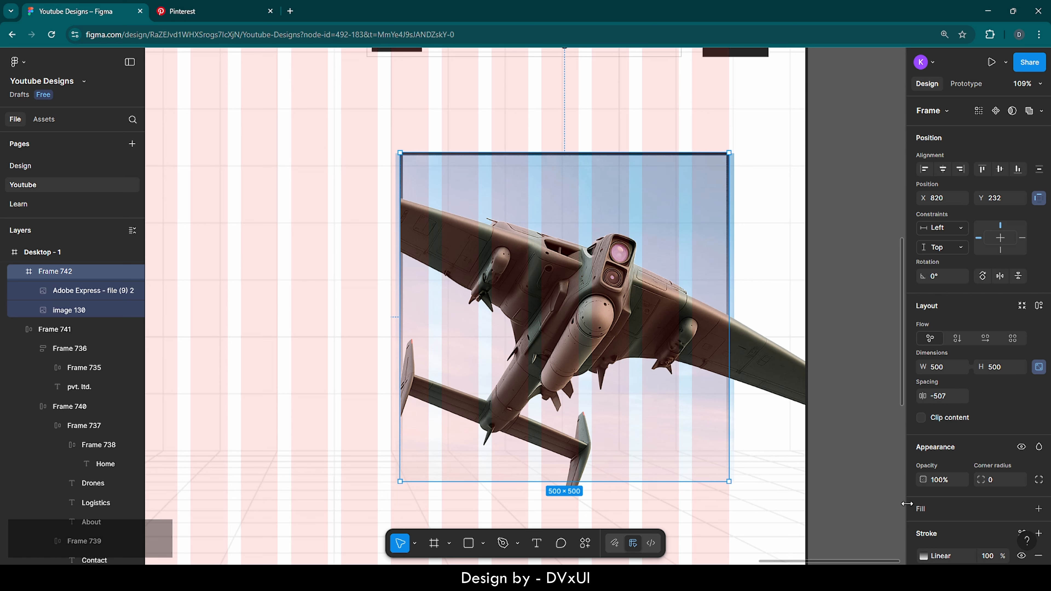
scroll(943, 509, "down", 3)
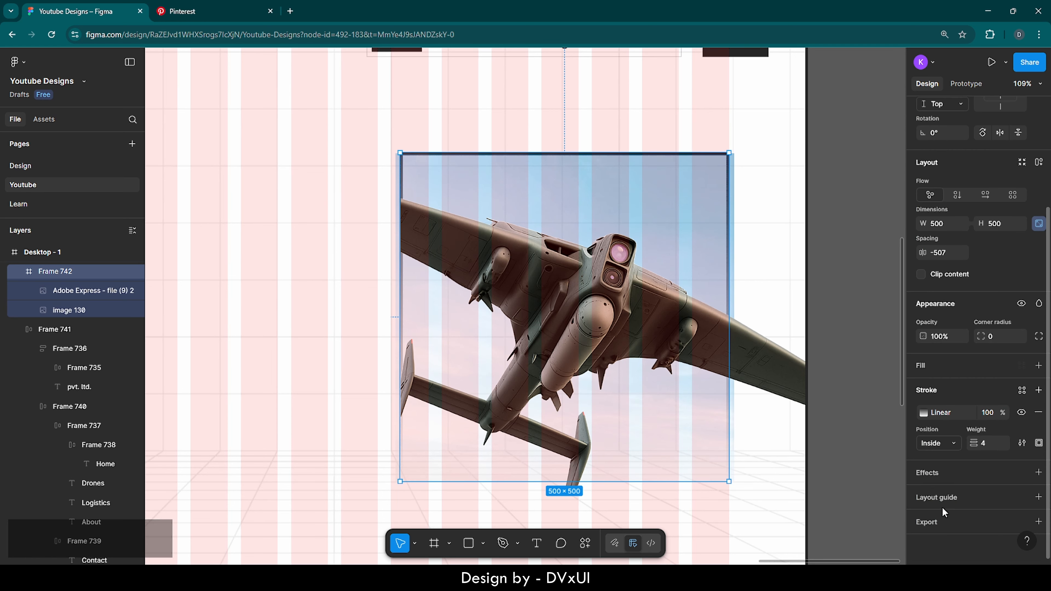
left_click(933, 444)
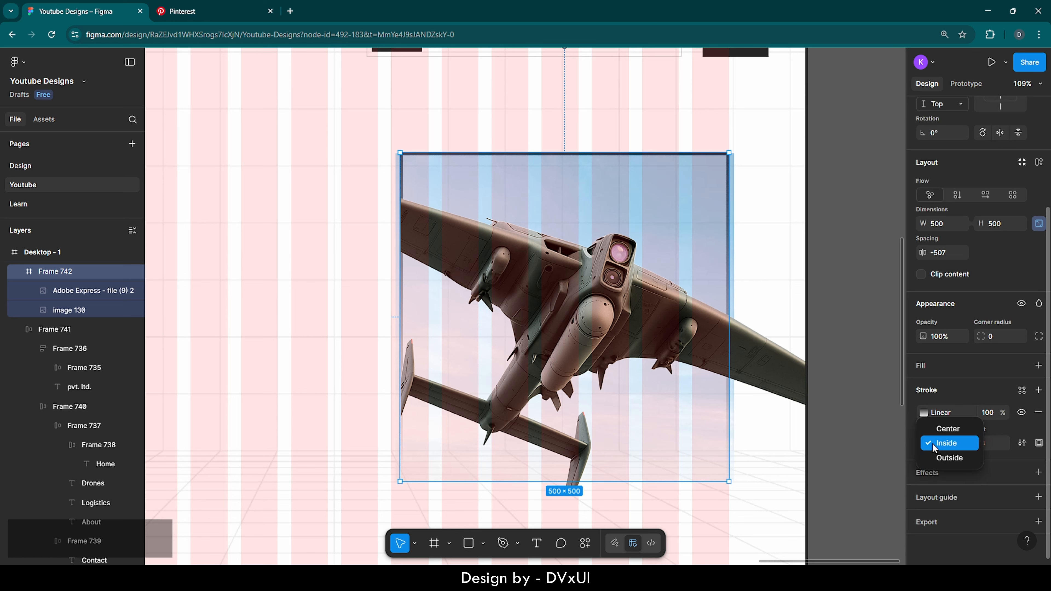
left_click(938, 459)
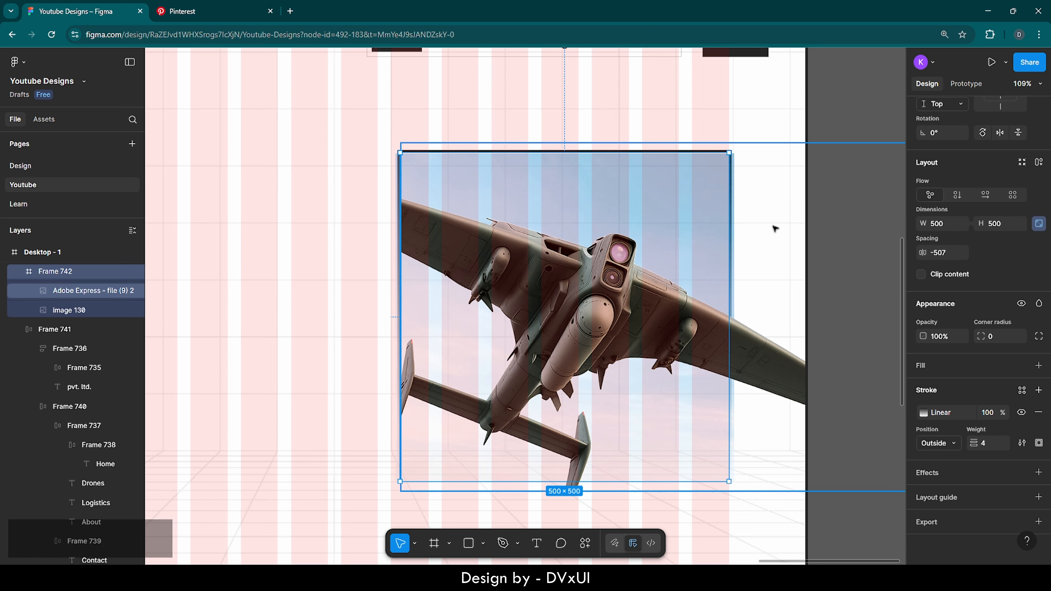
Resize the sky image to 502 × 486 to fit the frame's stroke and nudge it to X -1, Y 0.
left_click(67, 311)
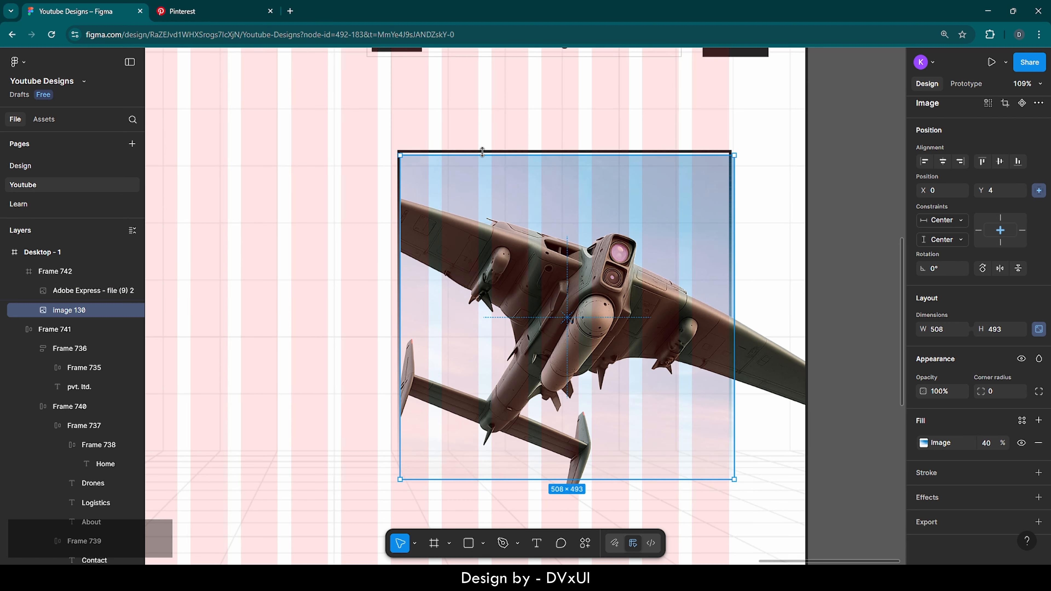
left_click_drag(483, 151, 483, 149)
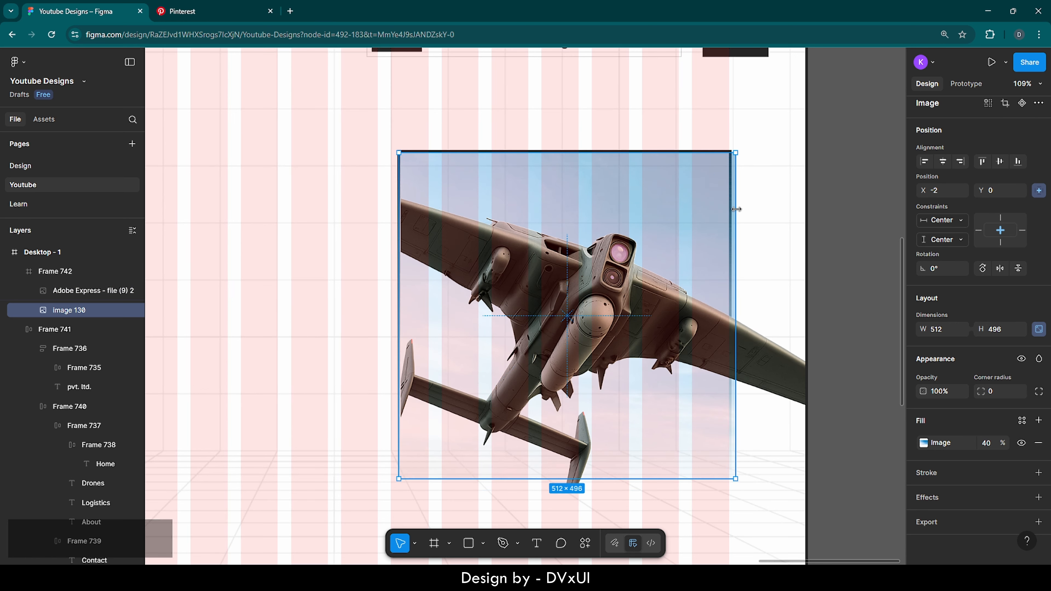
left_click_drag(735, 210, 729, 209)
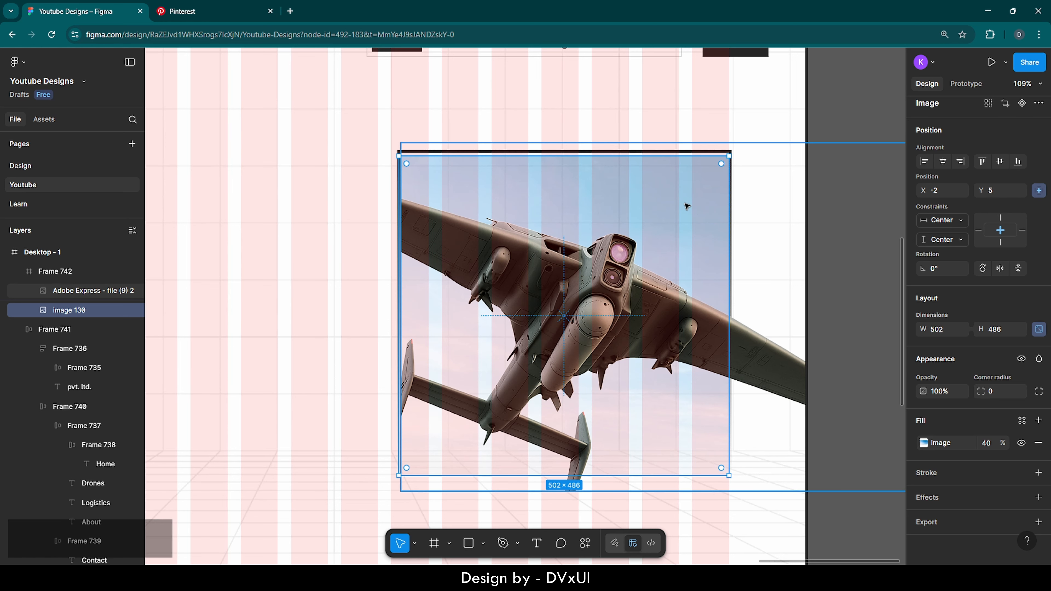
key("shift+Up")
key("Down")
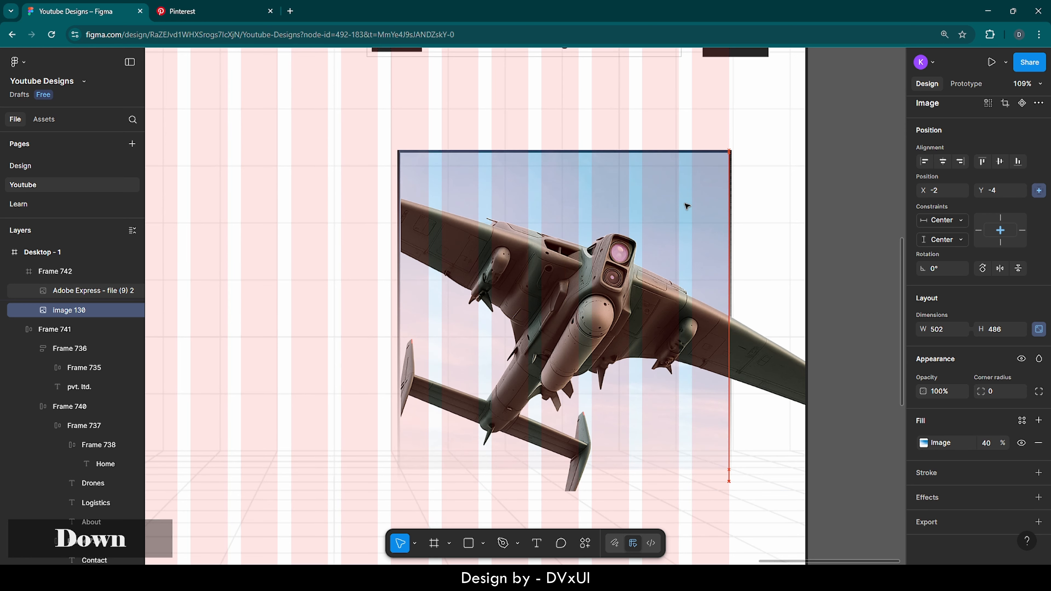
key("Down")
key("Down")
key("Down")
key("Down")
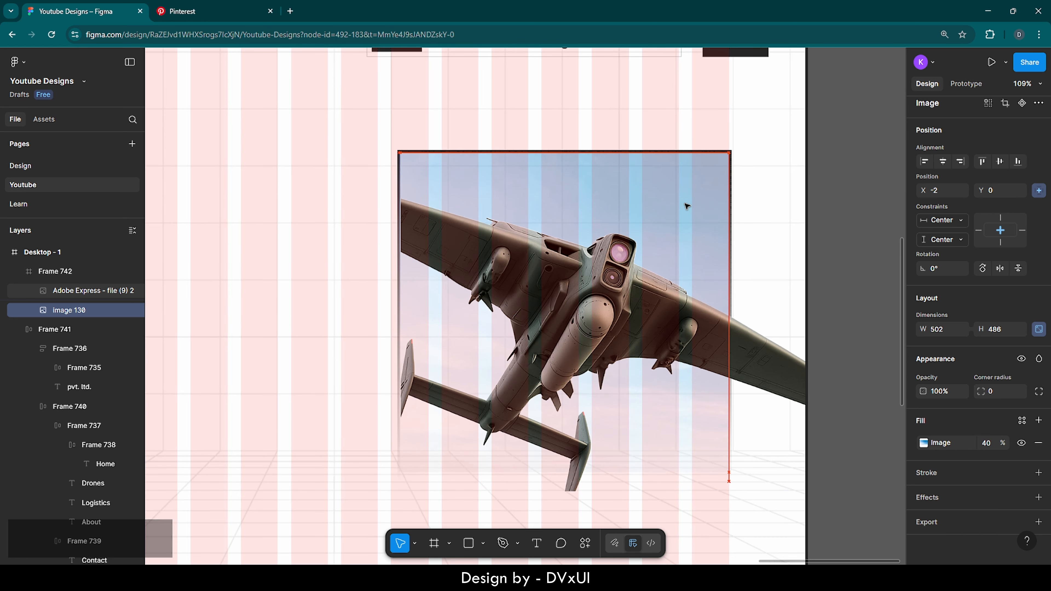
key("Right")
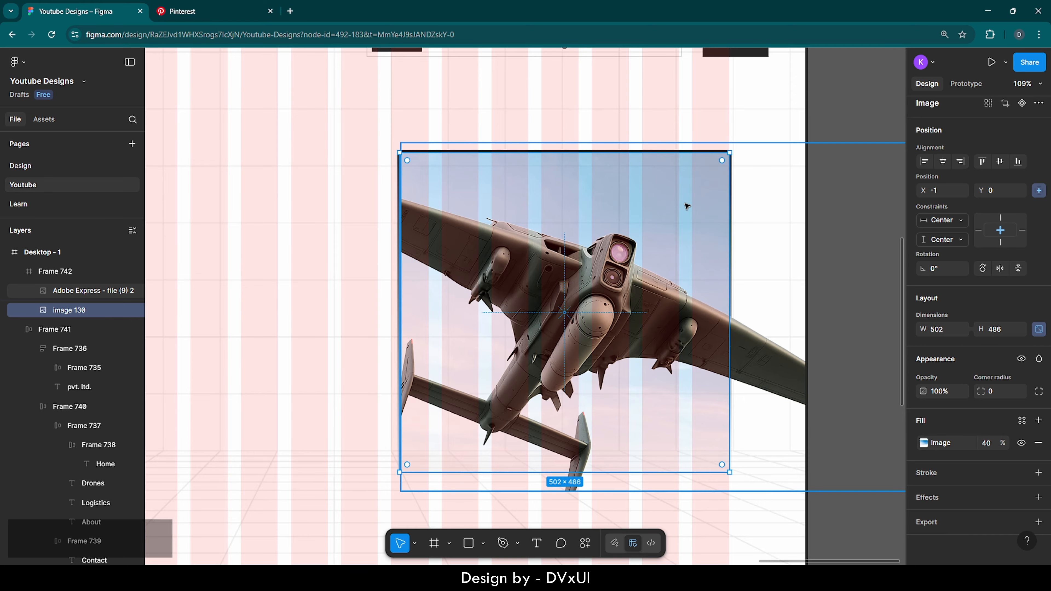
Trim the sky image's side edges to the square frame's inner edges, giving 501 × 486 at X 0, Y 0.
scroll(729, 235, "up", 3)
scroll(729, 234, "up", 10)
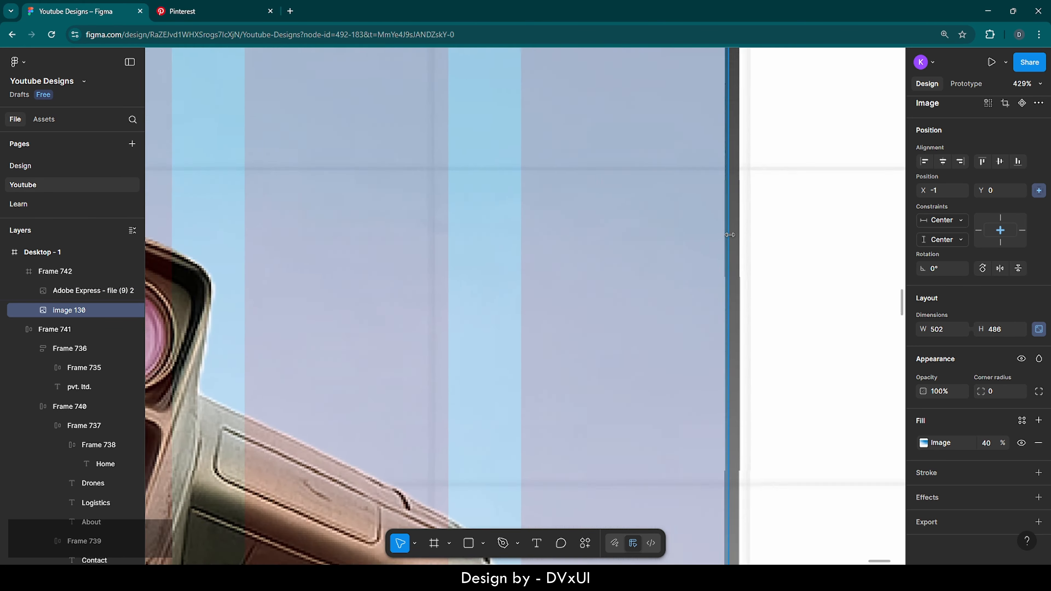
left_click_drag(729, 235, 715, 235)
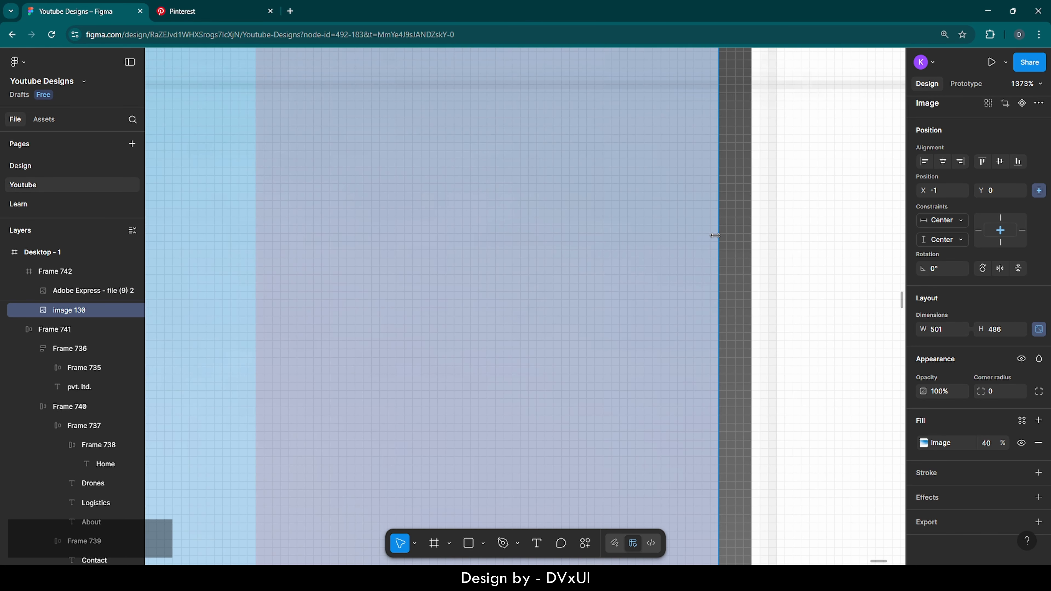
scroll(715, 235, "down", 10)
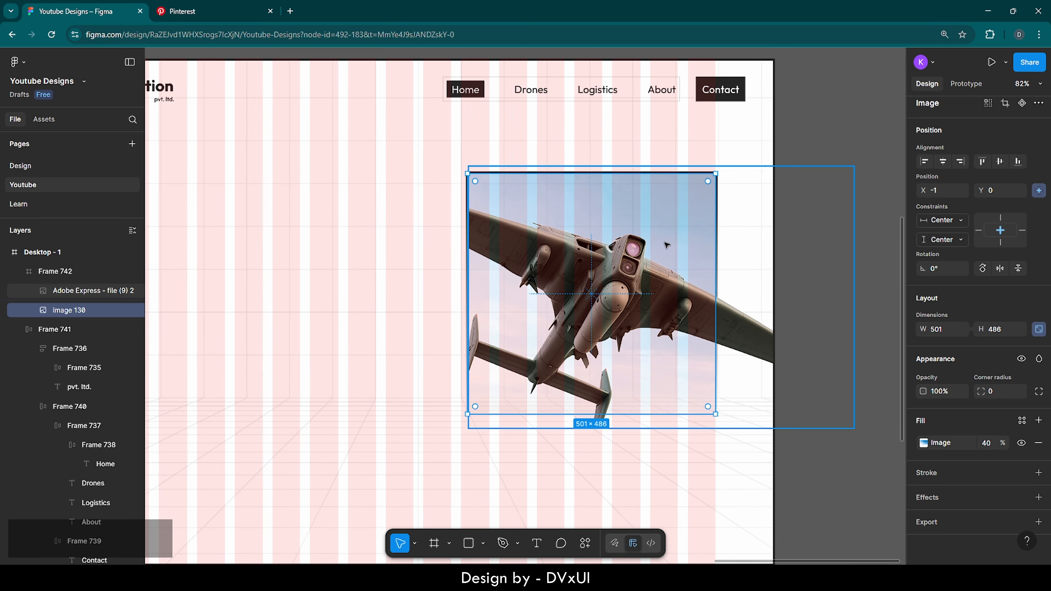
scroll(467, 243, "up", 8)
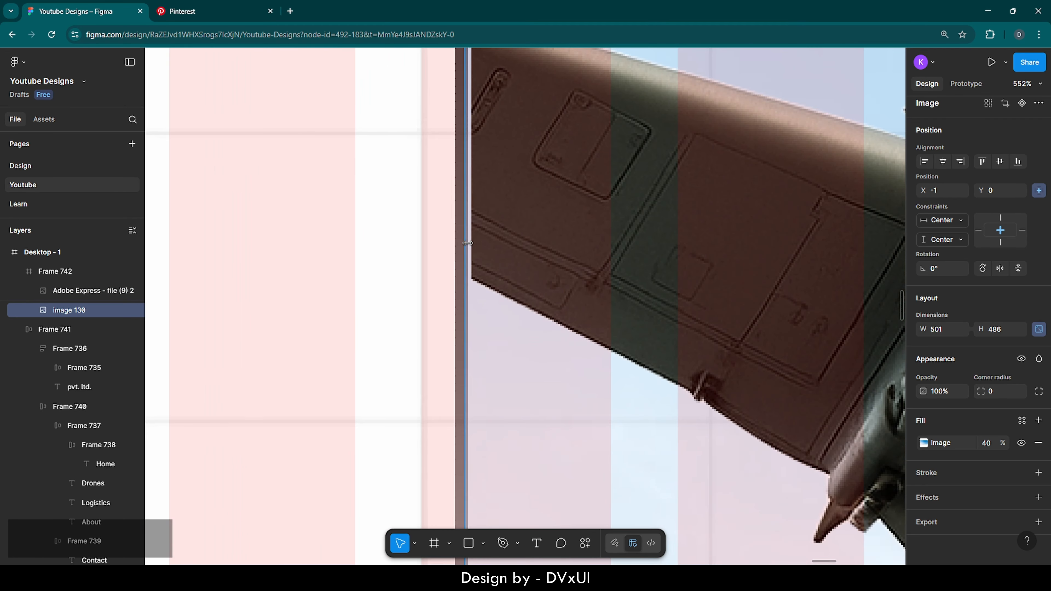
scroll(467, 243, "up", 5)
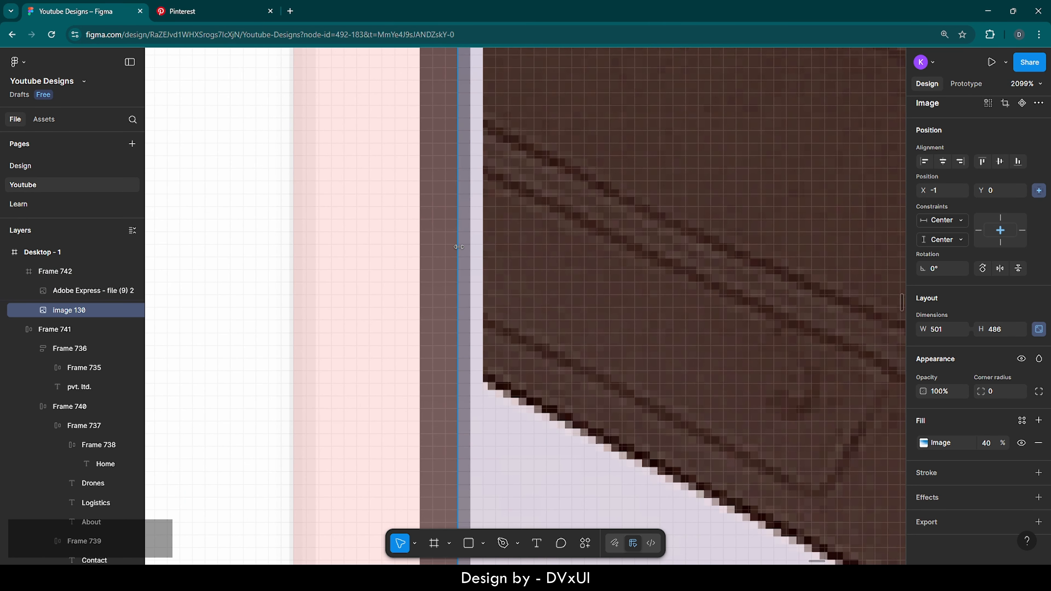
left_click_drag(459, 247, 468, 246)
scroll(360, 295, "down", 12)
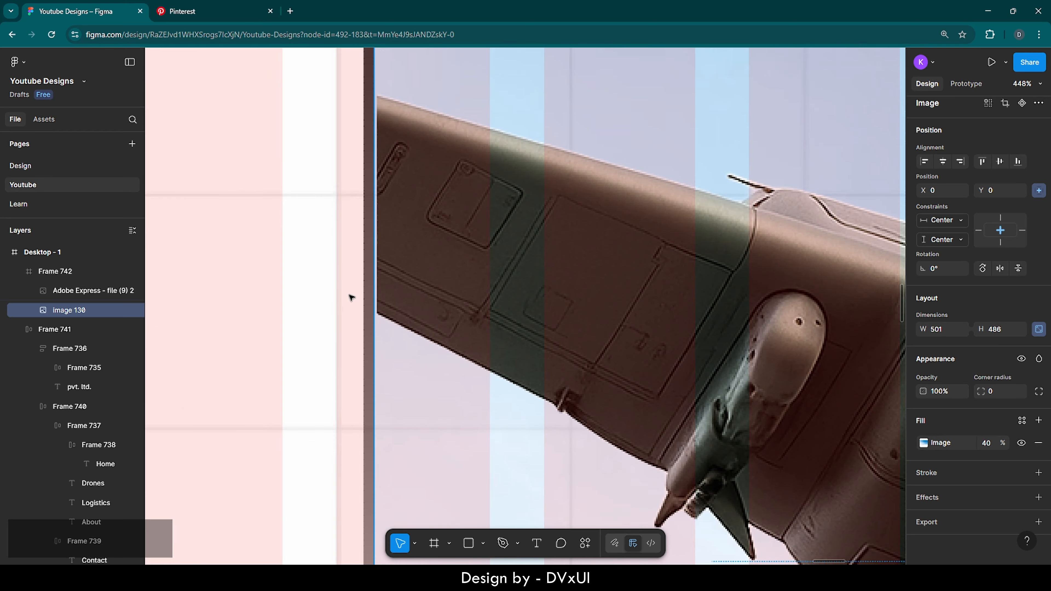
scroll(350, 297, "down", 2)
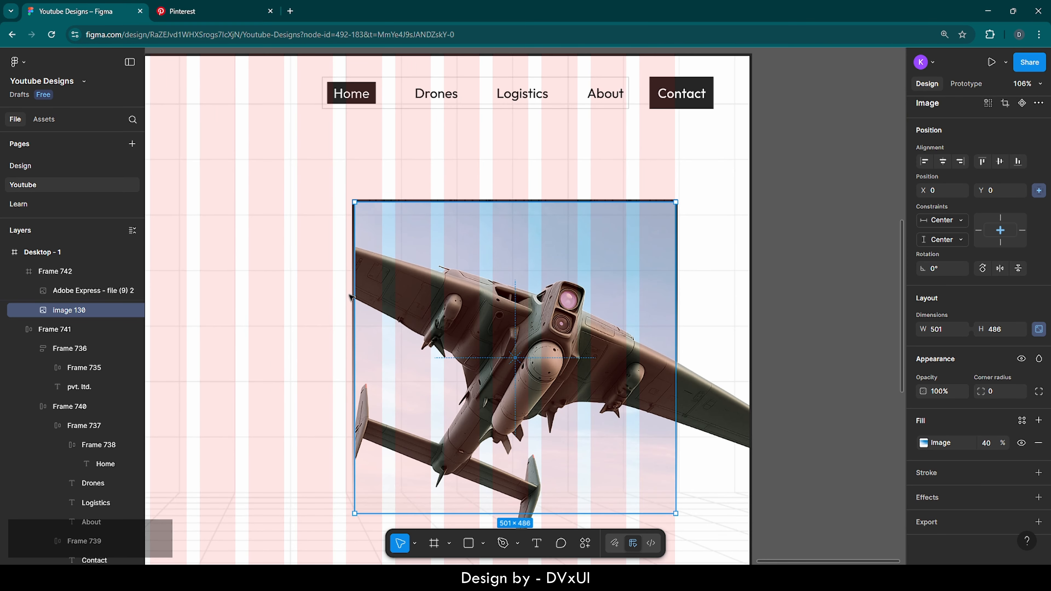
left_click(452, 324)
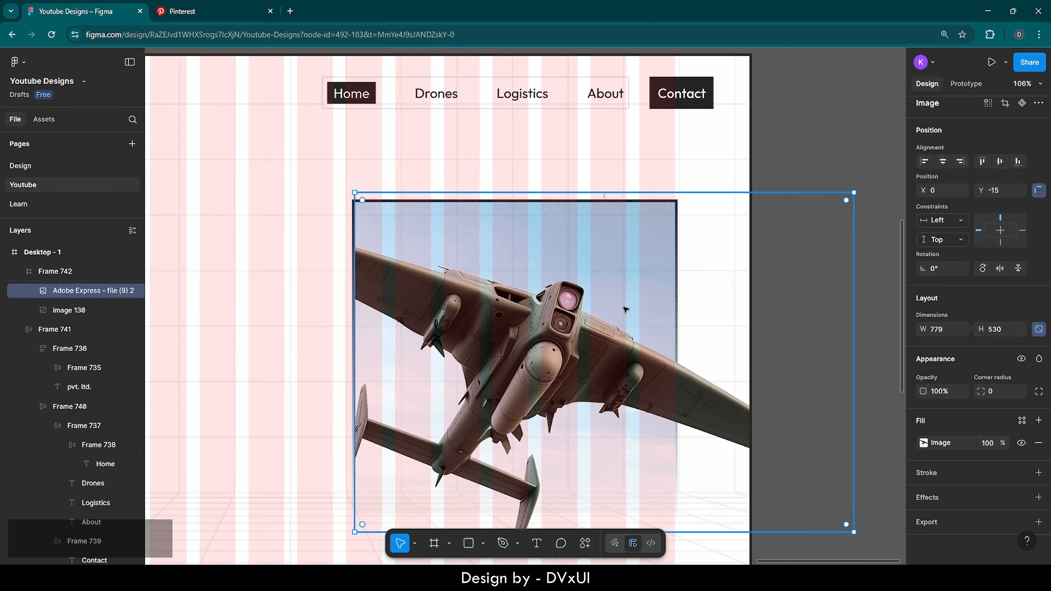
left_click(710, 171)
scroll(711, 171, "down", 3)
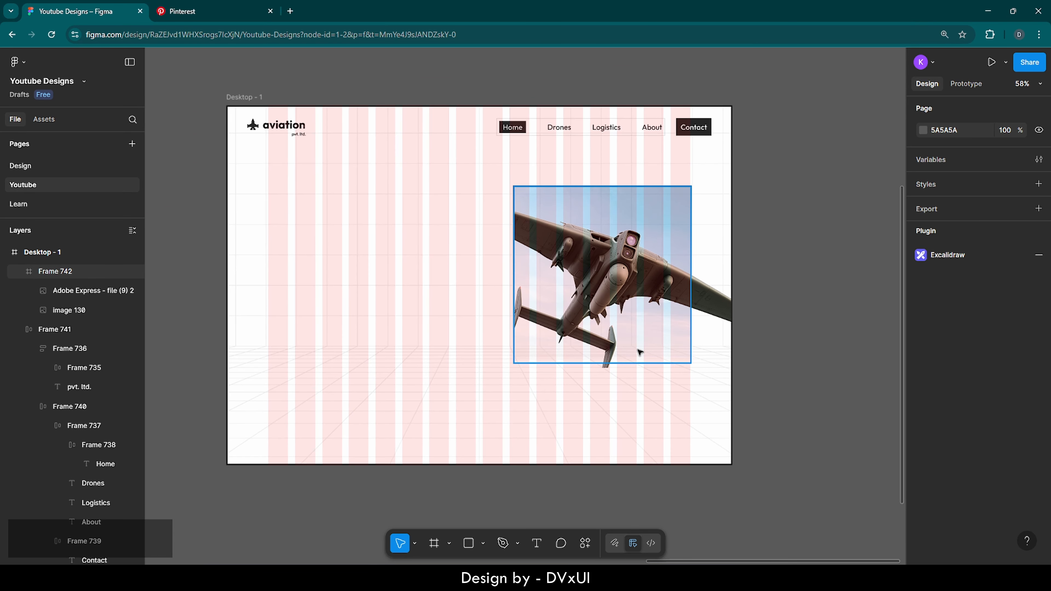
left_click(640, 353)
left_click(616, 398)
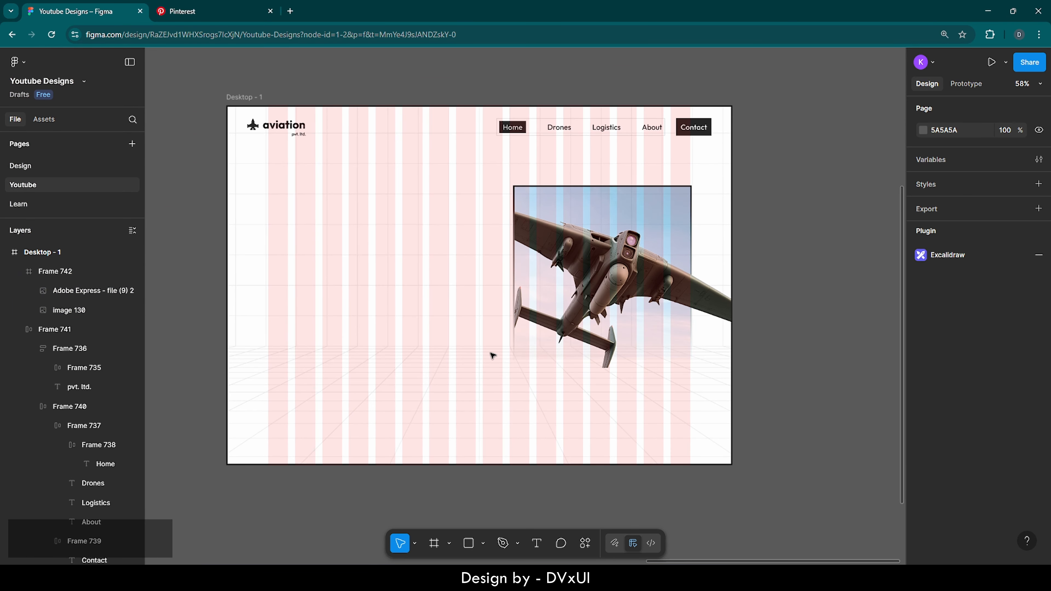
Hide the Desktop - 1 frame's 16-column layout guide to check the hero image, and show the guide again.
scroll(492, 355, "left", 2)
left_click(290, 97)
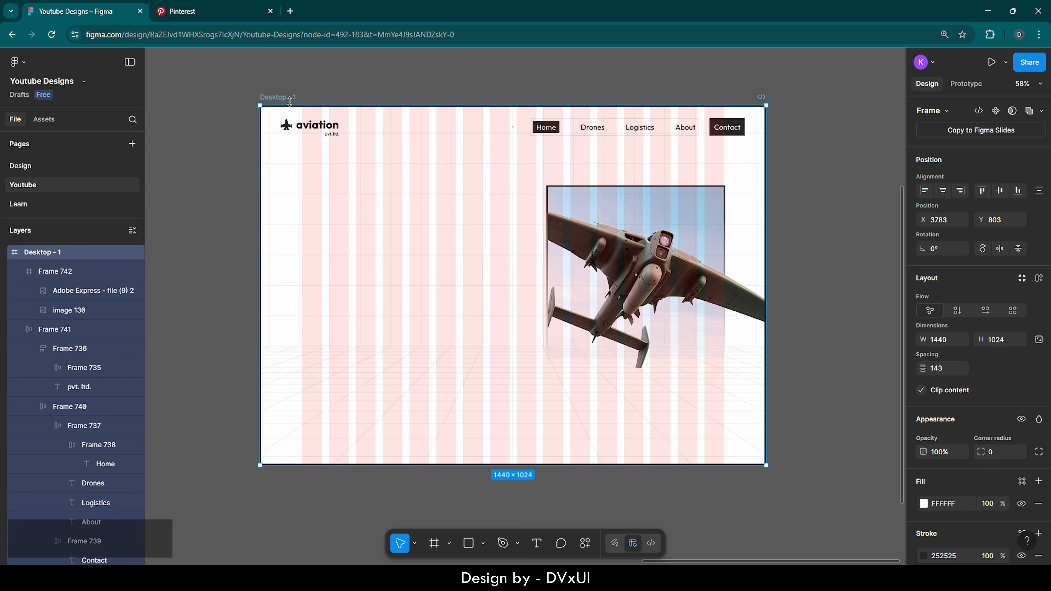
scroll(1009, 455, "down", 5)
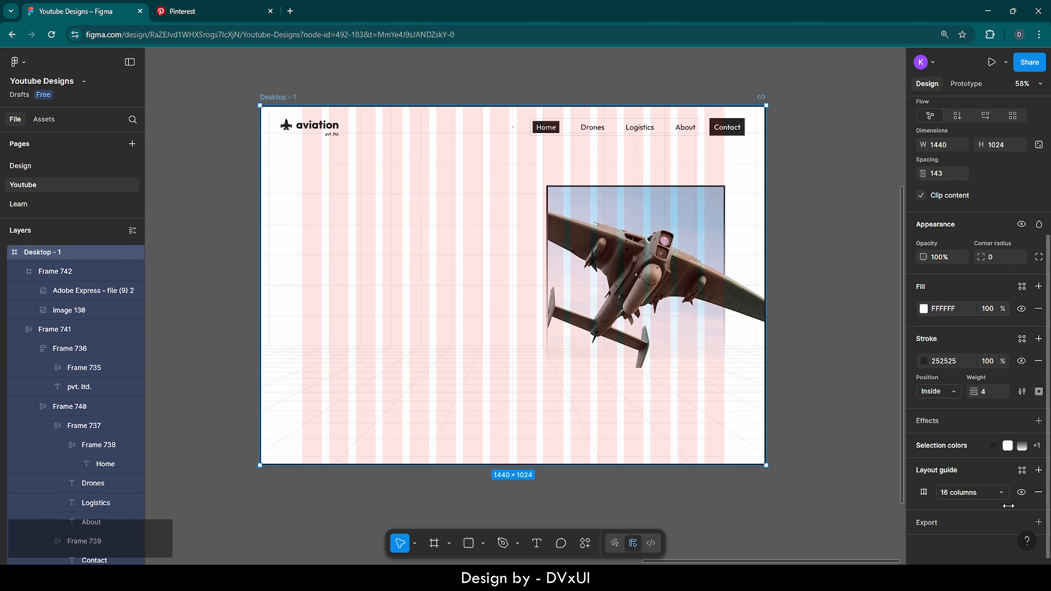
left_click(1021, 493)
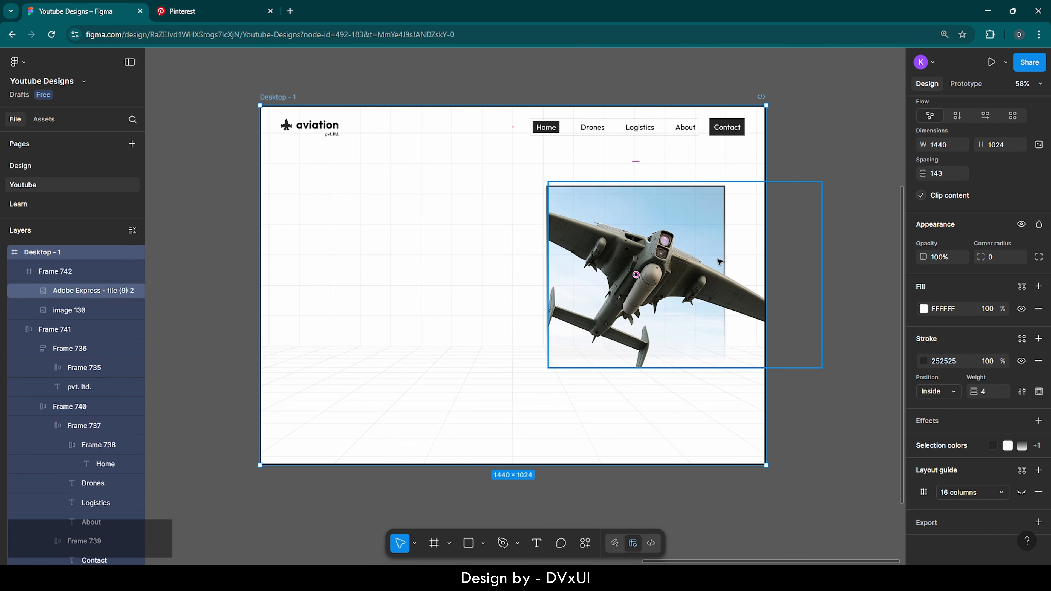
scroll(655, 261, "up", 1)
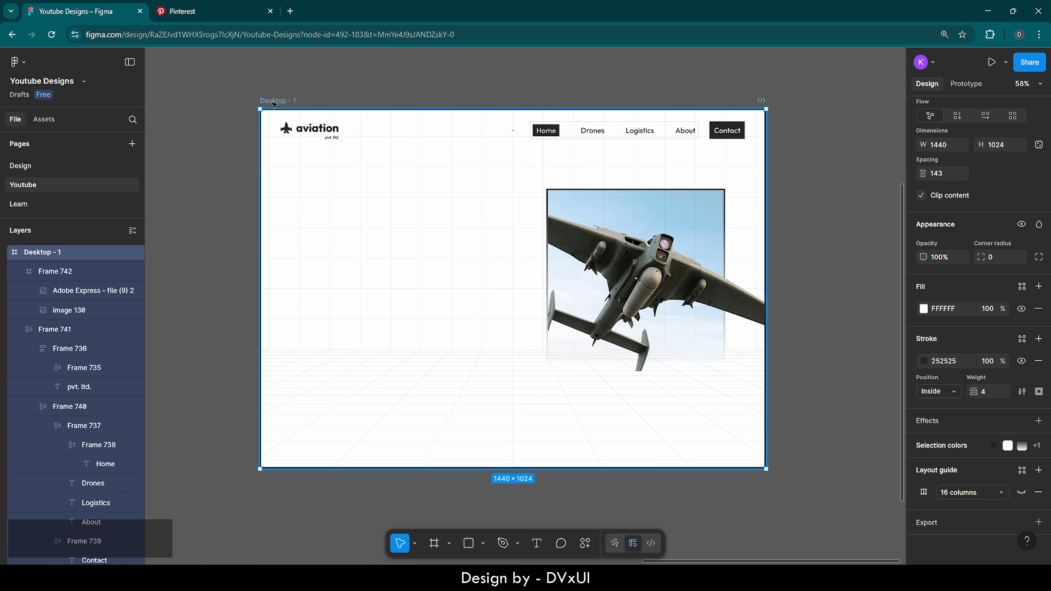
left_click(1021, 493)
left_click(855, 370)
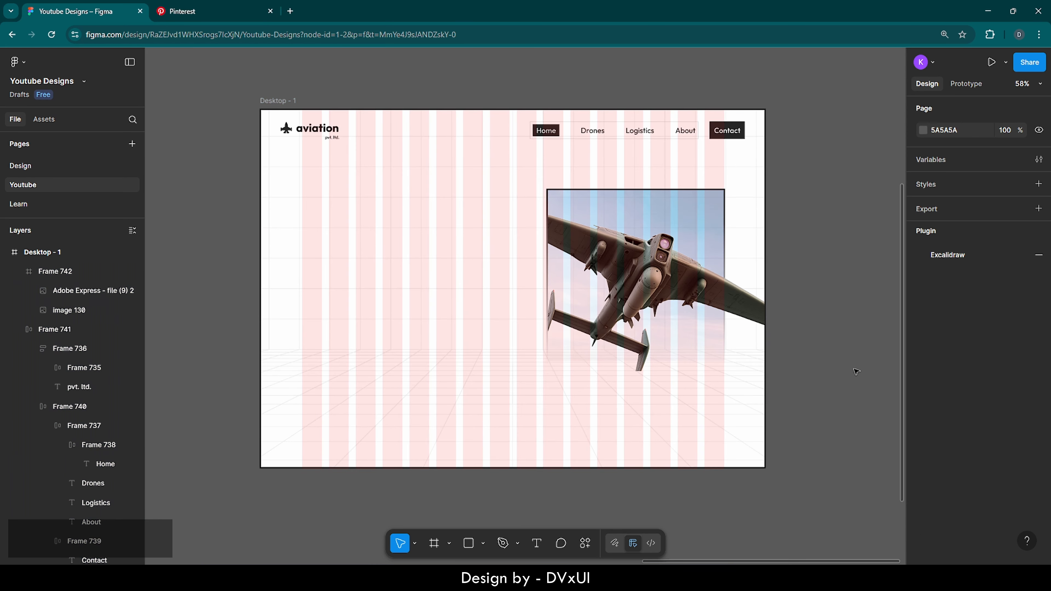
Add a two-line headline reading "Protect the sky," and "Protect the land." in the empty area beside the airplane image.
scroll(855, 372, "left", 2)
scroll(855, 371, "left", 2)
scroll(855, 371, "up", 1)
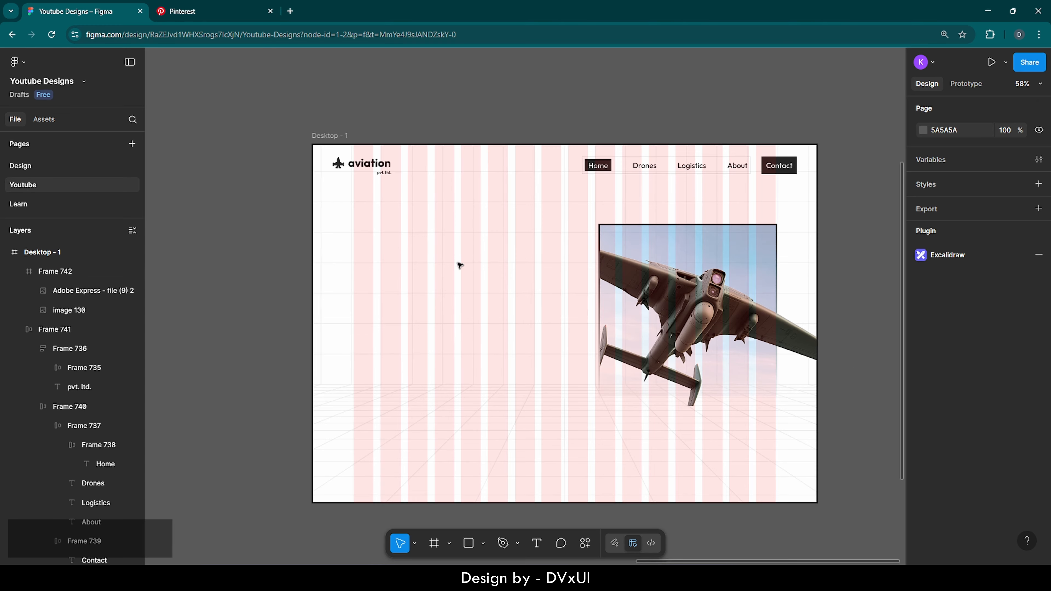
scroll(472, 299, "up", 5)
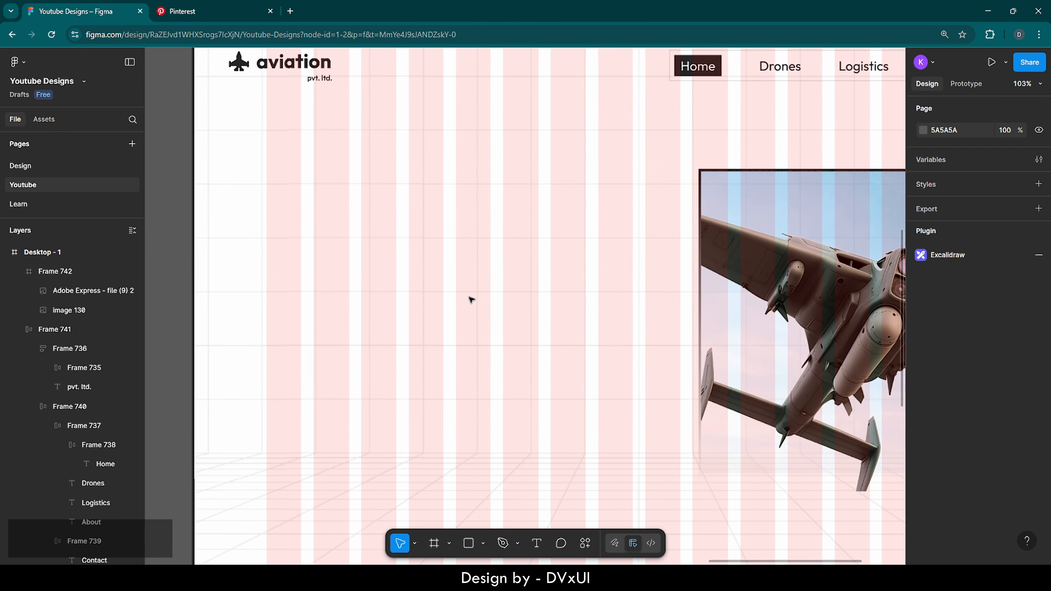
scroll(471, 300, "down", 3)
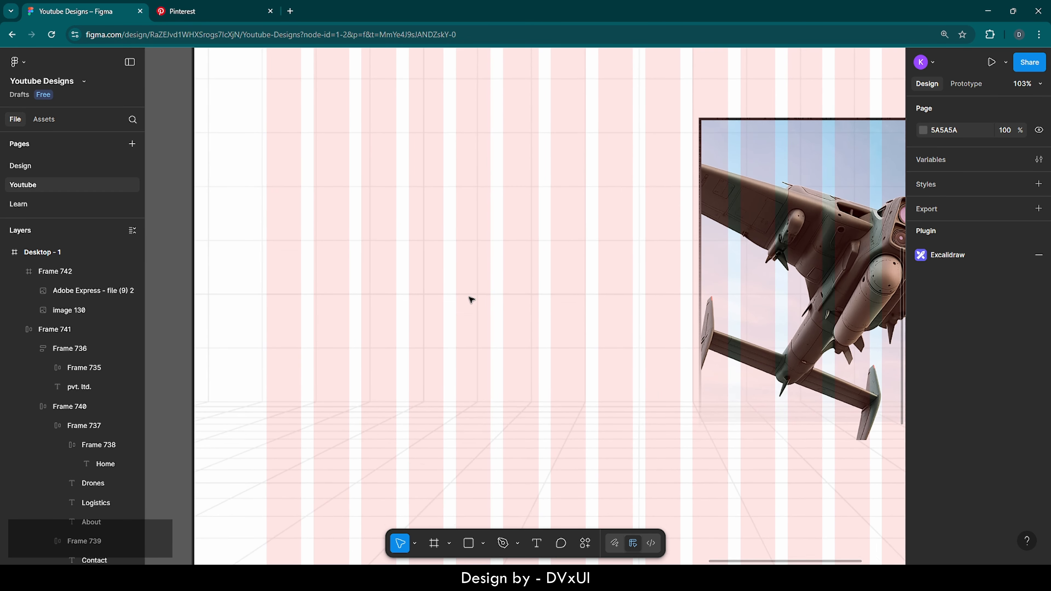
left_click(535, 543)
left_click(321, 148)
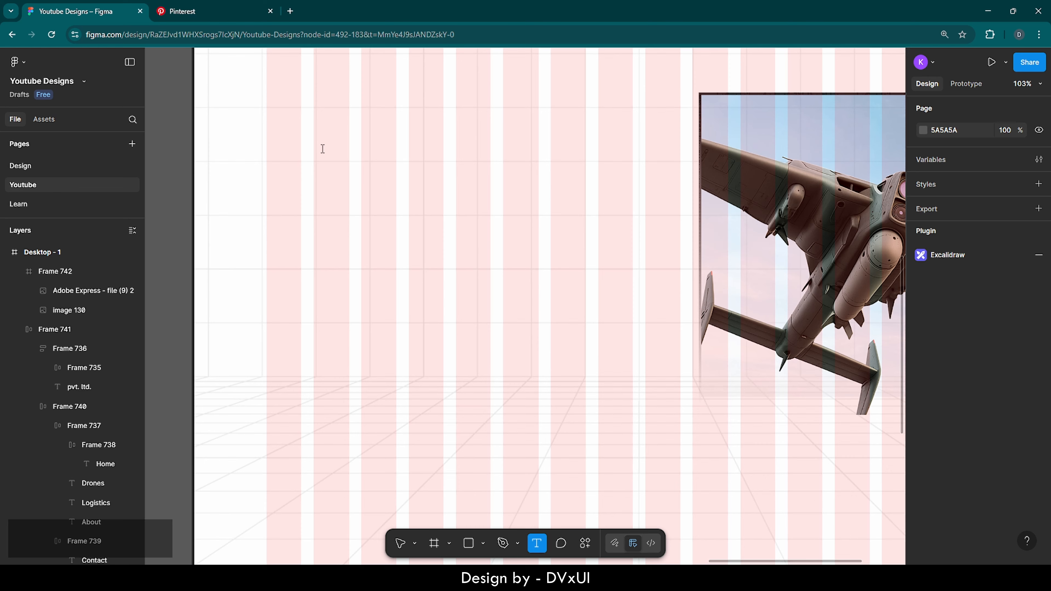
type("Protec")
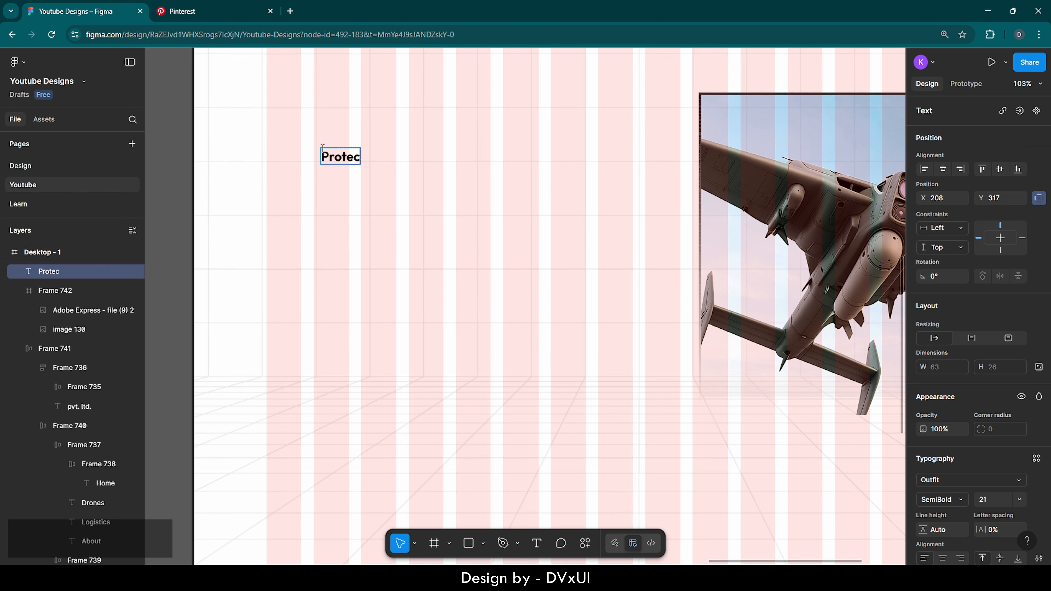
type("t the sky")
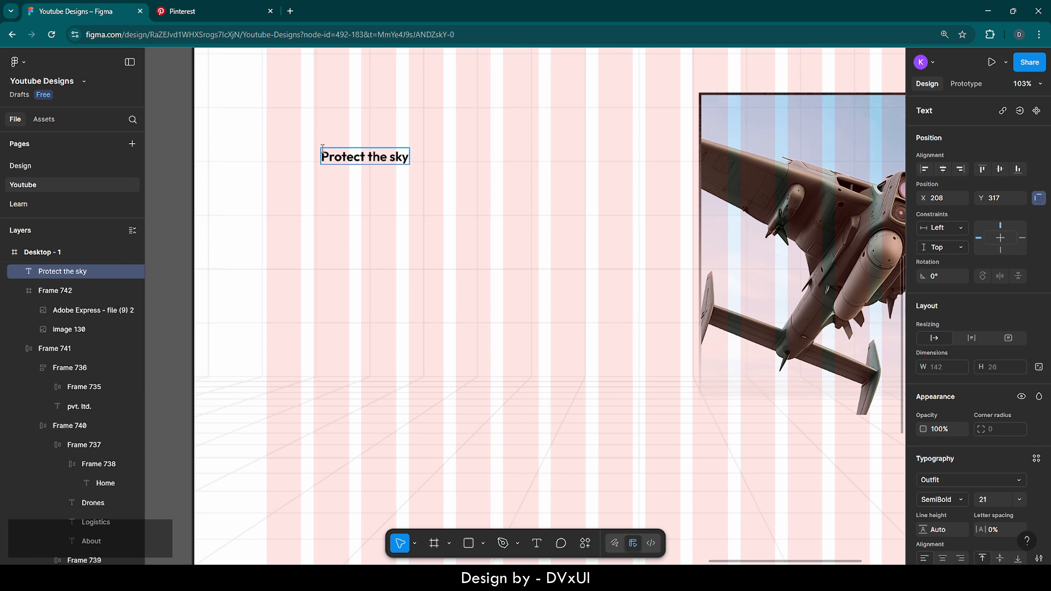
type(",")
key("Return")
type("Pro")
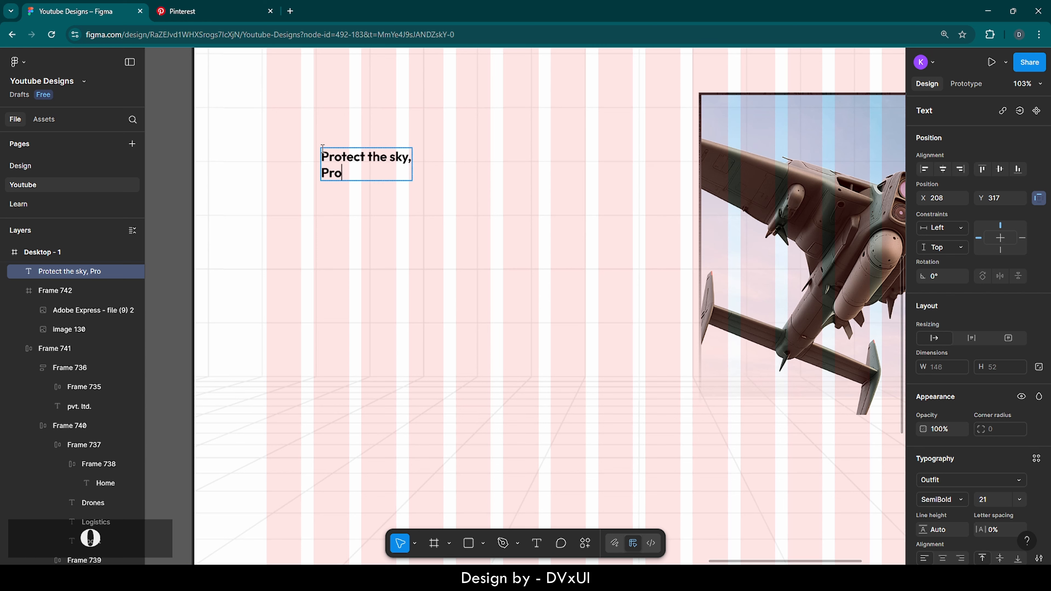
type("tect the landi")
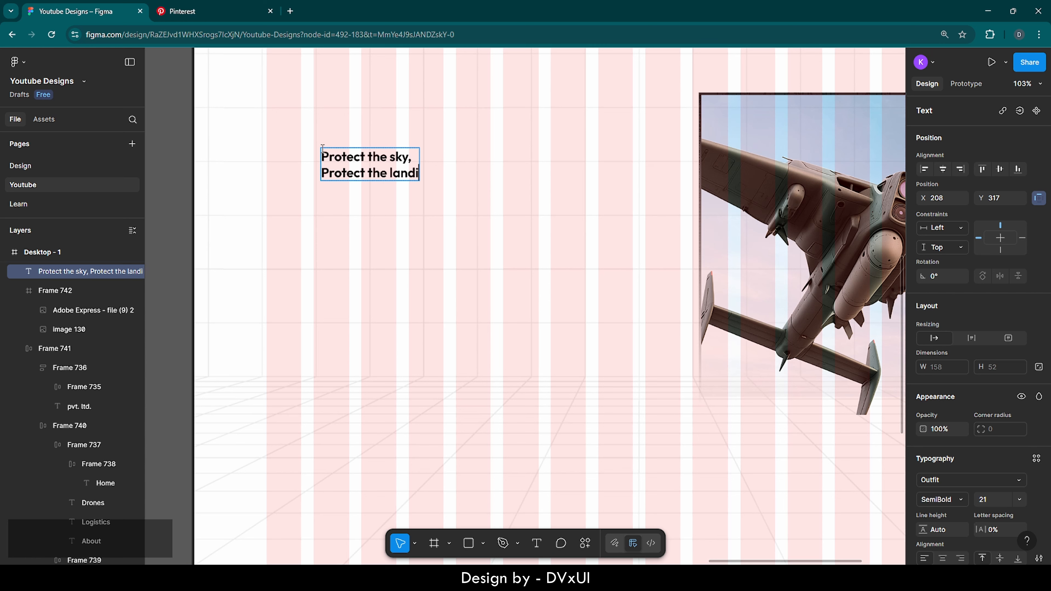
key("BackSpace")
type(".")
Set the whole headline's font size to 64 and its font to Istok Web.
key("ctrl+a")
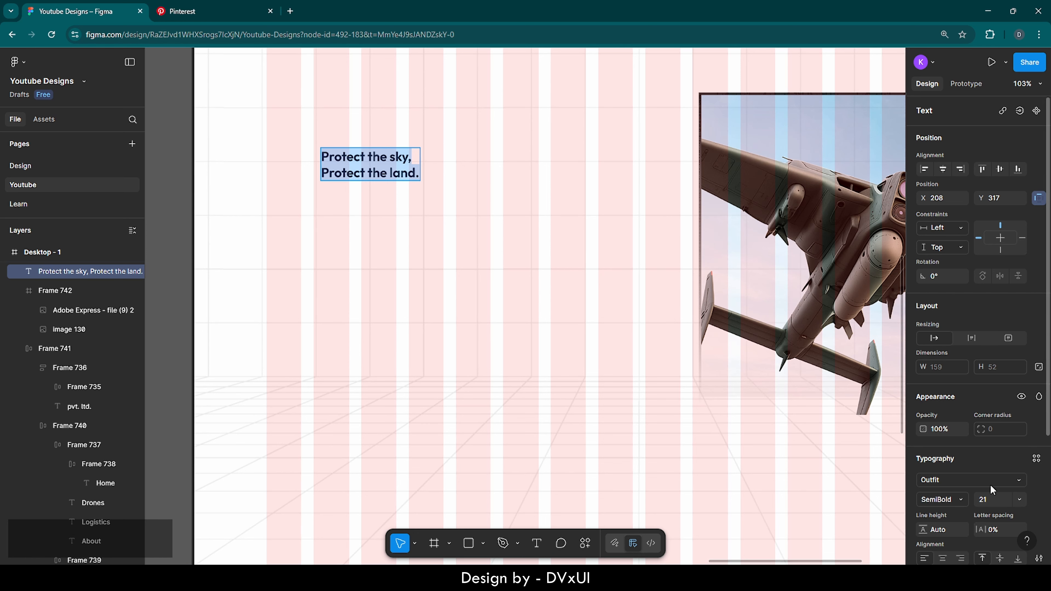
scroll(990, 485, "down", 3)
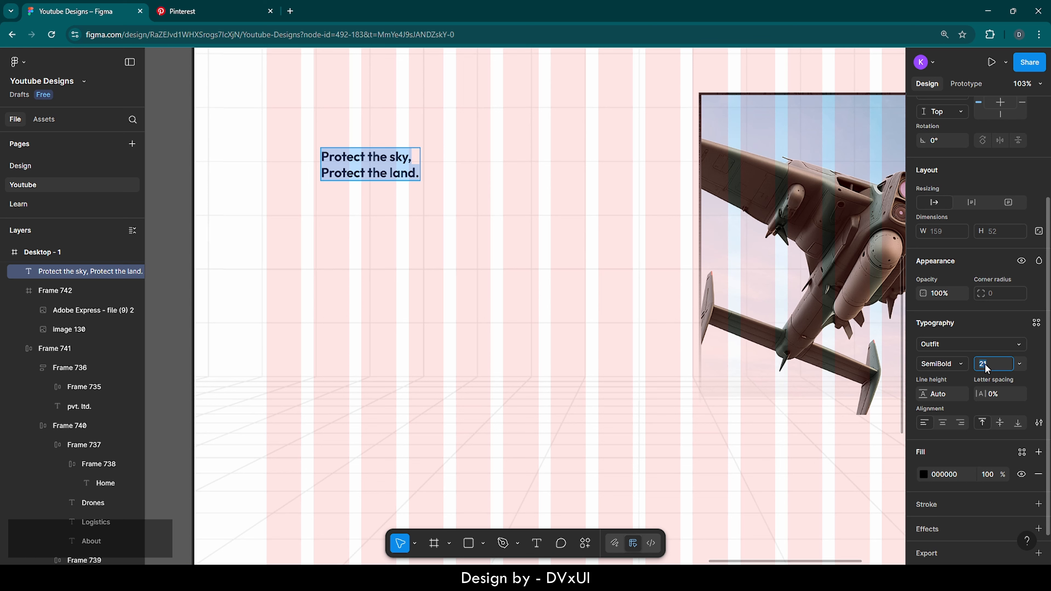
key("BackSpace")
type("64")
key("Return")
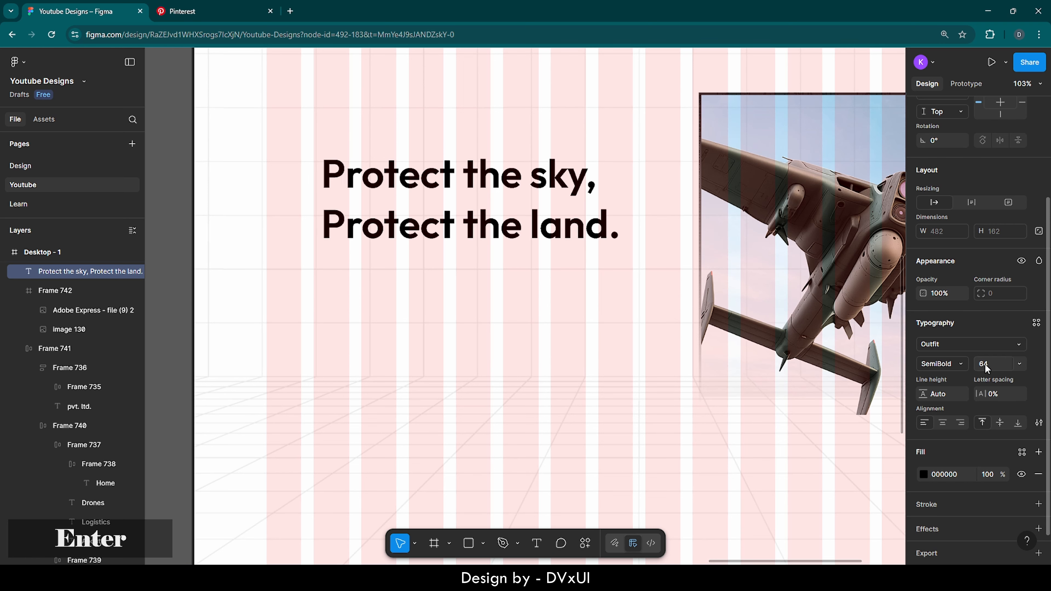
left_click(923, 344)
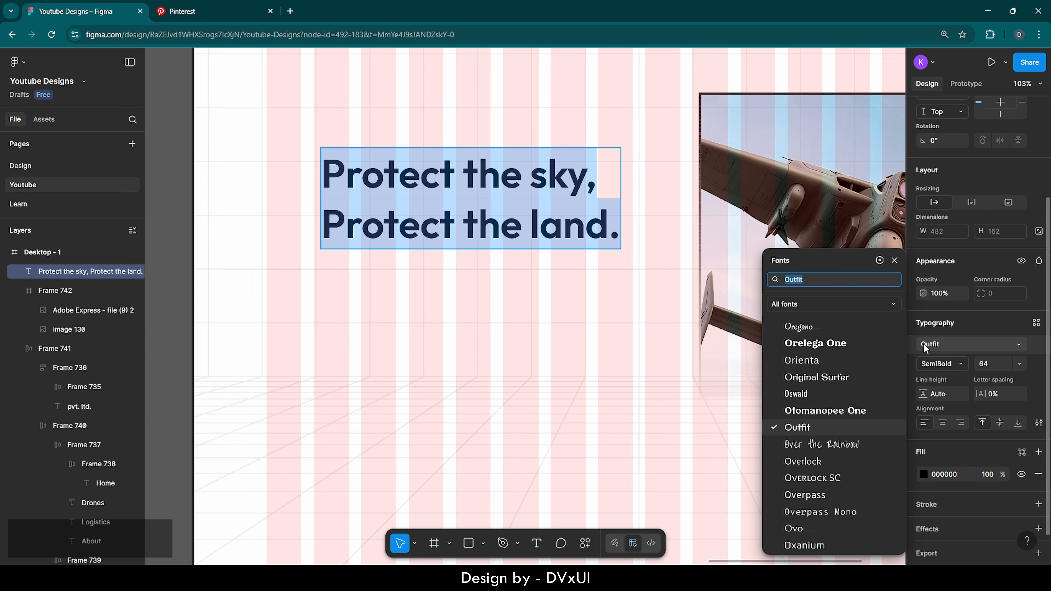
type("Istol")
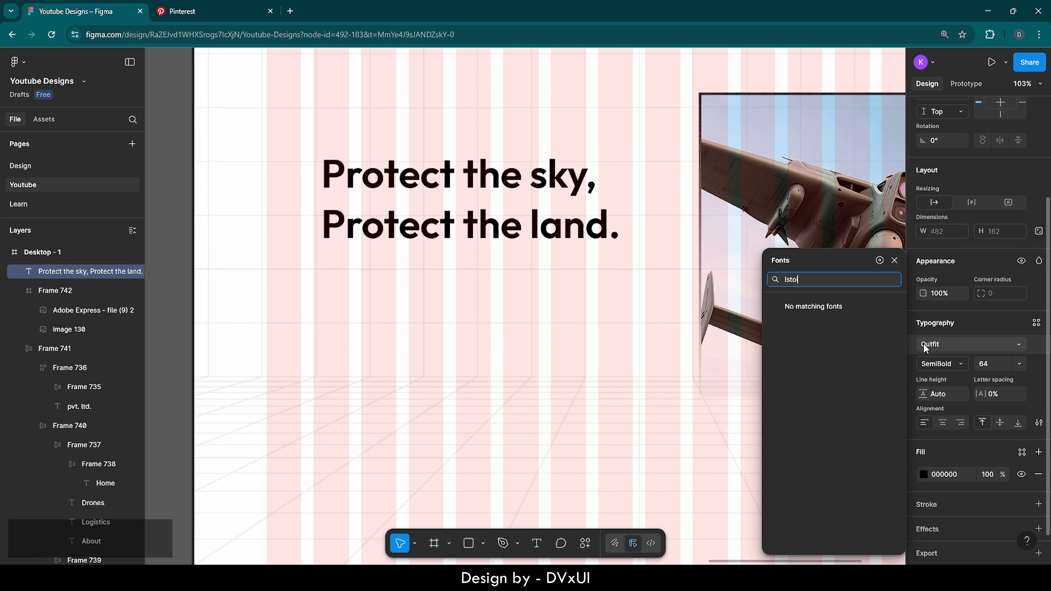
key("BackSpace")
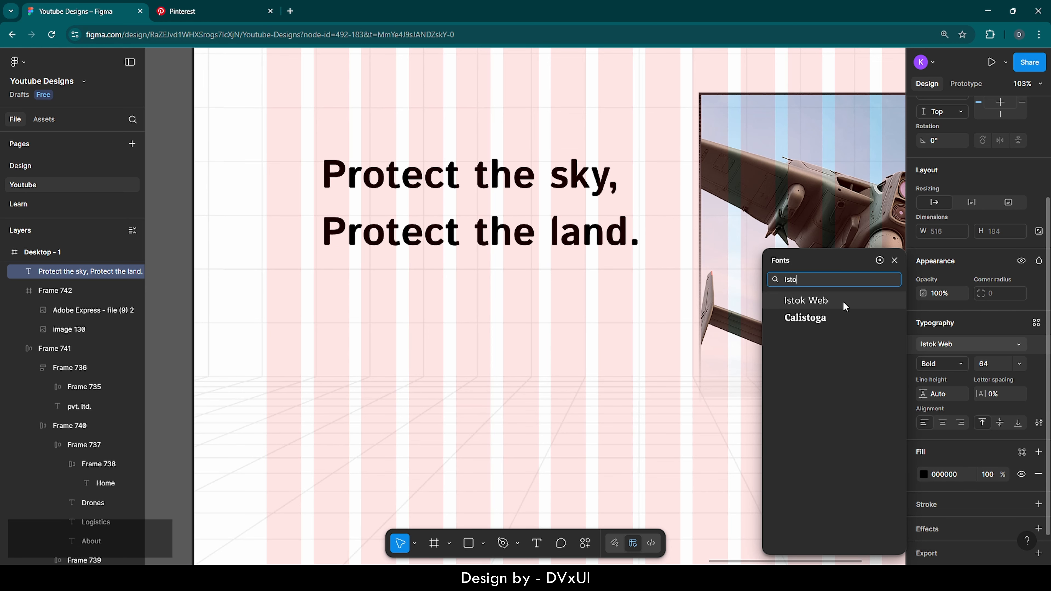
left_click(827, 302)
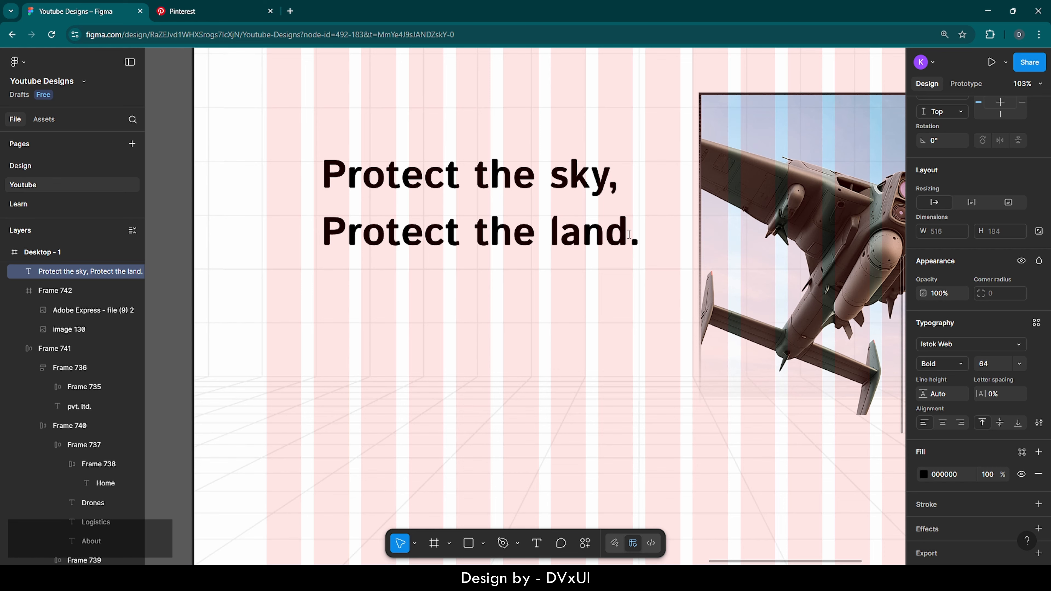
Move the headline up and align its left edge with the first column of the layout guide.
key("Escape")
left_click_drag(464, 241, 413, 190)
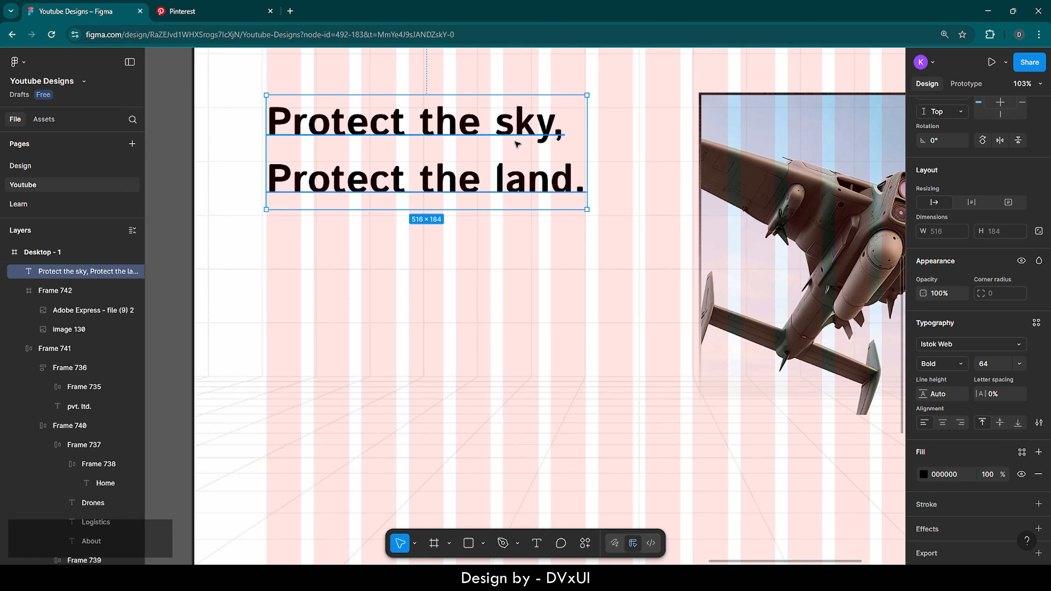
left_click(510, 222)
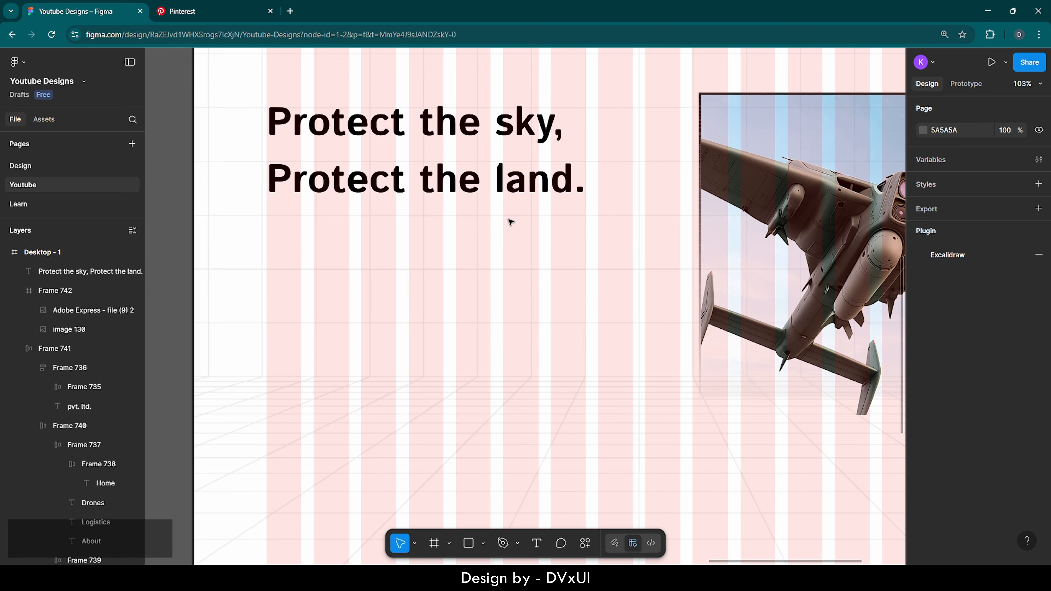
Draw a rectangle about 155 × 79 over the word "land." and send it behind the headline text.
key("shift+1")
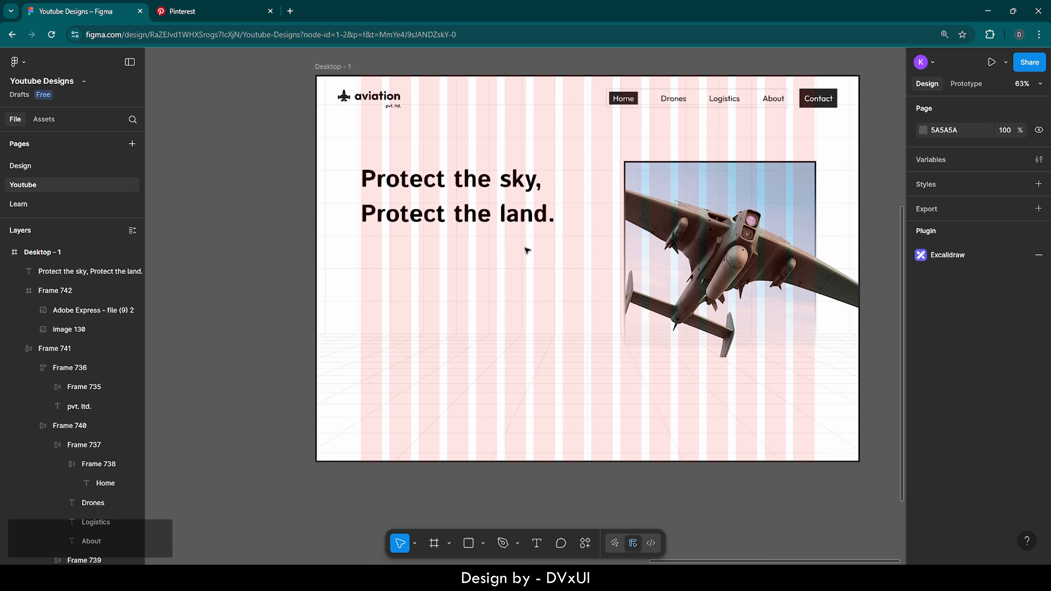
key("r")
scroll(527, 210, "up", 5)
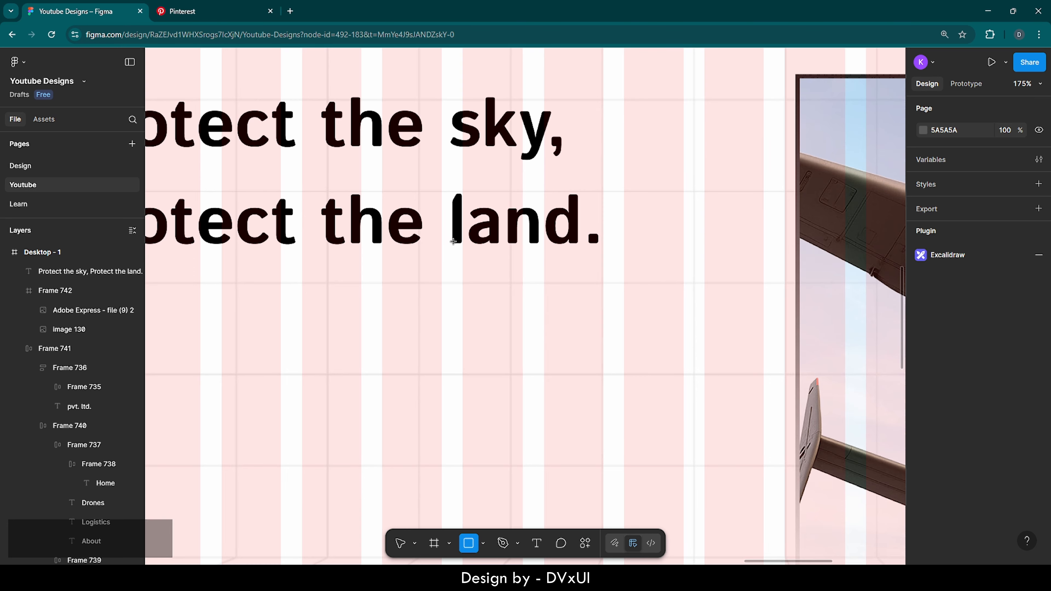
mouse_move(441, 180)
left_mouse_down()
mouse_move(486, 264)
mouse_move(605, 263)
left_mouse_up()
right_click(524, 230)
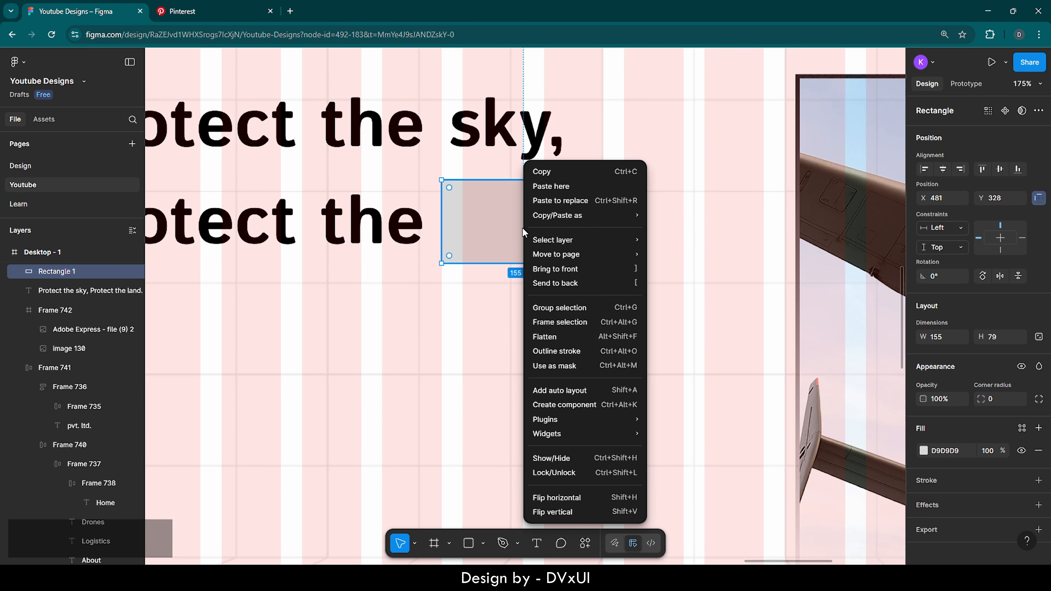
left_click(555, 285)
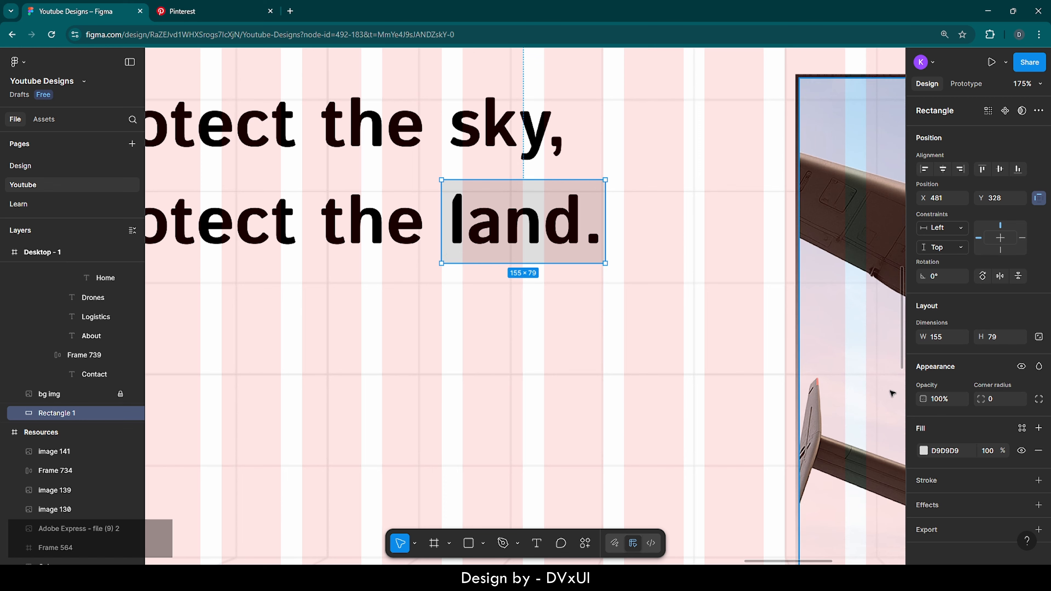
Set the fill colour of the rectangle behind "land." to 252525.
left_click(948, 451)
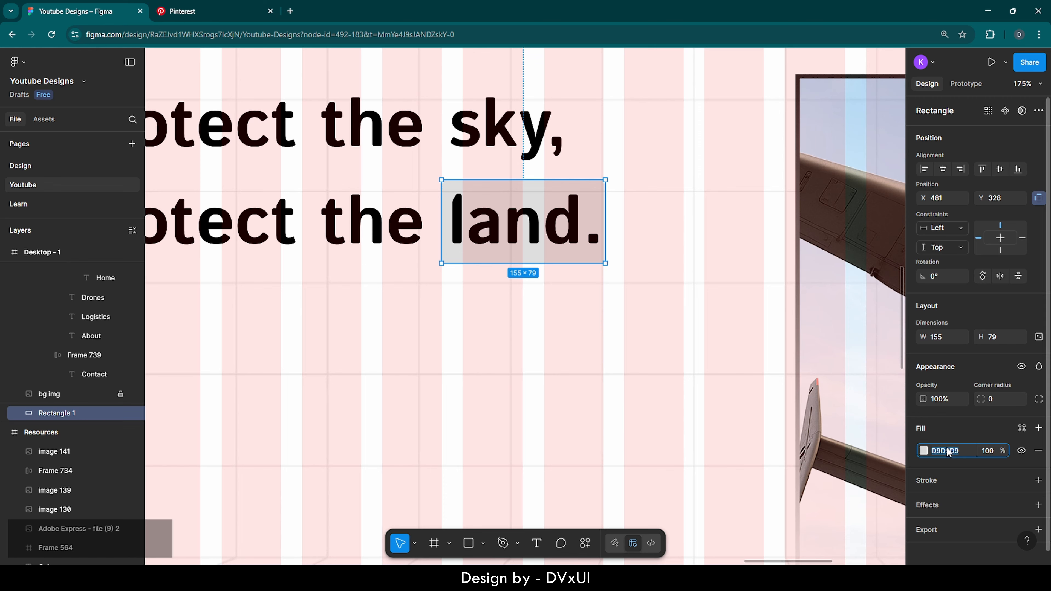
type("252525")
key("Return")
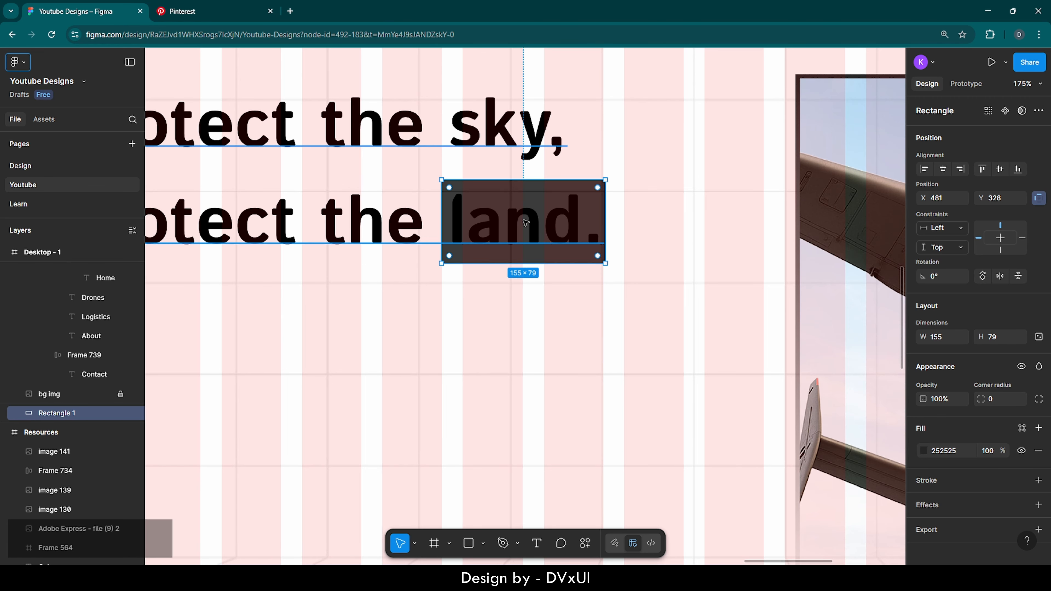
Change only the word "land." in the headline to the text colour FFFFFF.
triple_click(524, 220)
left_click_drag(455, 215, 600, 220)
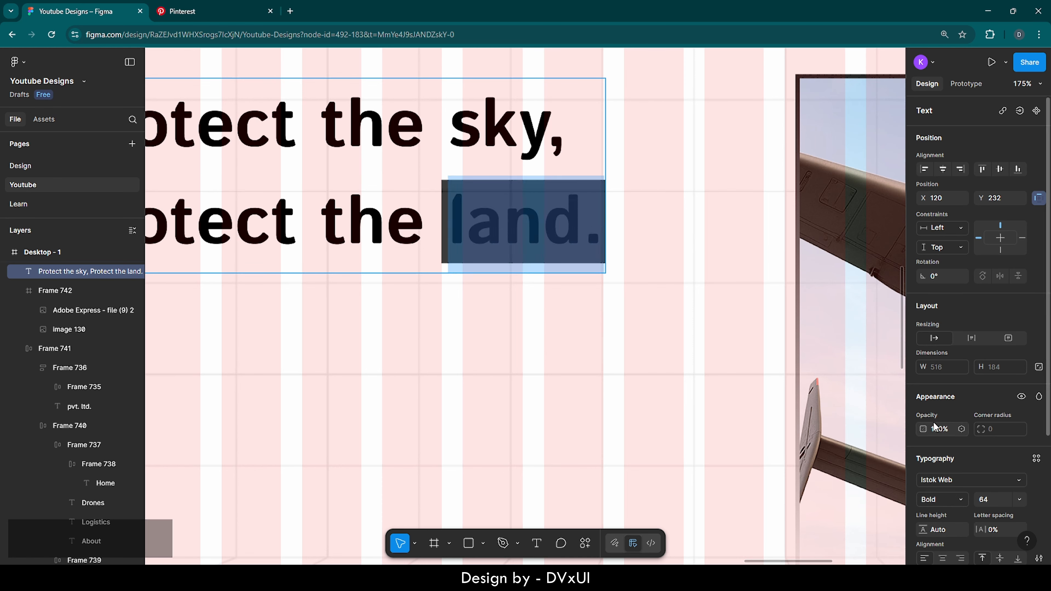
scroll(956, 459, "down", 4)
double_click(954, 446)
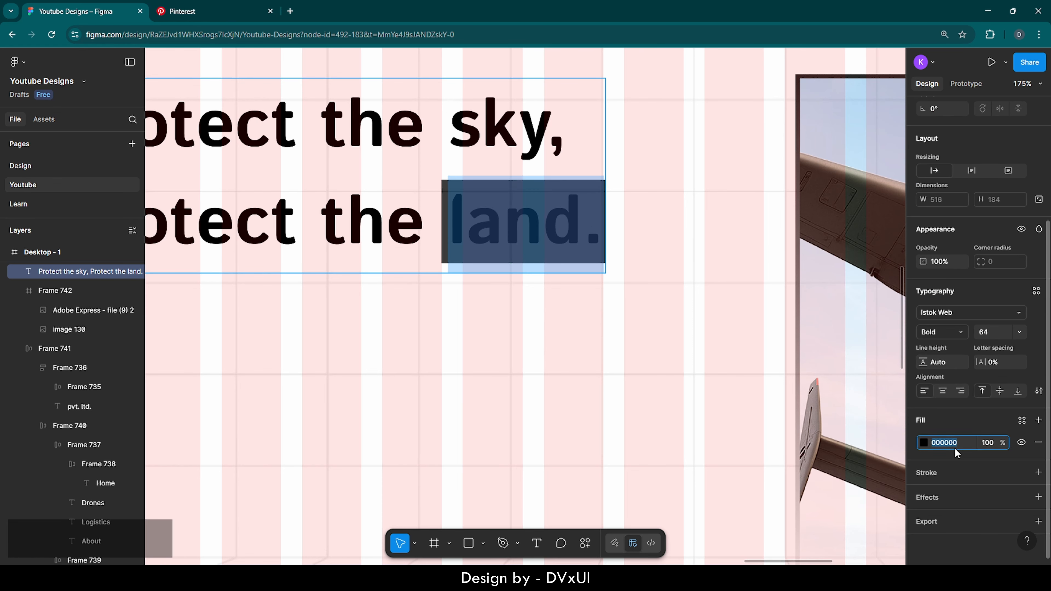
type("FFFFFF")
key("Return")
key("Escape")
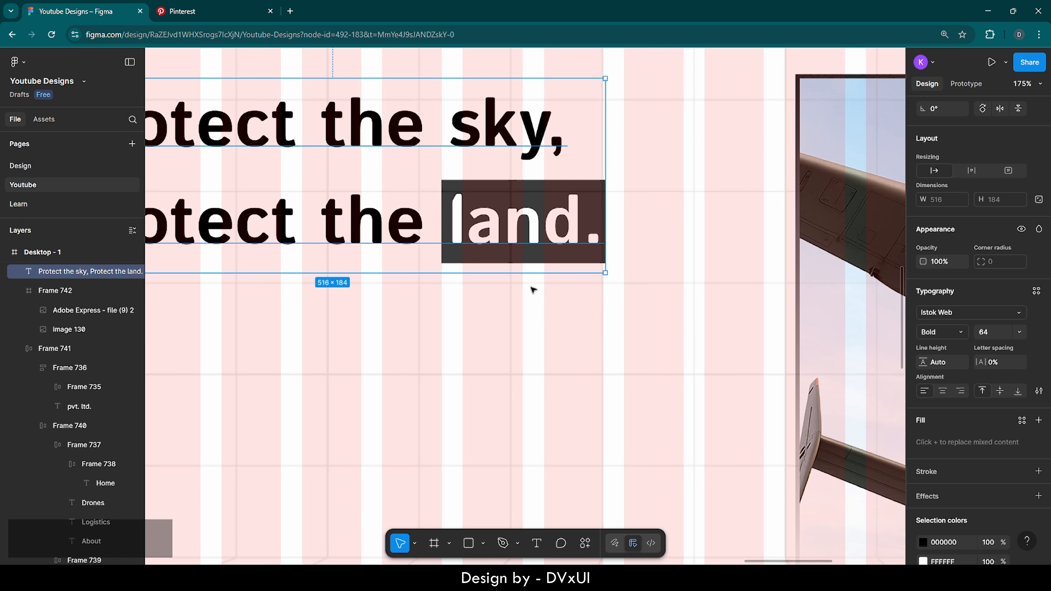
key("shift+1")
left_click(537, 327)
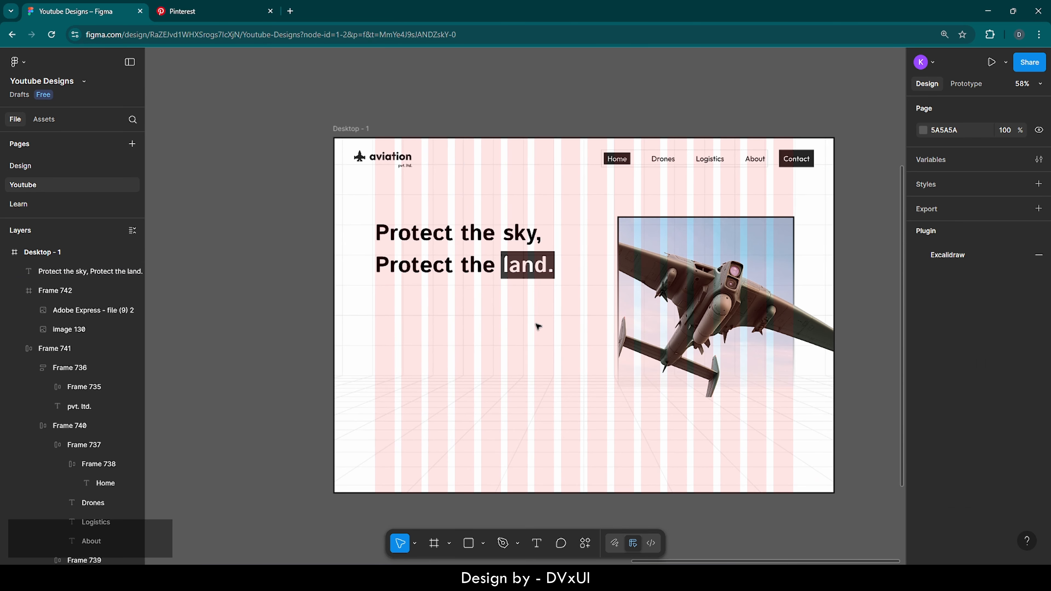
Shorten the rectangle behind "land." to a height of 72 from its lower edge and nudge it down to Y 329.
left_click(538, 276)
scroll(536, 277, "up", 10)
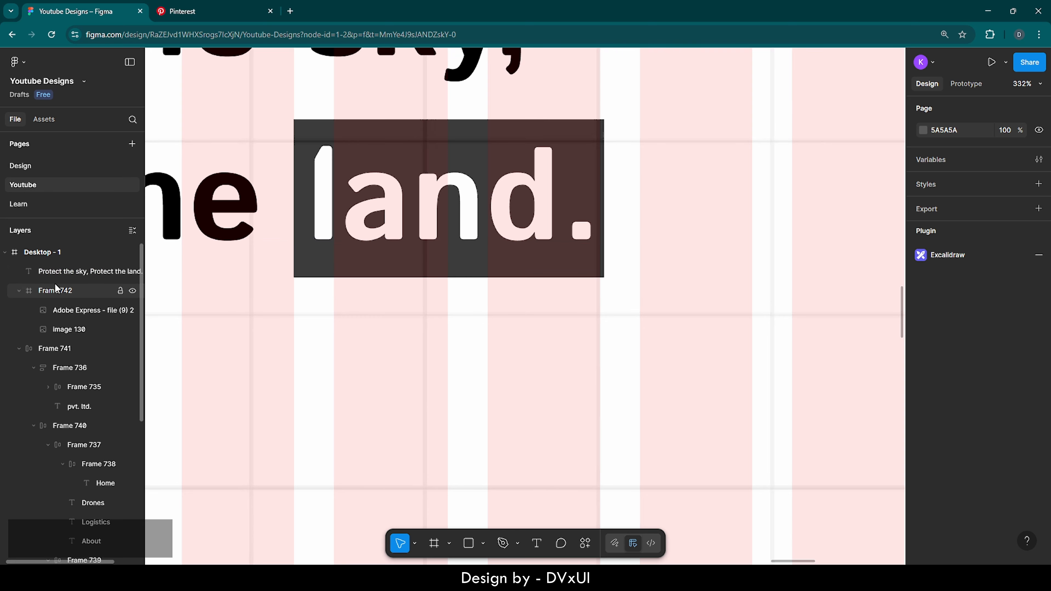
left_click(19, 291)
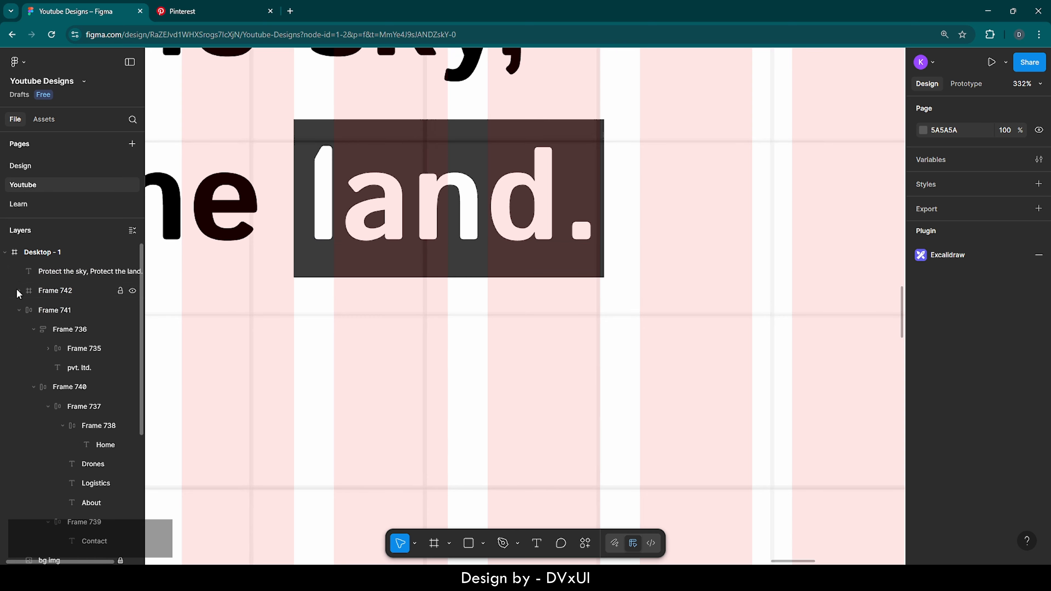
left_click(19, 310)
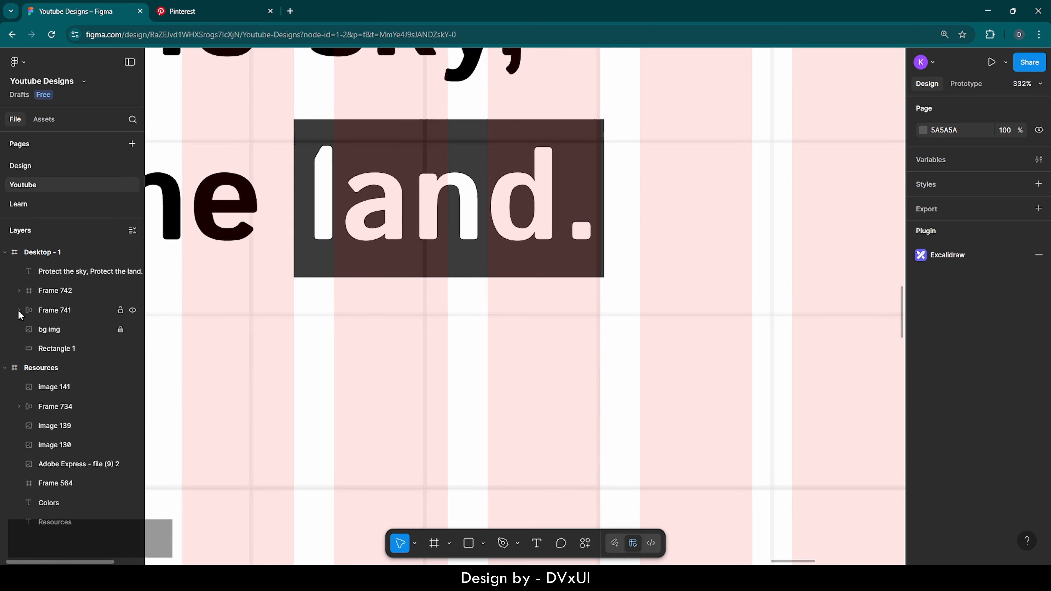
left_click(45, 348)
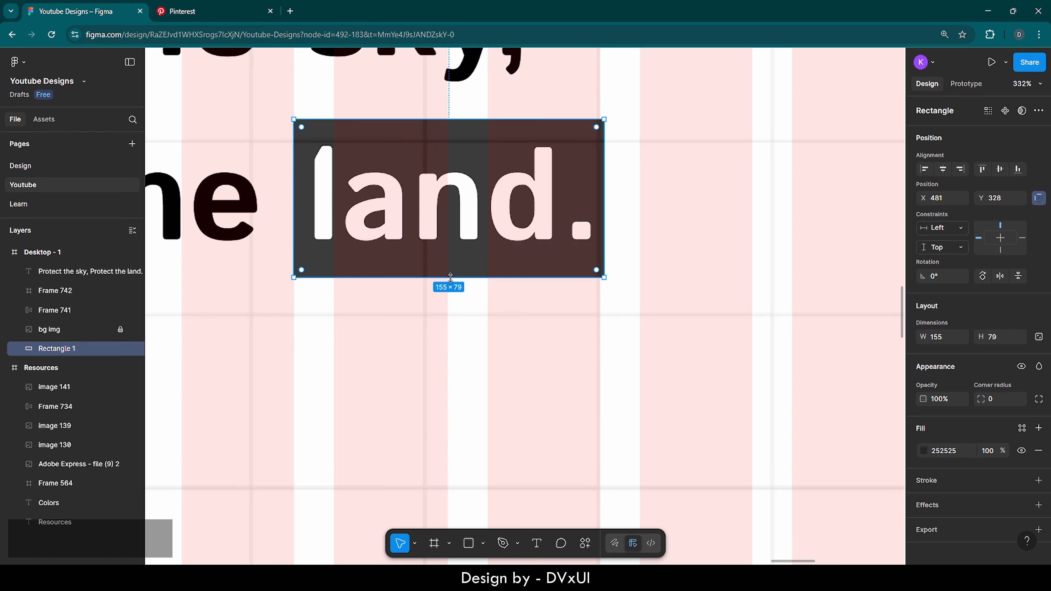
left_click_drag(452, 277, 452, 265)
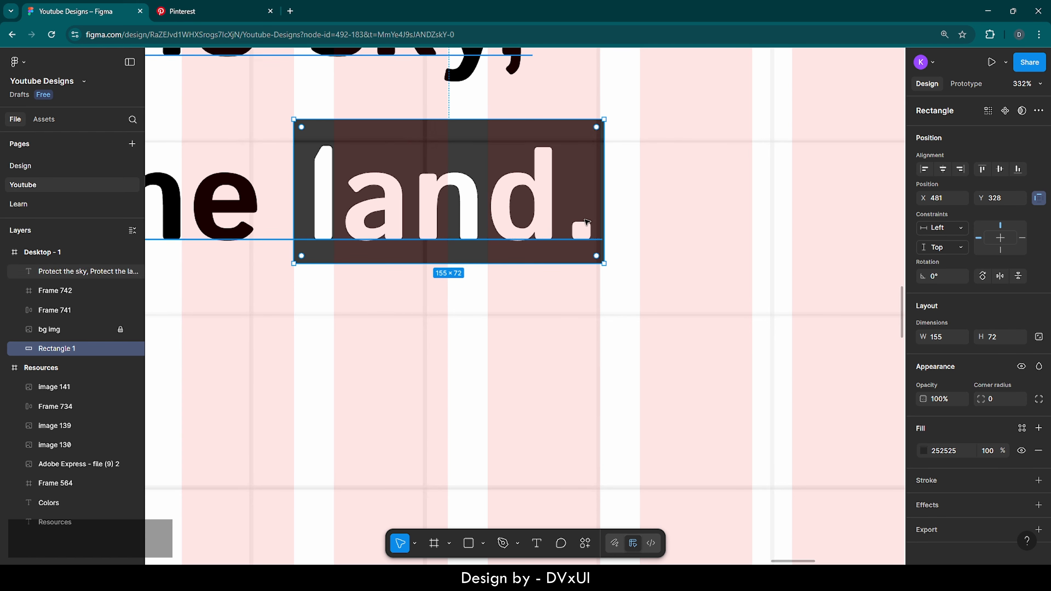
key("Down")
key("Down")
key("Up")
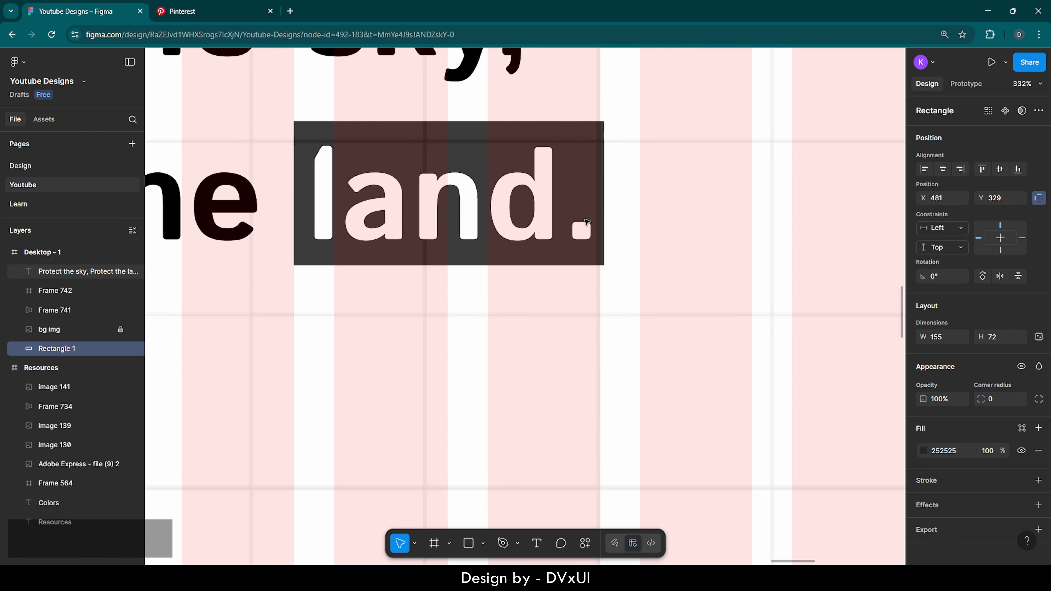
left_click(578, 348)
scroll(579, 348, "down", 10)
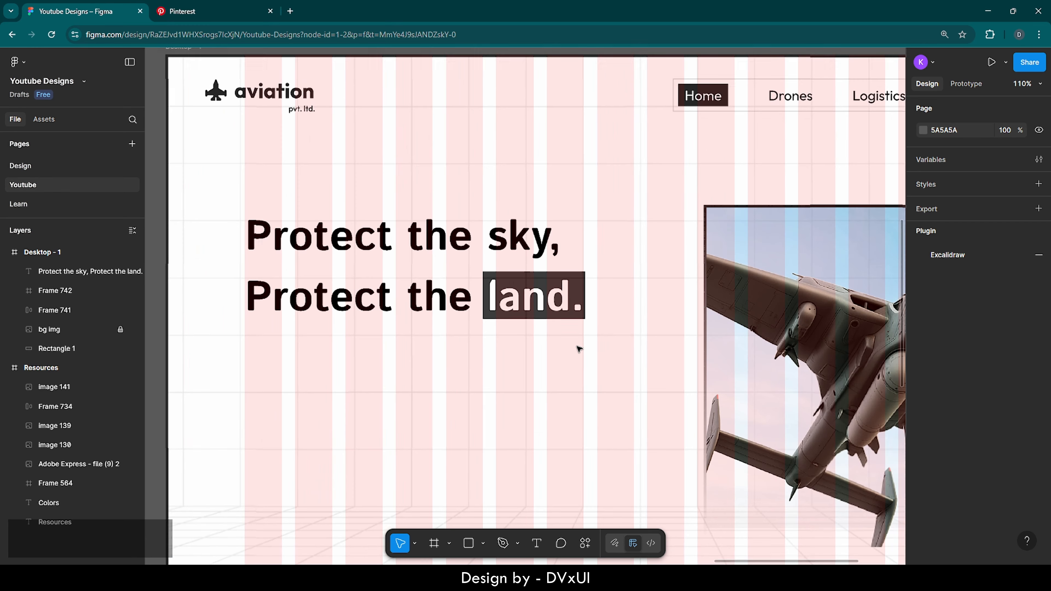
scroll(578, 348, "down", 5)
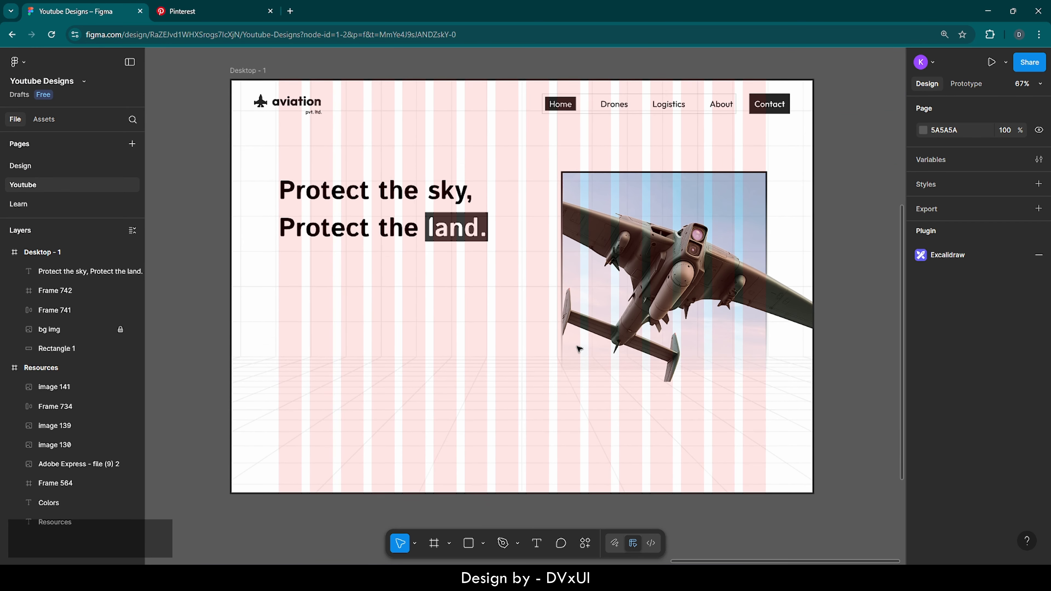
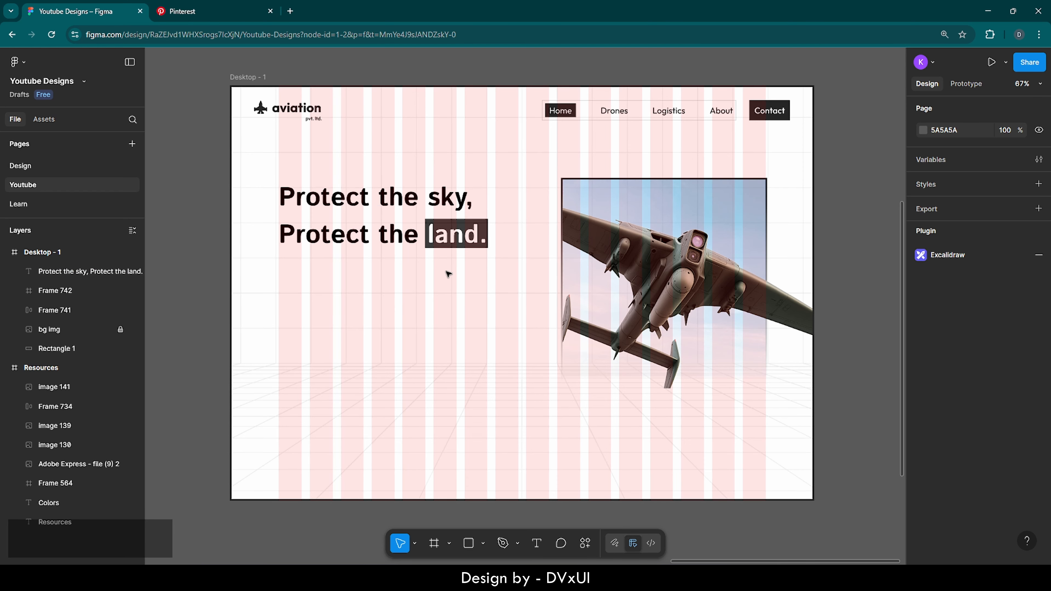
Open loremipsum.io in a new browser tab and copy the first sentence of its placeholder text.
left_click(290, 11)
type("loremipsum.io")
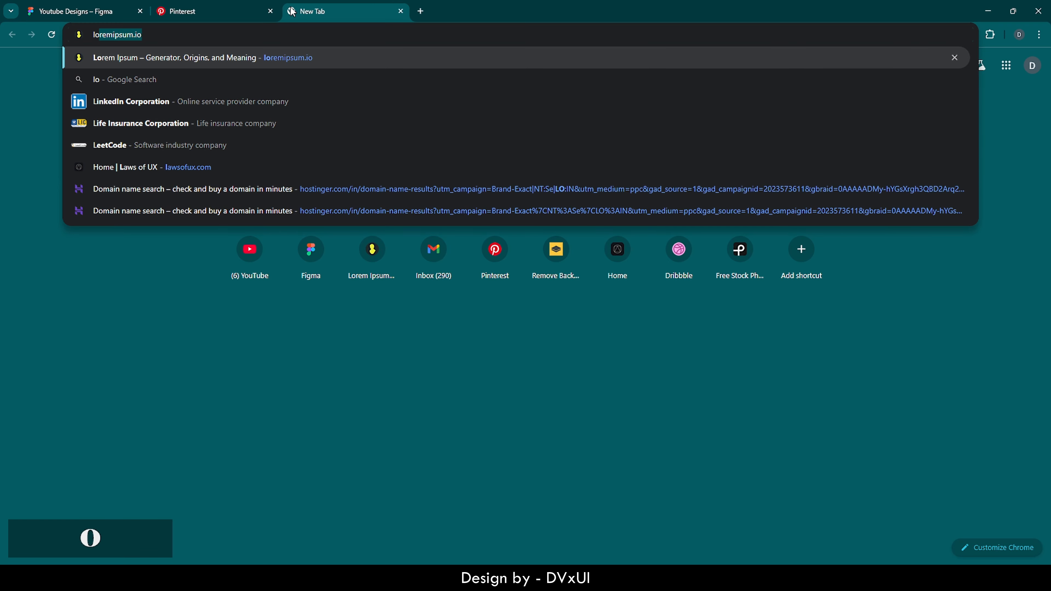
key("Return")
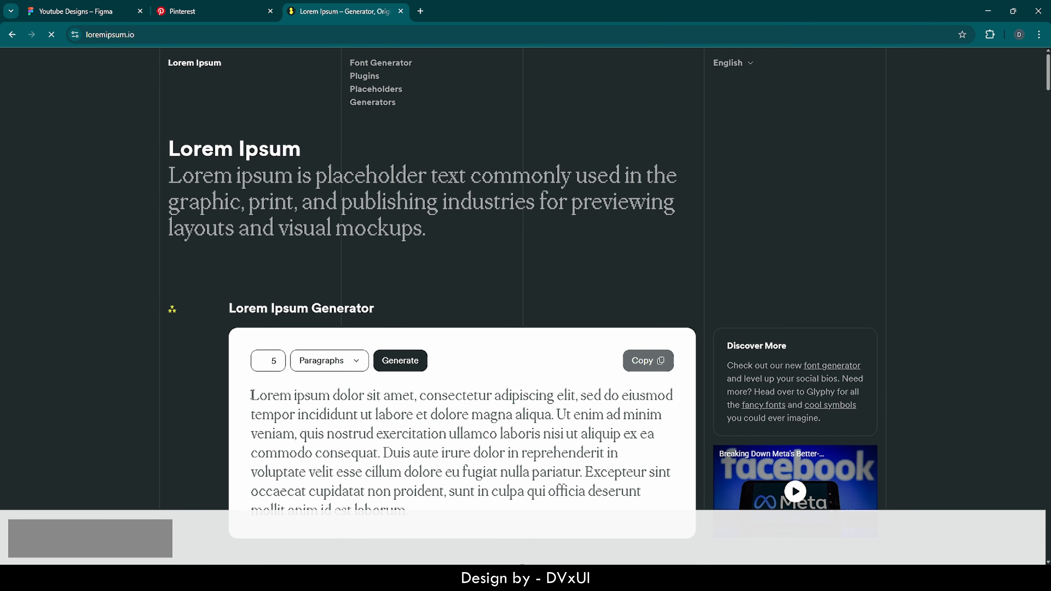
left_click_drag(252, 395, 557, 415)
key("ctrl+c")
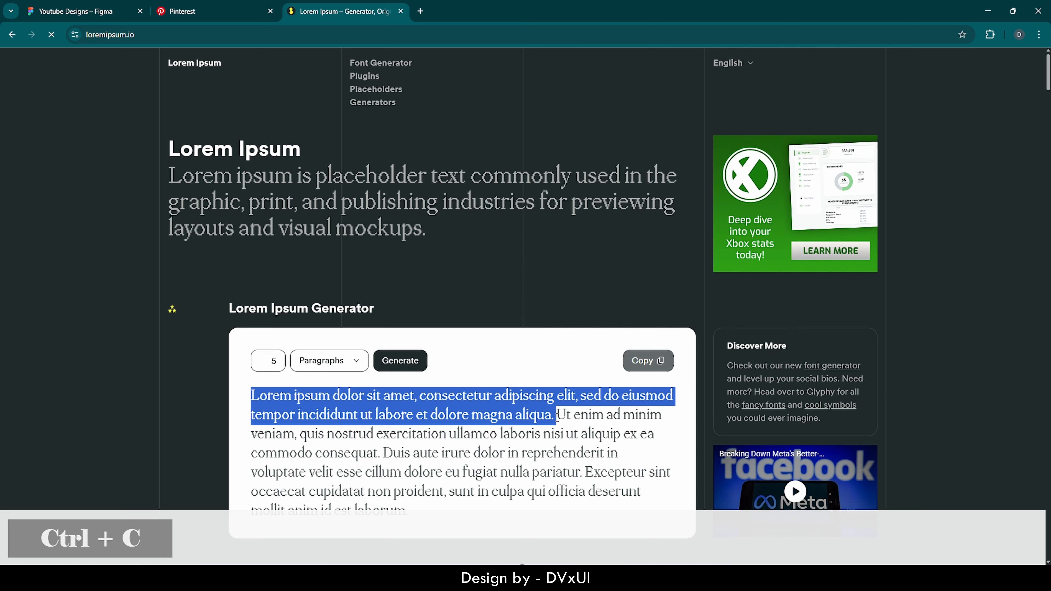
Switch back to the Figma file and paste the copied sentence as a new text layer below the headline.
left_click(104, 6)
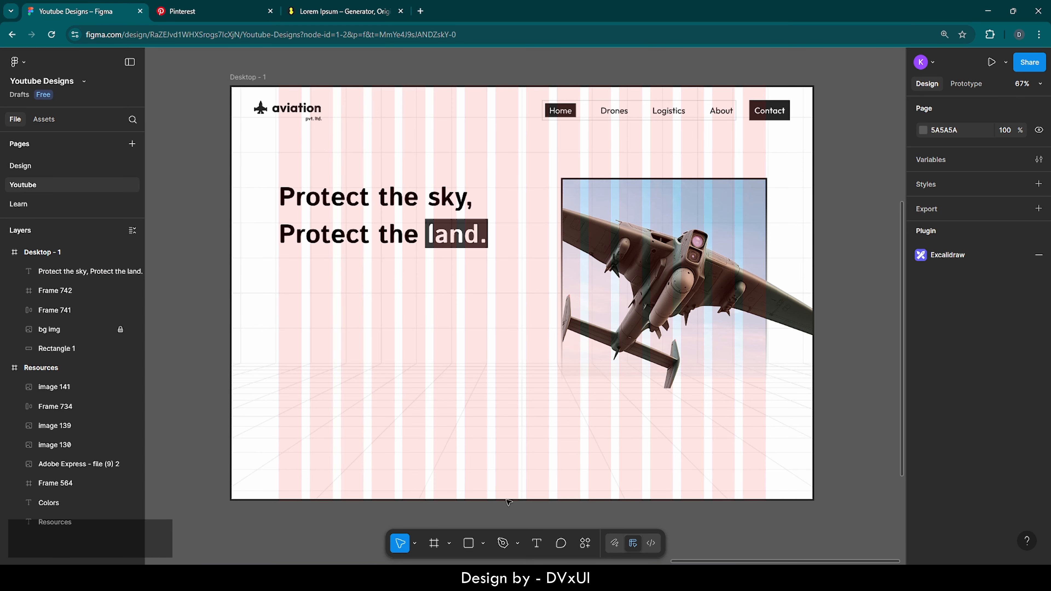
left_click(537, 543)
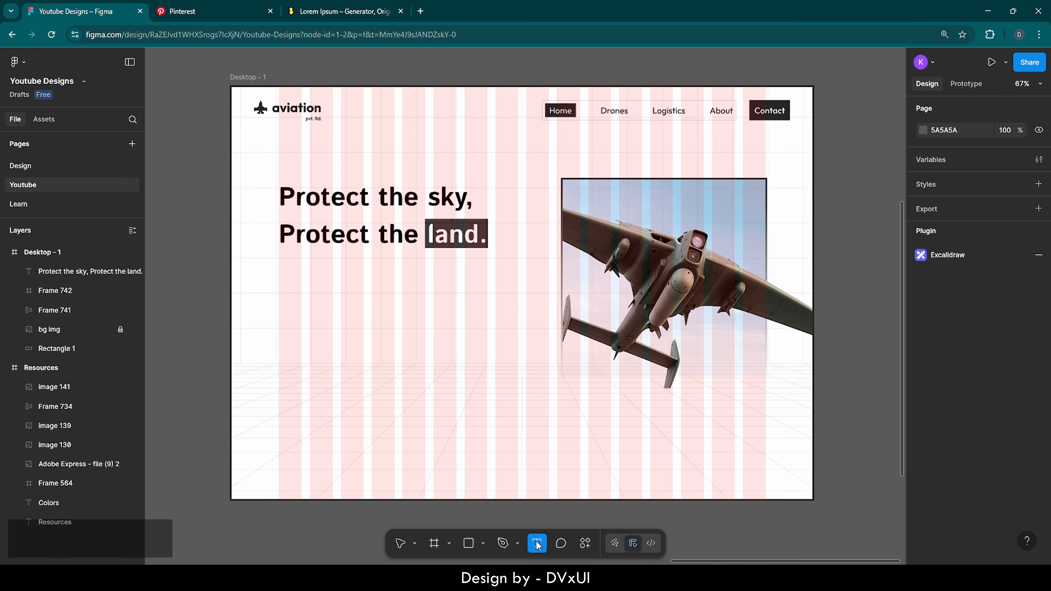
left_click(297, 309)
key("ctrl+v")
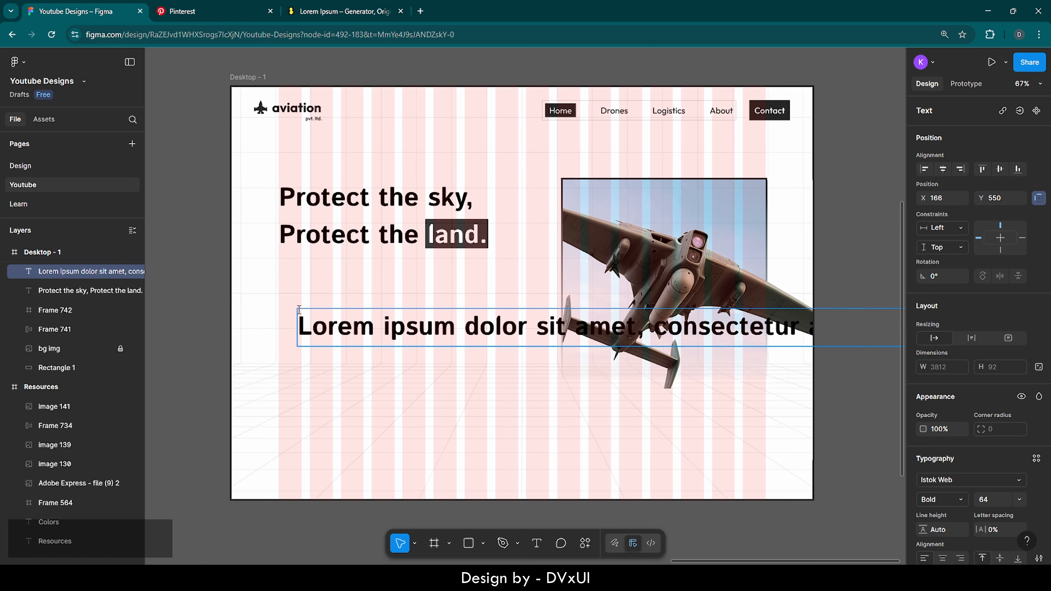
Change the font of the whole Lorem ipsum text to Outfit.
key("ctrl+a")
scroll(959, 482, "down", 1)
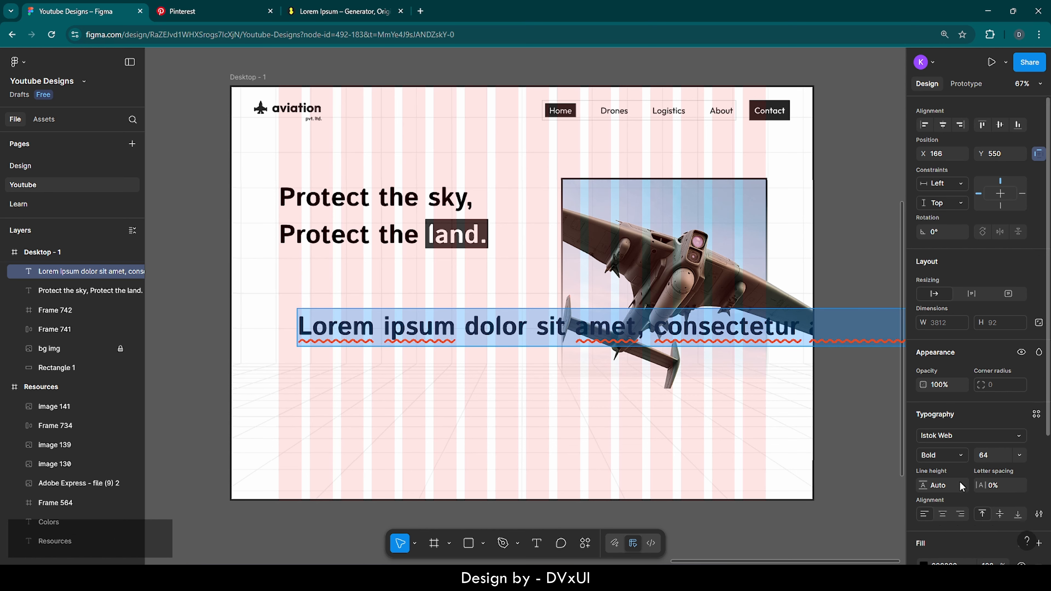
scroll(959, 482, "down", 3)
left_click(941, 312)
type("o")
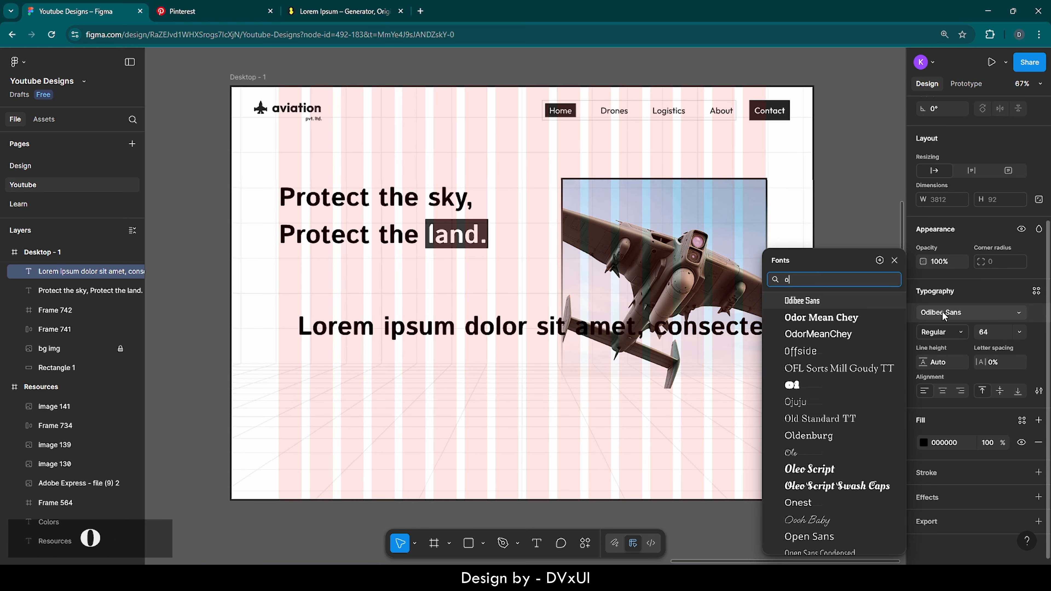
type("utfit")
key("Return")
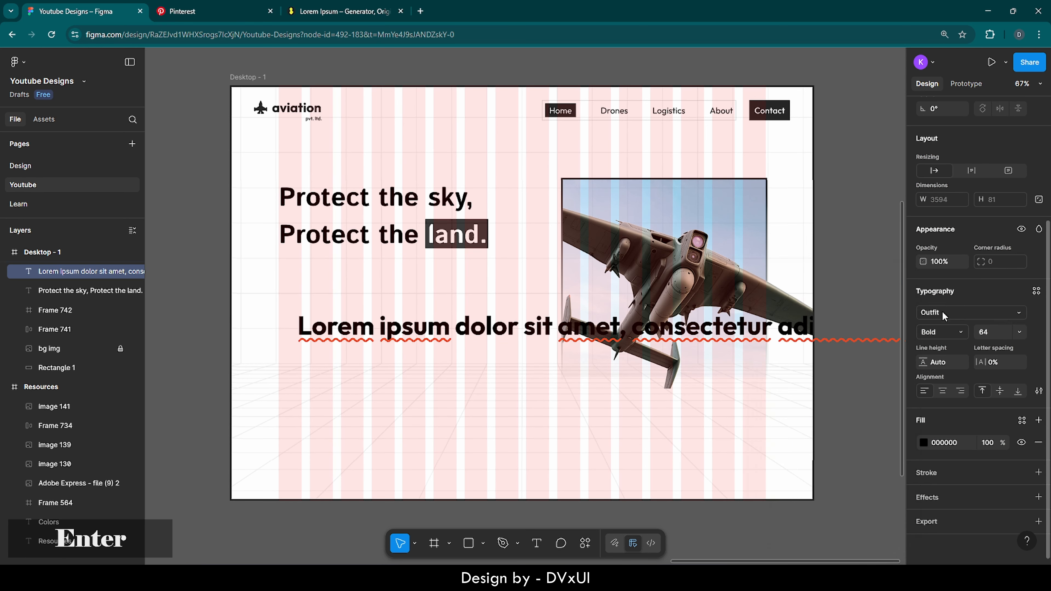
Set the Lorem ipsum text's font size to 20 and its weight to Regular.
left_click(989, 331)
type("20")
key("Return")
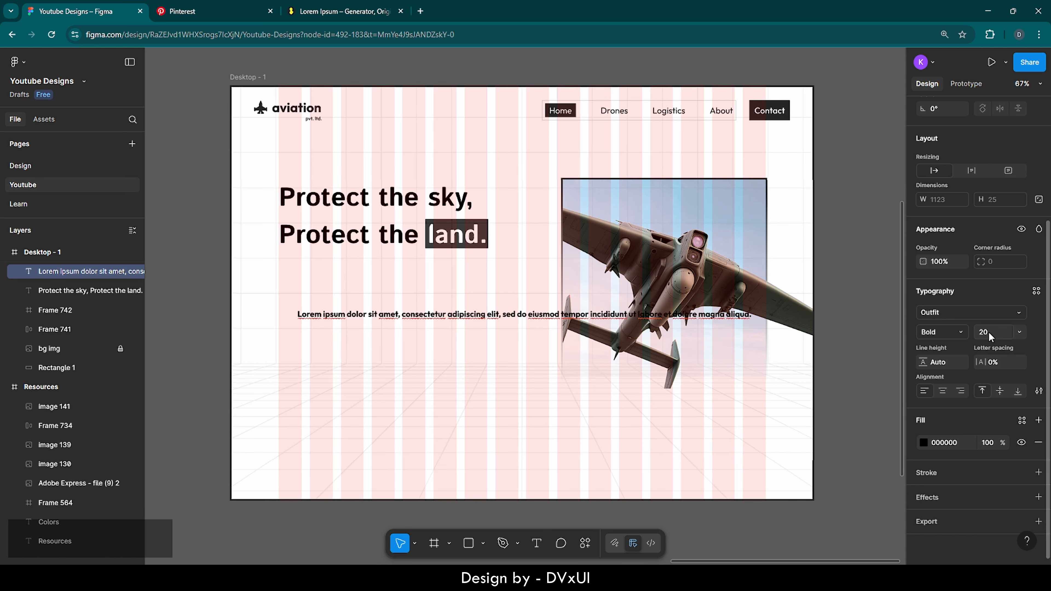
left_click(944, 332)
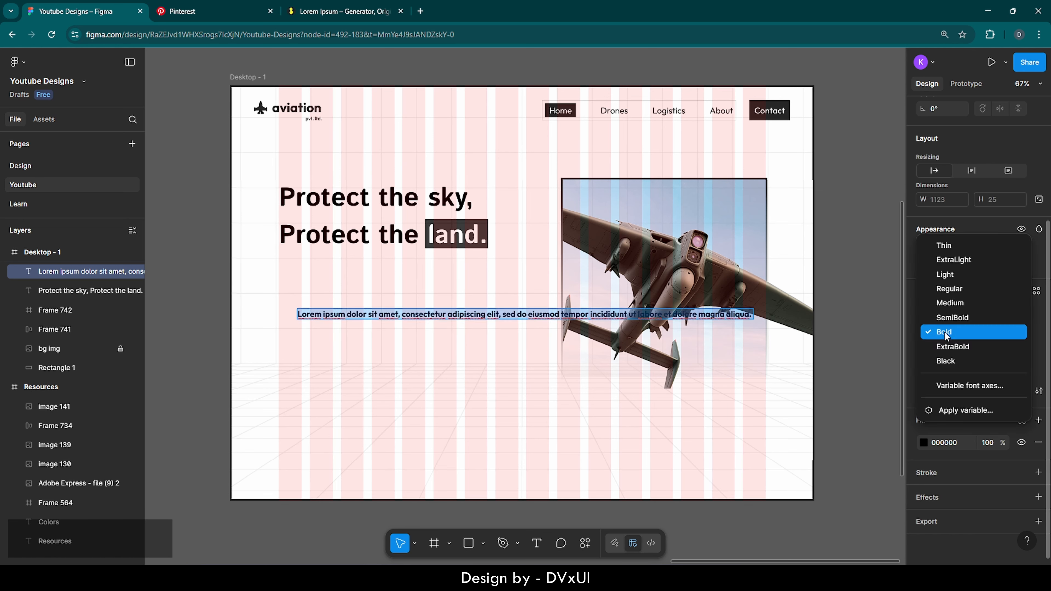
left_click(949, 289)
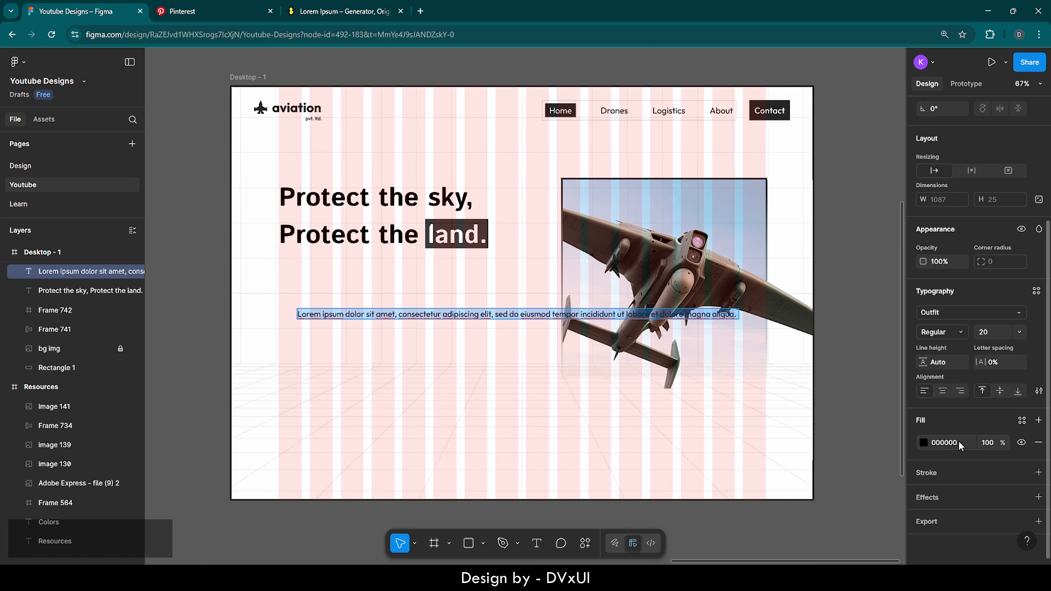
Set the fill opacity of the lorem ipsum paragraph to 60%.
left_click(994, 443)
type("60")
key("Return")
left_click(324, 355)
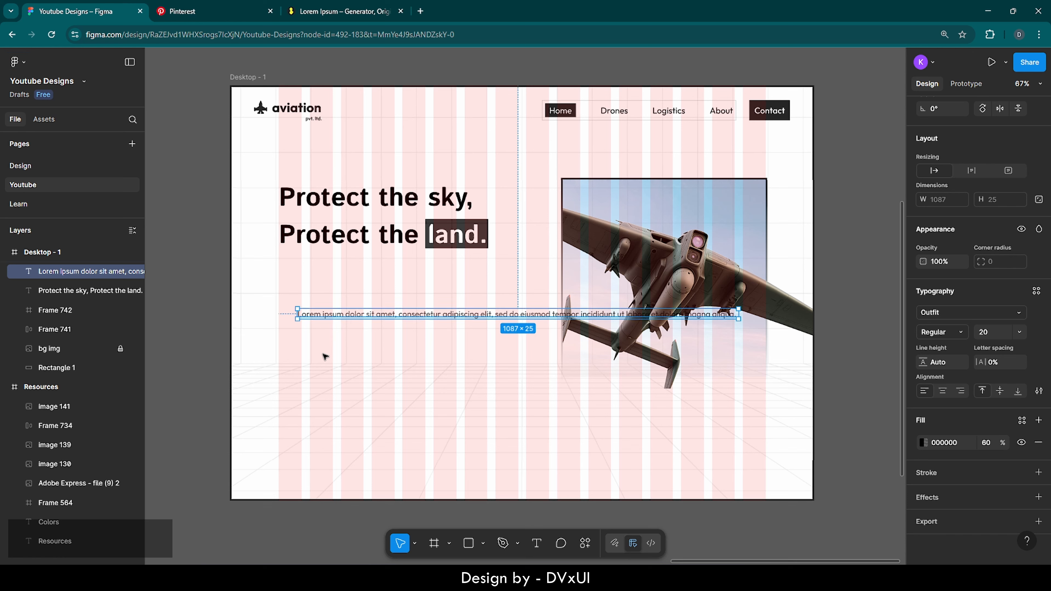
Place the lorem ipsum paragraph directly below the headline, aligned with its left edge, and narrow its text box to 525 wide.
left_click_drag(317, 316, 298, 264)
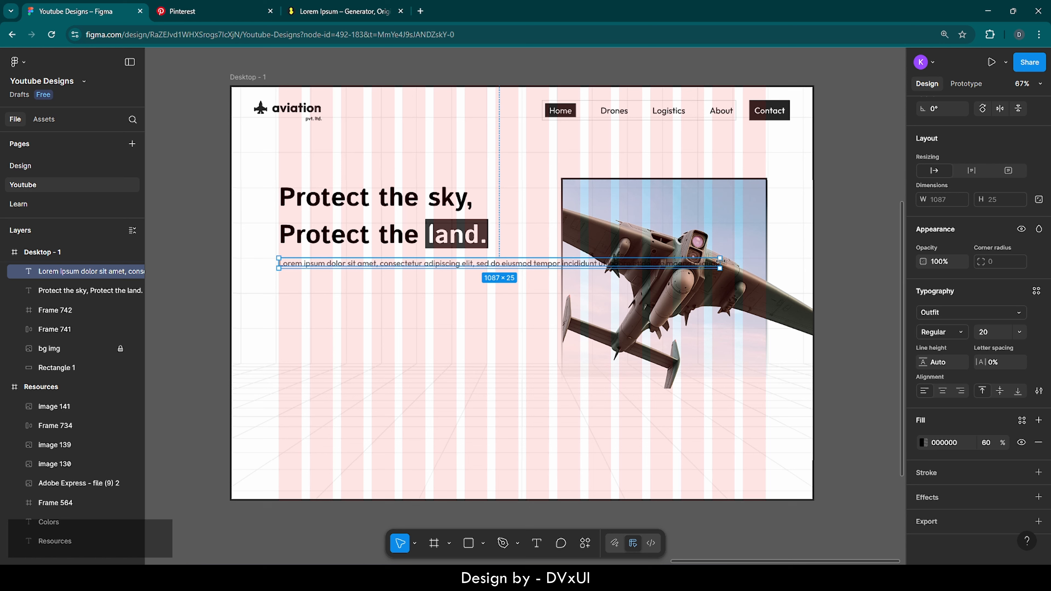
left_click_drag(720, 262, 492, 264)
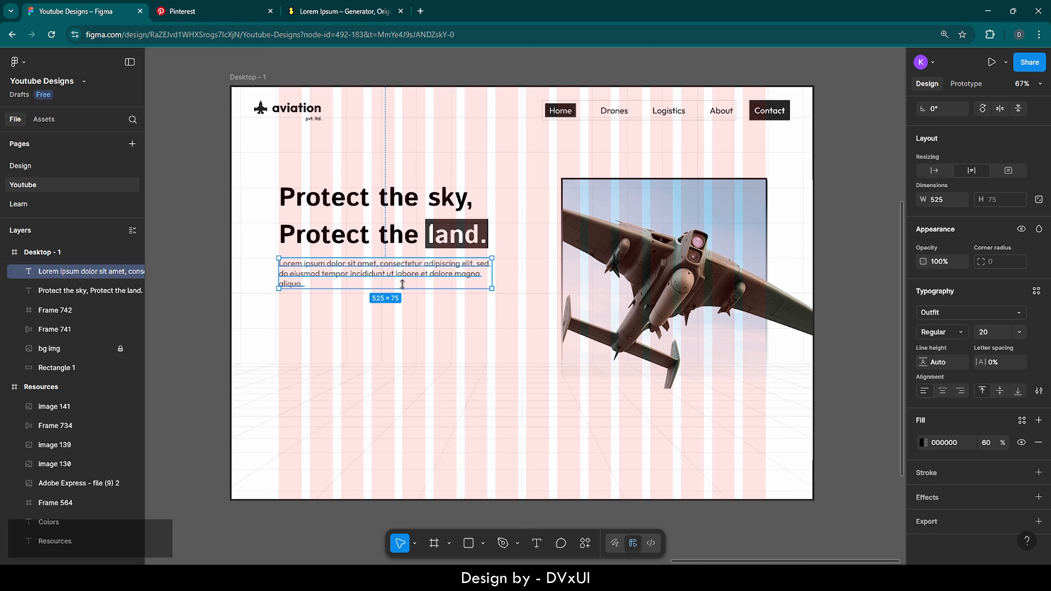
Remove the last word "aliqua" from the paragraph so it ends with "magna." on two lines.
double_click(399, 274)
key("ctrl+a")
double_click(292, 284)
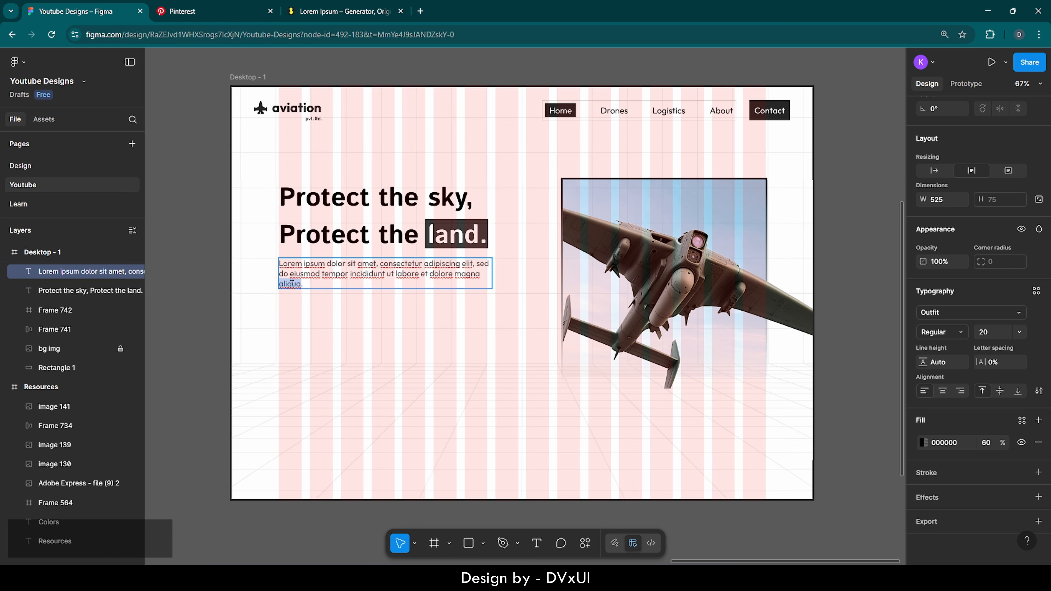
key("BackSpace")
key("BackSpace")
key("BackSpace")
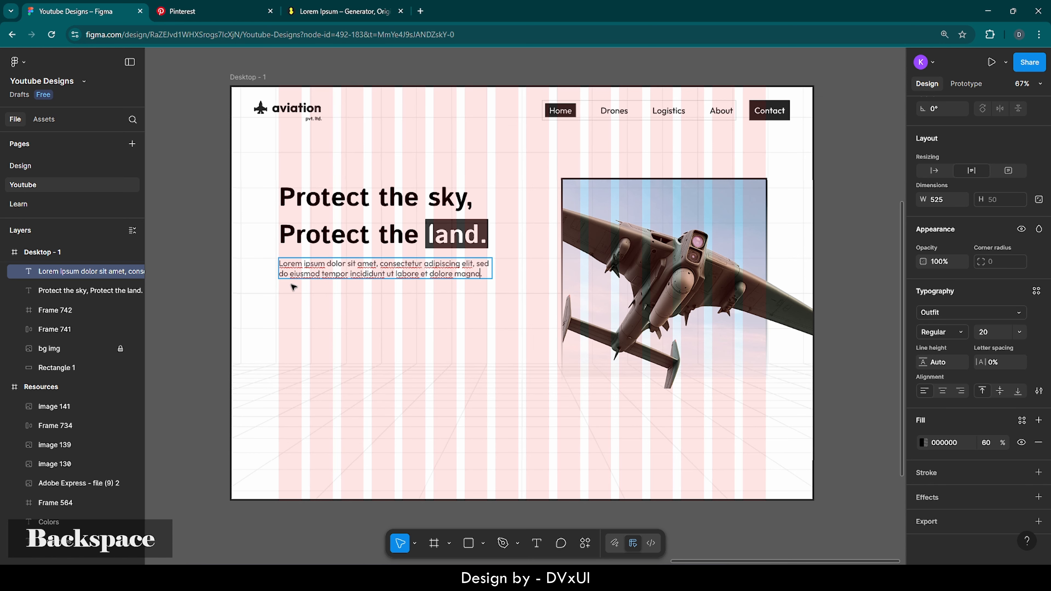
key("Escape")
left_click(343, 339)
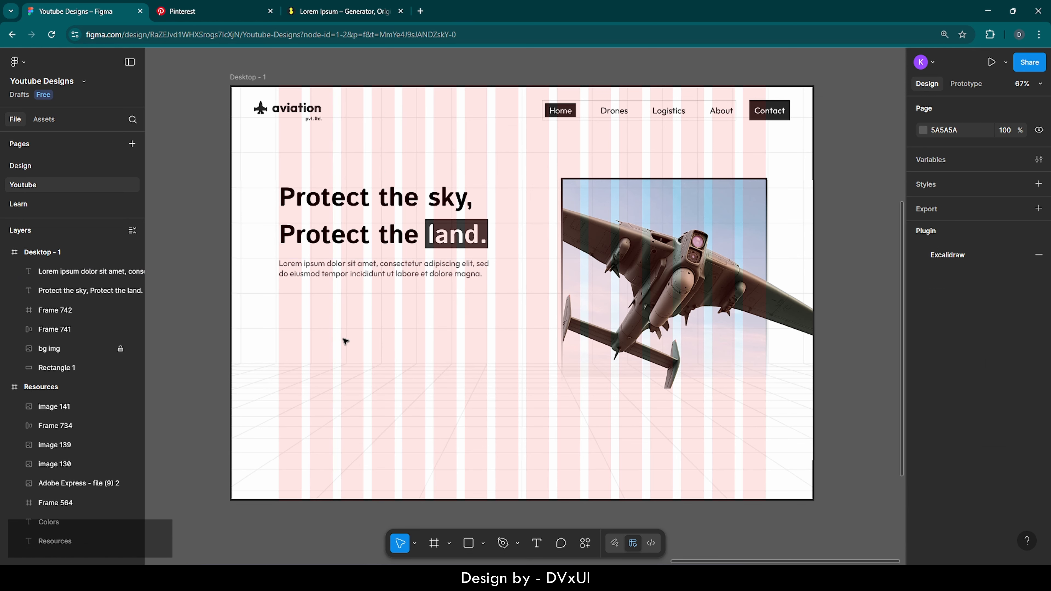
Duplicate the navigation bar's Contact button and place the copy below the paragraph at X 120, Y 500.
scroll(342, 360, "up", 1)
scroll(344, 362, "up", 1)
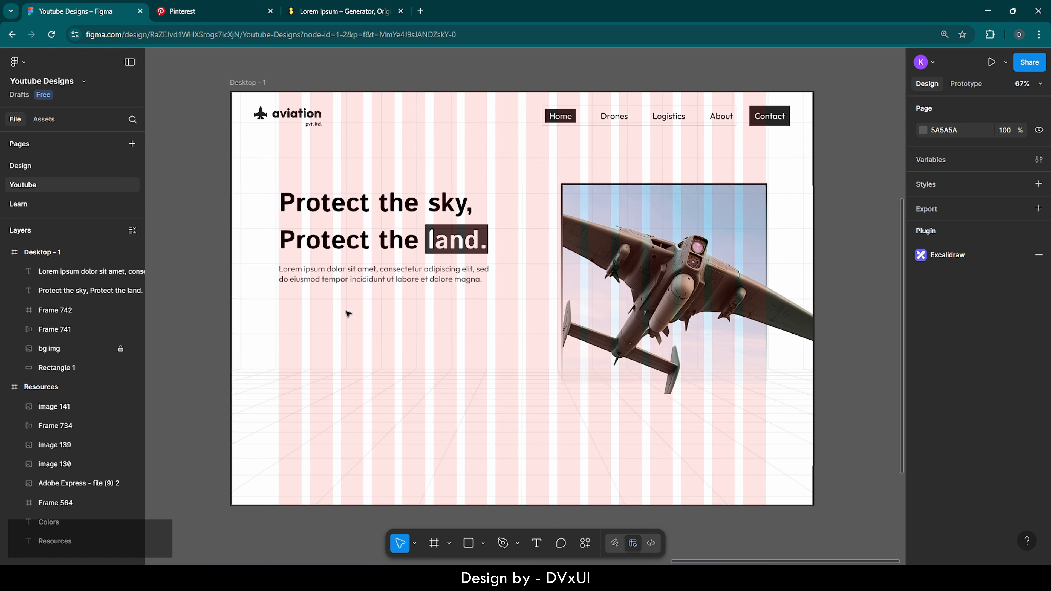
double_click(768, 119)
double_click(768, 120)
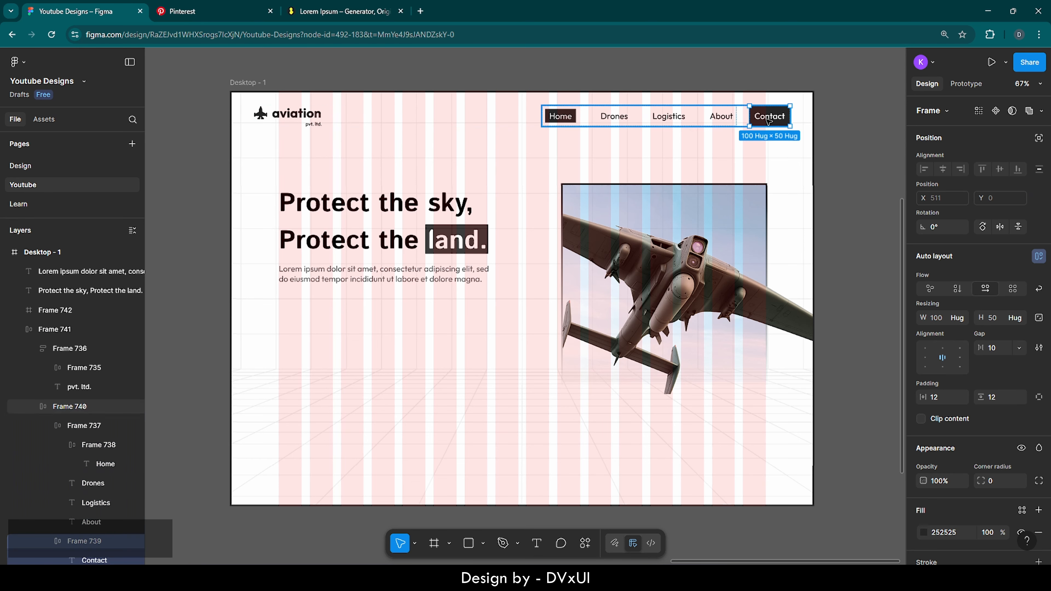
key("ctrl+c")
key("ctrl+v")
left_click_drag(768, 120, 299, 303)
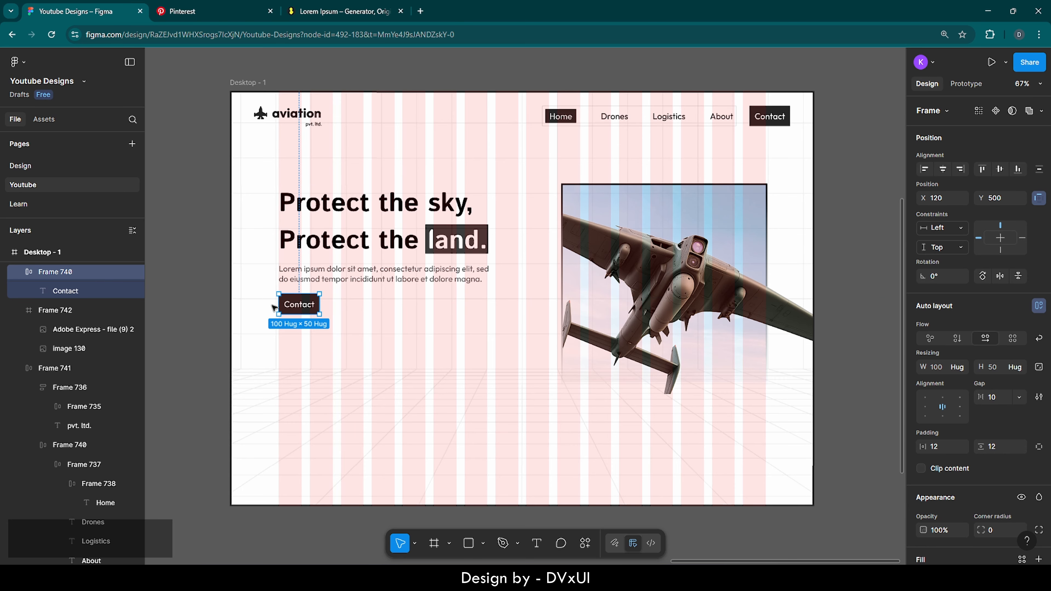
Set the horizontal padding of the copied Contact button to 22.
scroll(273, 306, "up", 10, "ctrl")
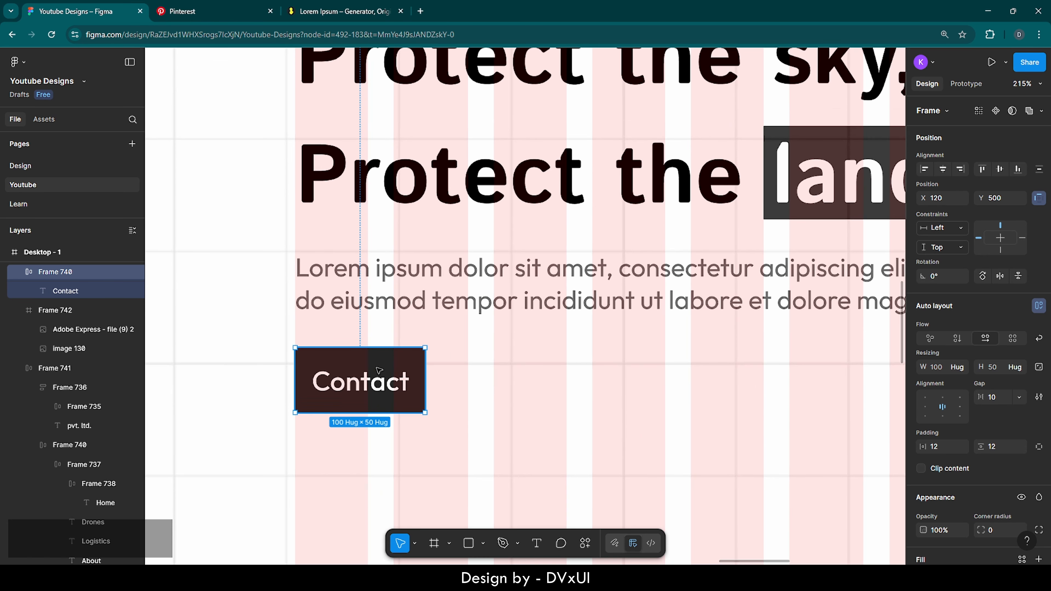
scroll(974, 434, "down", 3)
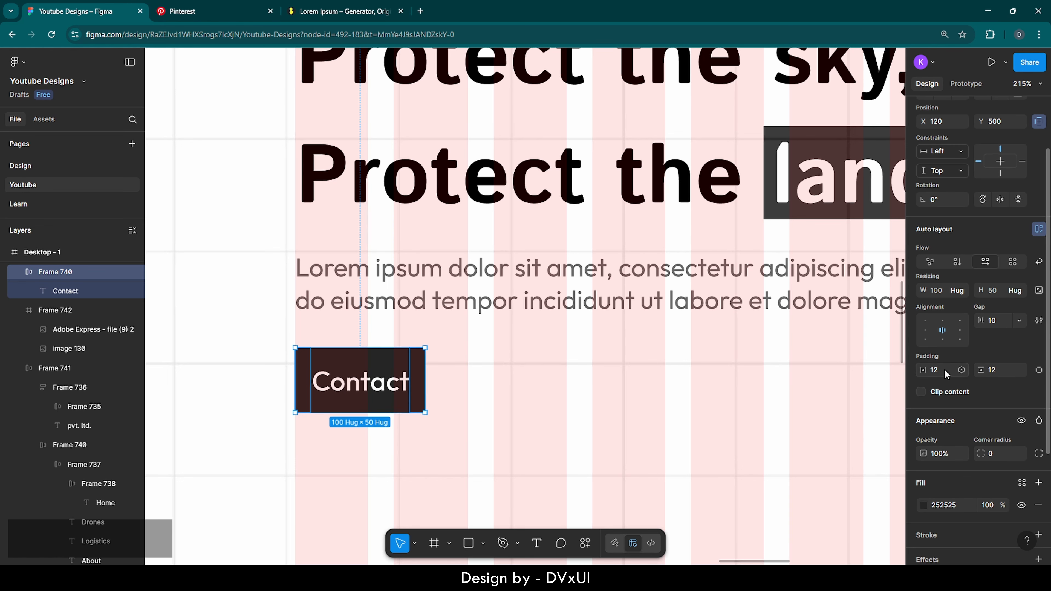
left_click(945, 374)
type("22")
key("Return")
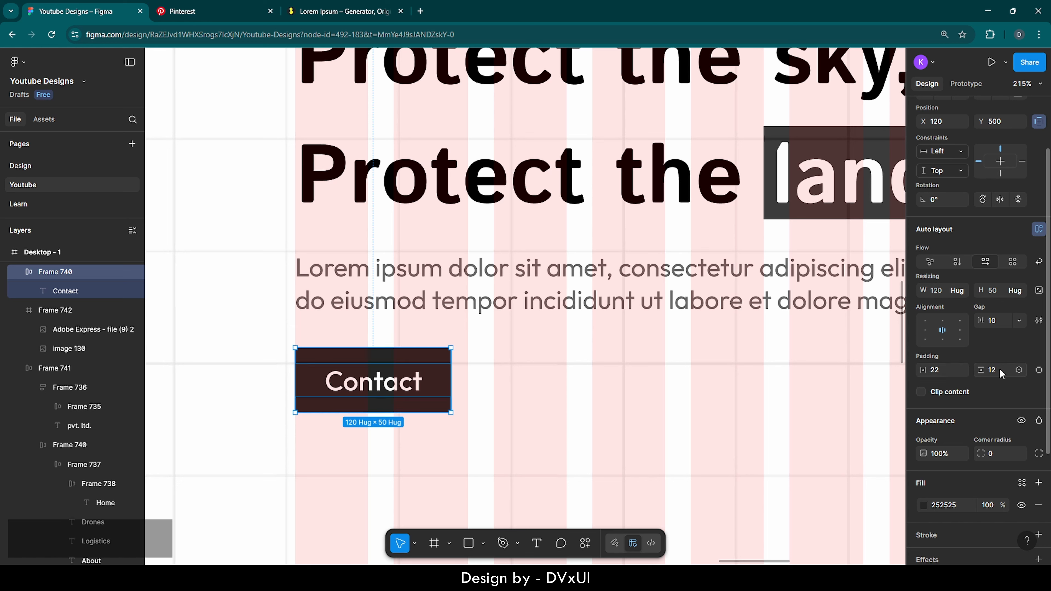
Replace the copied button's label with "browse.".
double_click(396, 386)
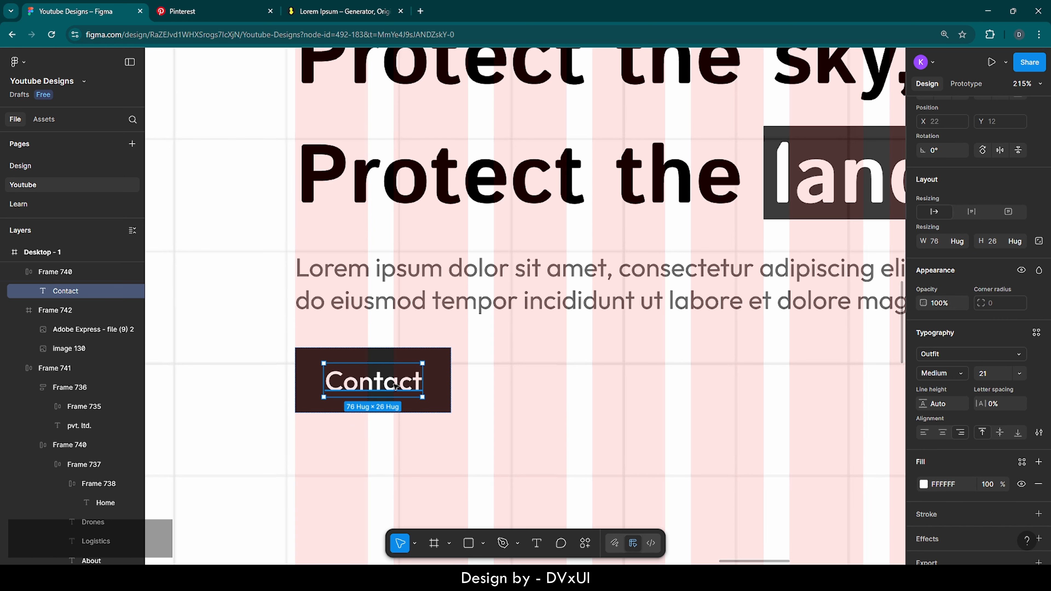
double_click(395, 386)
key("ctrl+a")
key("BackSpace")
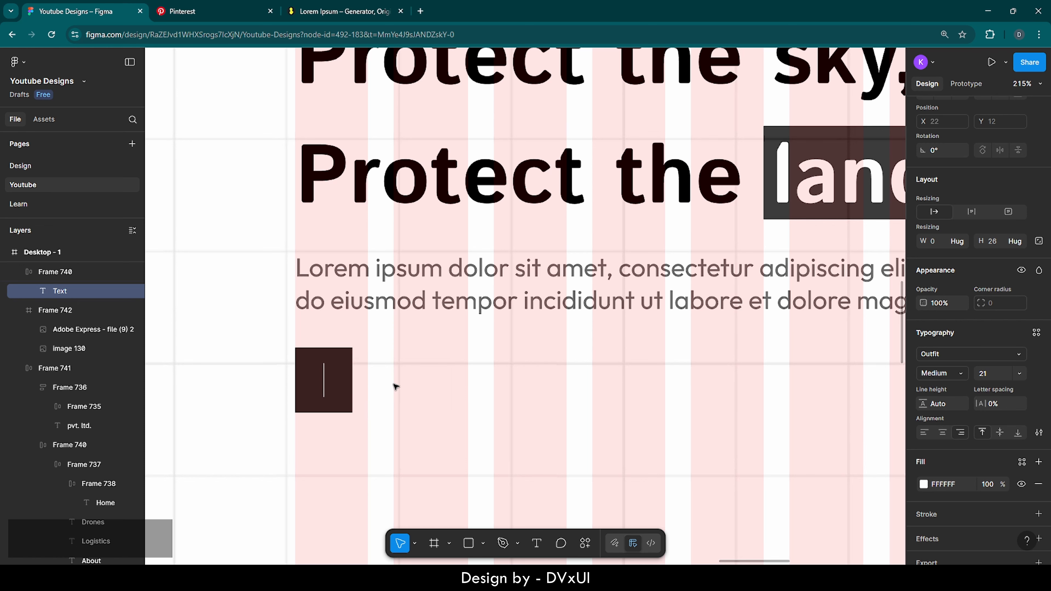
type("browse")
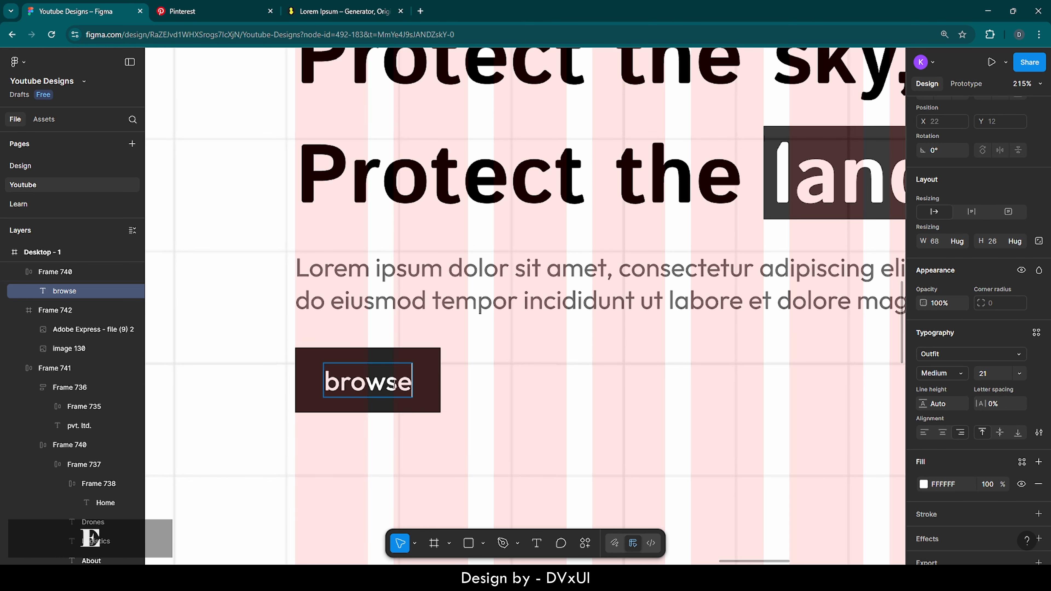
type(".")
left_click(500, 391)
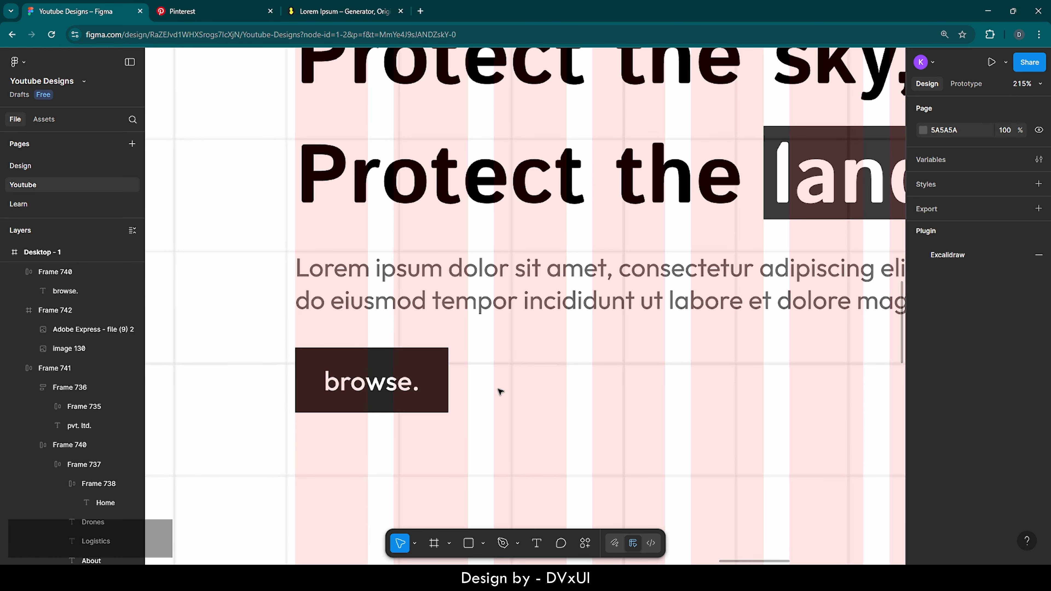
Nudge the browse button up to Y 497, slightly closer to the paragraph.
key("shift+1")
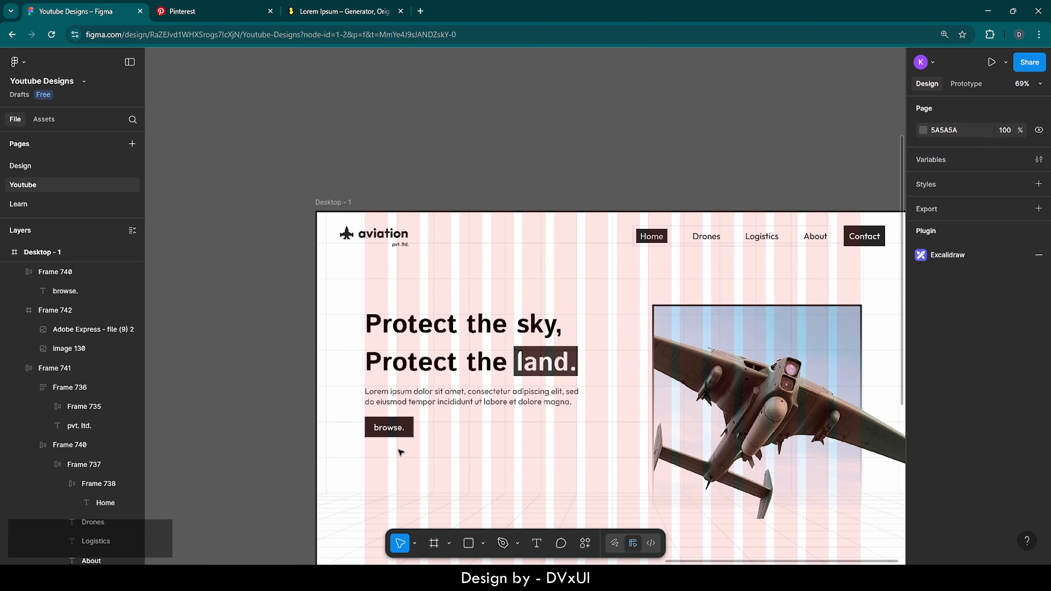
left_click(392, 360)
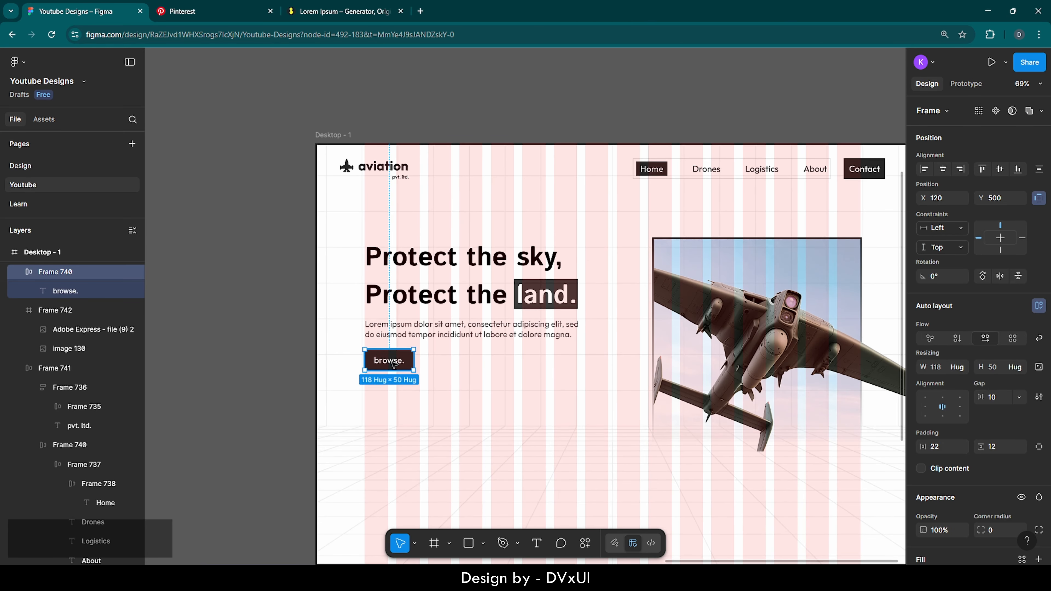
key("Up")
key("Up")
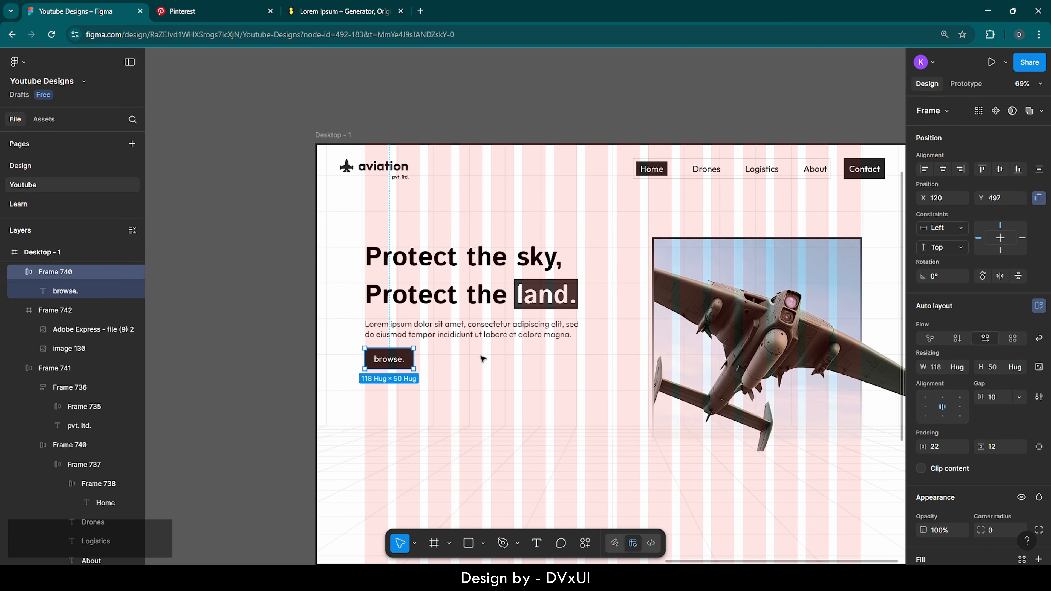
left_click(484, 359)
Add a text layer beside the browse button reading "*We only deal with the government authorized organizations".
scroll(485, 360, "up", 5)
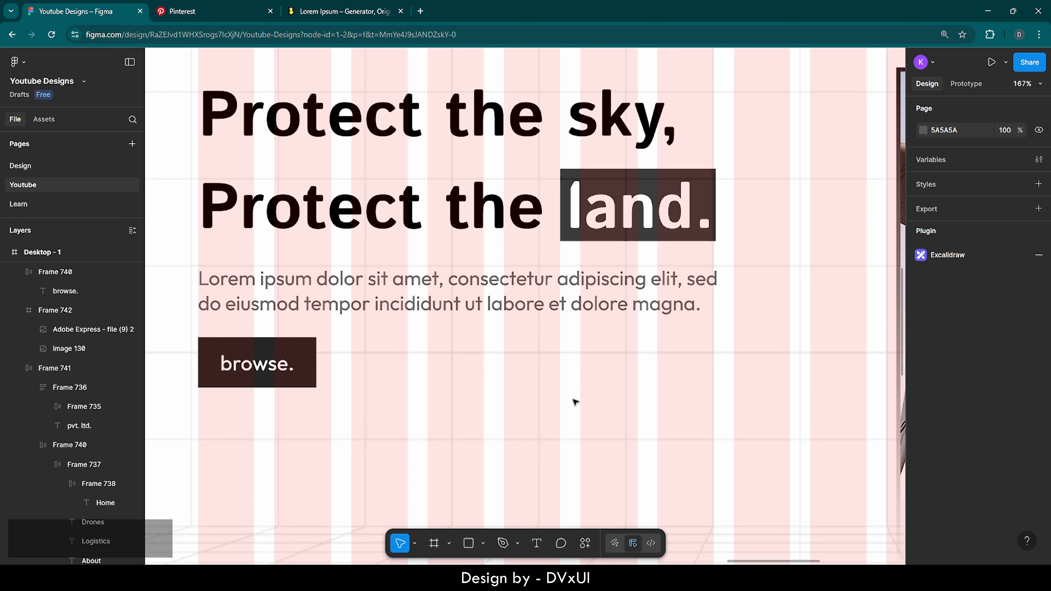
left_click(537, 544)
left_click(371, 365)
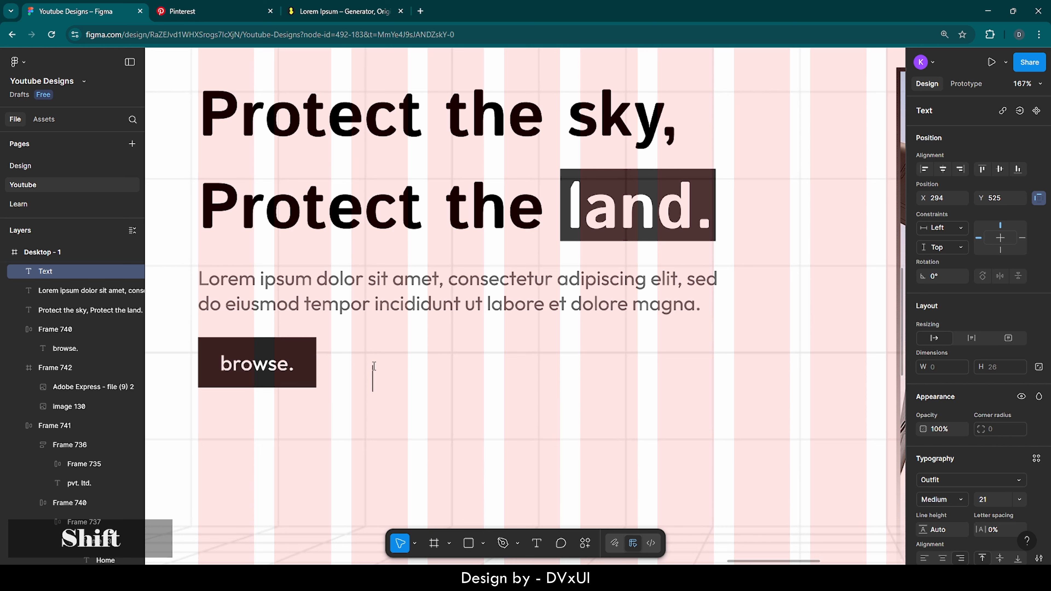
type("*")
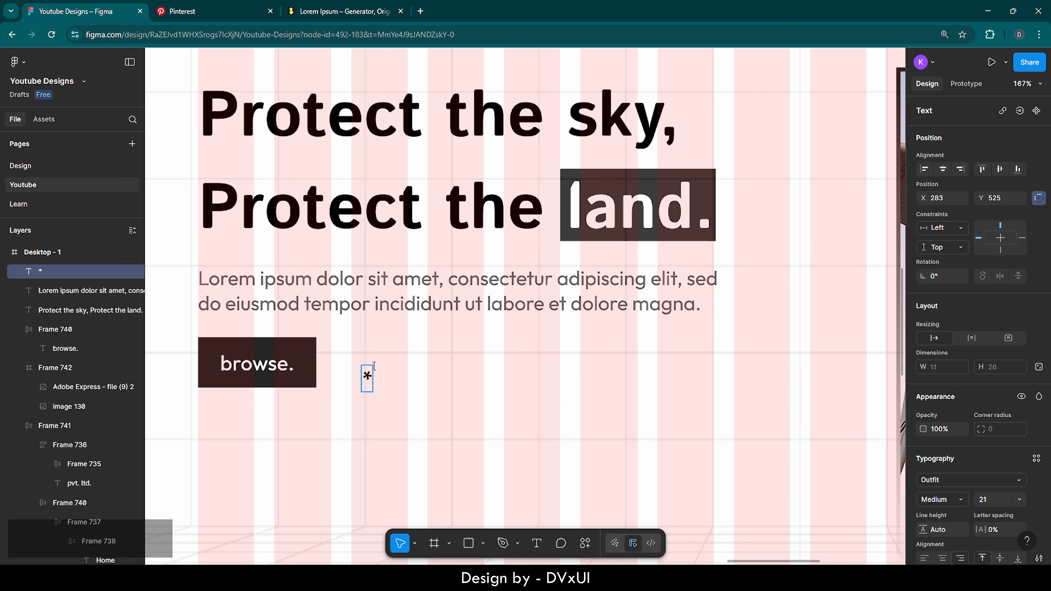
type("We onl")
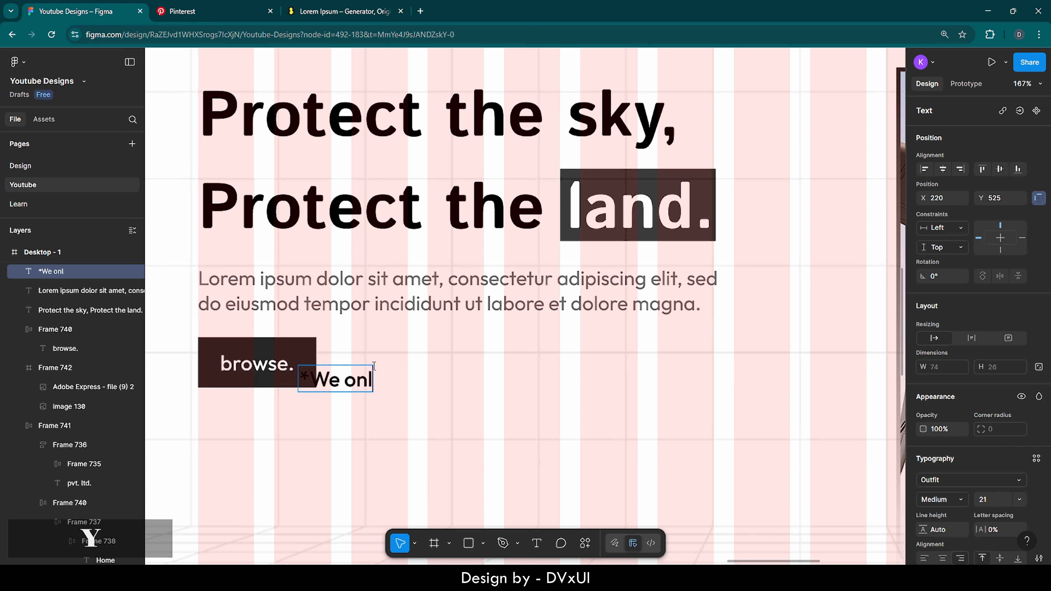
type("y deal")
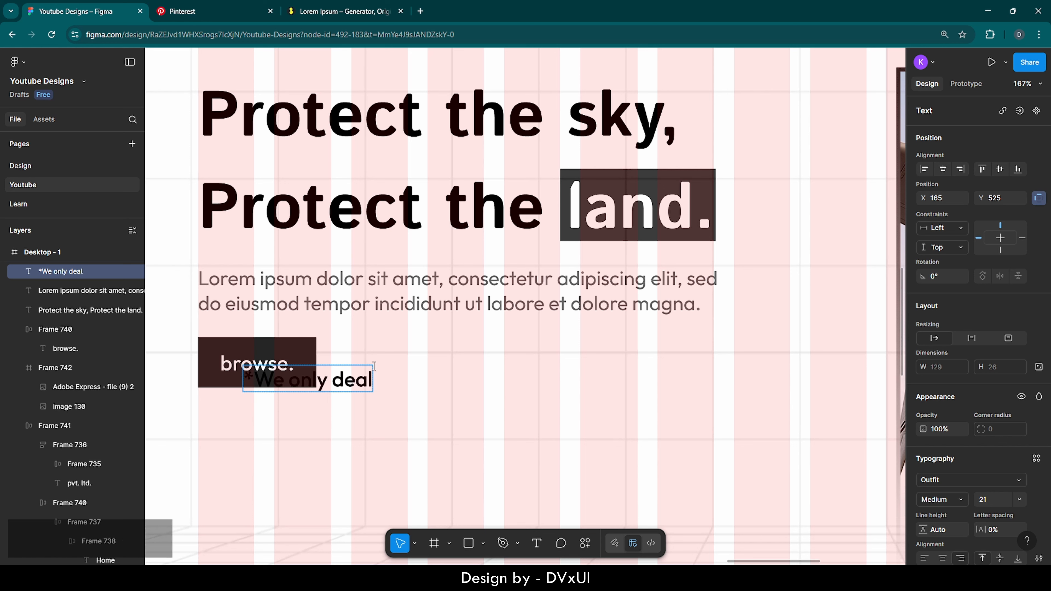
type(" with the")
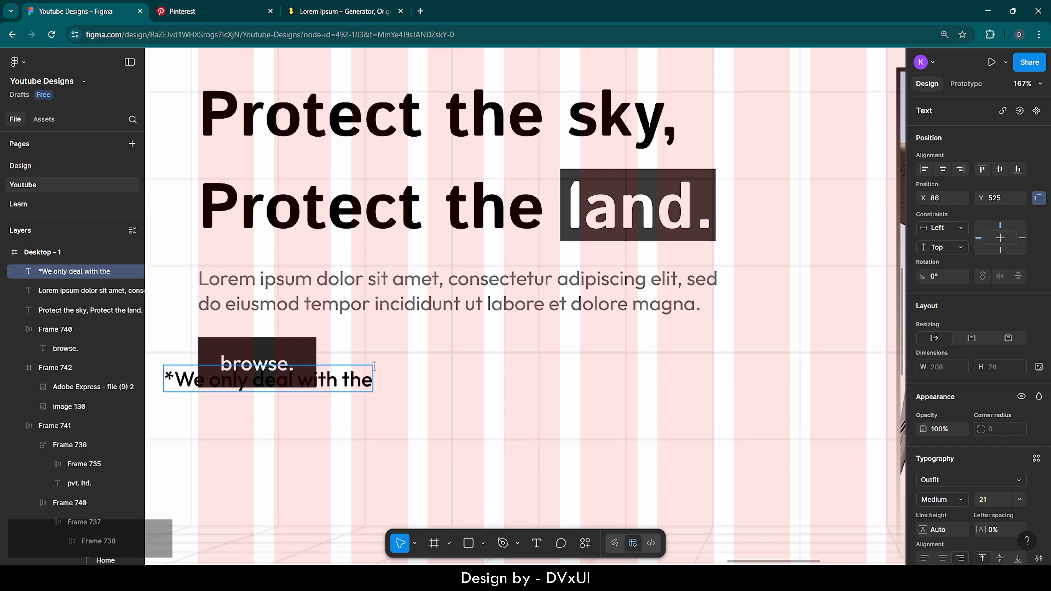
type(" government")
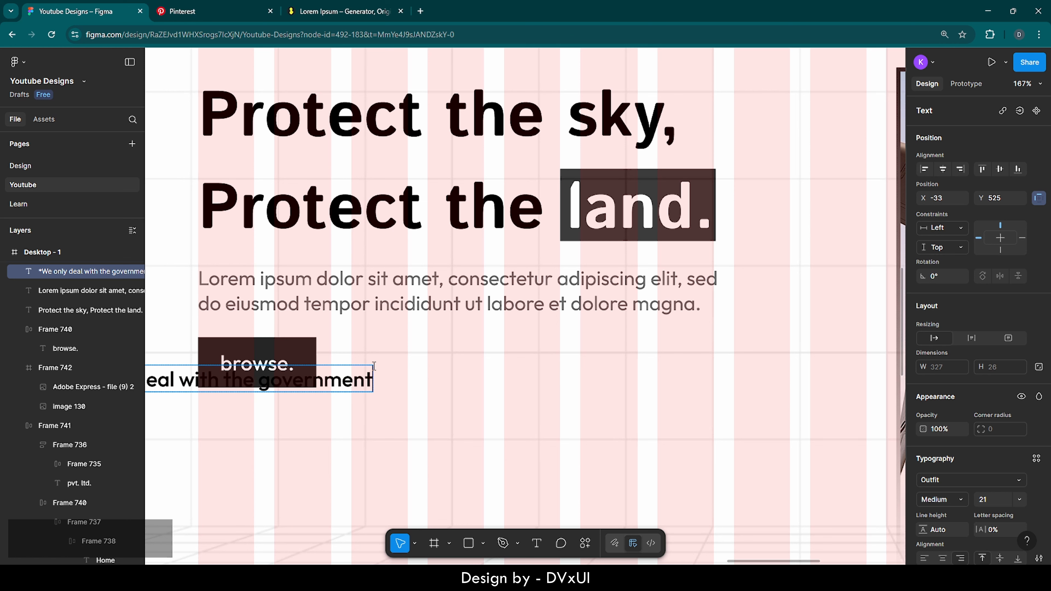
type(" authoriz")
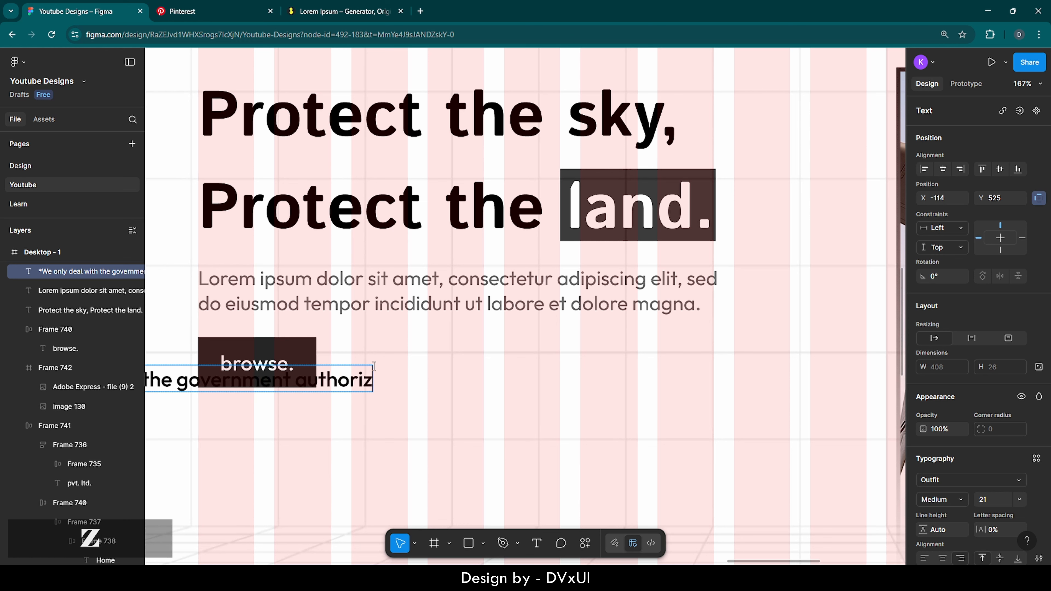
type("ed organ")
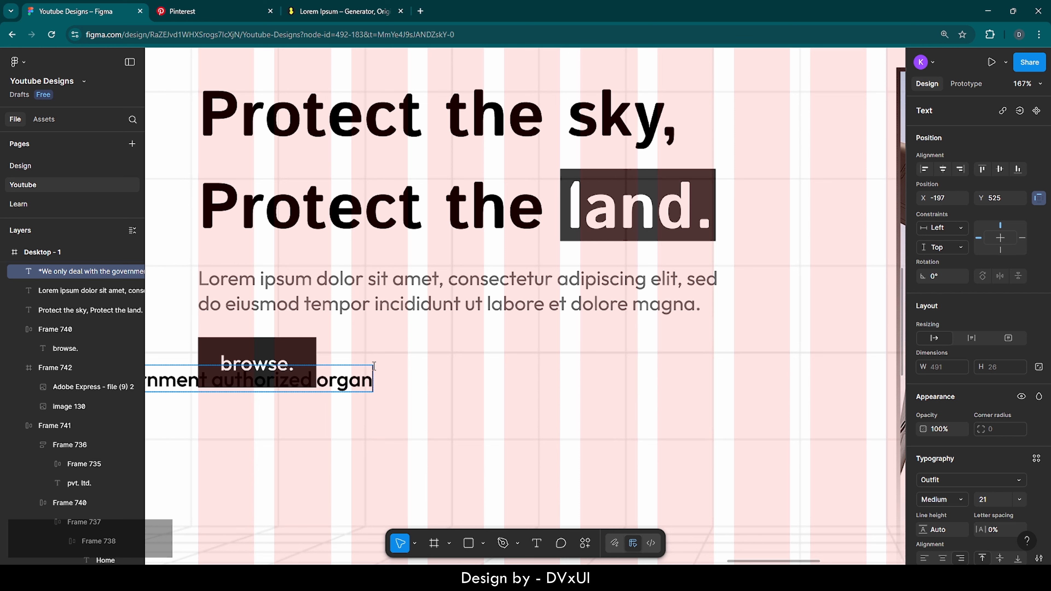
type("izations")
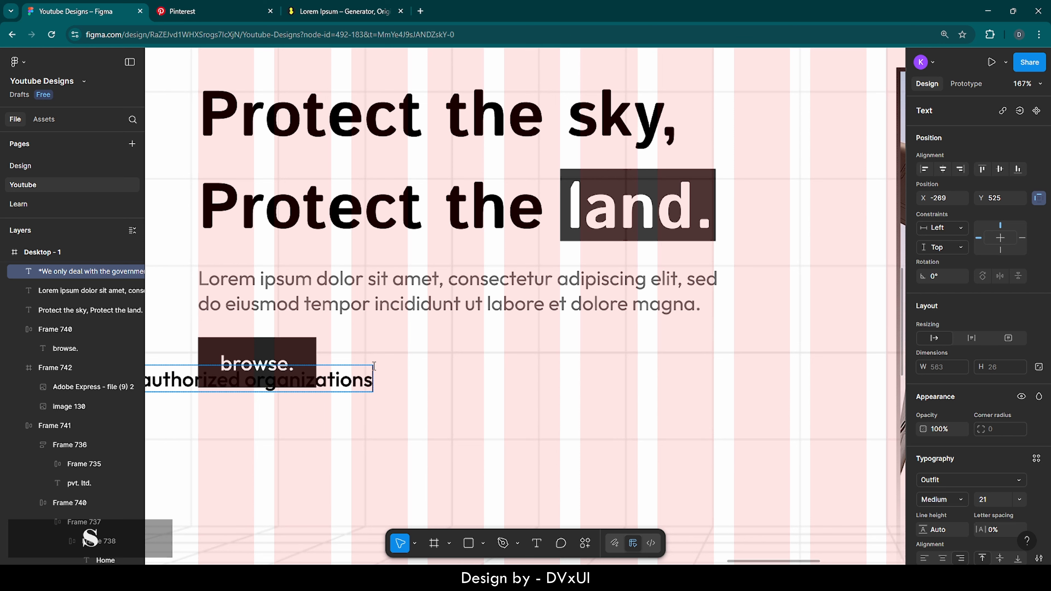
Set the government note's font size to 14 and its weight to Regular.
key("ctrl+a")
scroll(991, 485, "down", 2)
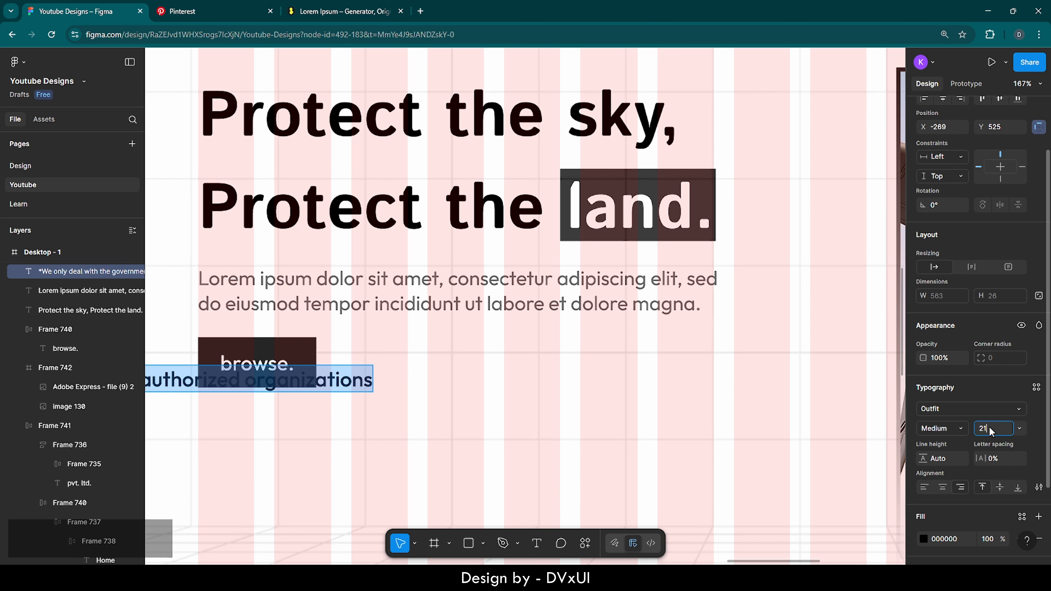
type("14")
key("Return")
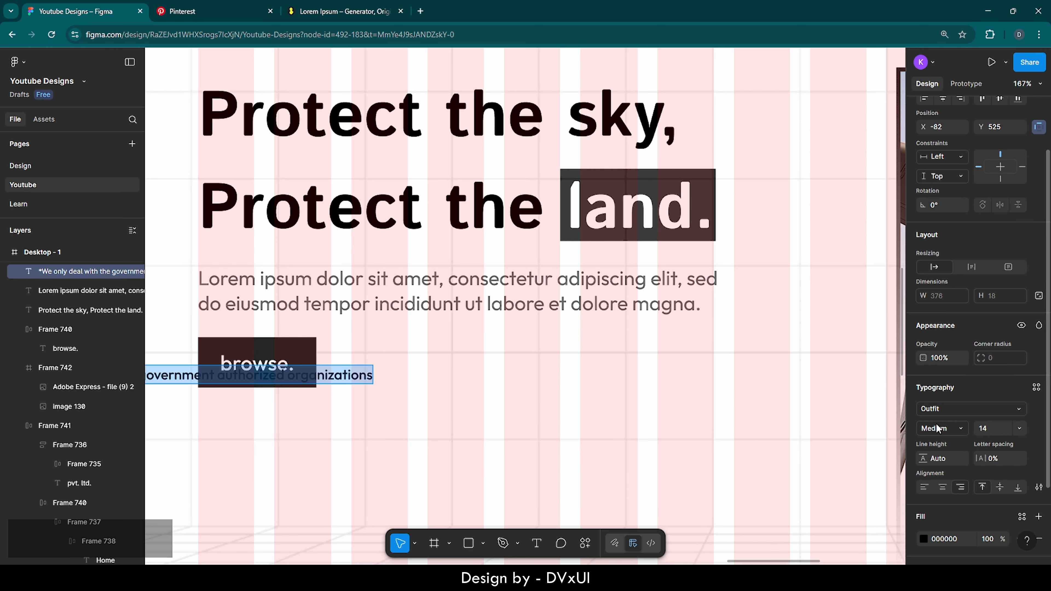
left_click(937, 428)
left_click(940, 411)
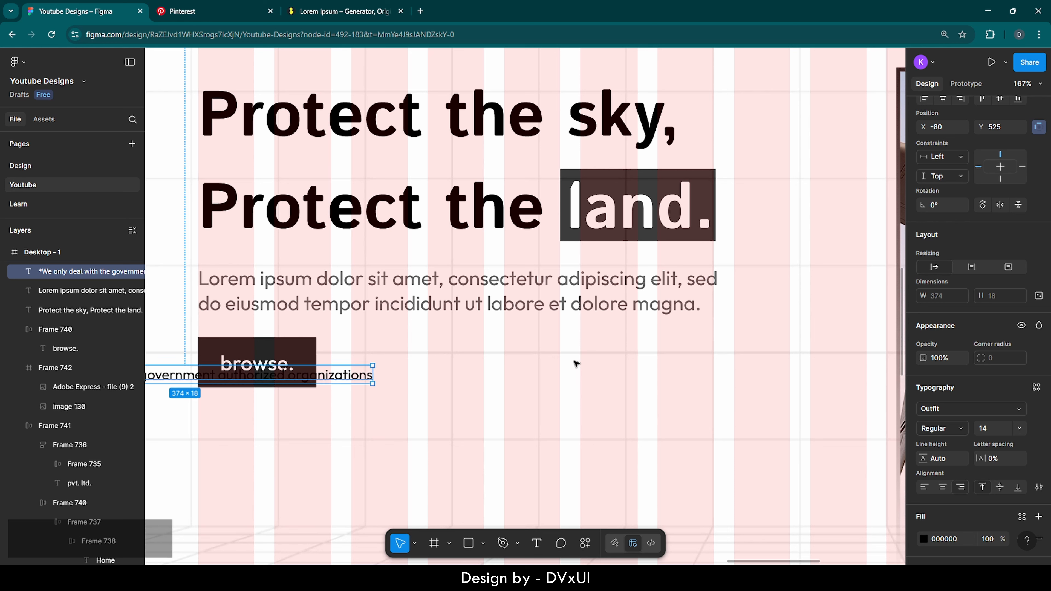
Move the government note to the right of the browse button, vertically centred on it with a small gap.
left_click_drag(338, 379, 690, 366)
left_click_drag(542, 364, 521, 364)
Set the fill opacity of the government note to 40%.
scroll(987, 501, "down", 3)
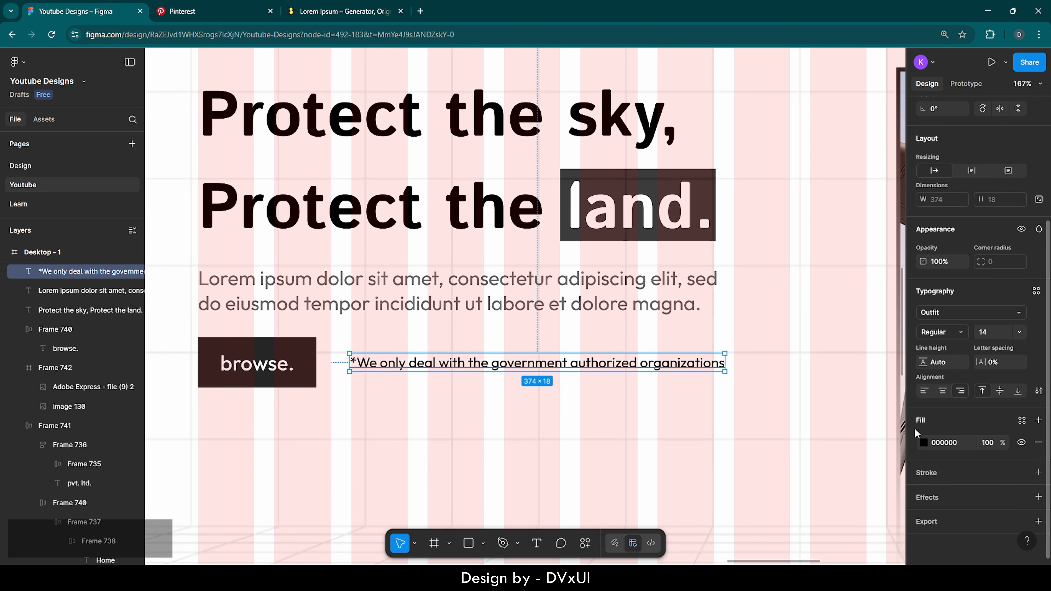
left_click(993, 443)
type("40")
key("Return")
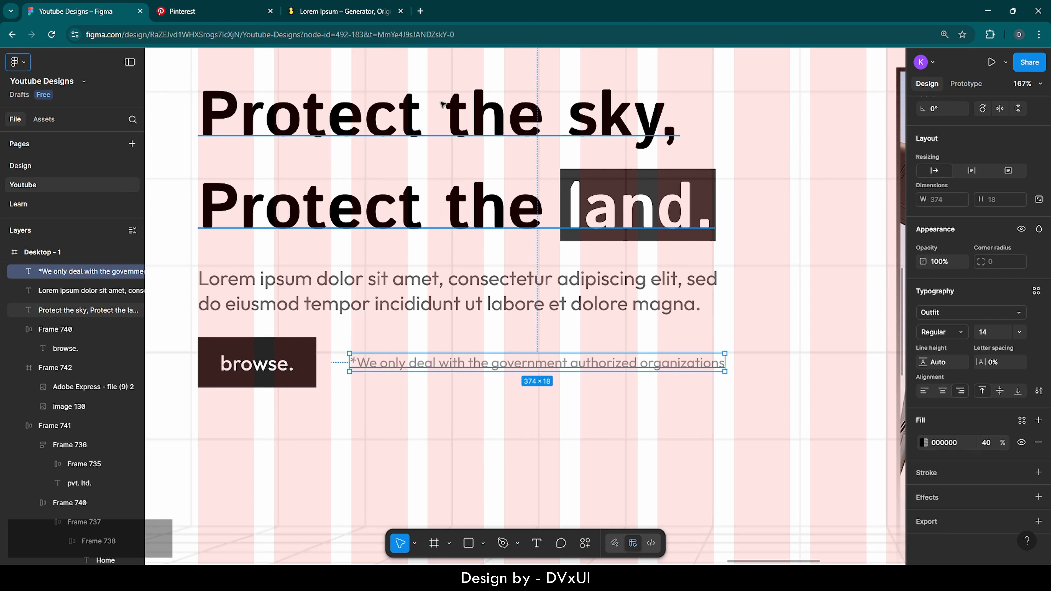
Change the headline's black text colour to 252525, leaving the white word as it is.
left_click(455, 115)
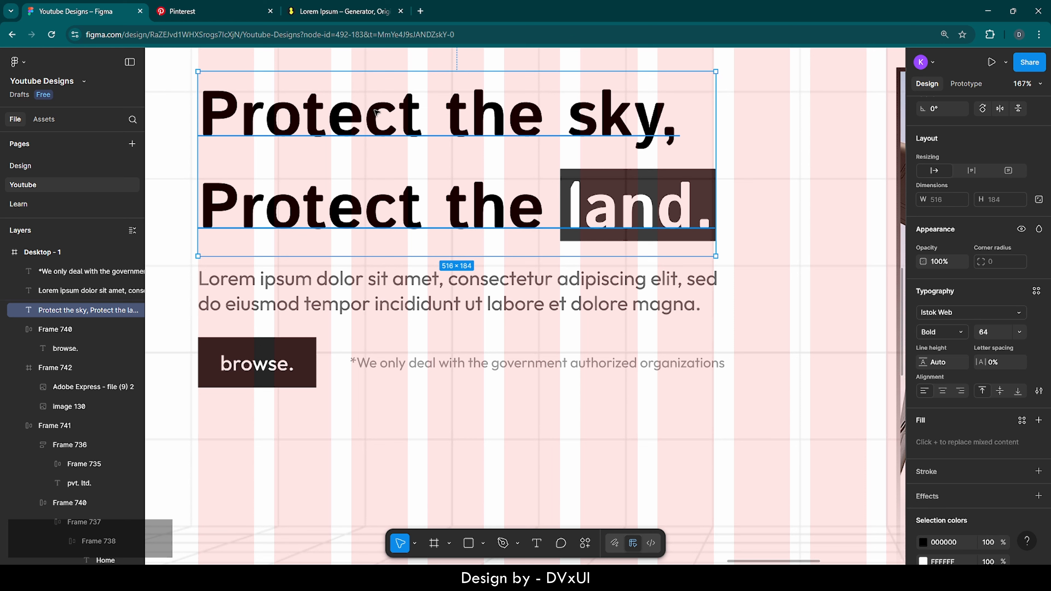
scroll(1025, 424, "down", 2)
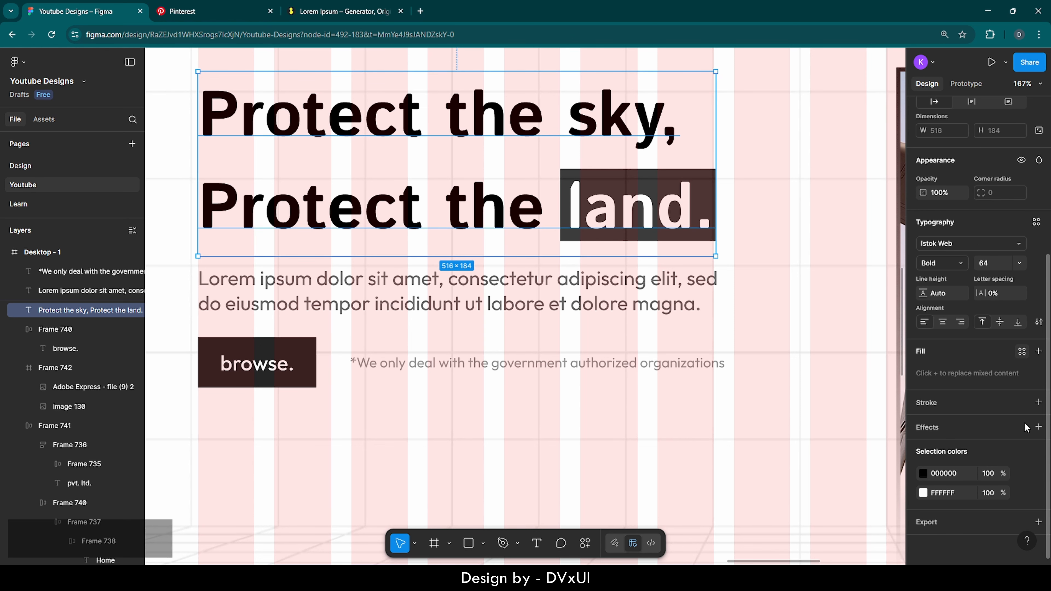
left_click(954, 473)
type("252525")
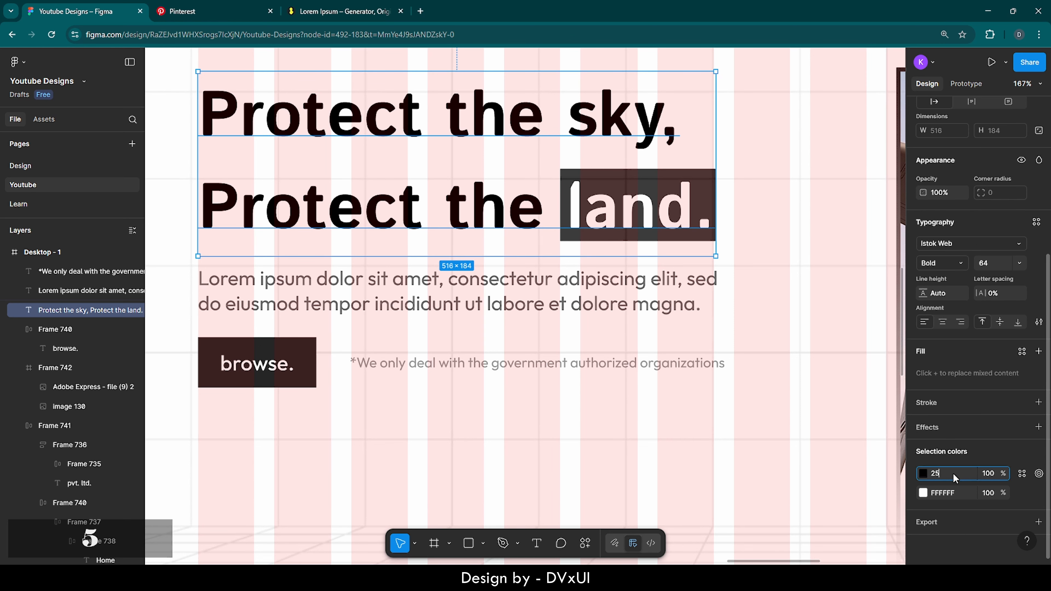
key("Return")
left_click(451, 425)
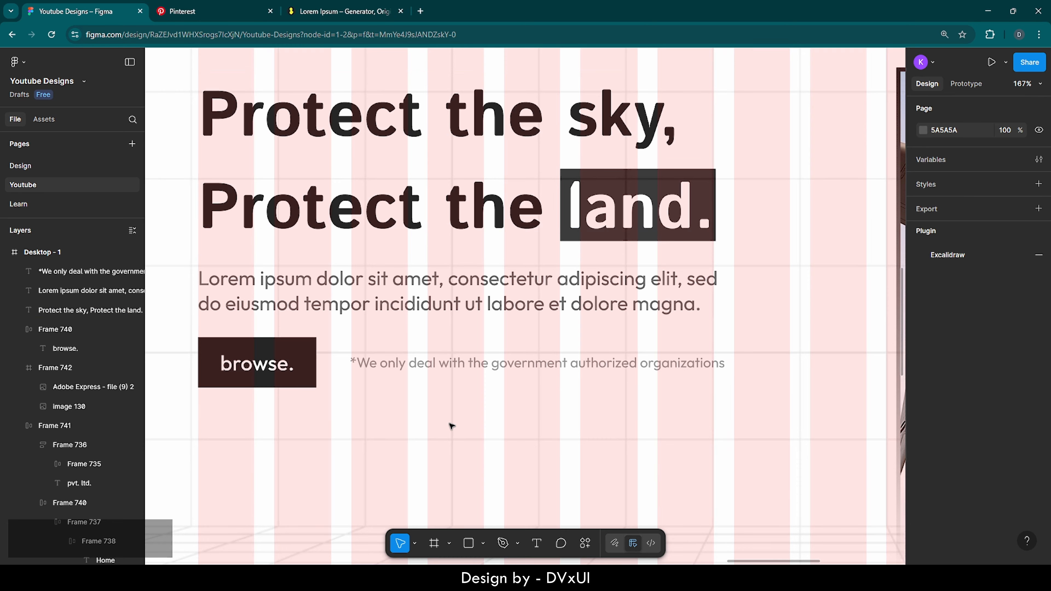
Add a 100 × 100 frame in the empty area below the browse button.
scroll(451, 425, "down", 5)
scroll(451, 425, "down", 2)
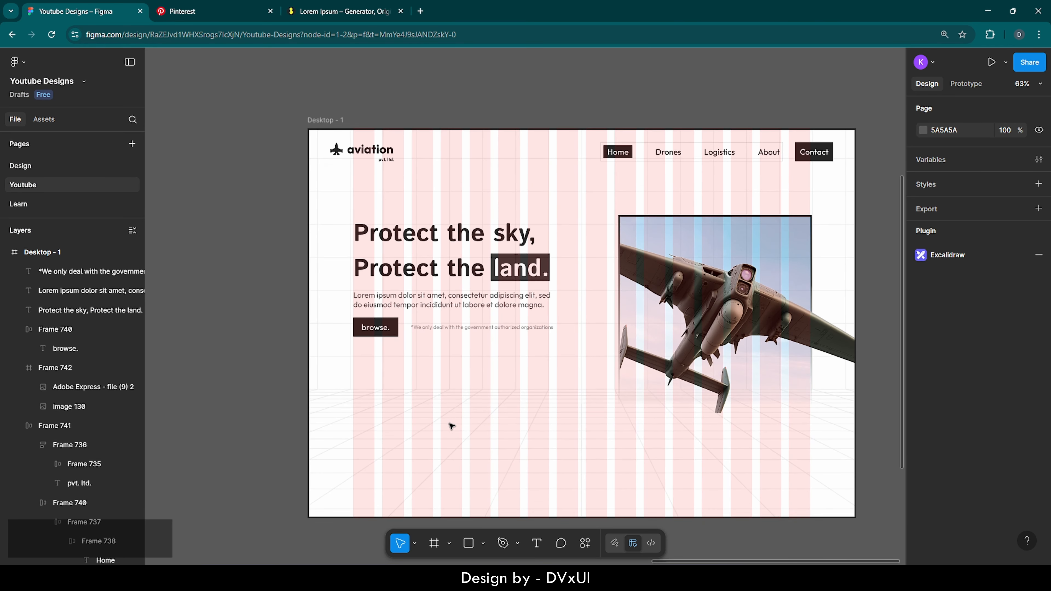
scroll(451, 425, "right", 3)
scroll(451, 426, "down", 1)
scroll(451, 425, "left", 1)
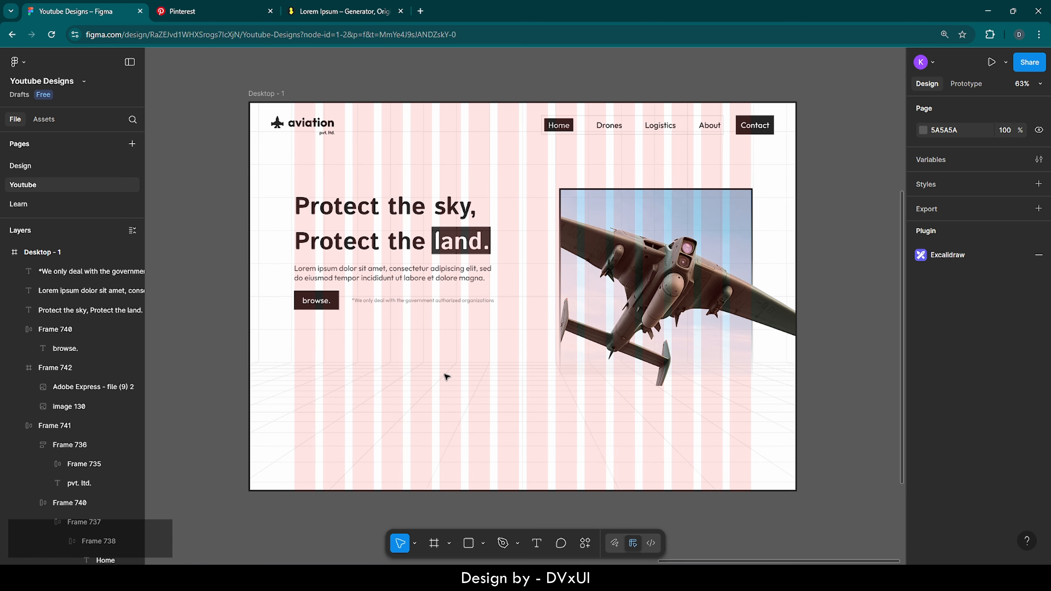
scroll(446, 376, "left", 2)
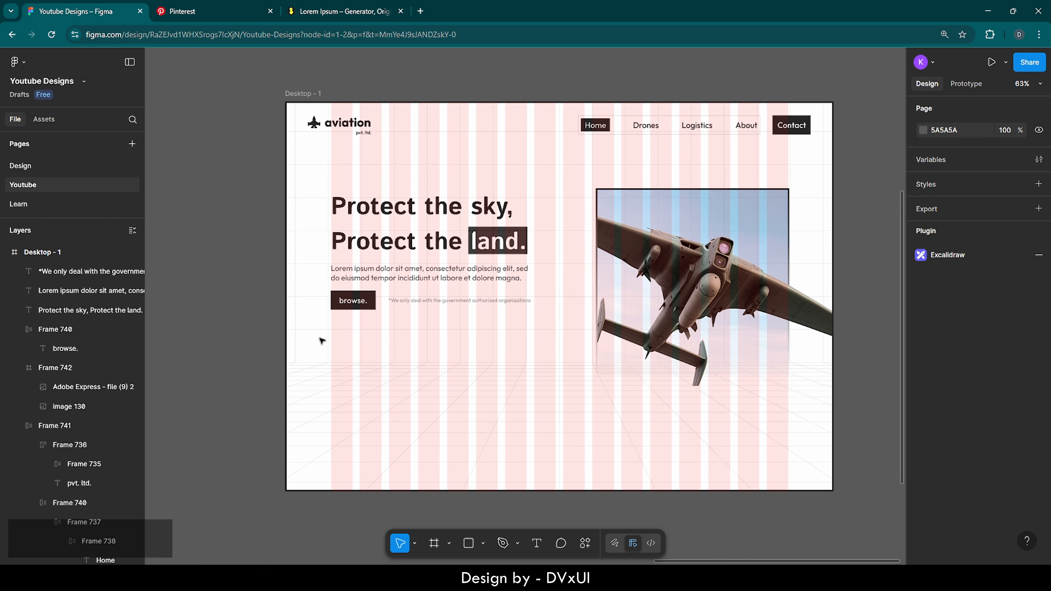
scroll(322, 340, "up", 5)
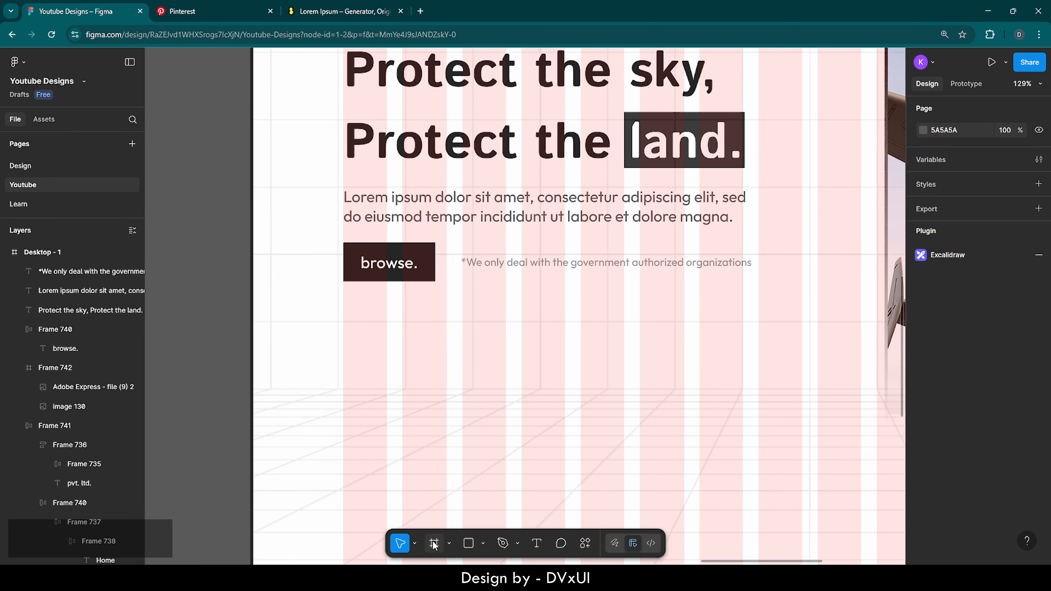
left_click(434, 544)
left_click(378, 399)
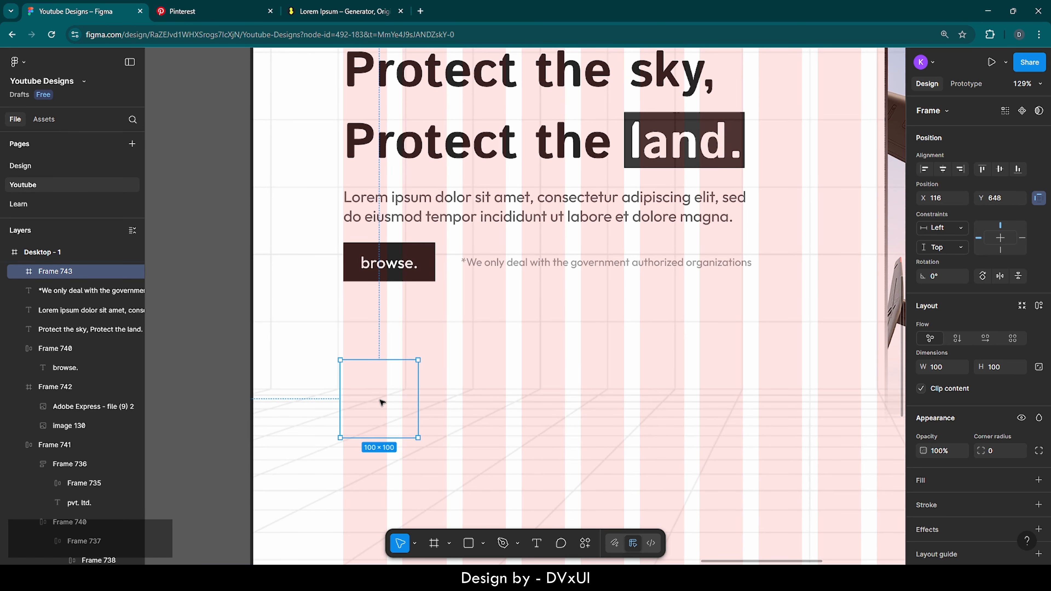
Give the new frame a solid red fill, D61A1A.
left_click(1039, 480)
left_click(924, 484)
left_click(817, 343)
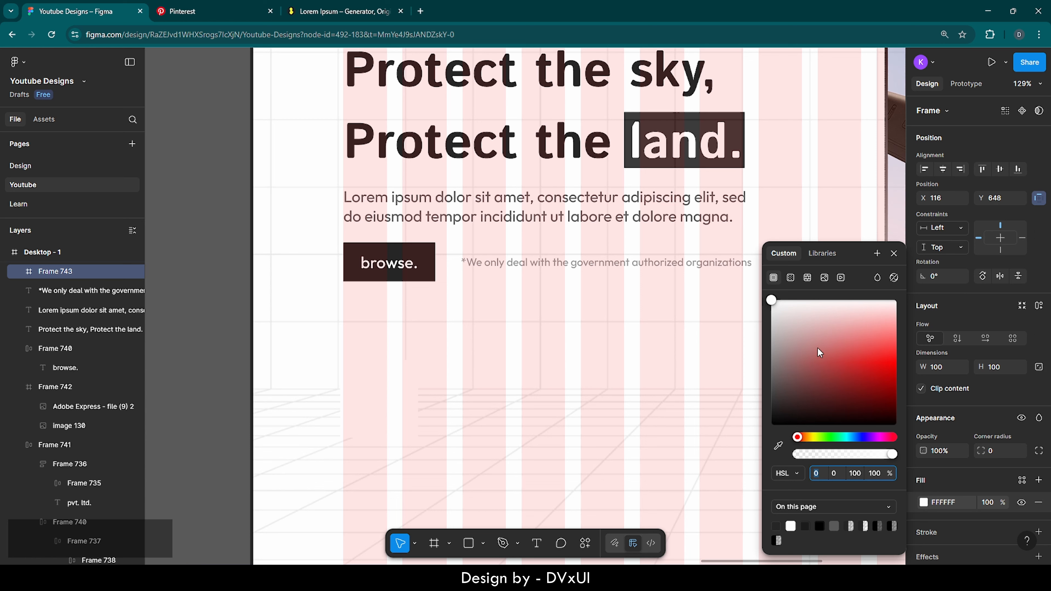
left_click_drag(828, 359, 869, 366)
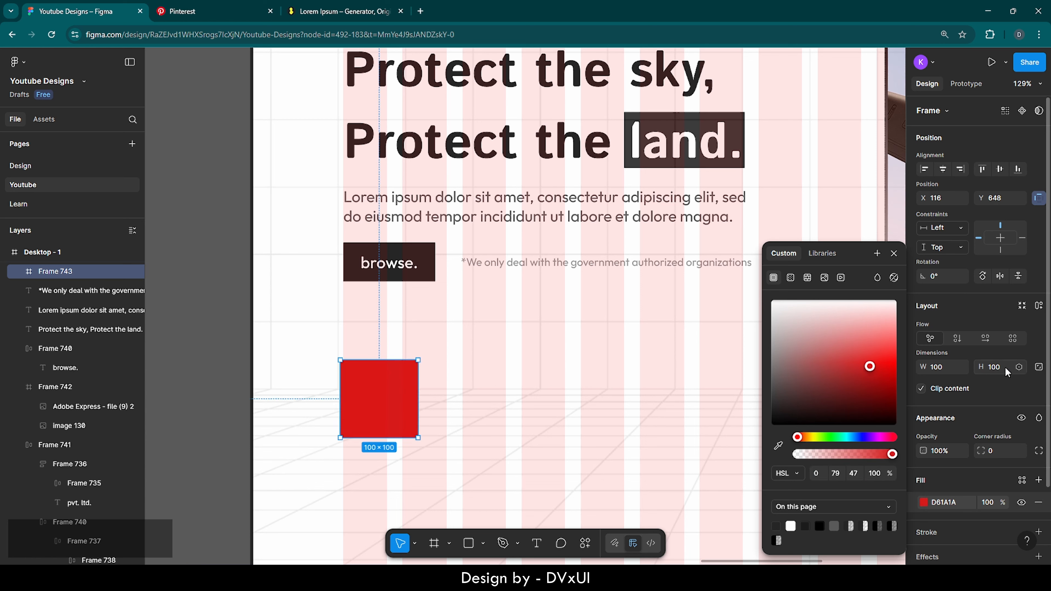
Set the red frame's width to 228 and its height to 152.
left_click(946, 366)
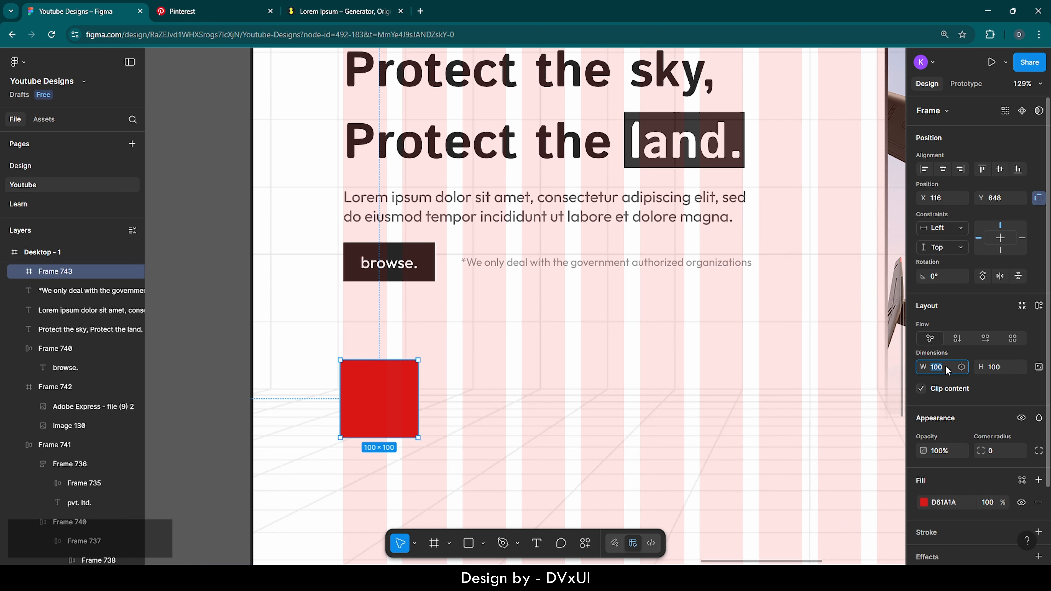
key("BackSpace")
type("228")
key("Return")
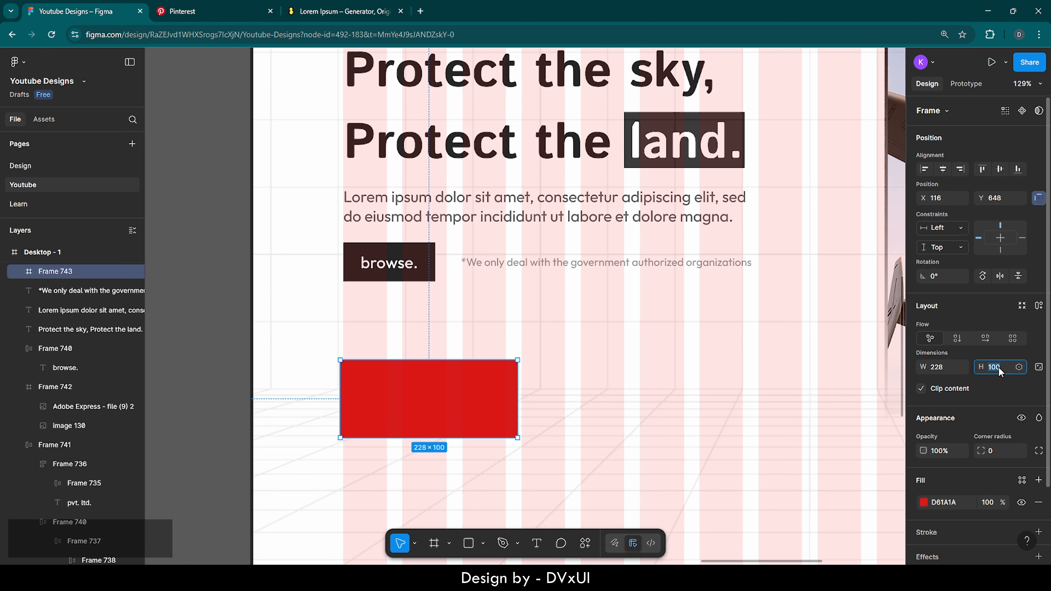
key("BackSpace")
type("152")
key("Return")
Move the red frame just below the browse button, aligned with its left edge at X 120, Y 580.
scroll(518, 396, "down", 3)
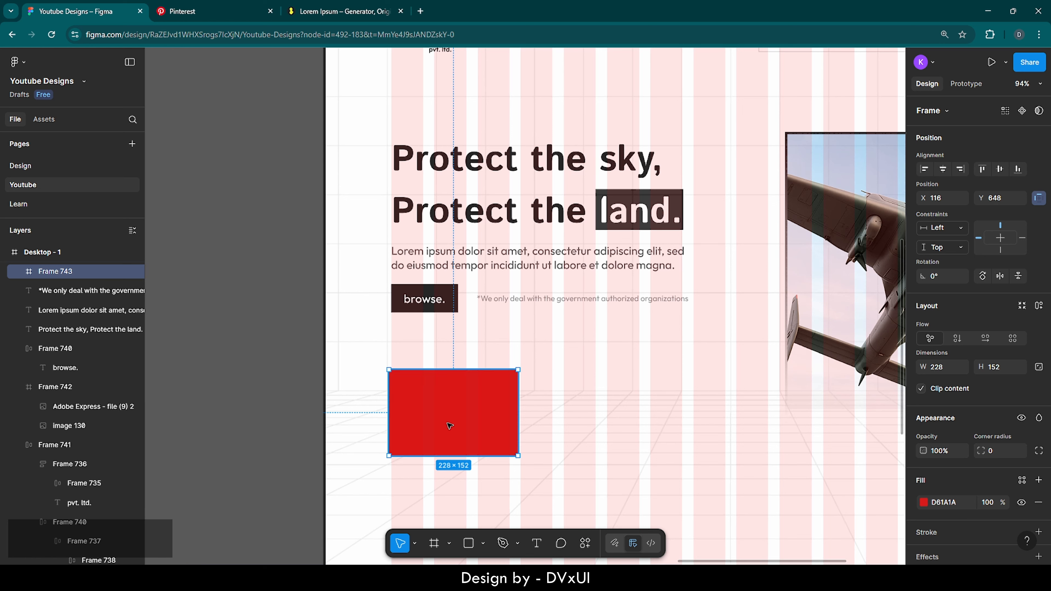
left_click_drag(450, 422, 453, 386)
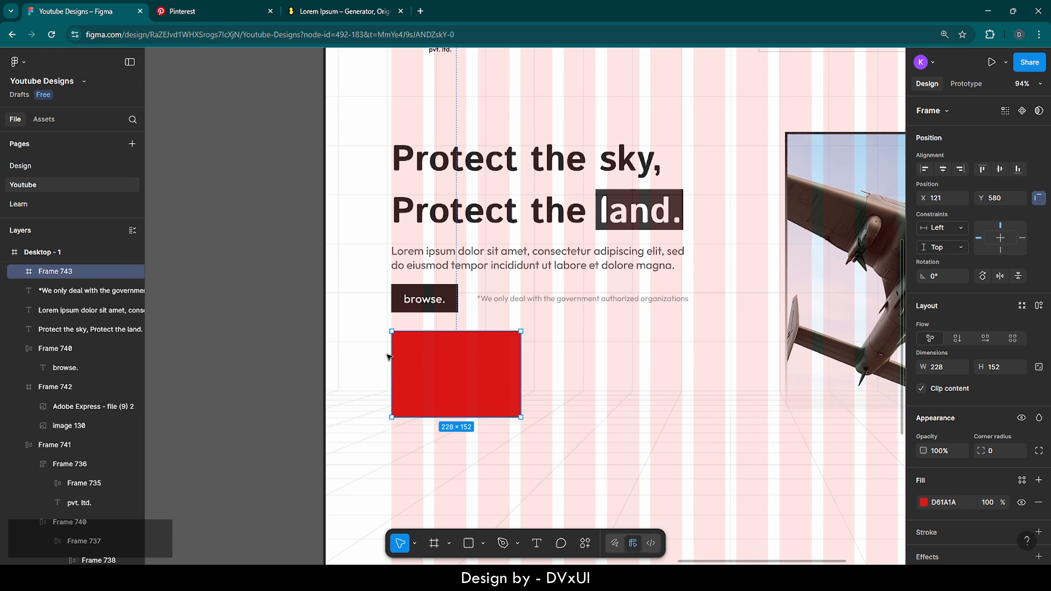
scroll(387, 353, "up", 10)
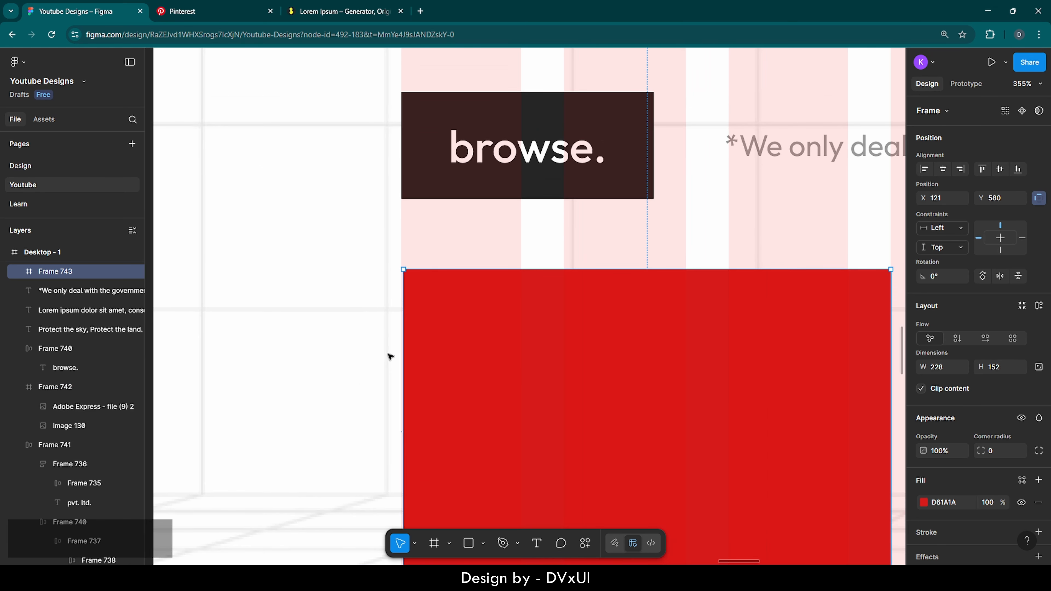
scroll(371, 385, "up", 6)
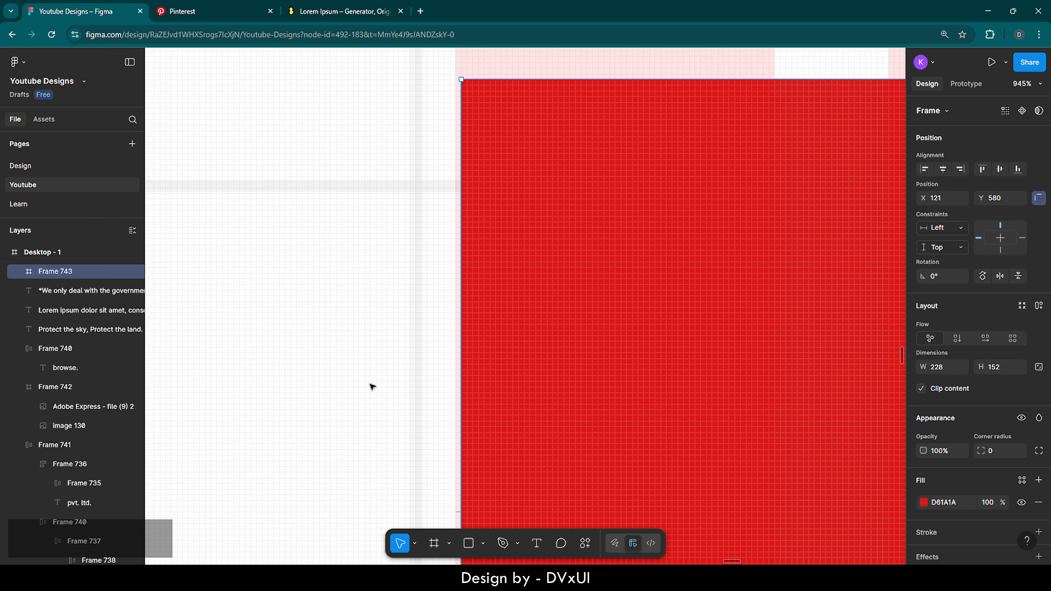
key("Left")
scroll(371, 386, "down", 10)
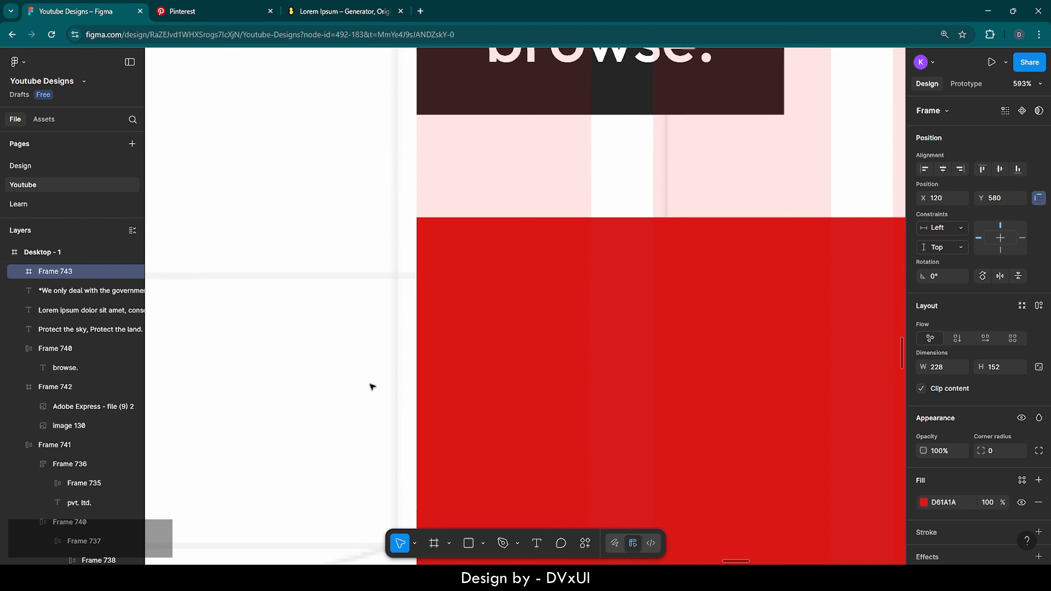
scroll(371, 386, "down", 5)
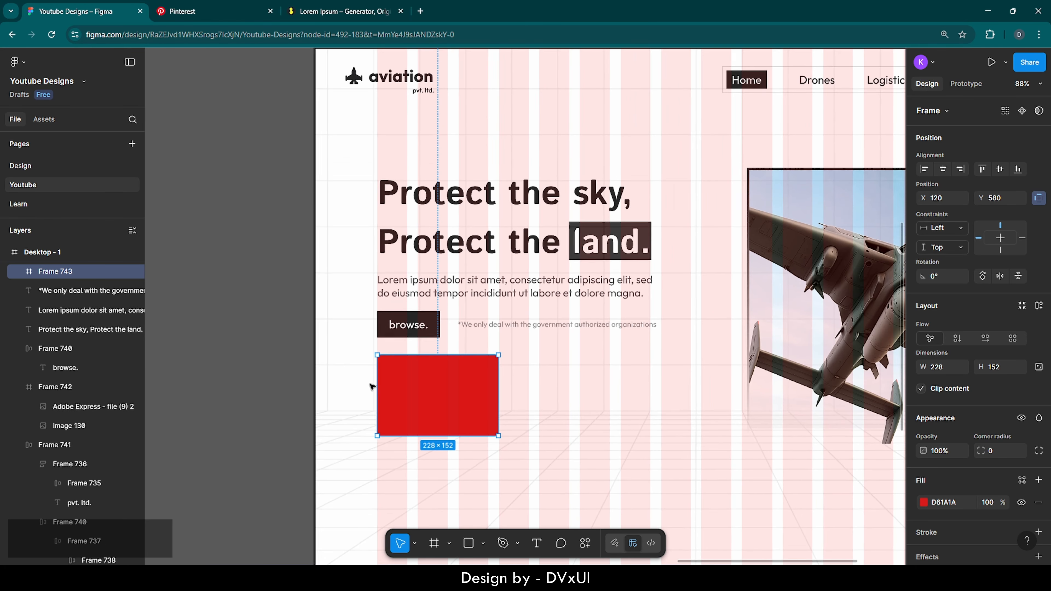
Copy the small flying drone photo beside the sky image in the Resources frame.
scroll(371, 386, "right", 4)
scroll(372, 386, "right", 2)
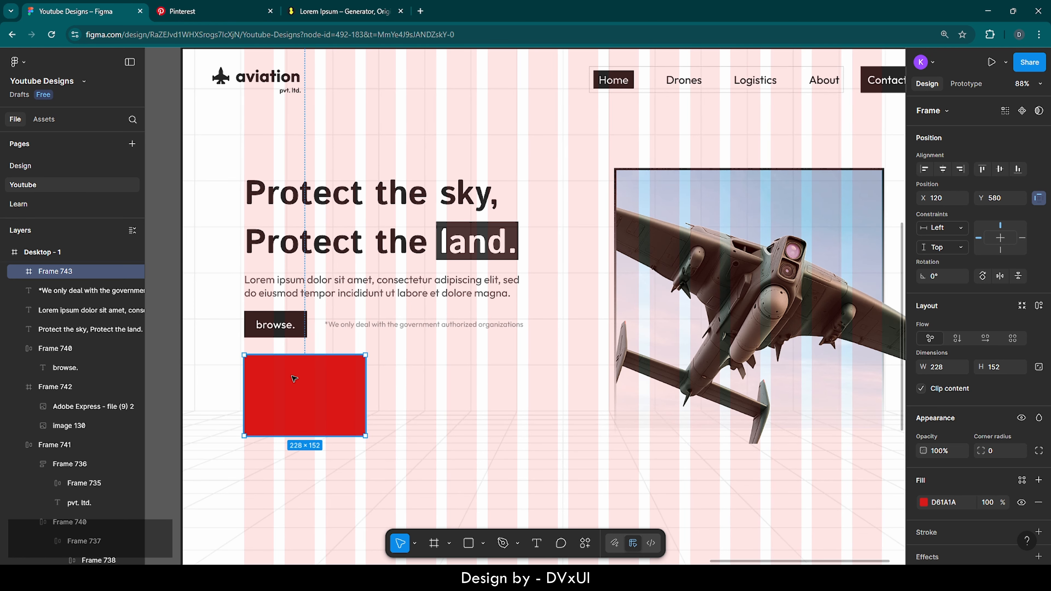
left_click(5, 252)
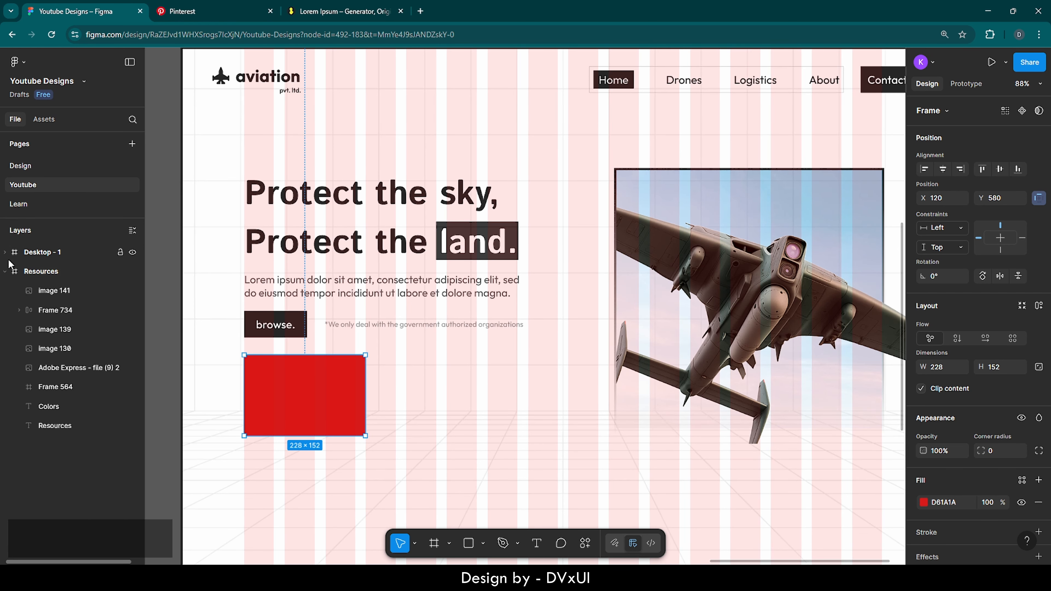
left_click(17, 273)
key("shift+2")
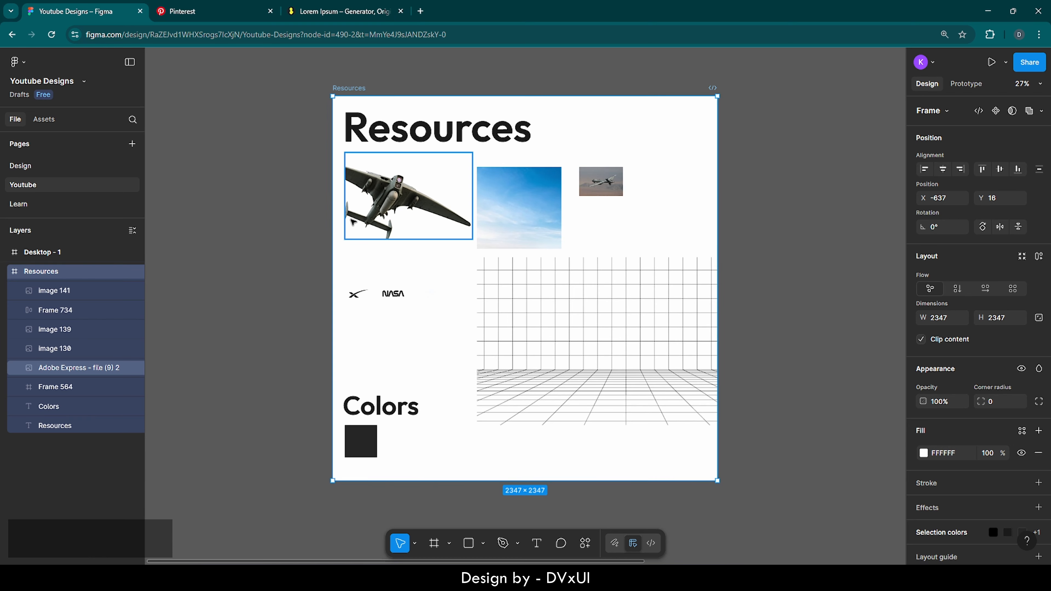
left_click(602, 182)
key("ctrl+c")
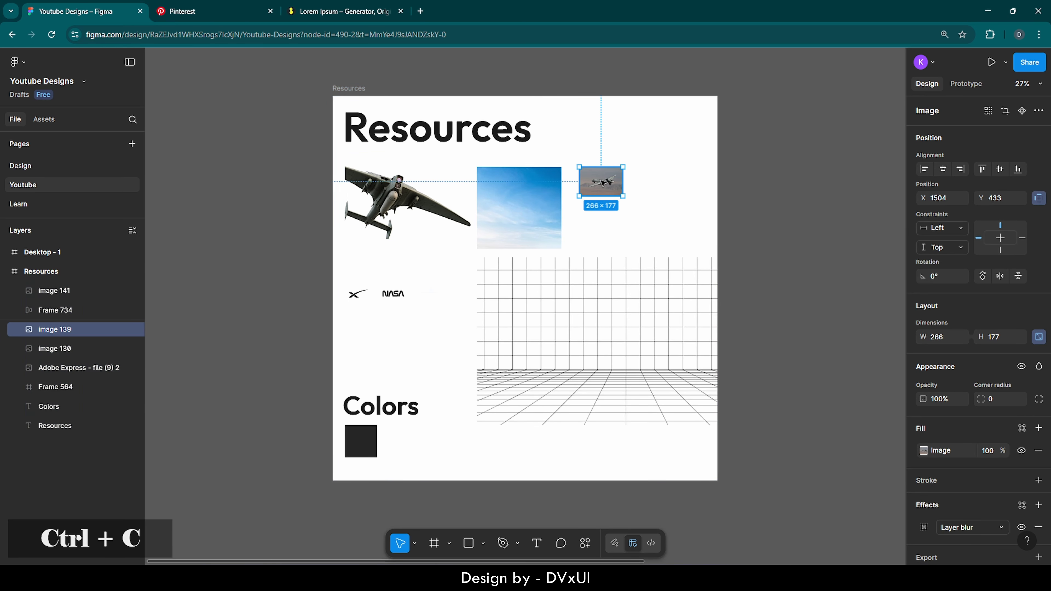
Paste the copied drone photo inside the red frame of Desktop - 1.
left_click(17, 252)
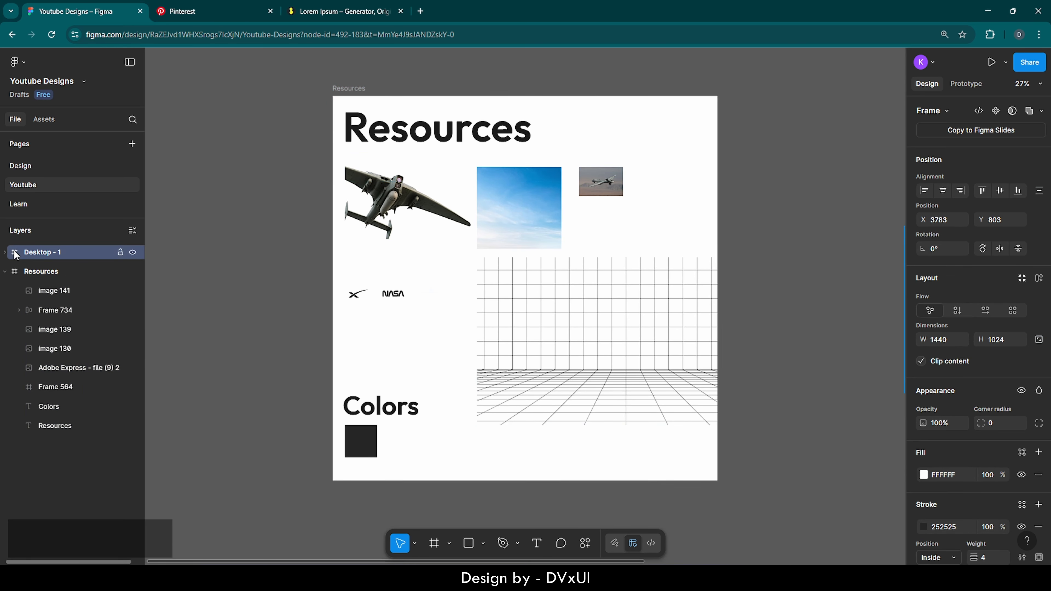
key("shift+2")
left_click(343, 334)
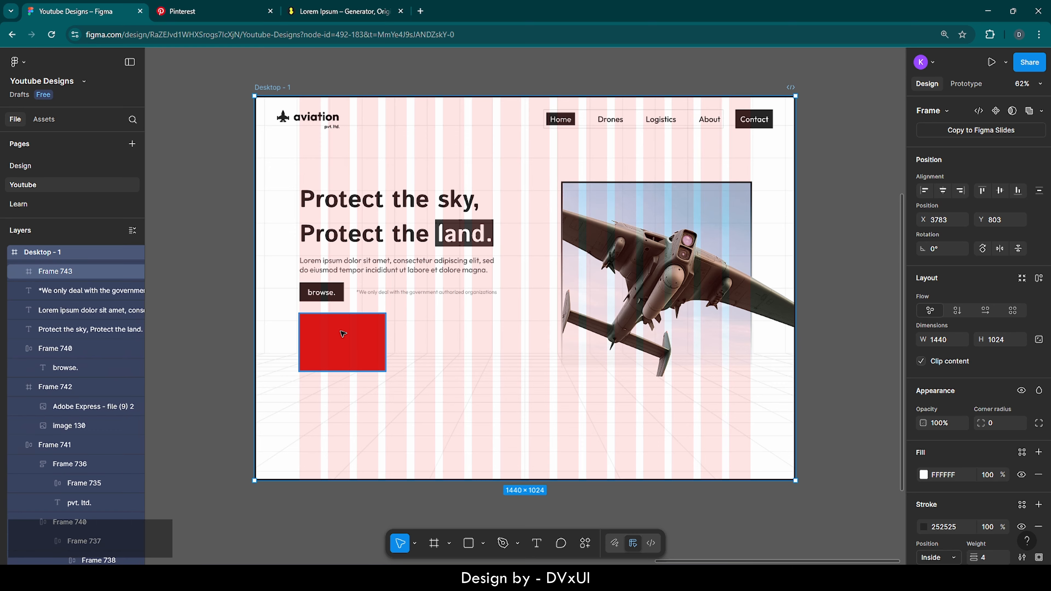
key("ctrl+v")
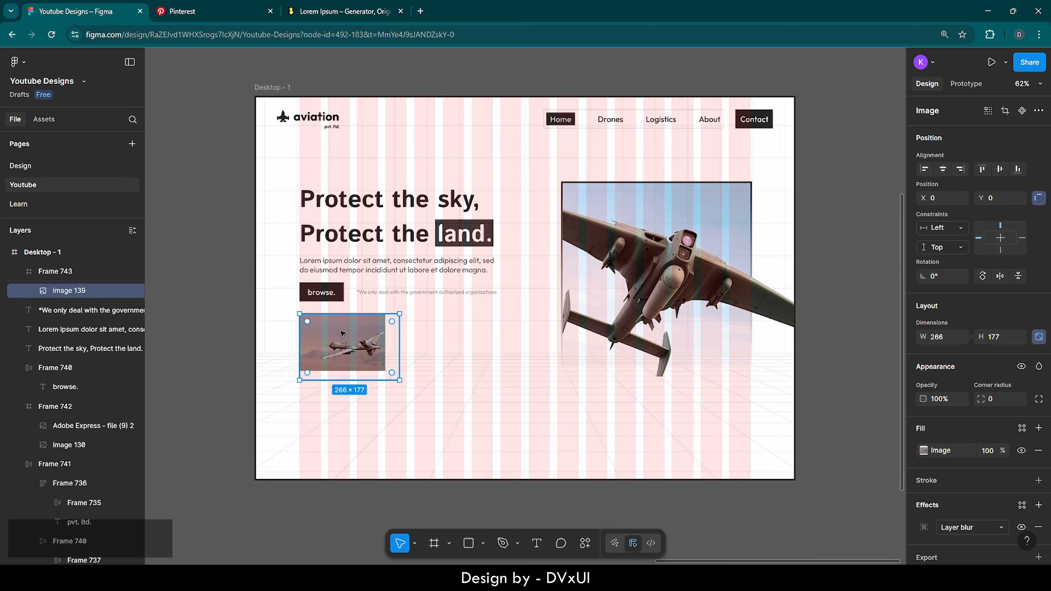
Scale the pasted drone photo down to 239 × 159 and centre it horizontally and vertically in its frame.
scroll(343, 334, "up", 5)
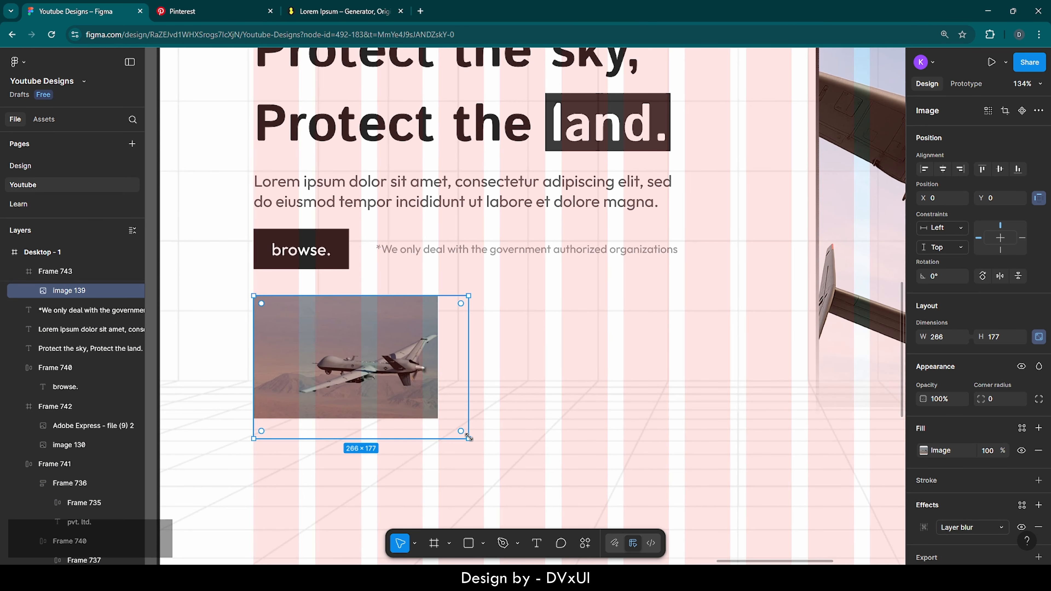
left_click_drag(469, 437, 447, 424)
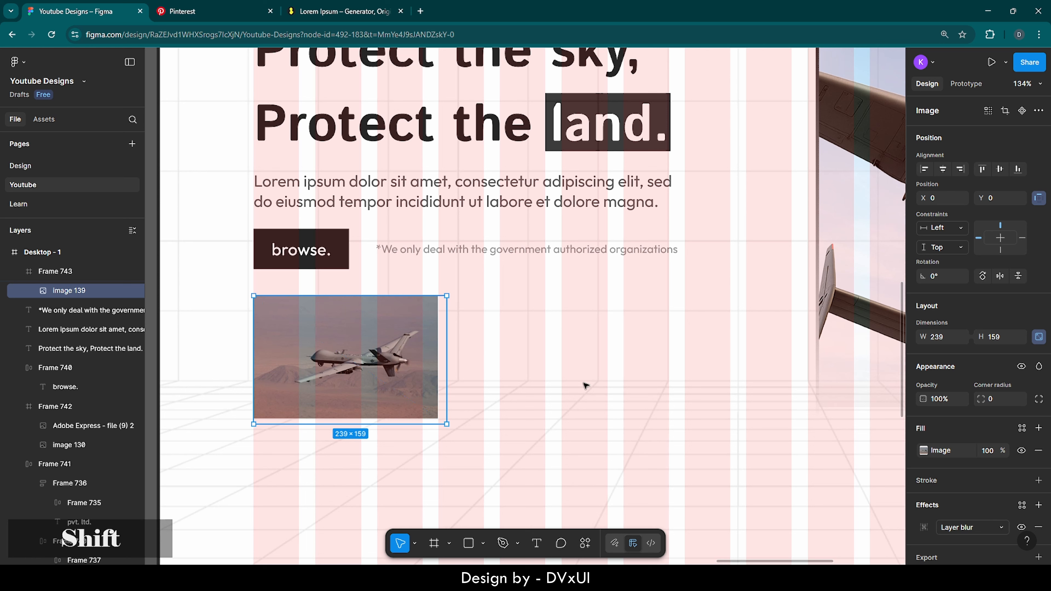
left_click(944, 170)
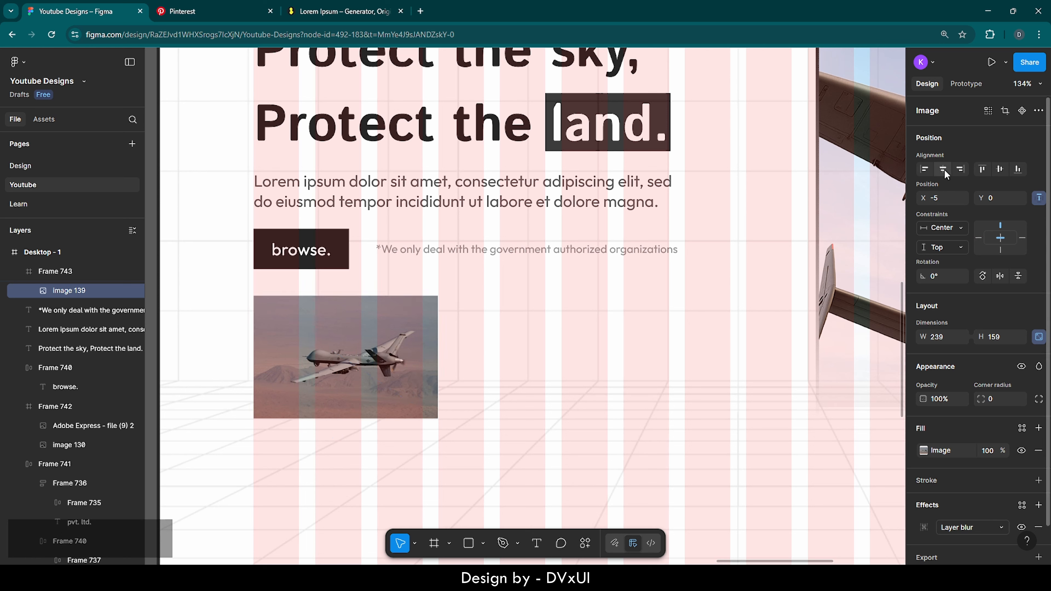
left_click(999, 168)
left_click(525, 382)
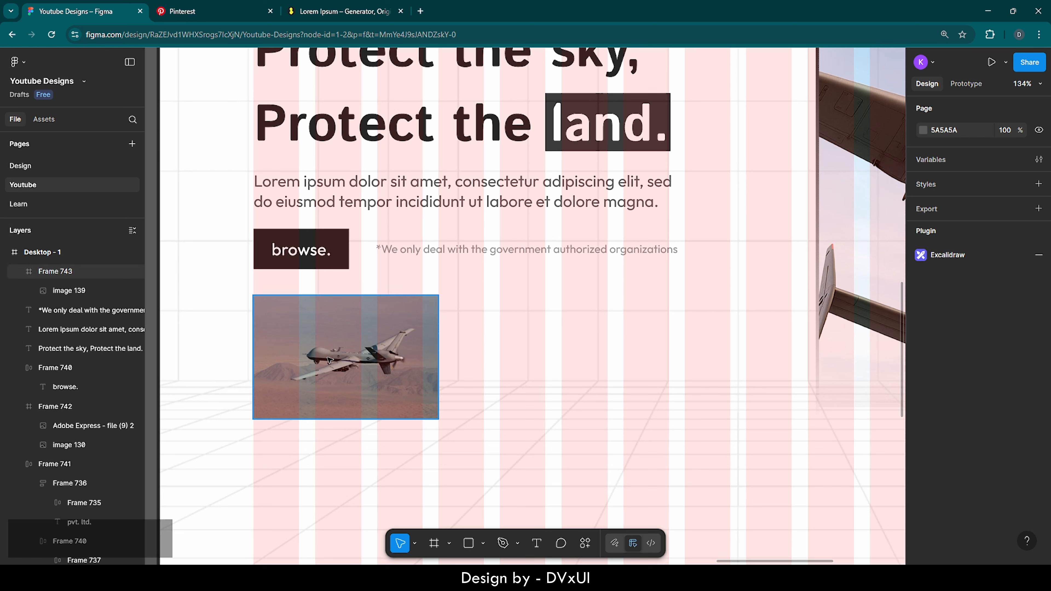
Find "play" icons with the Iconify plugin and place the solid circular play icon on Desktop - 1, outside the drone thumbnail.
right_click(475, 318)
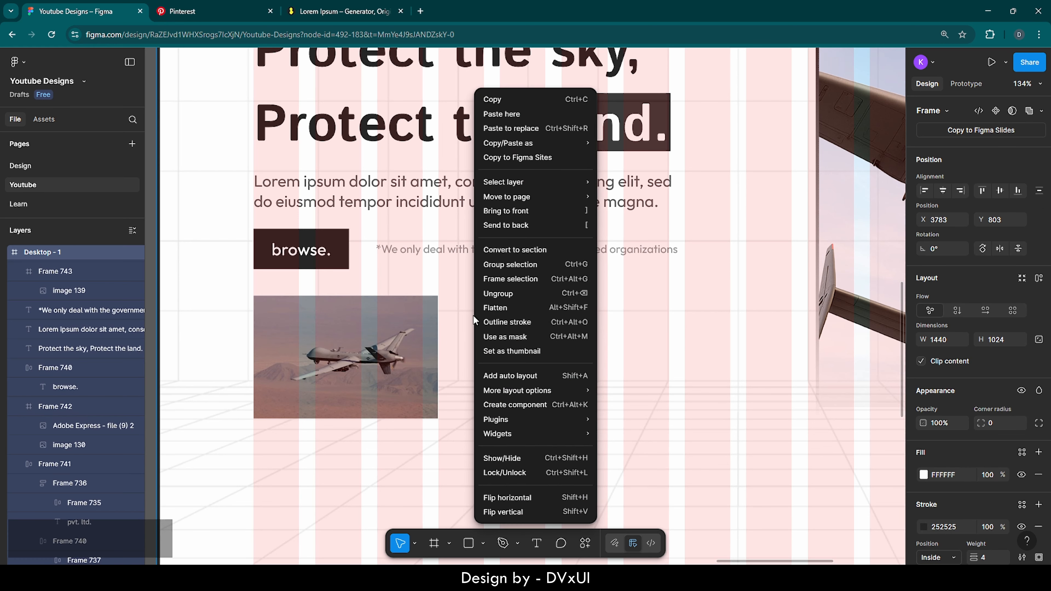
mouse_move(504, 421)
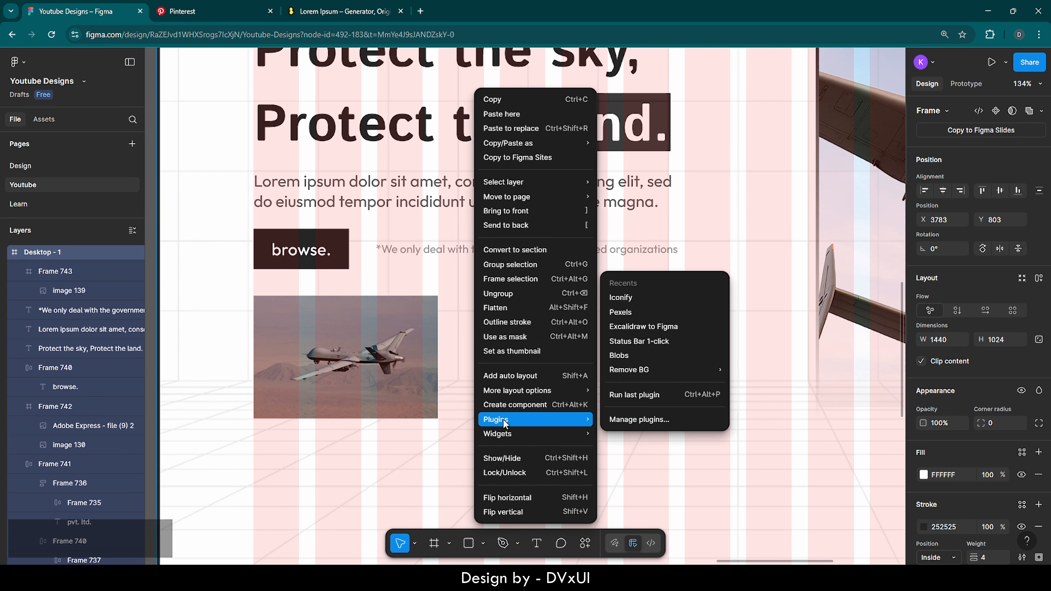
left_click(633, 298)
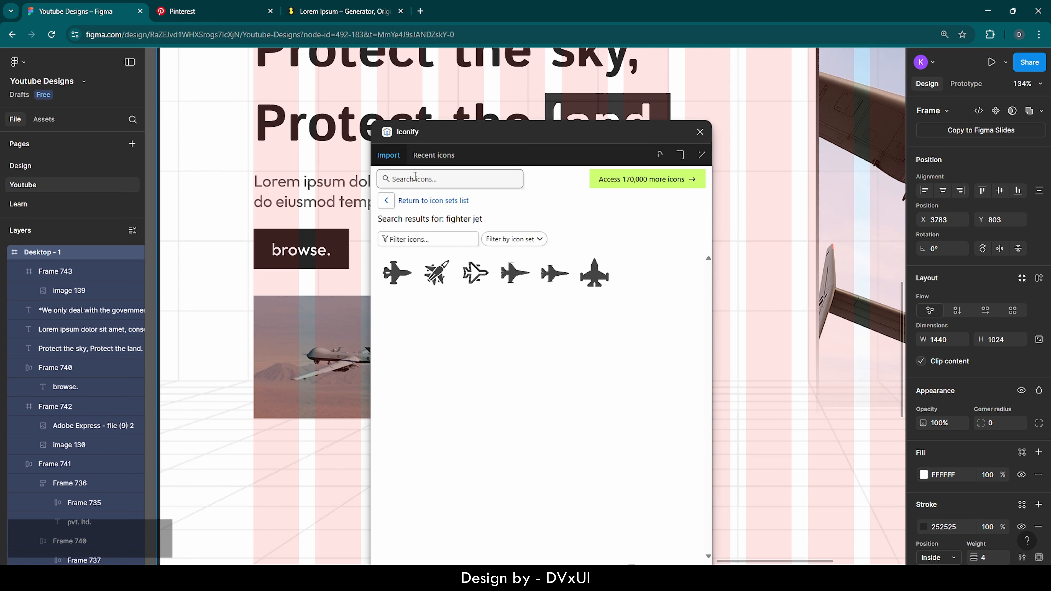
type("play")
key("Return")
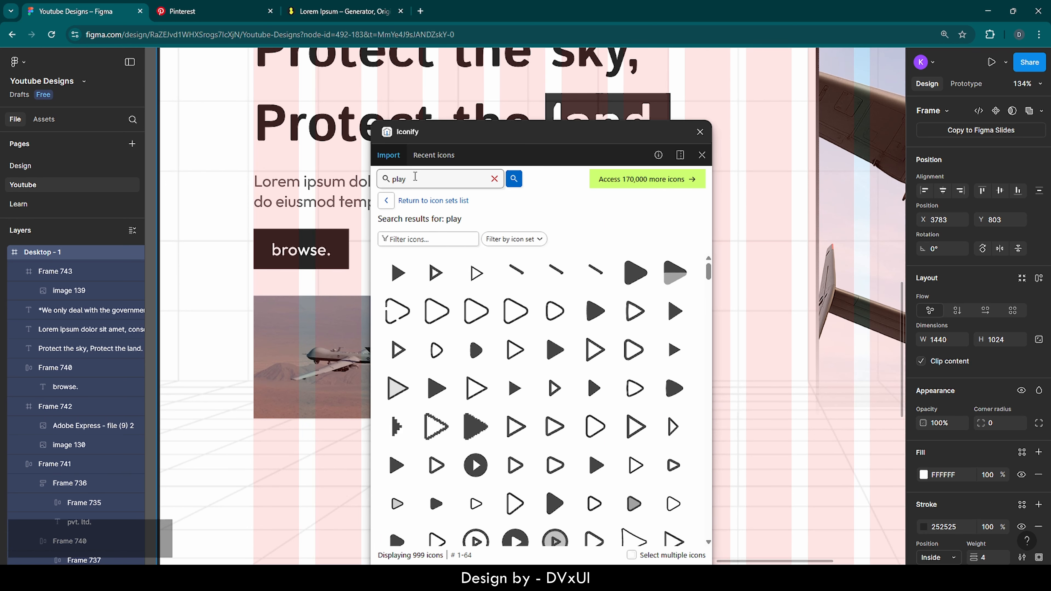
scroll(514, 395, "down", 5)
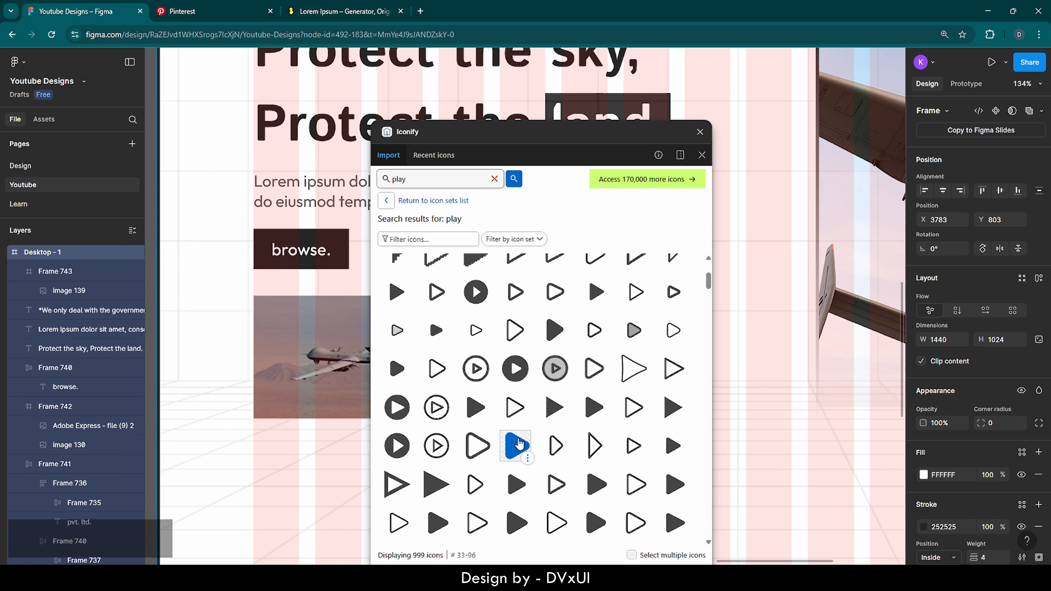
left_click_drag(515, 348, 745, 396)
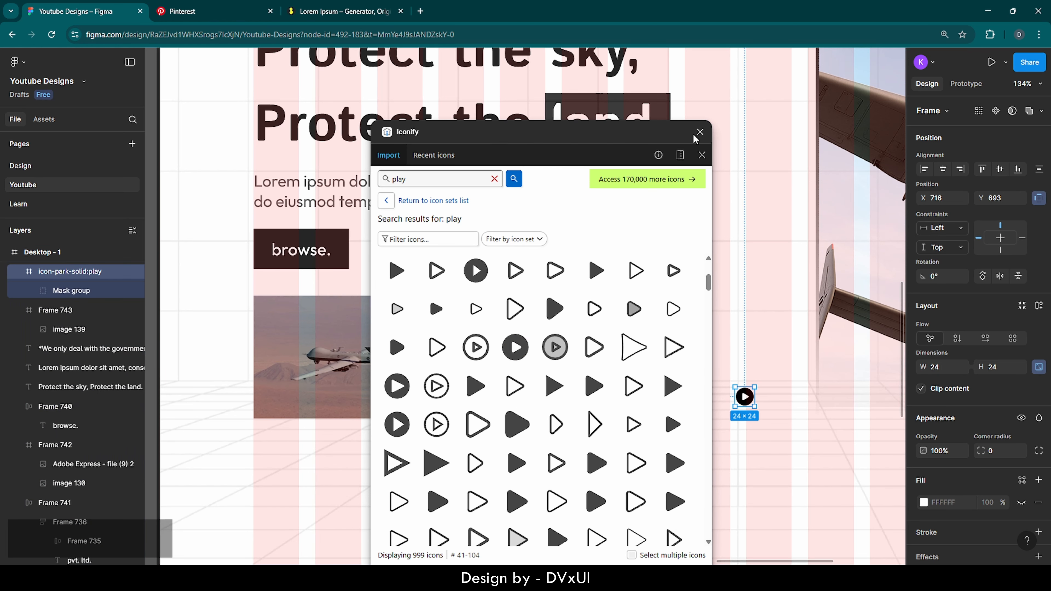
Search Iconify for "chevron right", place the solid filled chevron icon beside the play icon on Desktop - 1, and close the plugin.
left_click(430, 178)
key("BackSpace")
key("BackSpace")
key("BackSpace")
key("BackSpace")
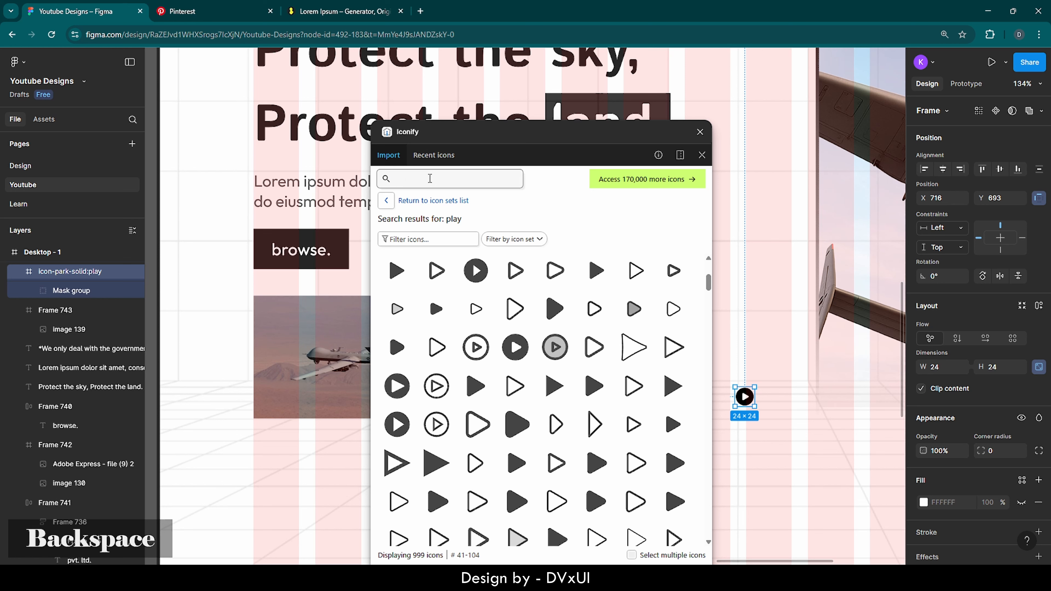
type("chevron right")
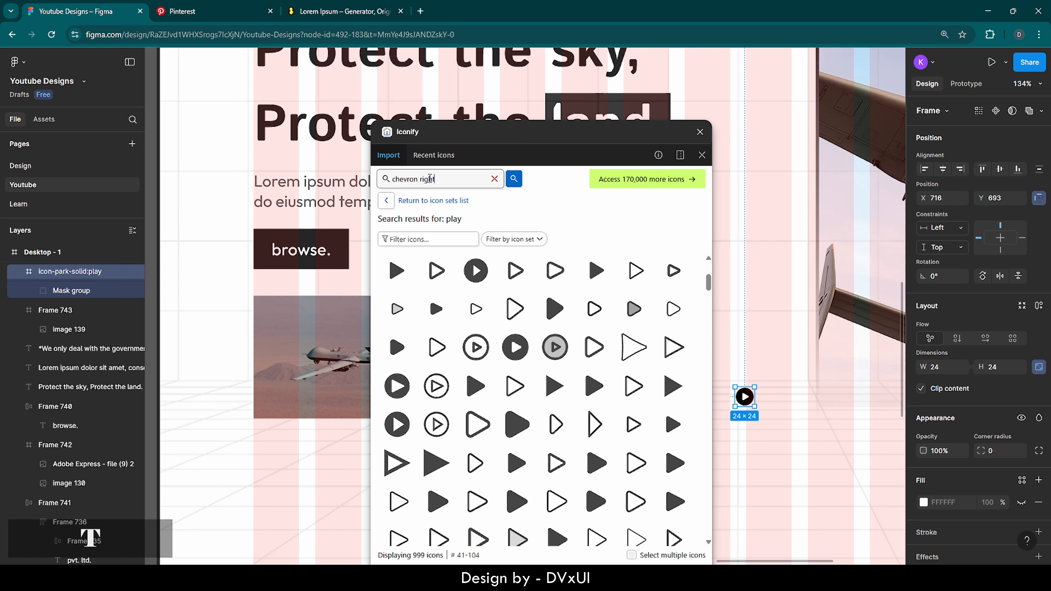
key("Return")
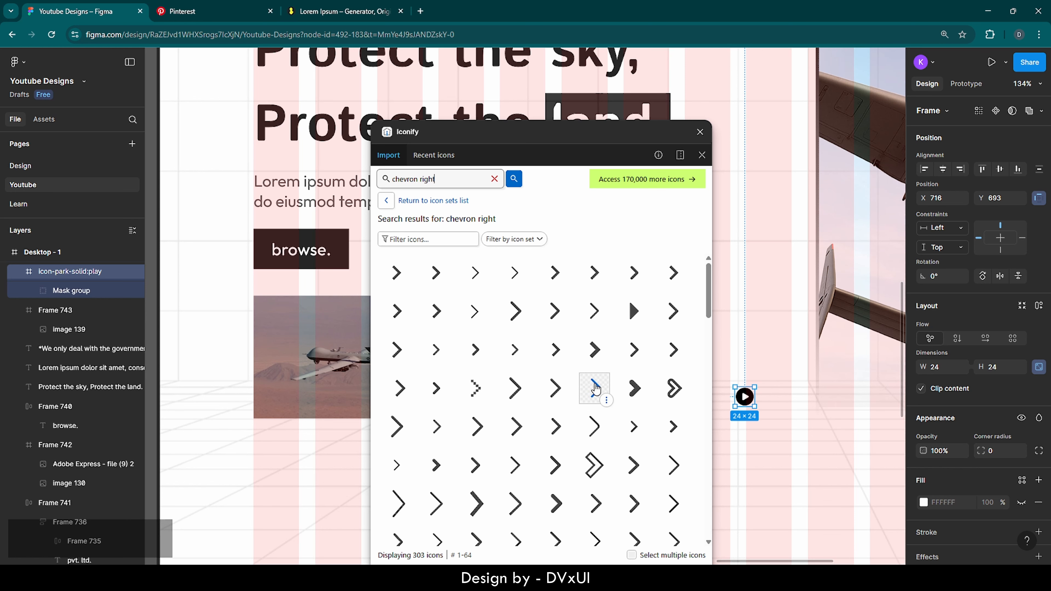
left_click_drag(633, 316, 782, 397)
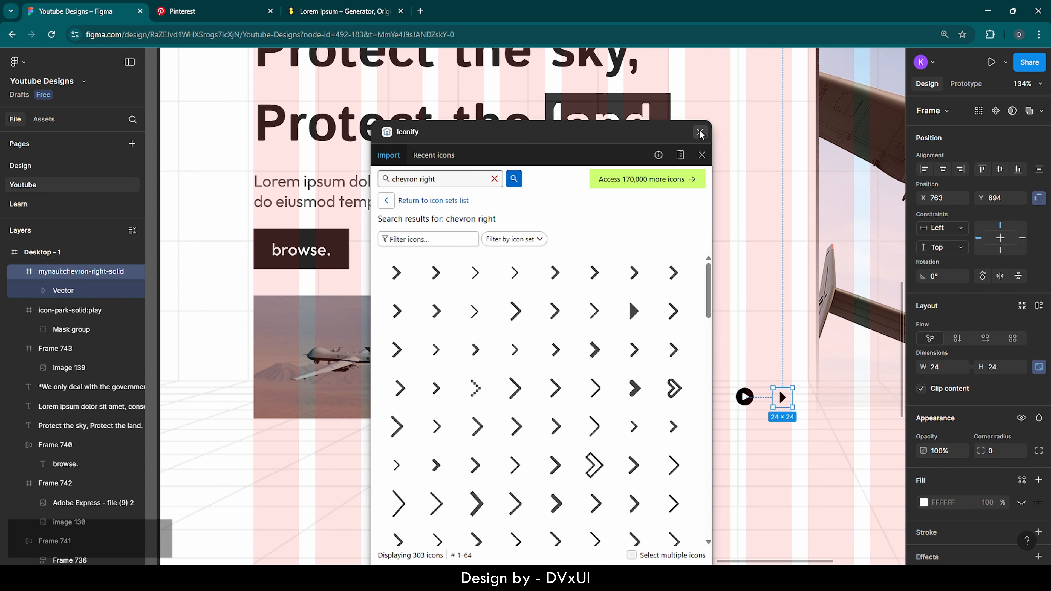
left_click(699, 132)
Move the play icon into the drone thumbnail frame, resize it to 64 × 64, and centre it horizontally and vertically.
left_click(744, 397)
left_click_drag(747, 397, 347, 362)
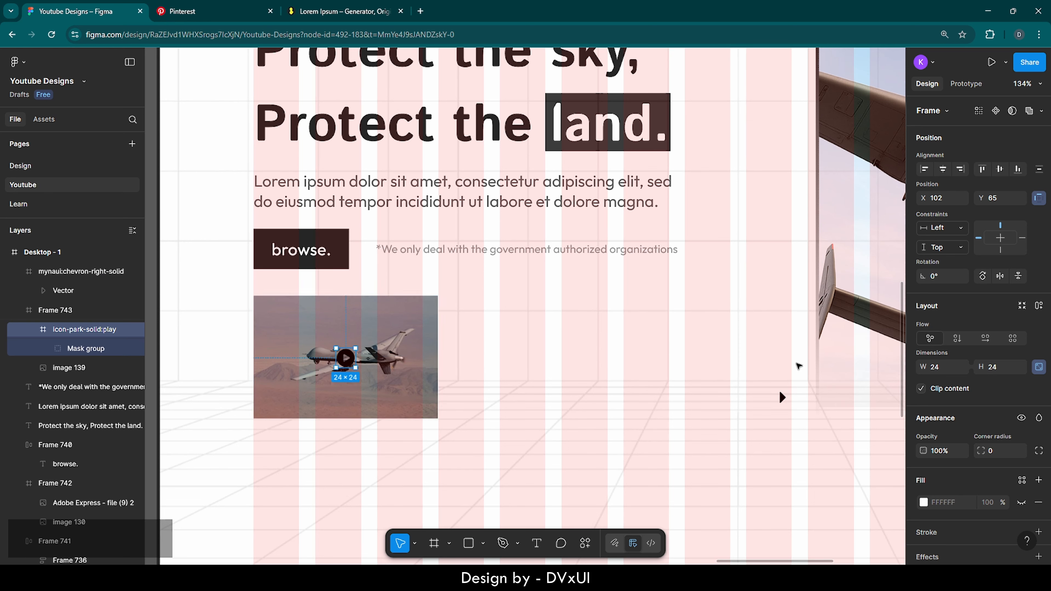
left_click(1000, 367)
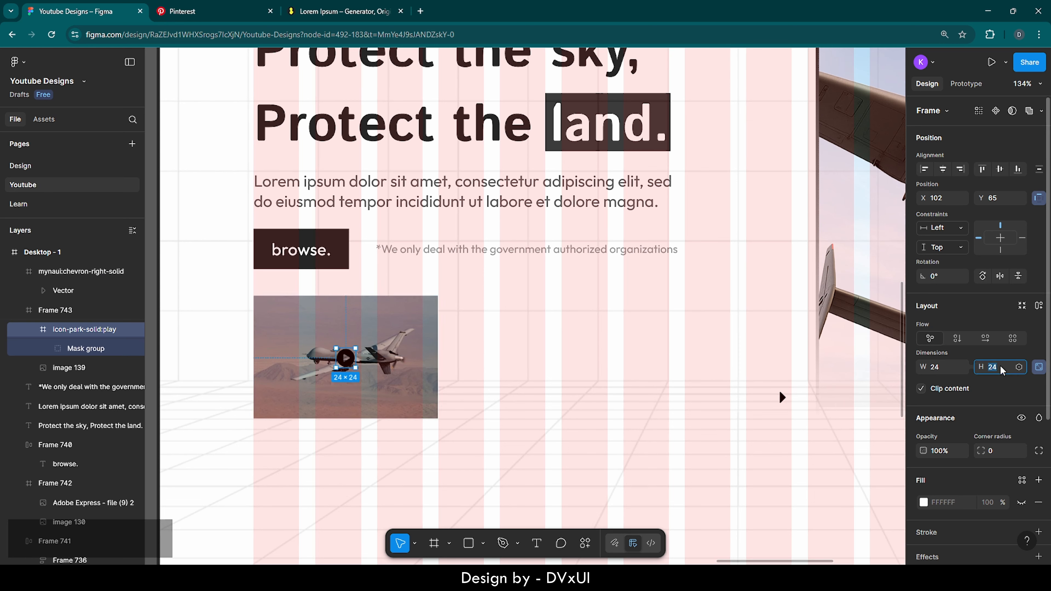
type("64")
key("Return")
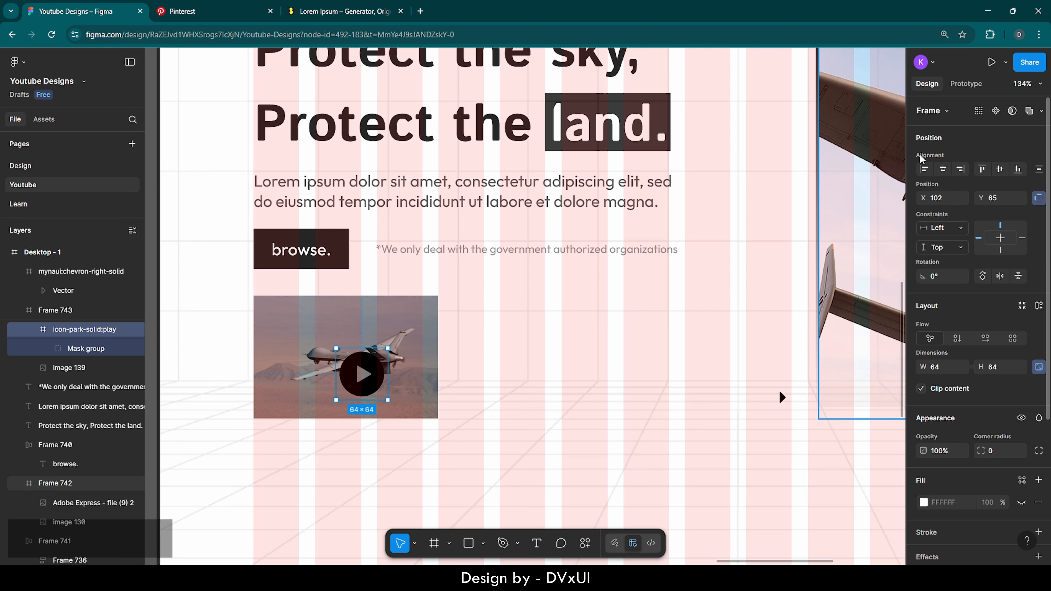
left_click(943, 169)
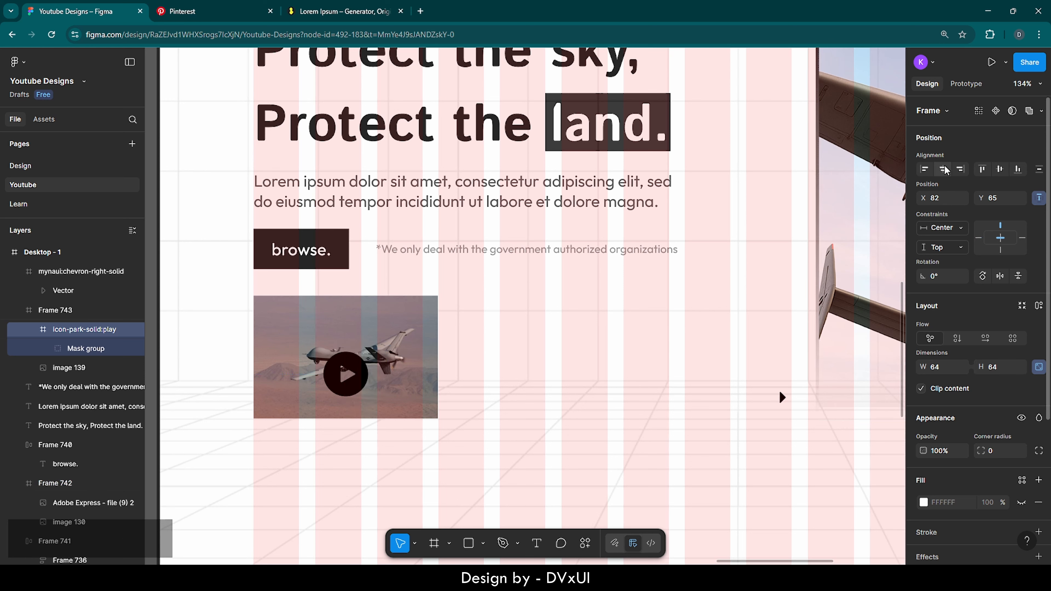
left_click(1001, 169)
Recolour the play icon on the drone thumbnail to FFFFFF.
scroll(947, 472, "down", 5)
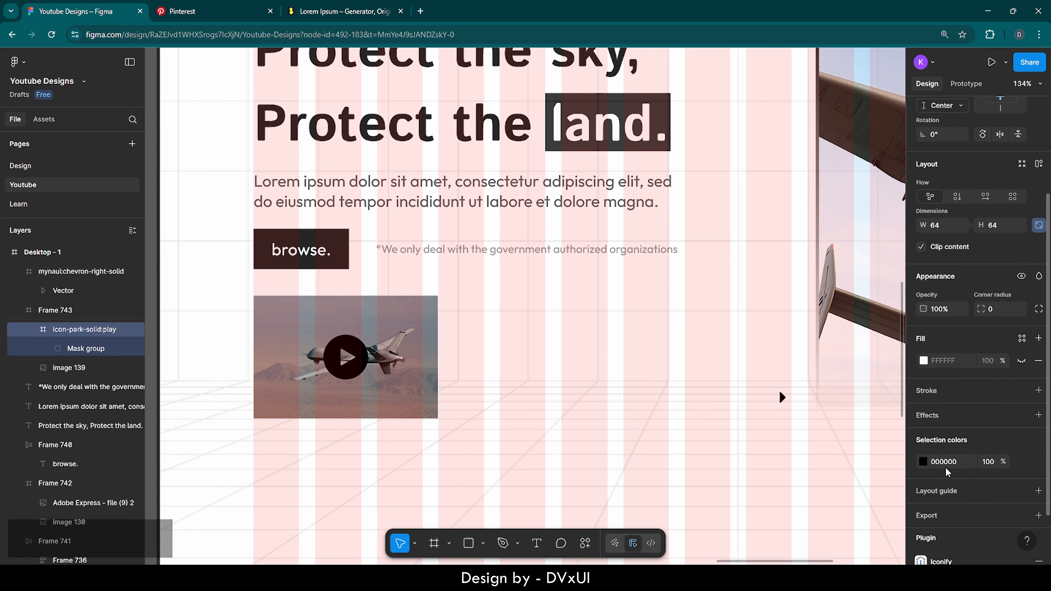
left_click(959, 423)
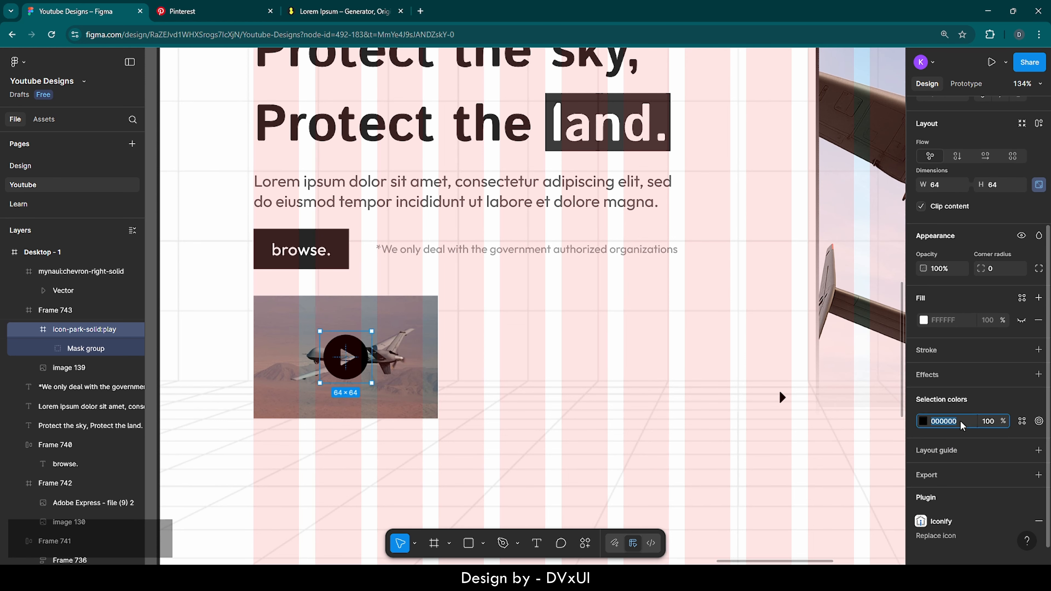
type("FFFFFF")
key("Return")
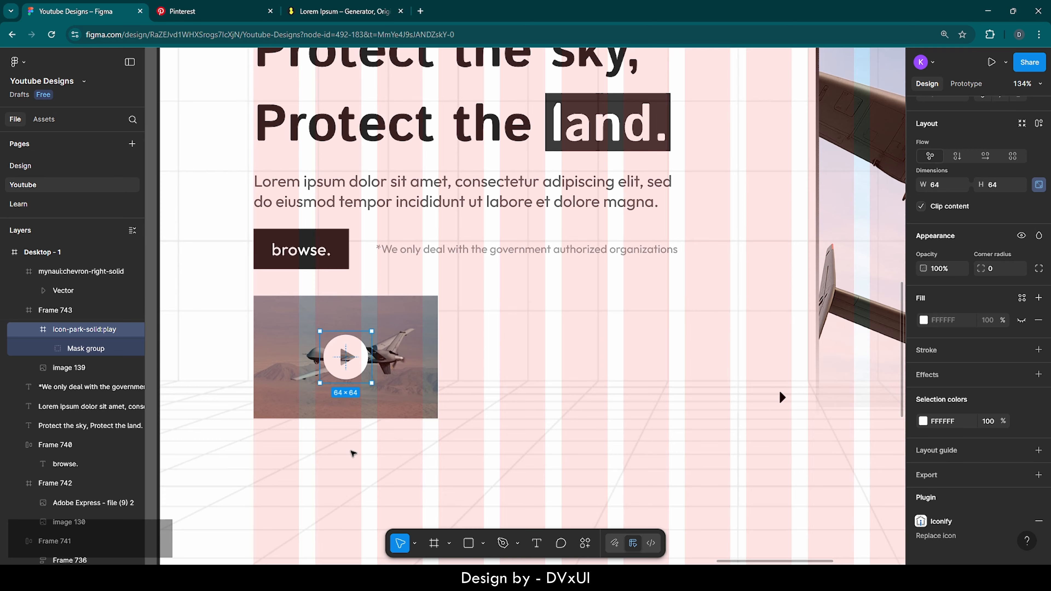
left_click(354, 452)
key("shift+1")
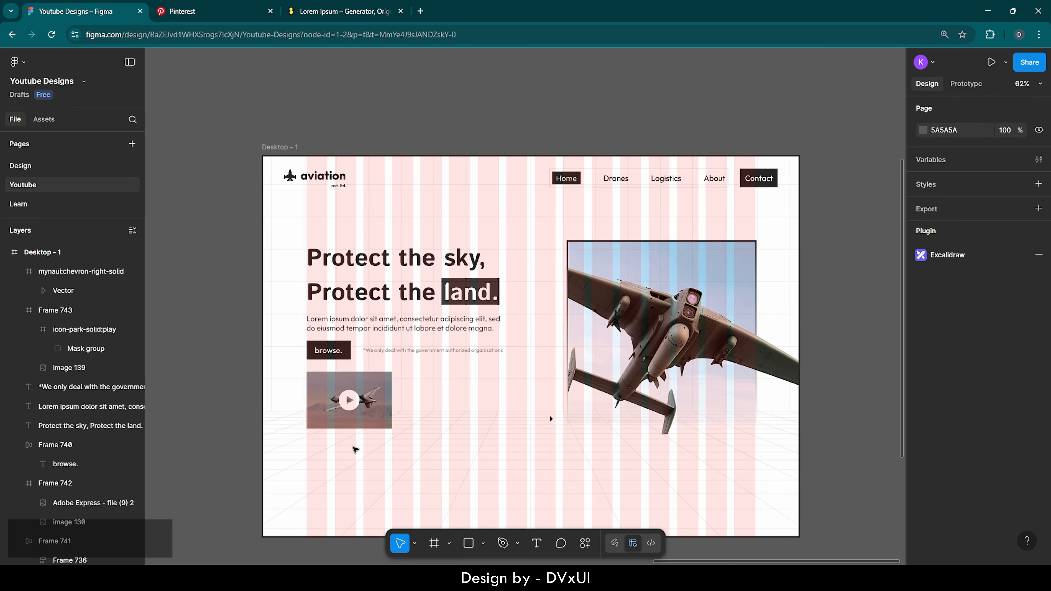
scroll(355, 449, "down", 1)
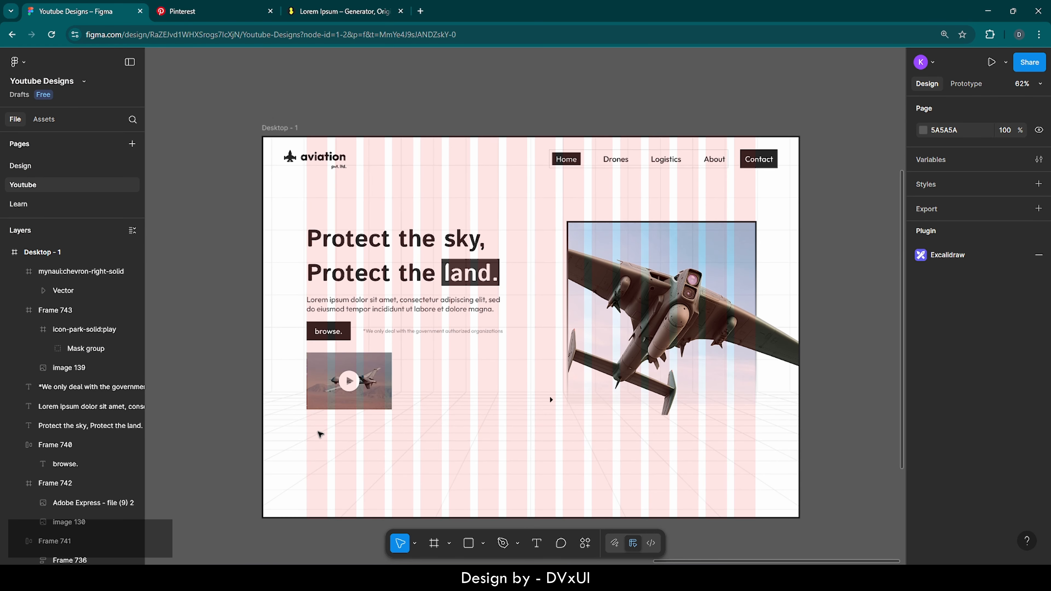
Apply a uniform layer blur of 12 to the drone photo behind the play icon.
scroll(320, 434, "up", 5)
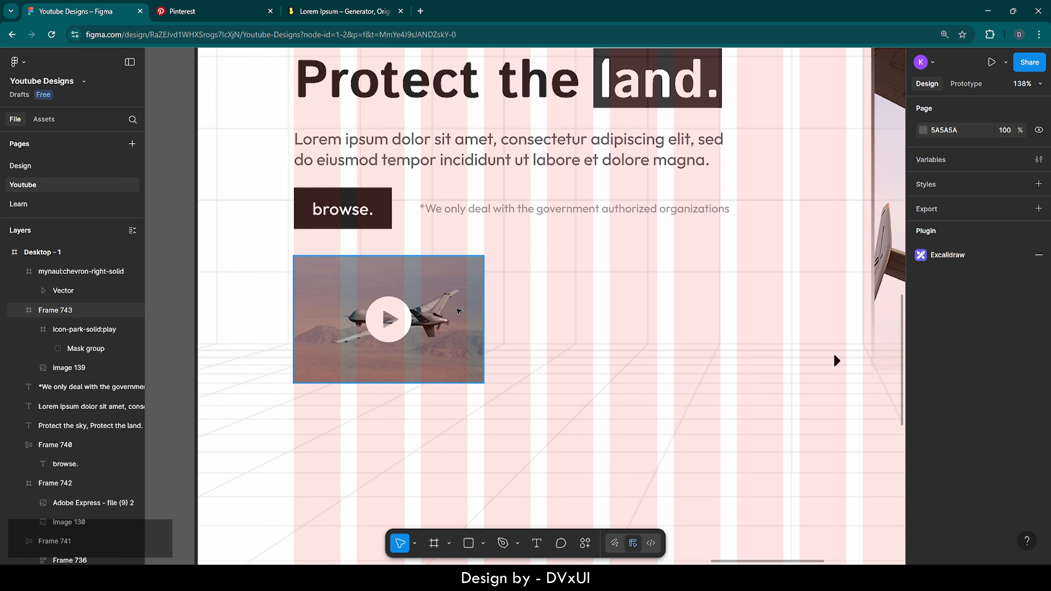
left_click(448, 306)
left_click(447, 302)
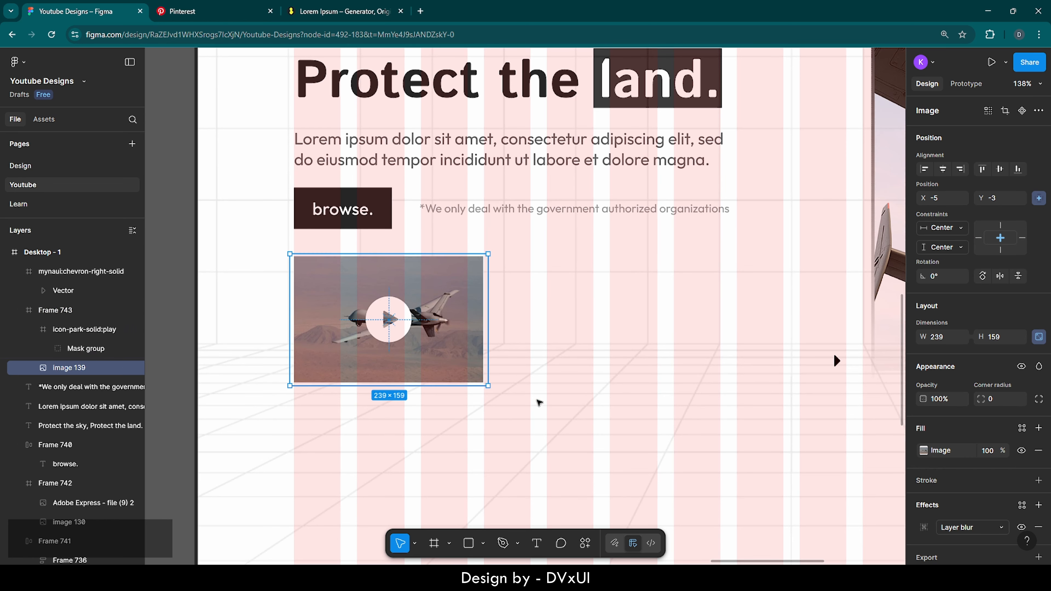
scroll(970, 523, "down", 2)
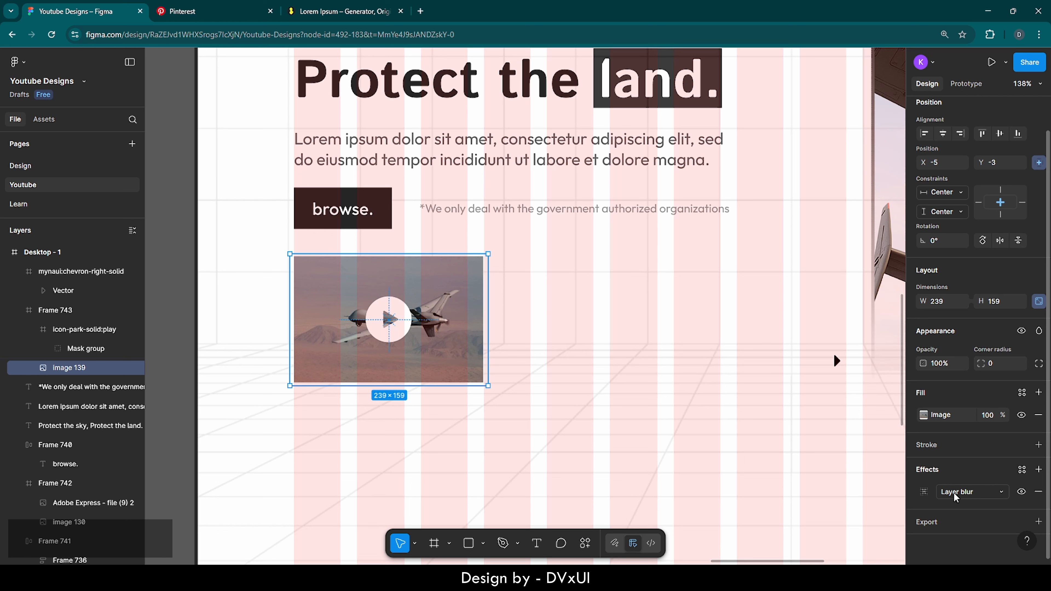
left_click(923, 491)
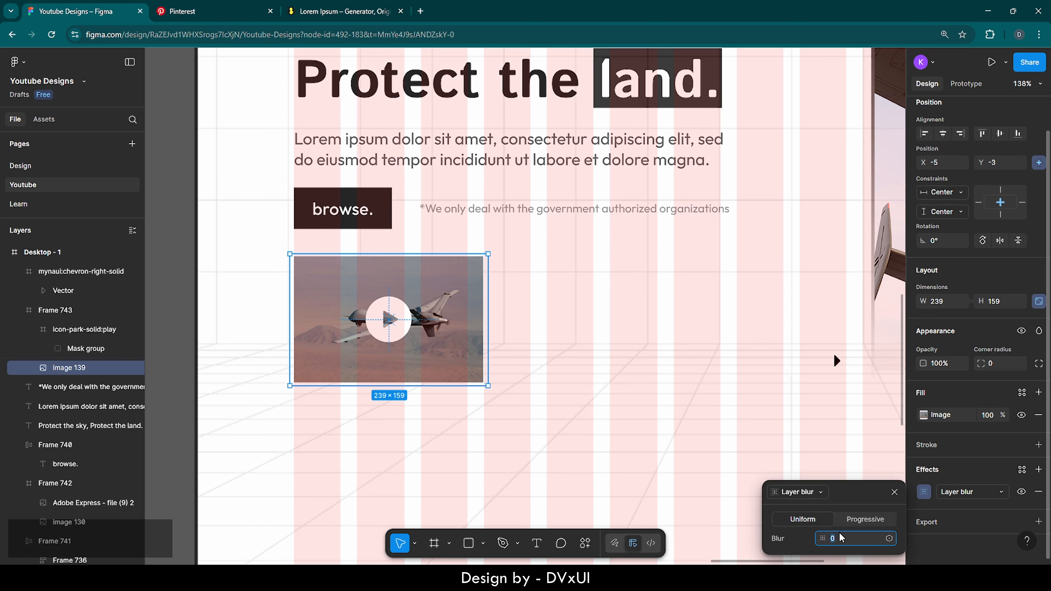
type("12")
key("Return")
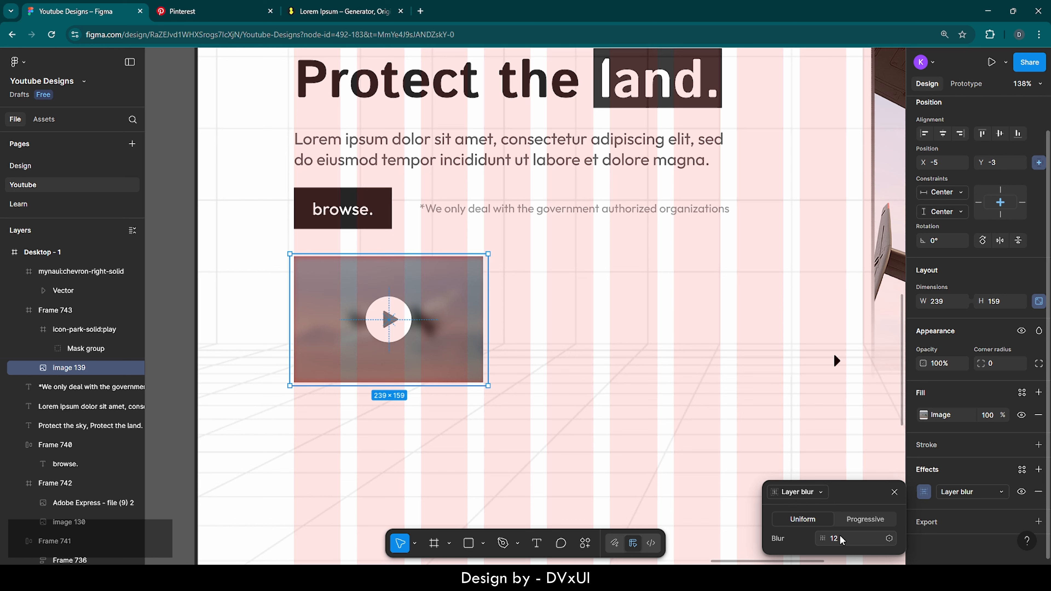
Lower the drone photo's layer blur to 4, and further to 2.
left_click(840, 540)
type("4")
key("Return")
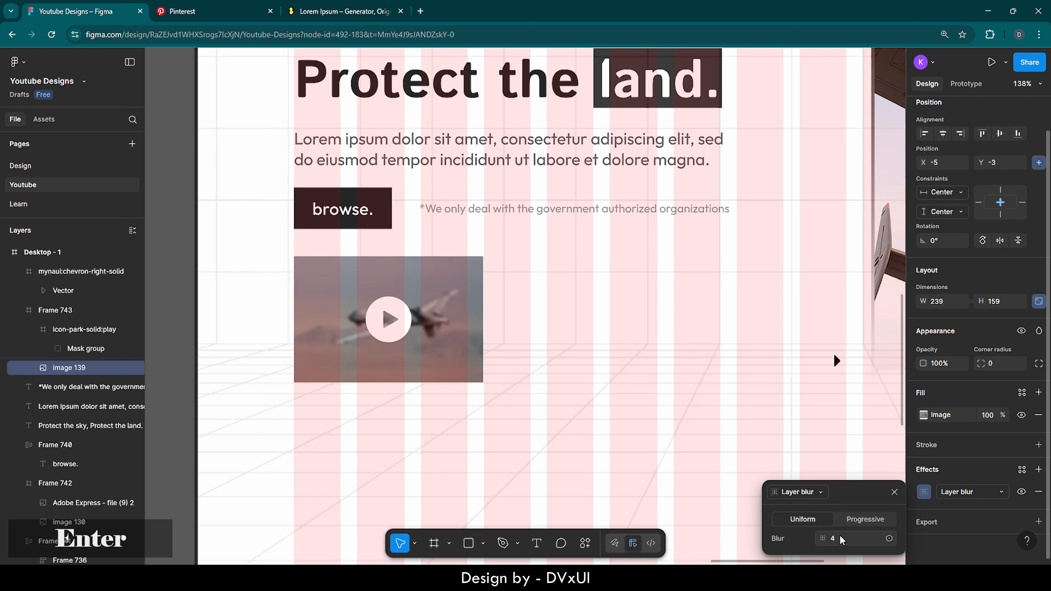
left_click(840, 539)
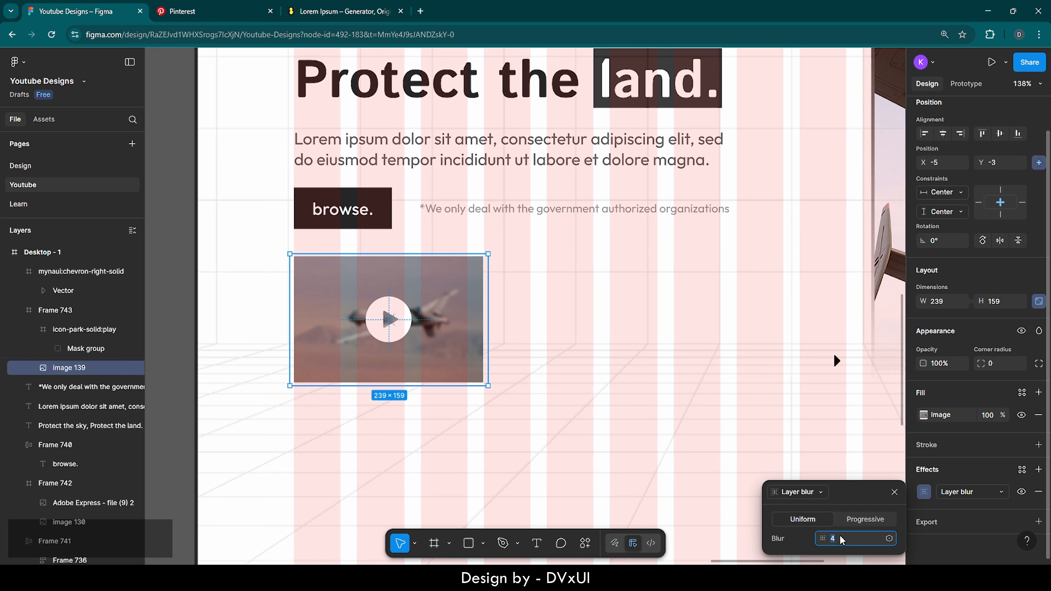
key("Return")
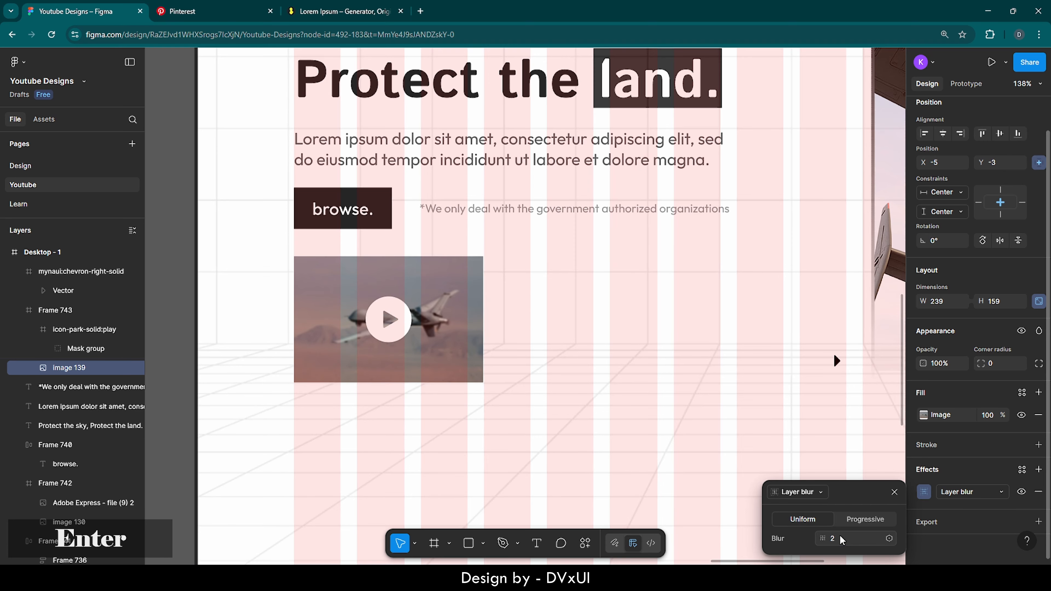
left_click(310, 466)
key("shift+1")
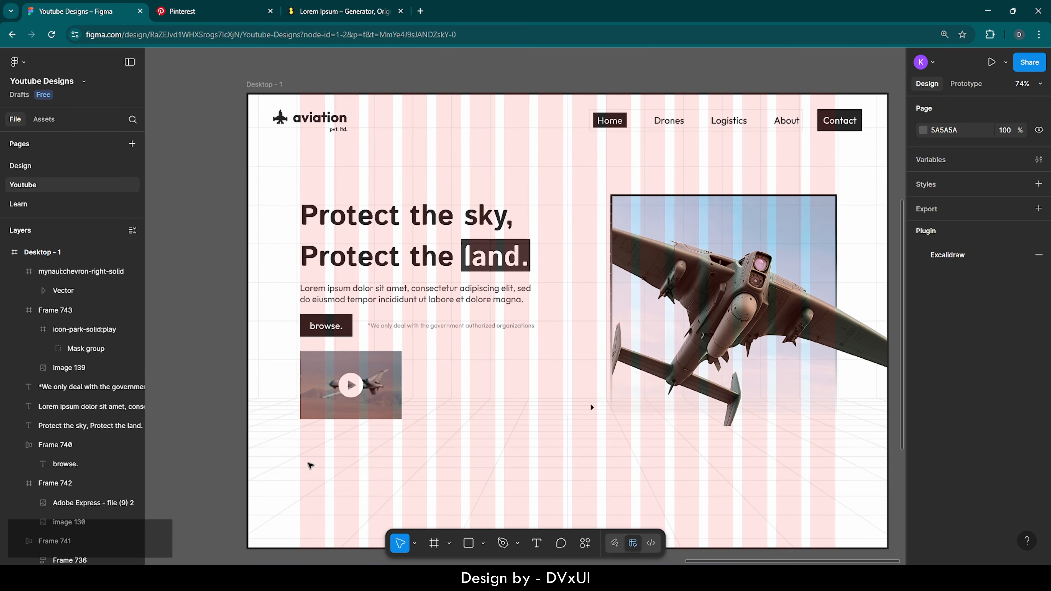
Place a 100 × 100 frame over the drone thumbnail's right edge at about X 335, Y 587, and fill it with 252525.
scroll(359, 365, "up", 10)
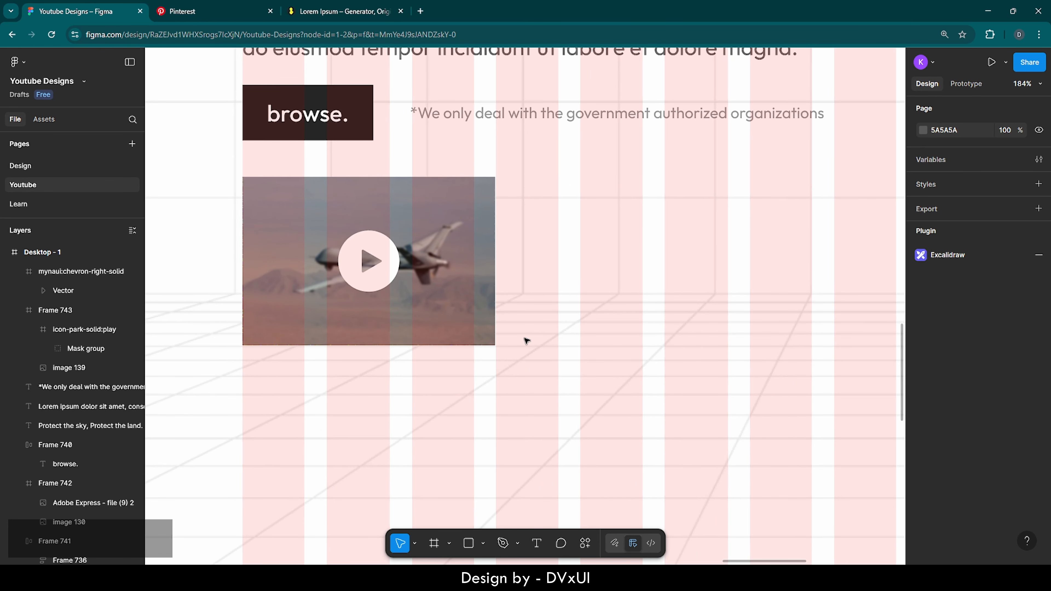
left_click(434, 543)
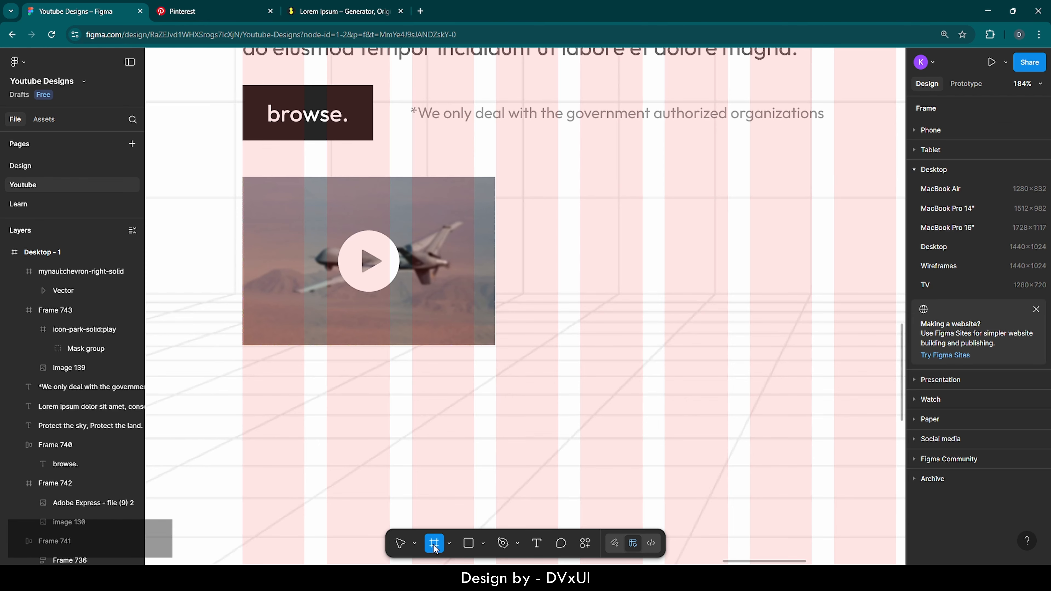
left_click(536, 239)
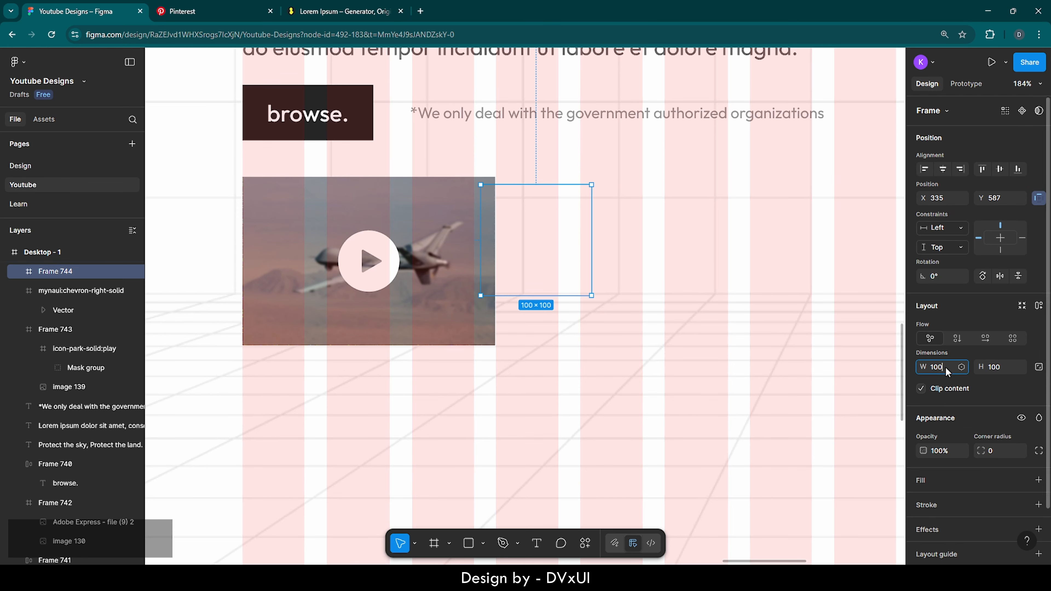
left_click(922, 479)
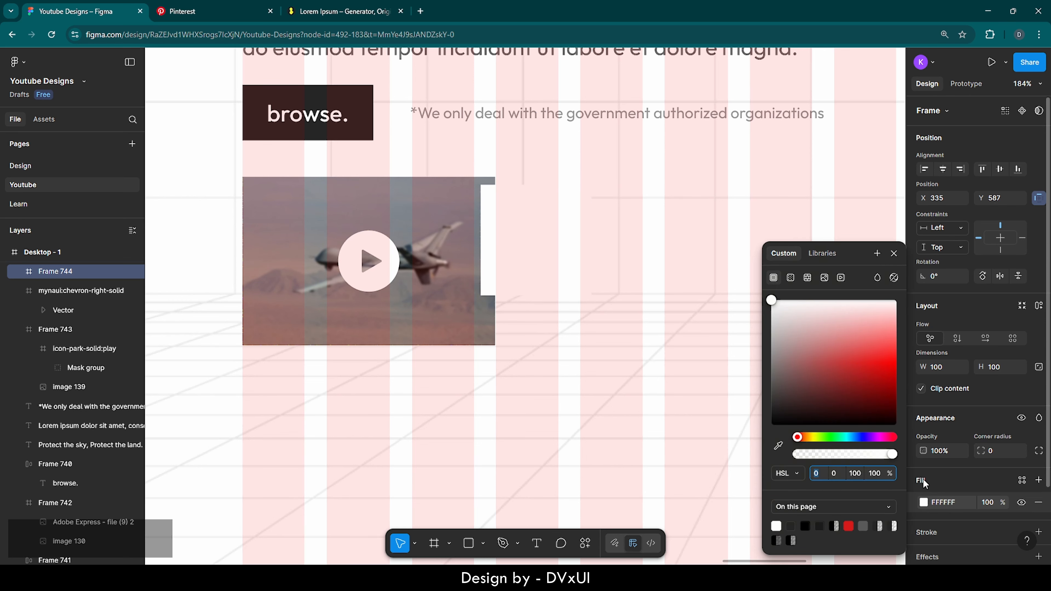
left_click(944, 502)
type("252525")
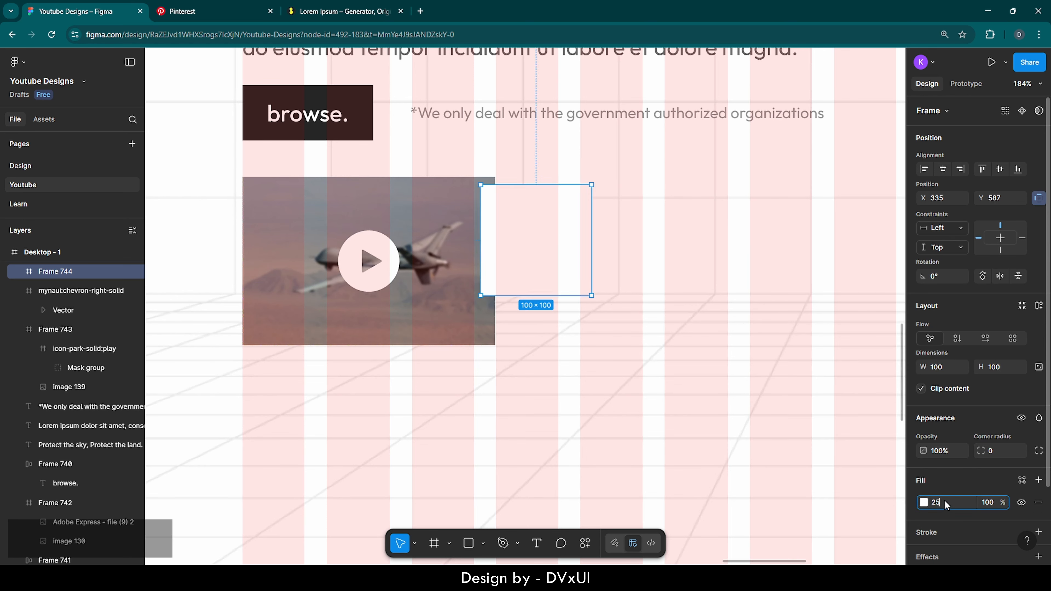
key("Return")
Resize the dark 252525 frame over the thumbnail's edge to 34 × 152.
left_click(938, 368)
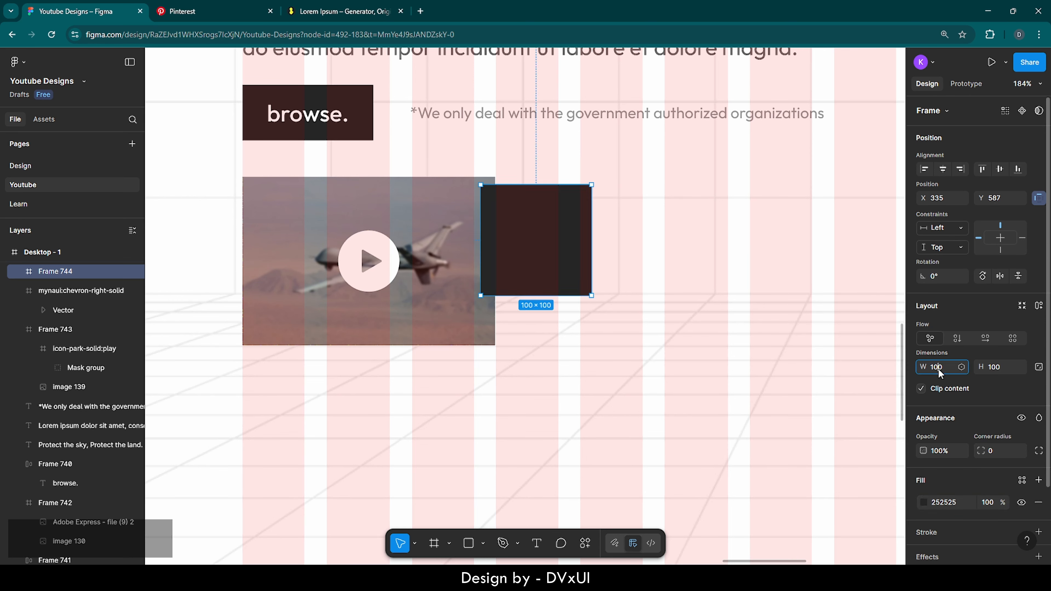
type("34")
key("Return")
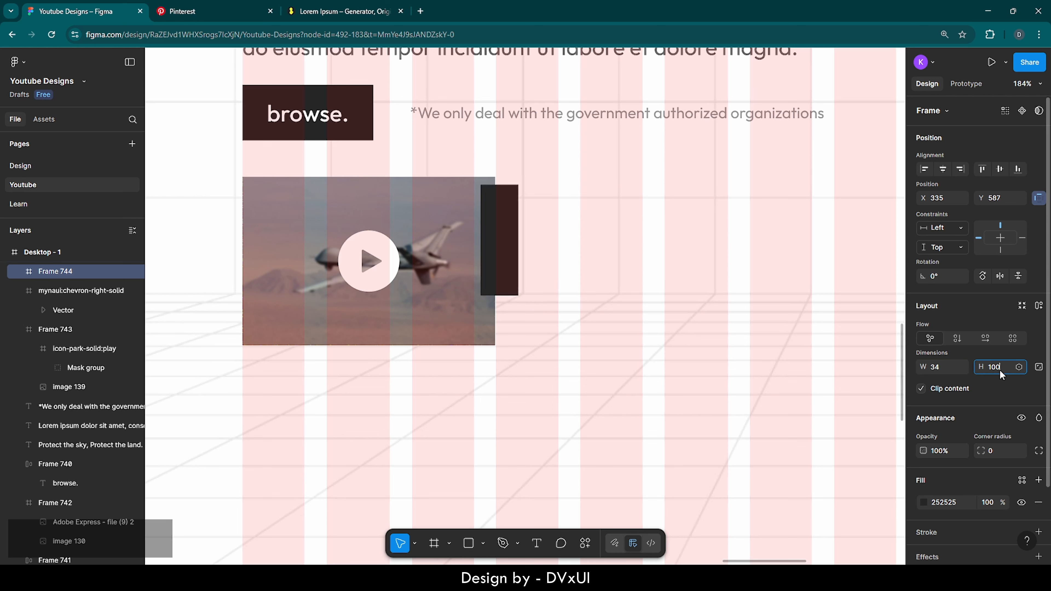
type("152")
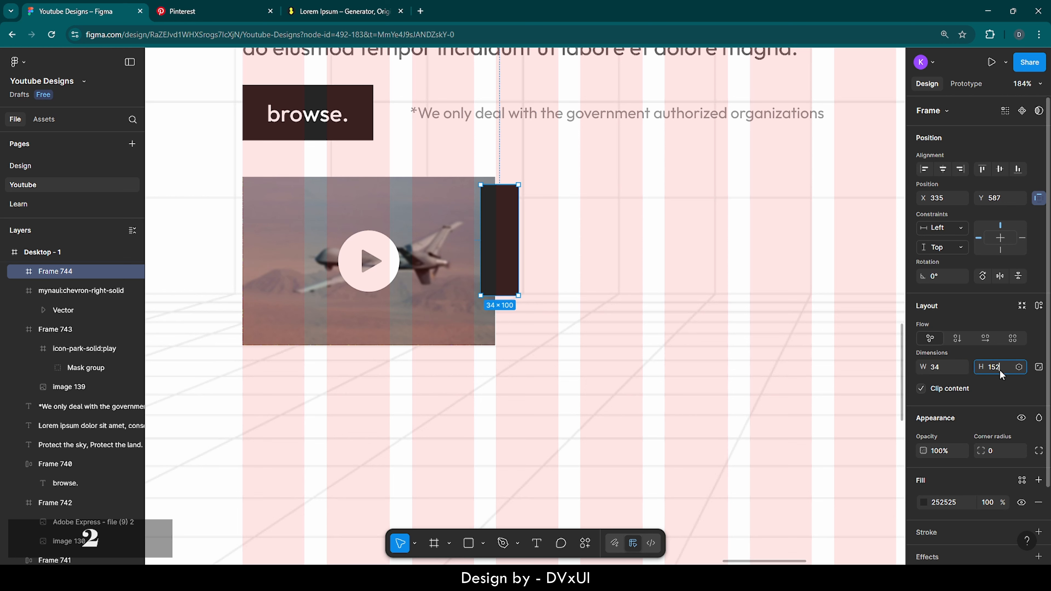
key("Return")
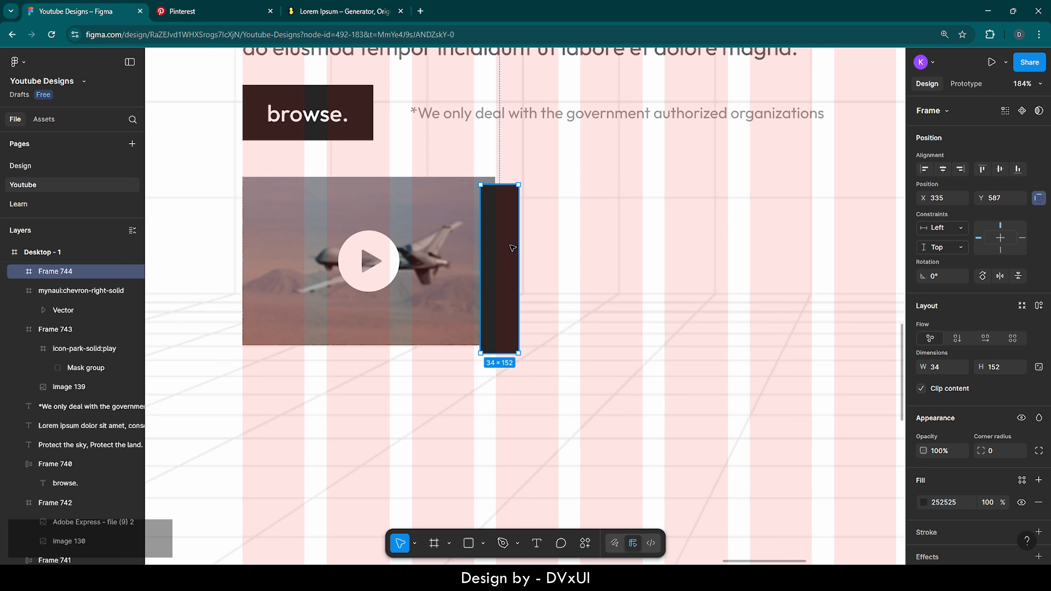
Position the dark frame just to the right of the drone thumbnail, level with its top edge, at X 358, Y 580.
left_click_drag(512, 248, 534, 241)
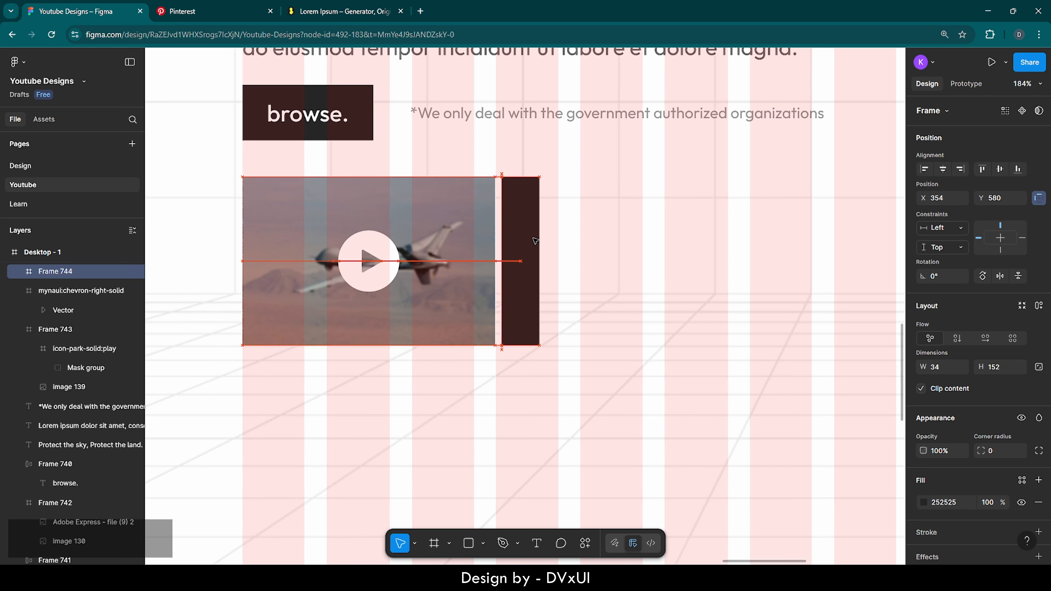
key("Right")
key("Right")
key("Right")
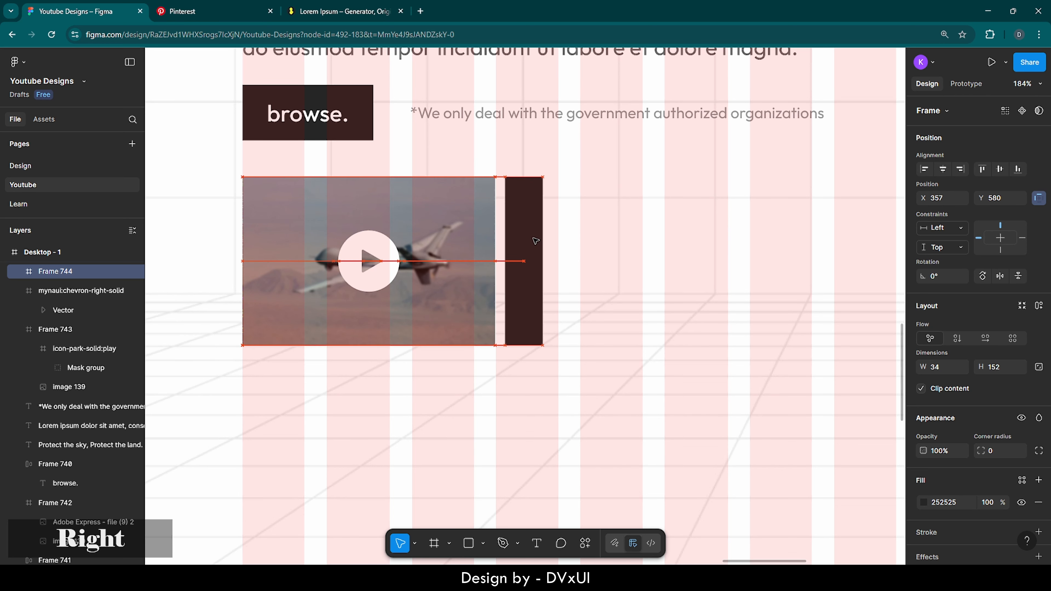
key("Right")
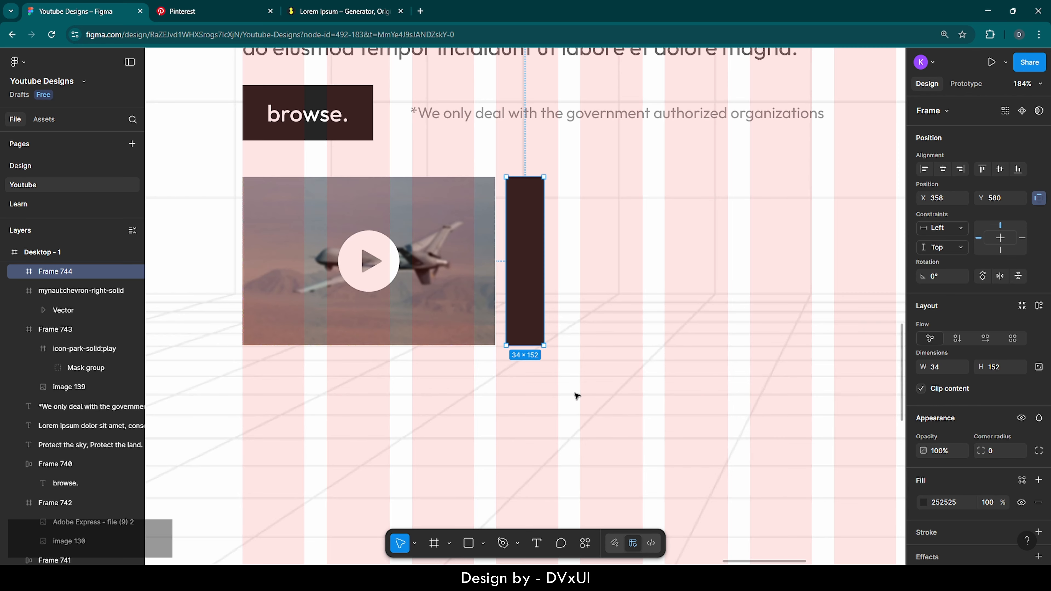
Move the chevron icon from the empty canvas area into the middle of the narrow dark frame.
scroll(578, 395, "right", 3)
left_click(832, 314)
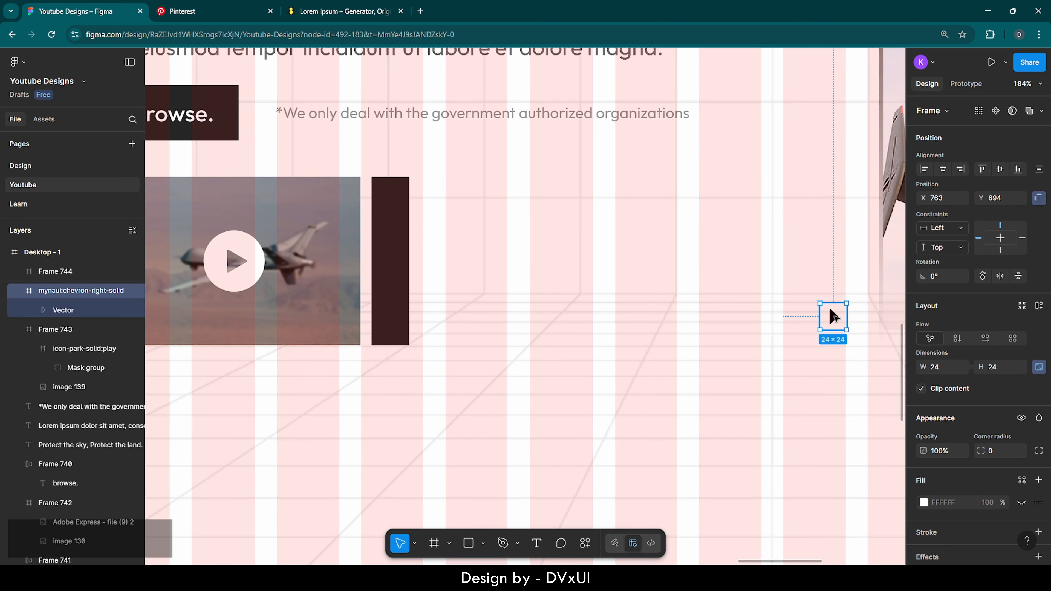
left_click_drag(833, 314, 392, 261)
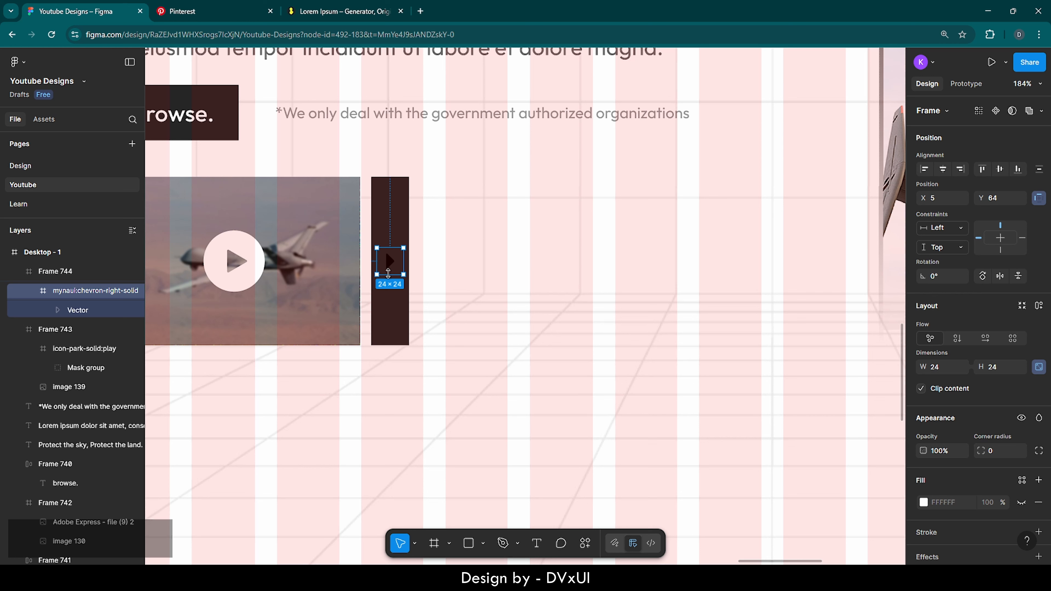
Enlarge the chevron icon to 38 × 38, centre it both ways in the dark frame and shift it right to X -1.
left_click(1000, 368)
key("shift+Up")
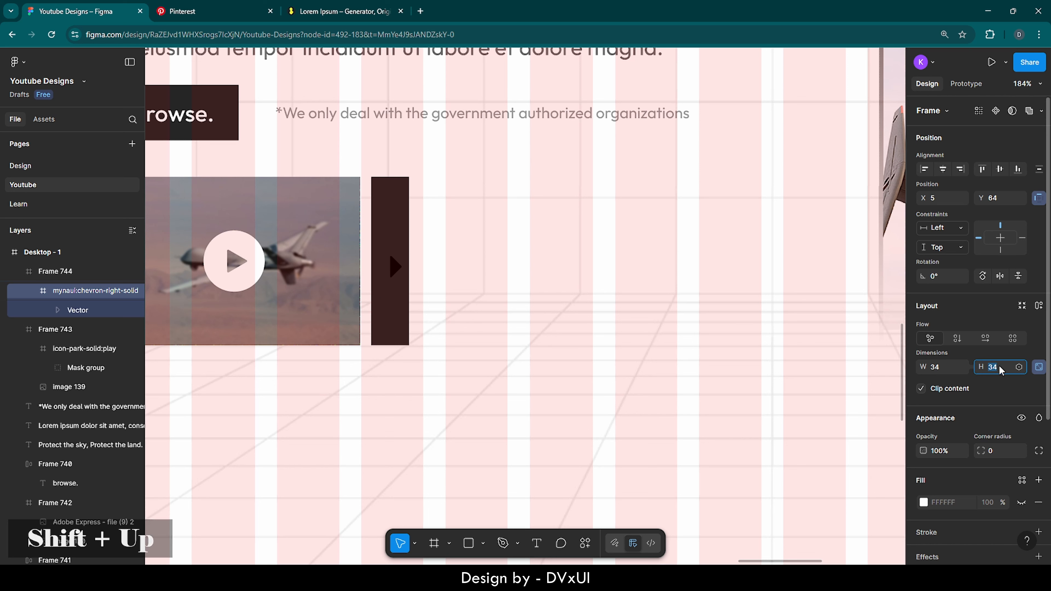
key("shift+Up")
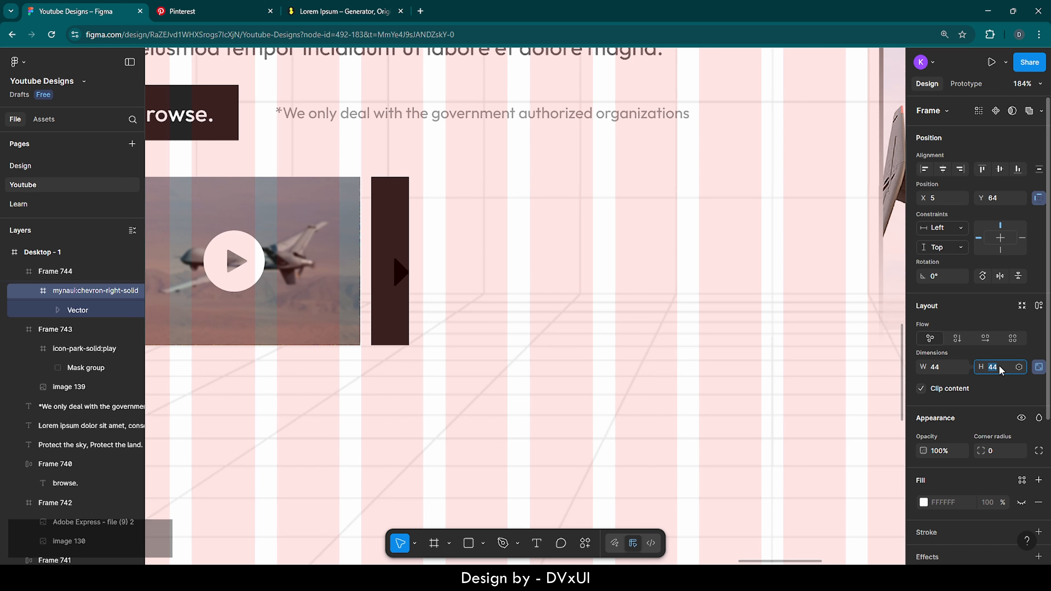
key("Down")
key("Down")
key("Down")
left_click(943, 169)
left_click(1000, 169)
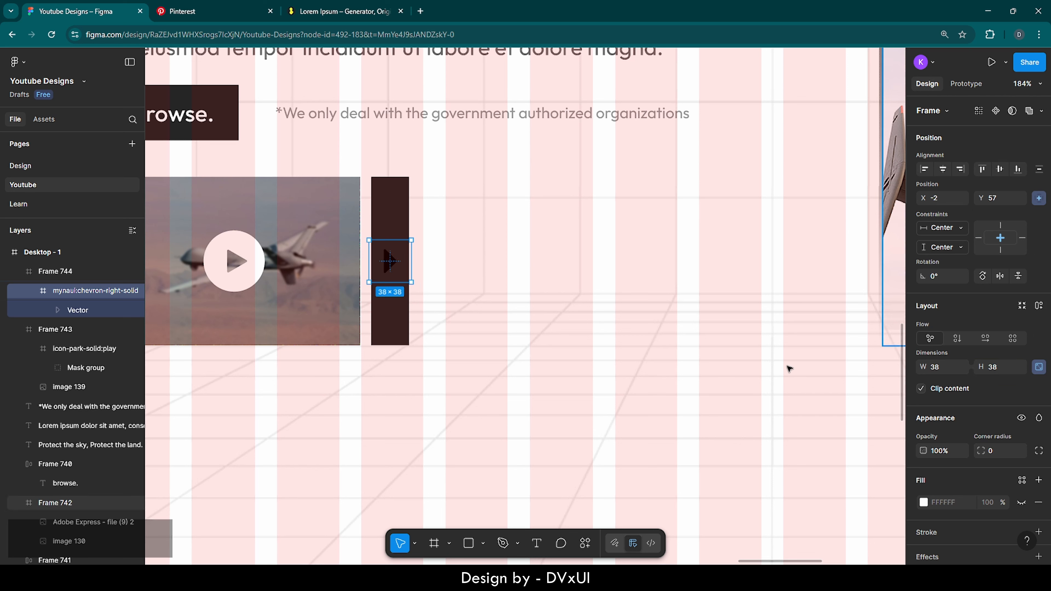
key("Right")
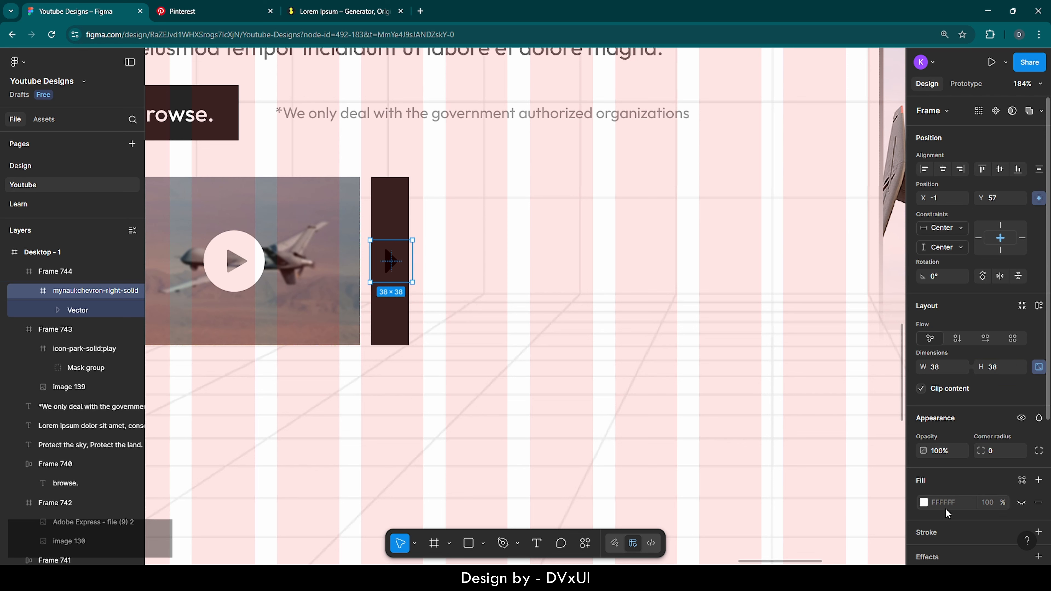
Recolour the chevron icon in the dark frame to FFFFFF and check it against the whole hero layout.
scroll(945, 508, "down", 5)
left_click(945, 421)
type("ffffff")
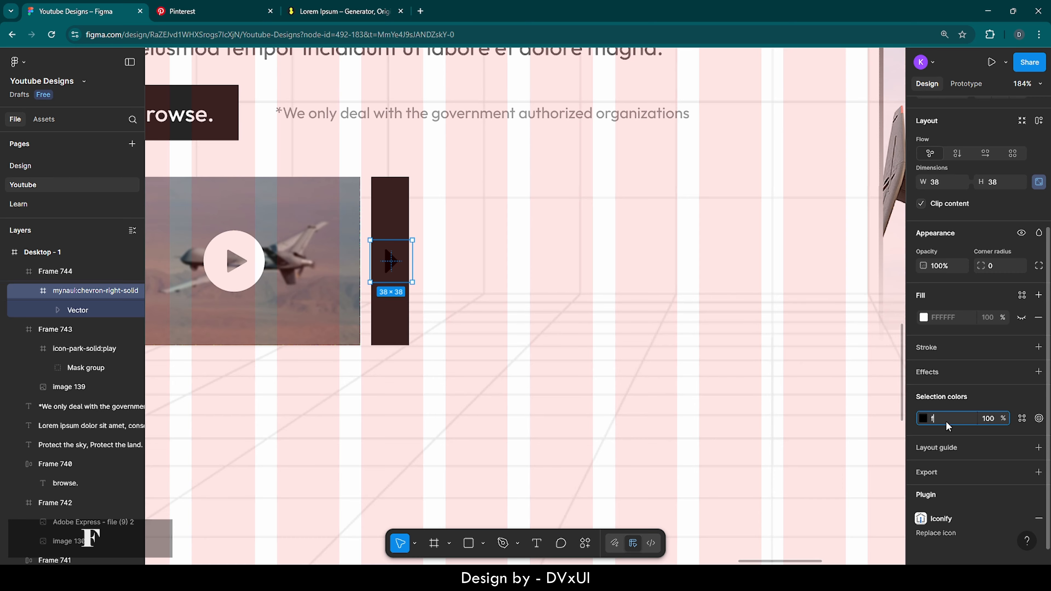
key("Return")
left_click(375, 396)
scroll(376, 396, "down", 5)
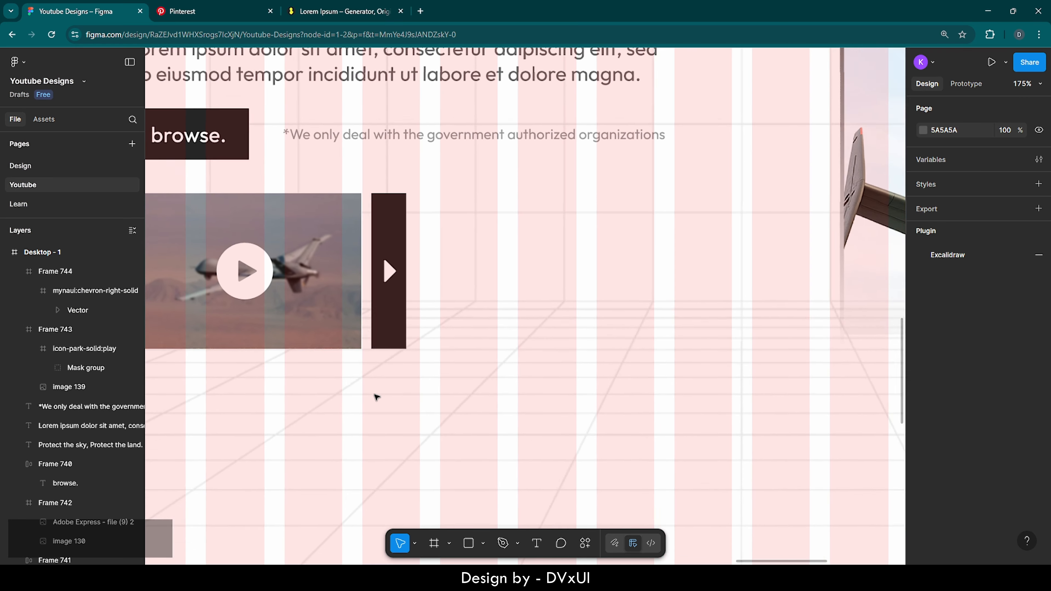
scroll(376, 396, "down", 1)
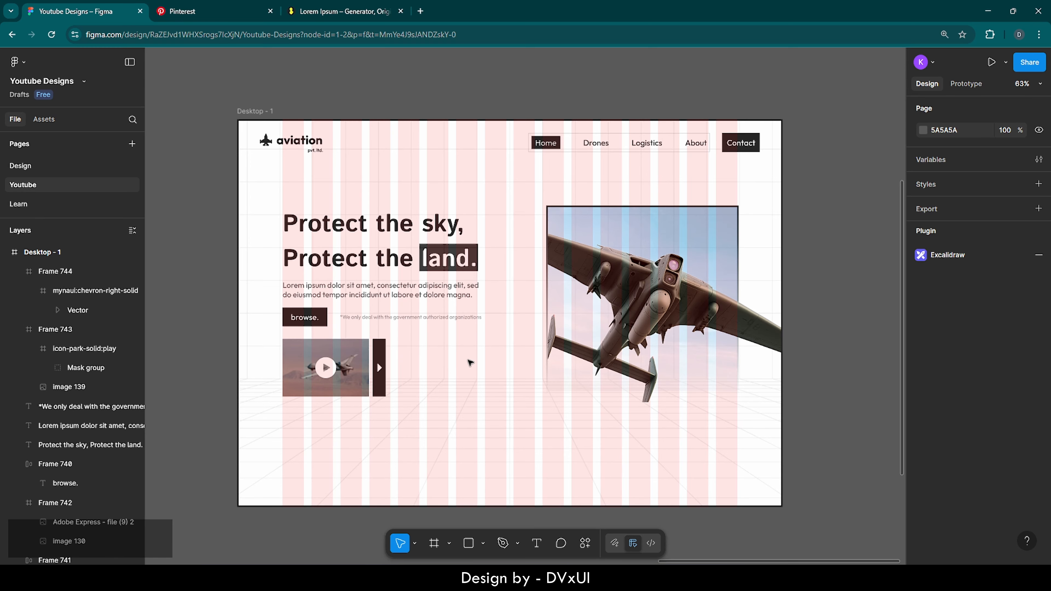
Add a text element reading "20K+" in the empty area to the right of the chevron frame.
scroll(415, 375, "up", 10)
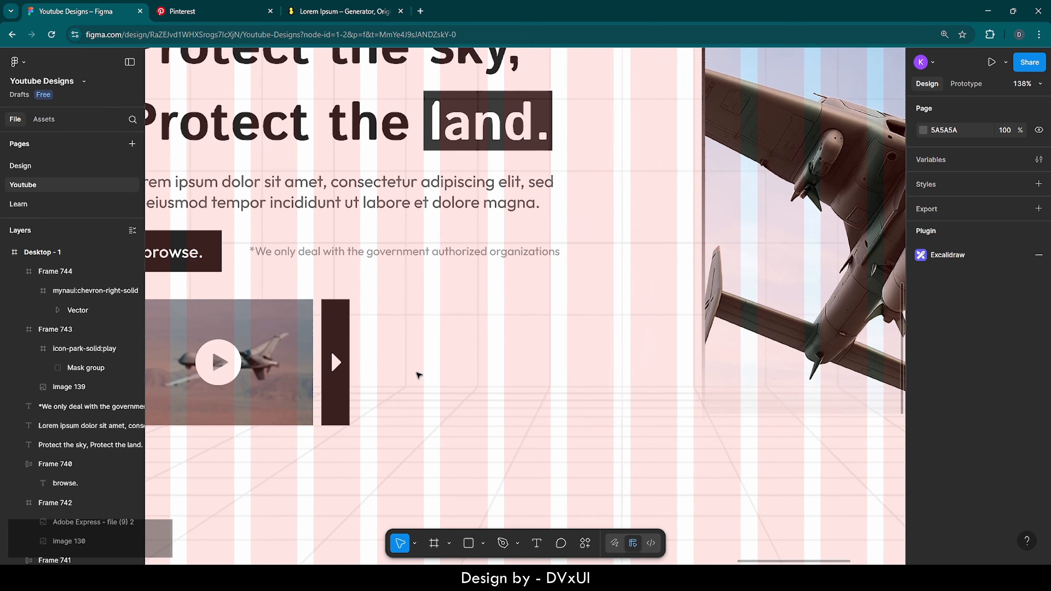
left_click(536, 544)
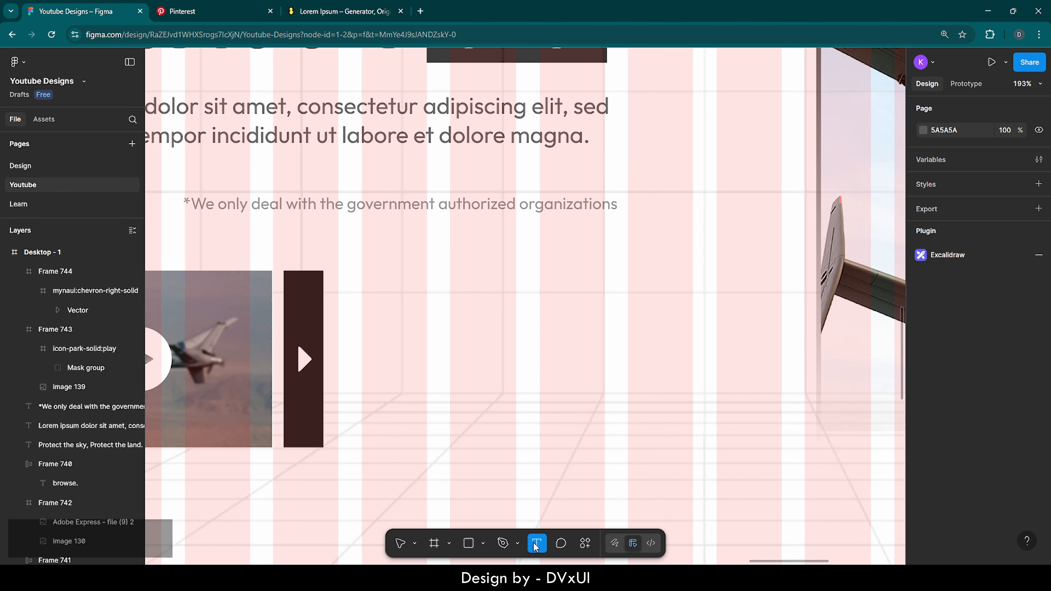
left_click(457, 297)
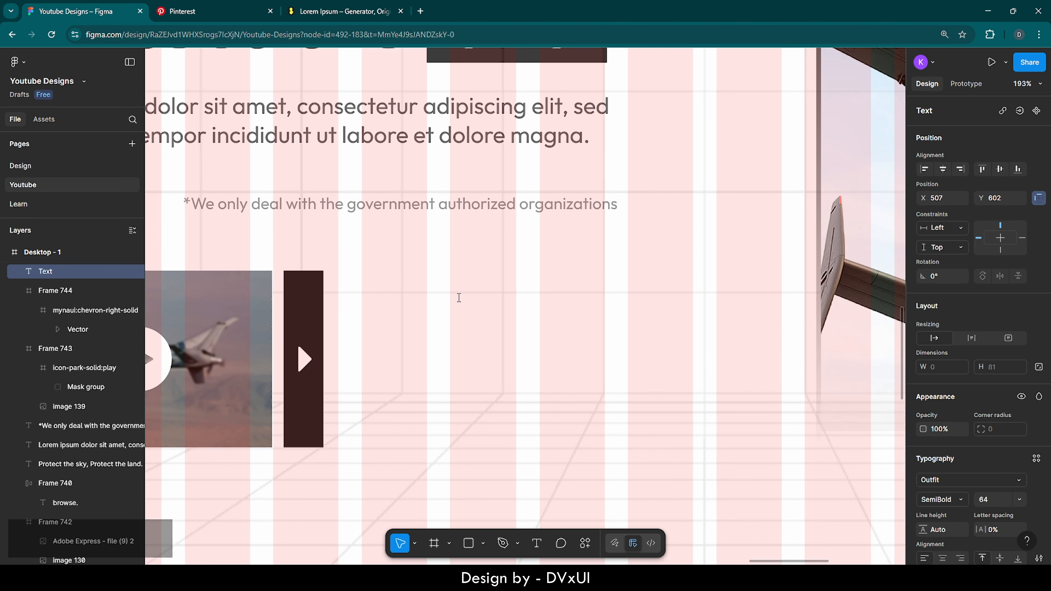
type("20K")
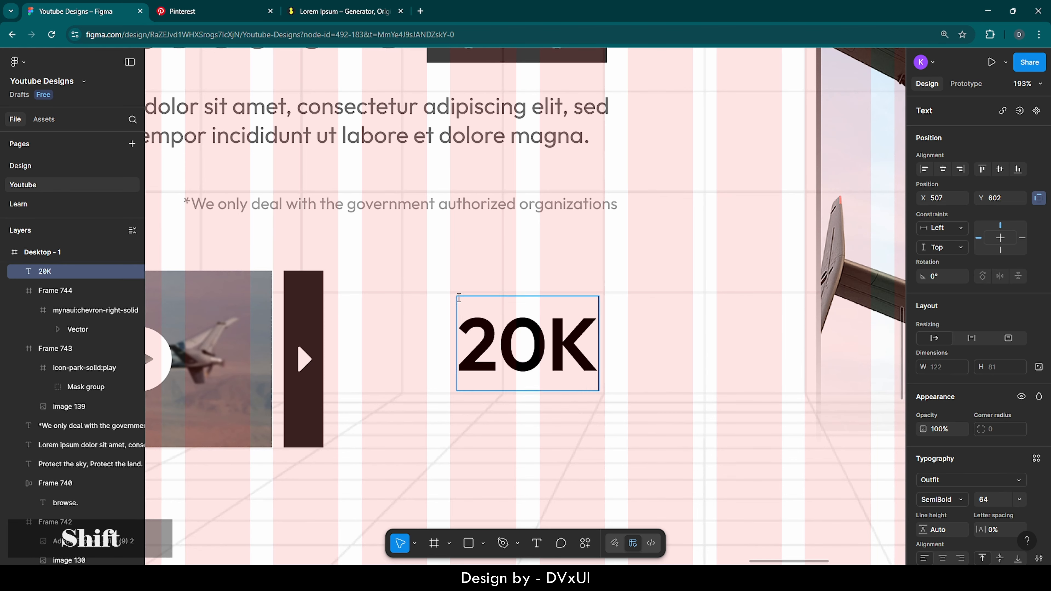
type("+")
Set the "20K+" text to size 78 in Medium weight and place it at about X 458, Y 577.
key("ctrl+a")
scroll(990, 487, "down", 3)
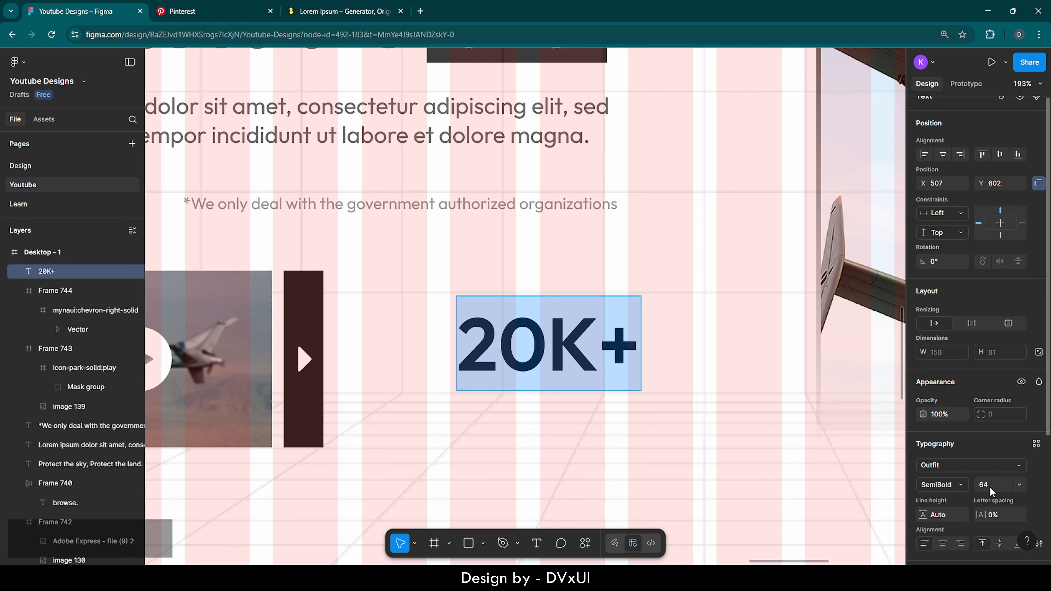
key("BackSpace")
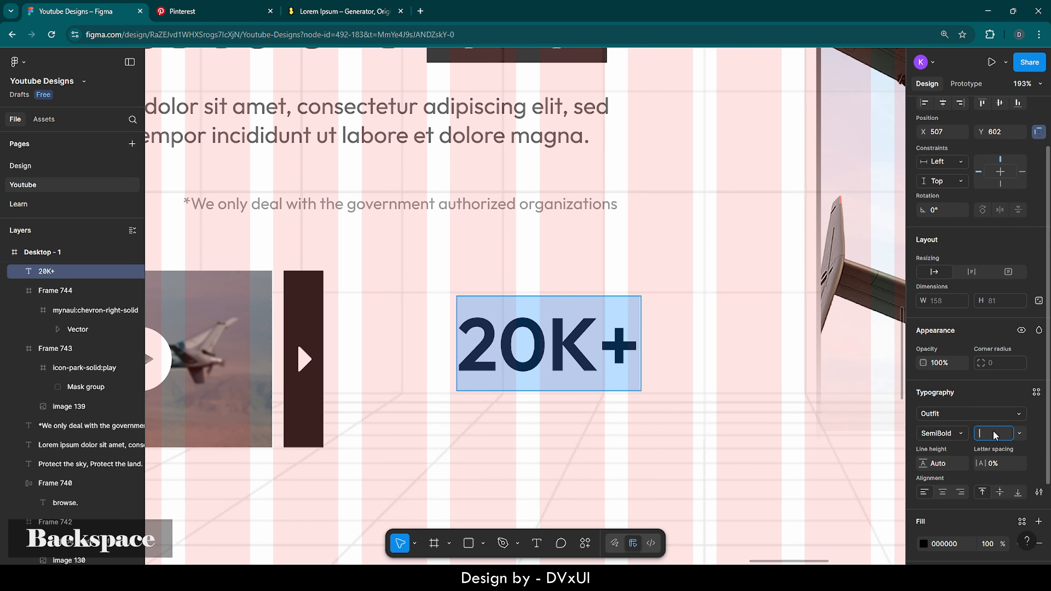
type("78")
key("Return")
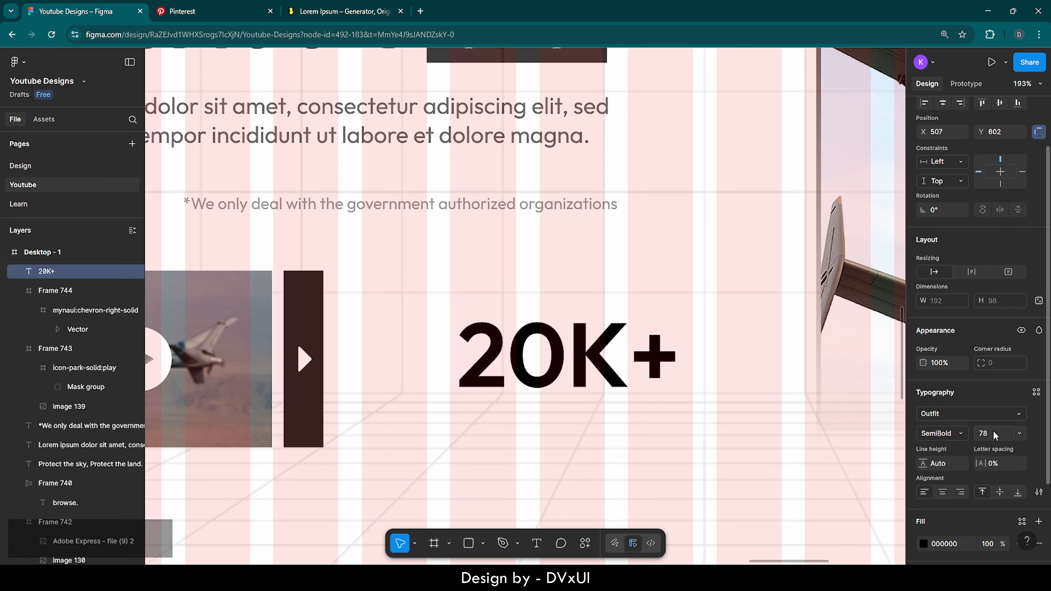
left_click(952, 433)
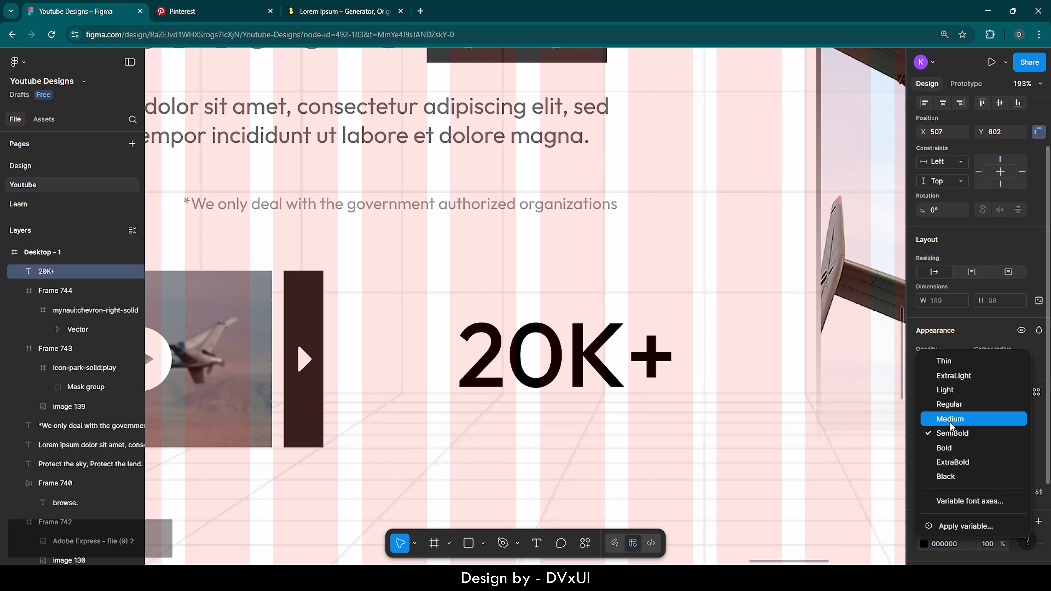
left_click(949, 419)
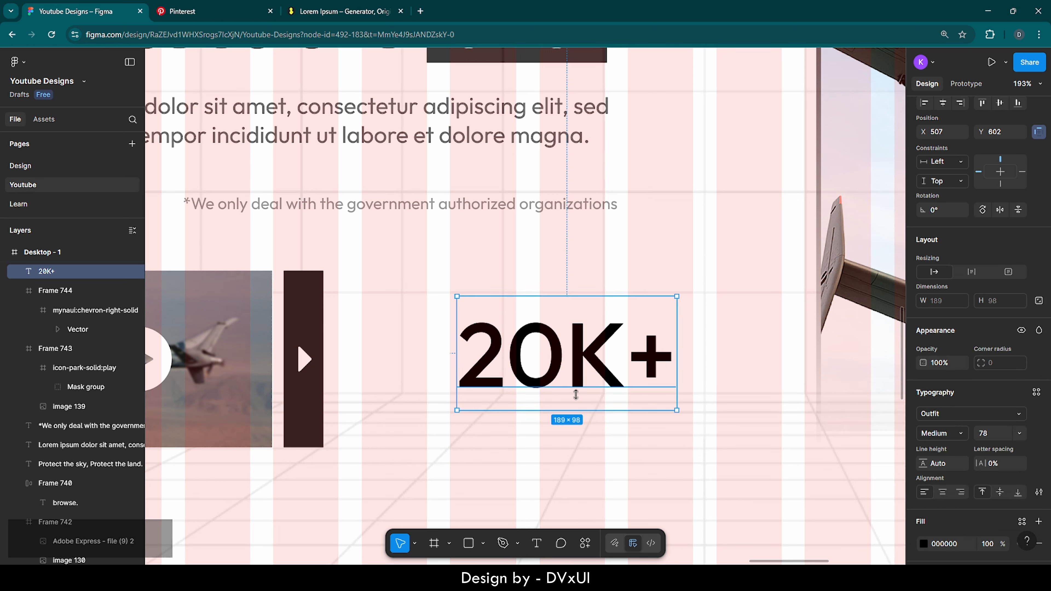
left_click_drag(542, 352, 488, 324)
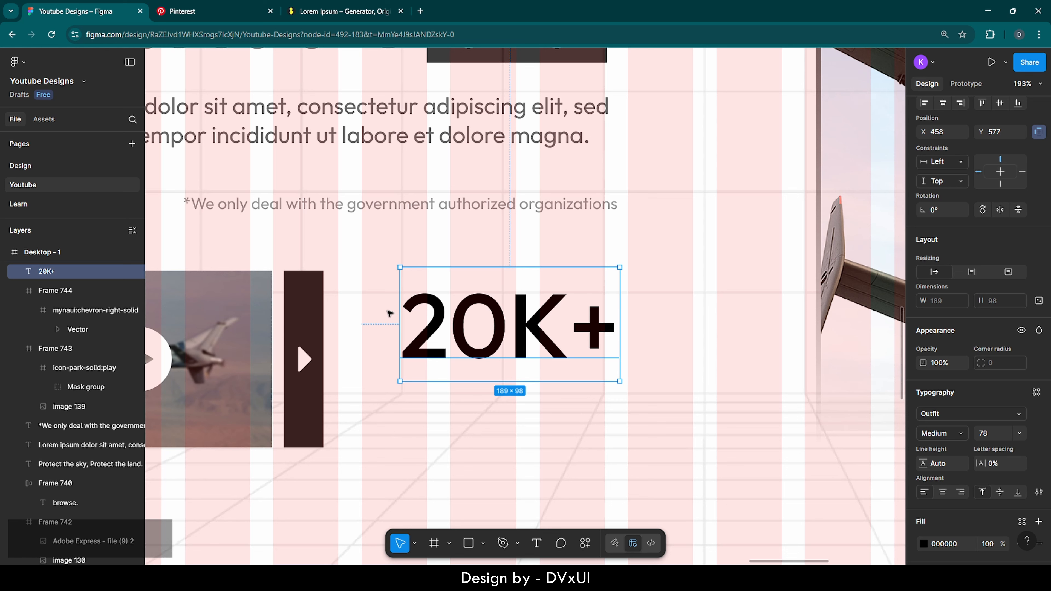
Duplicate the "20K+" text, place the copy below it at about X 459, Y 645, and change its wording to "Drones sold in".
key("ctrl+v")
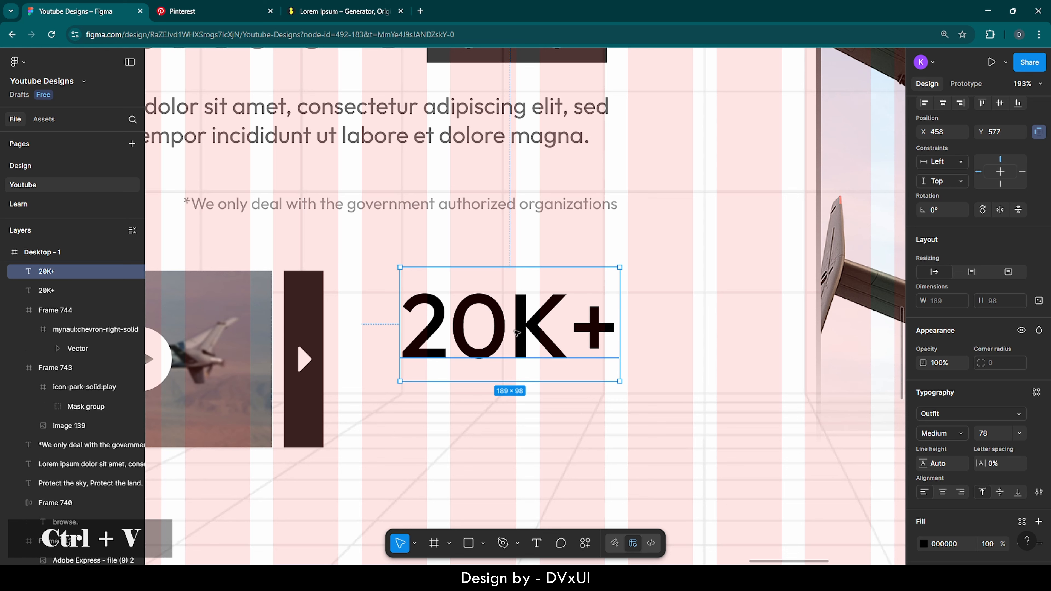
left_click_drag(516, 333, 520, 411)
double_click(519, 411)
key("BackSpace")
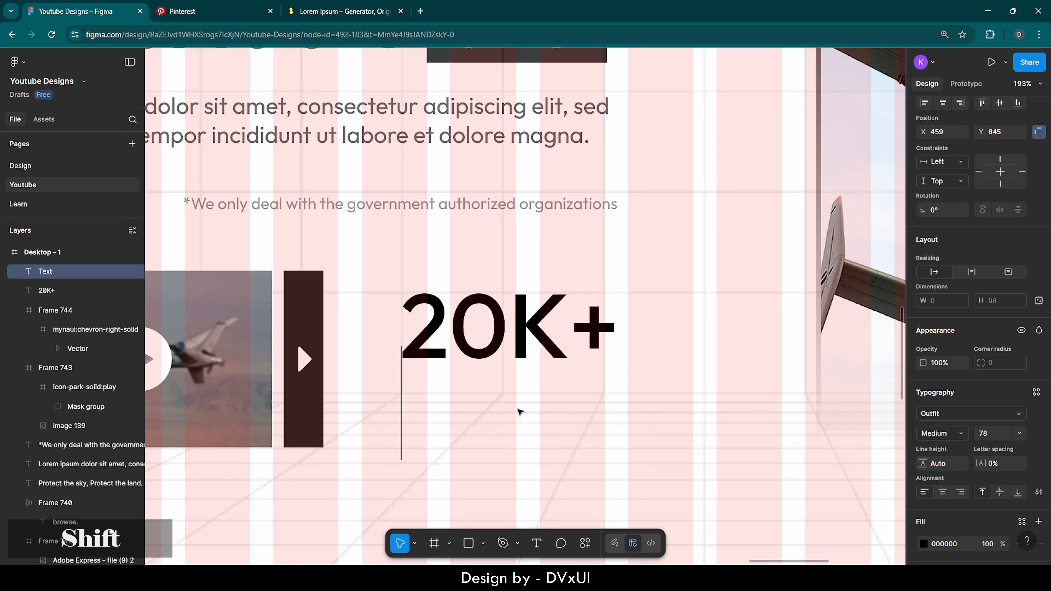
type("Drones sold in")
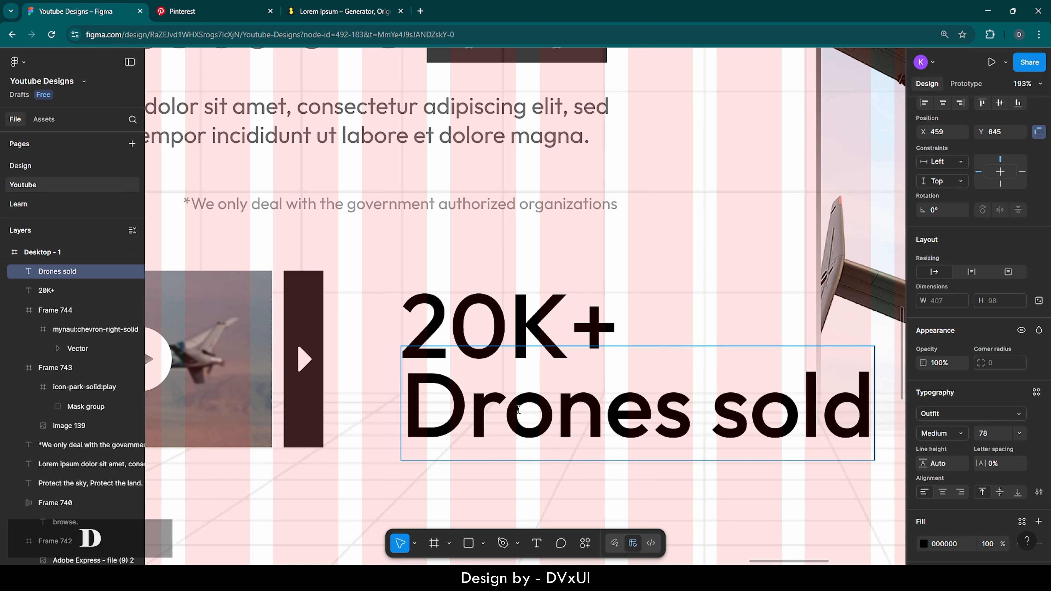
Set the whole "Drones sold in" text to font size 30.
key("ctrl+a")
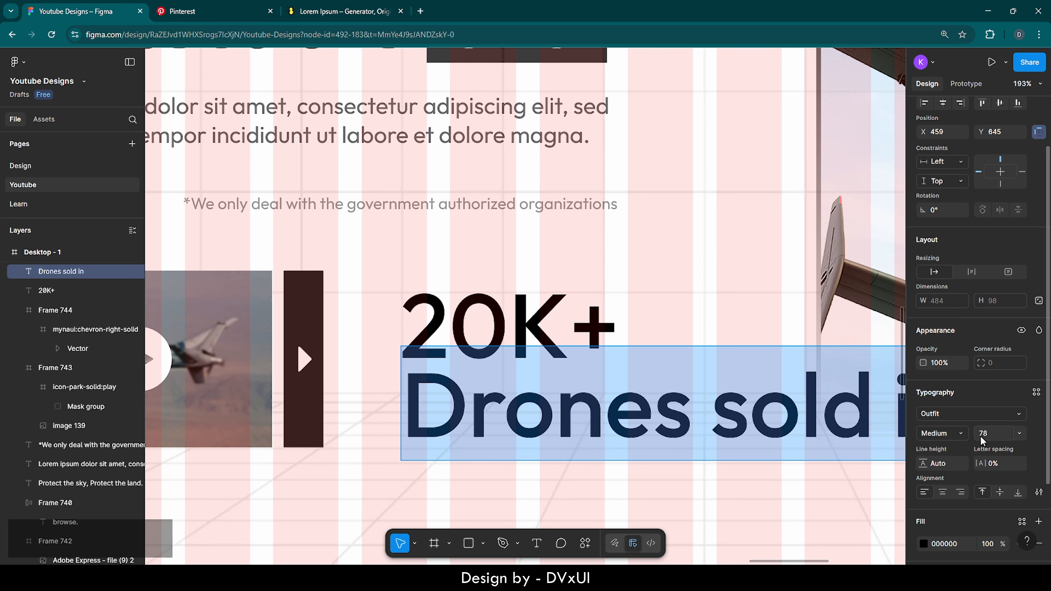
key("BackSpace")
type("30")
key("Return")
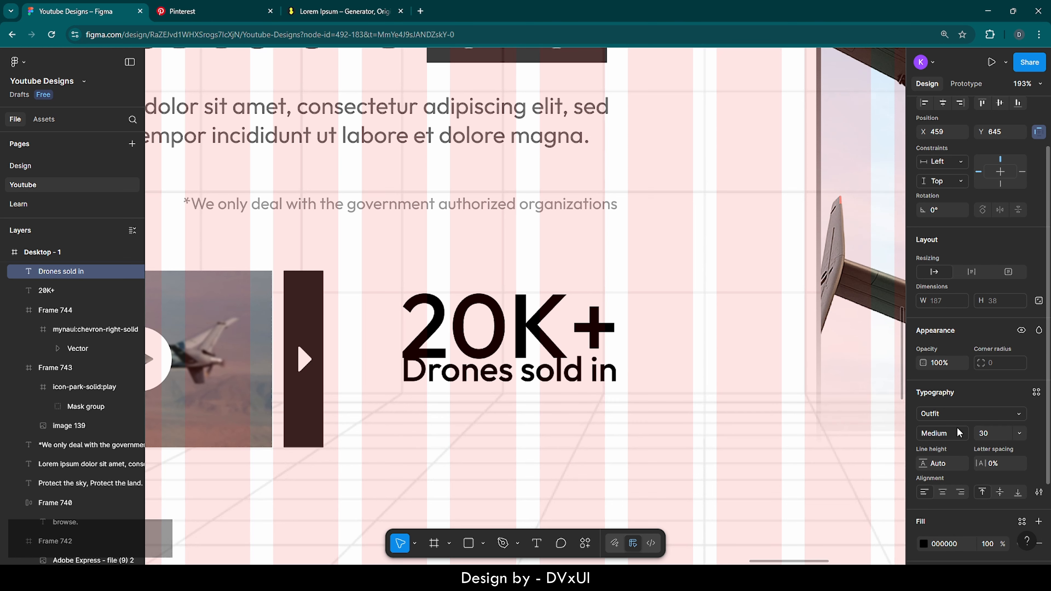
Lower the "Drones sold in" text's fill opacity to 60% and move it down clear of the "20K+" figure, left-aligned with it.
scroll(979, 522, "down", 3)
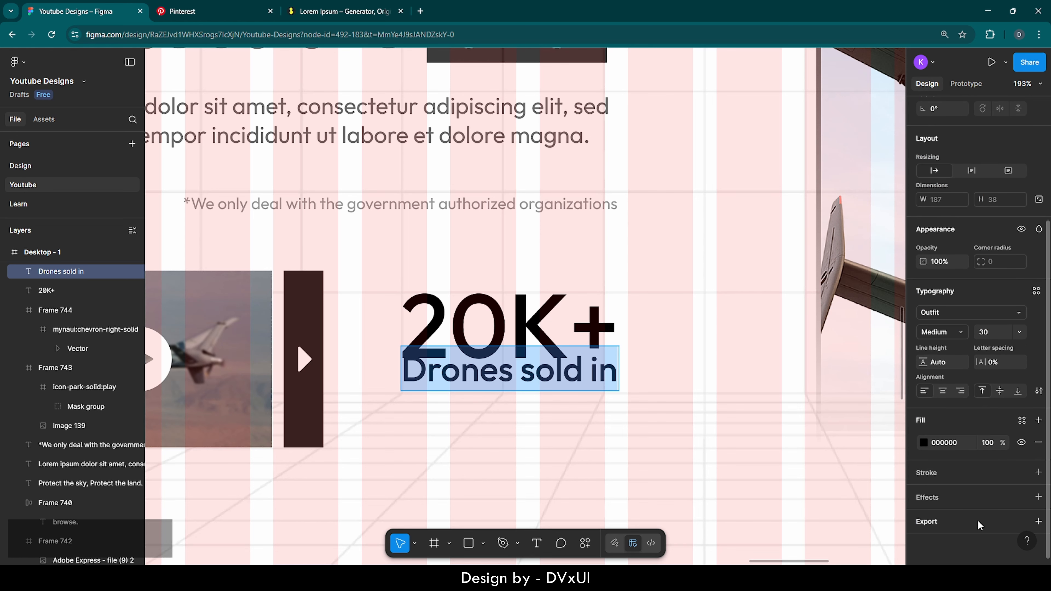
left_click(992, 442)
type("60")
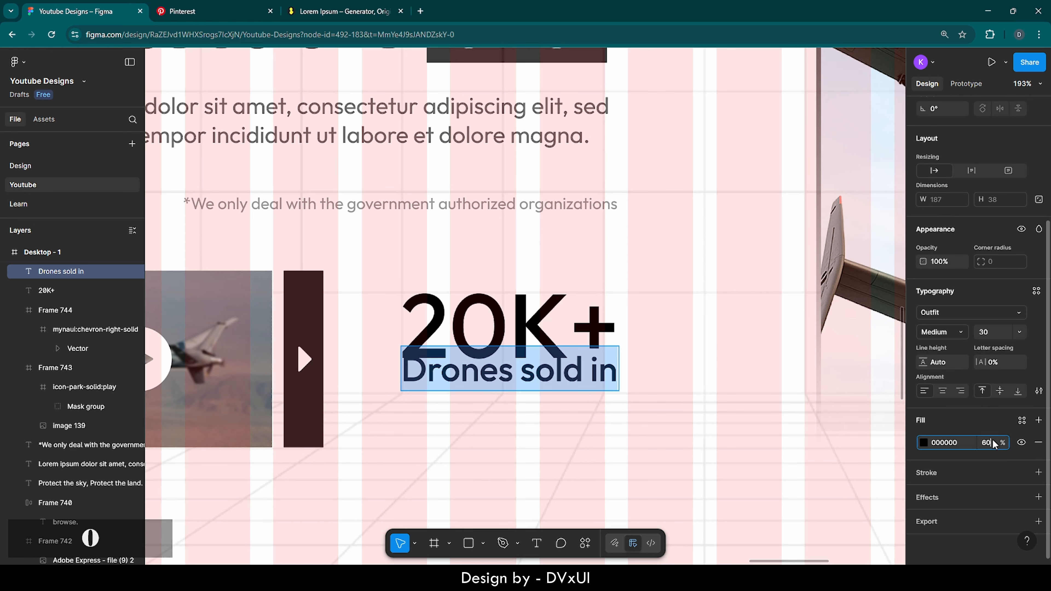
key("Return")
key("Escape")
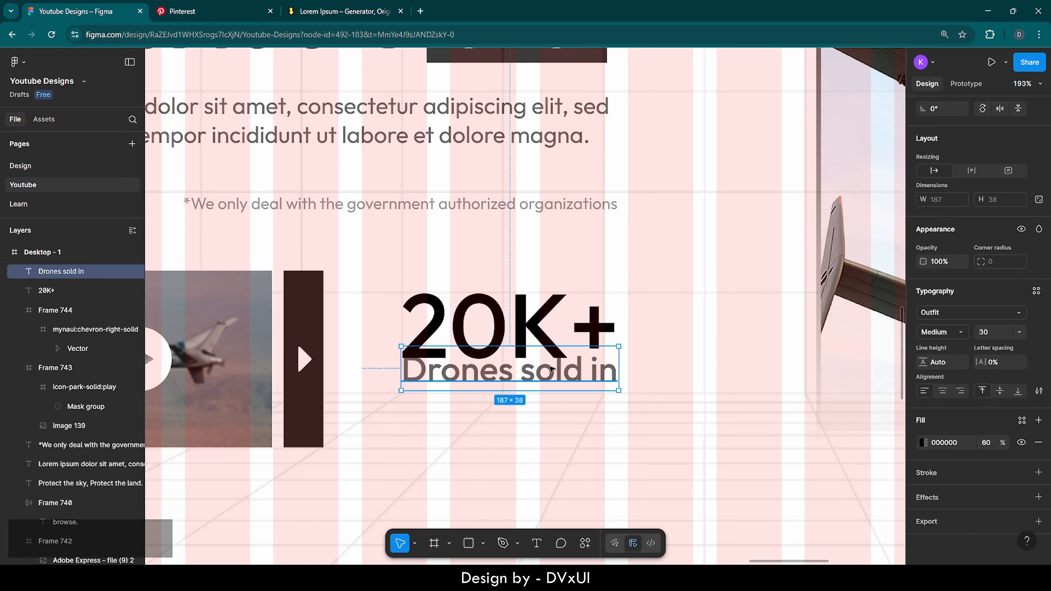
left_click_drag(552, 366, 551, 388)
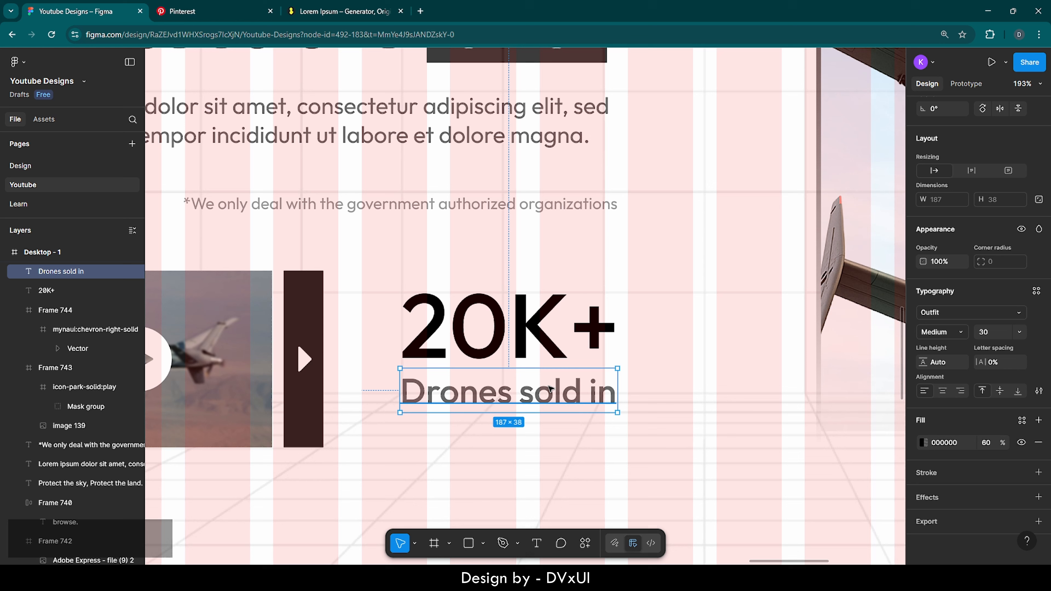
Duplicate the "20K+" text, place the copy below "Drones sold in", and change its wording to "2025".
left_click(548, 324)
key("ctrl+c")
key("ctrl+v")
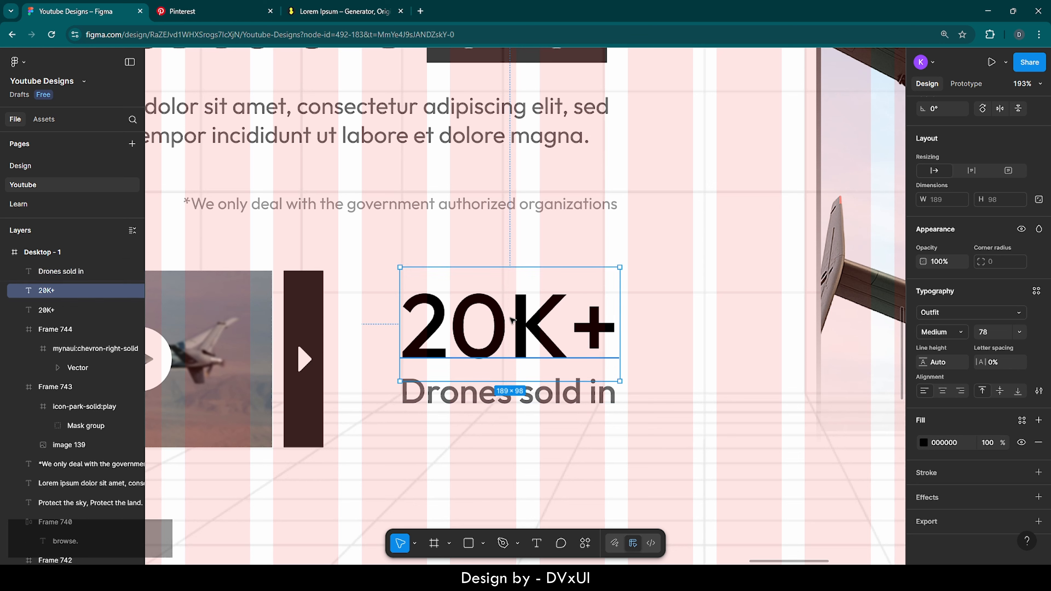
left_click_drag(512, 320, 510, 452)
double_click(510, 451)
double_click(510, 451)
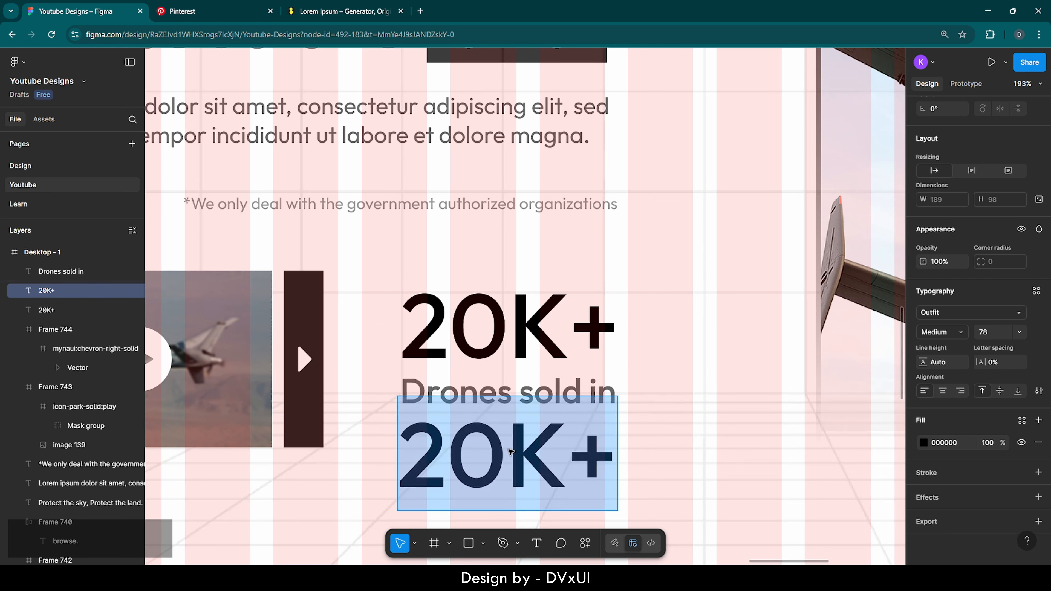
key("BackSpace")
type("2025")
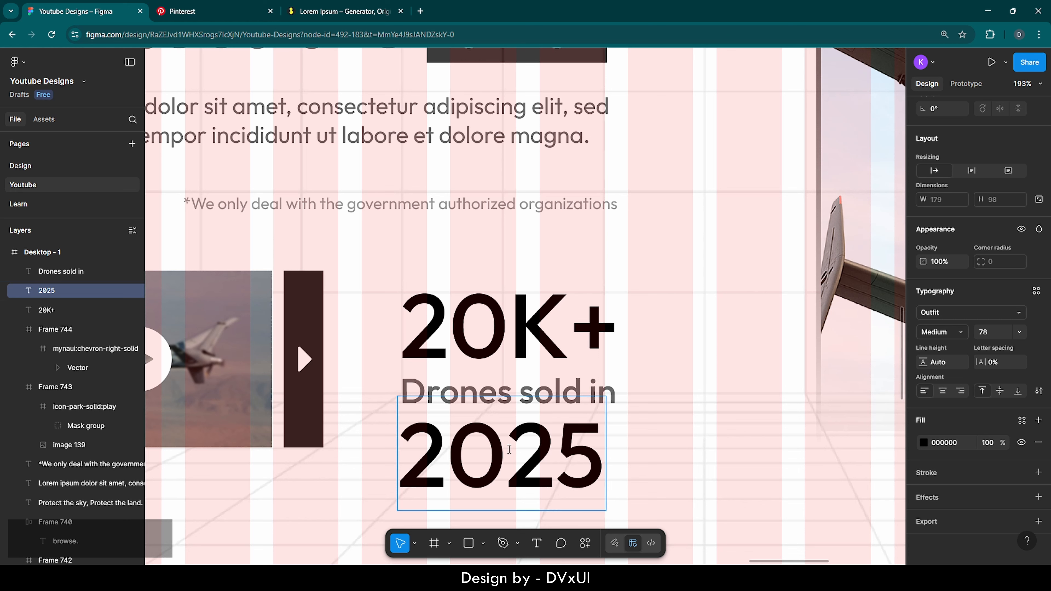
Set the "2025" text to size 80 in SemiBold weight and lower its fill opacity to 30%.
key("ctrl+a")
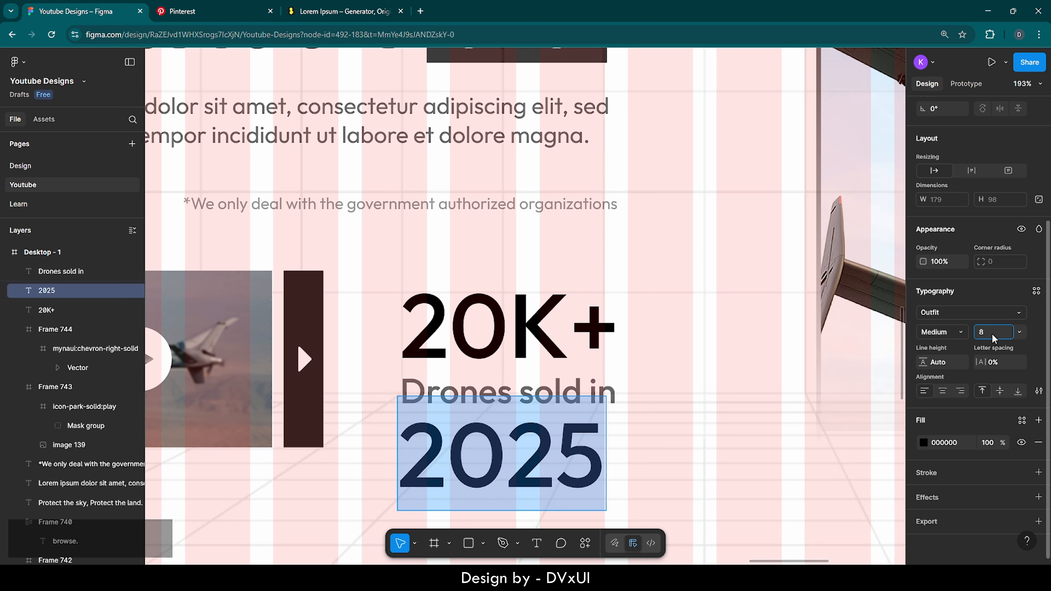
type("0")
key("Return")
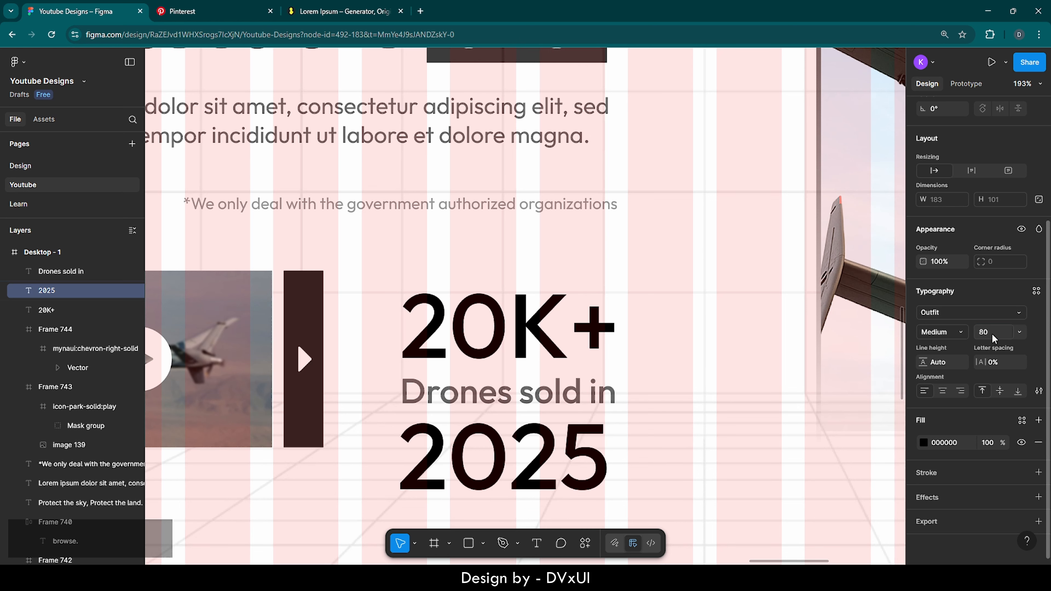
left_click(941, 330)
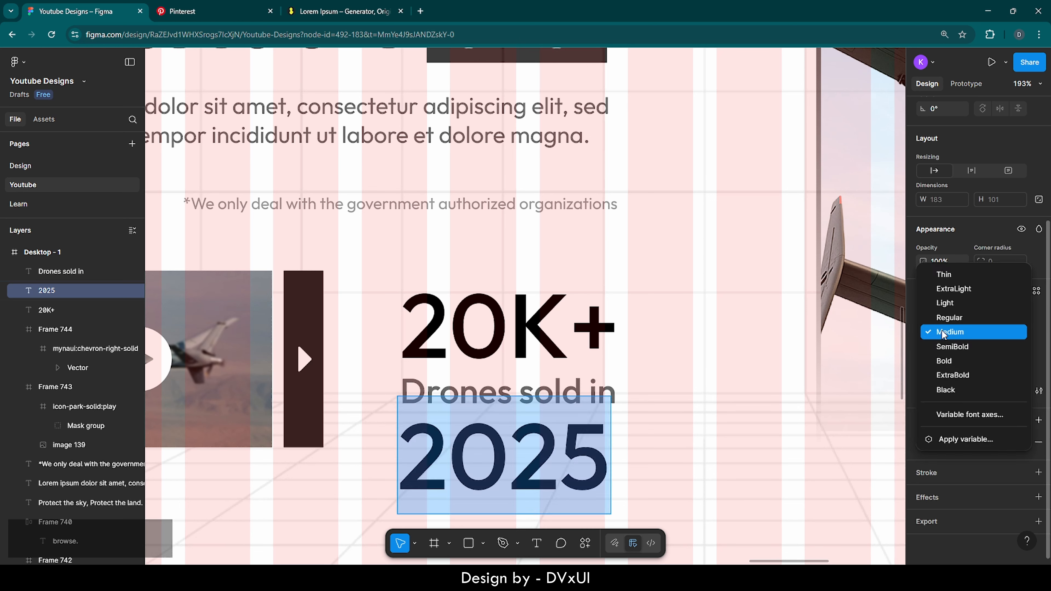
left_click(943, 347)
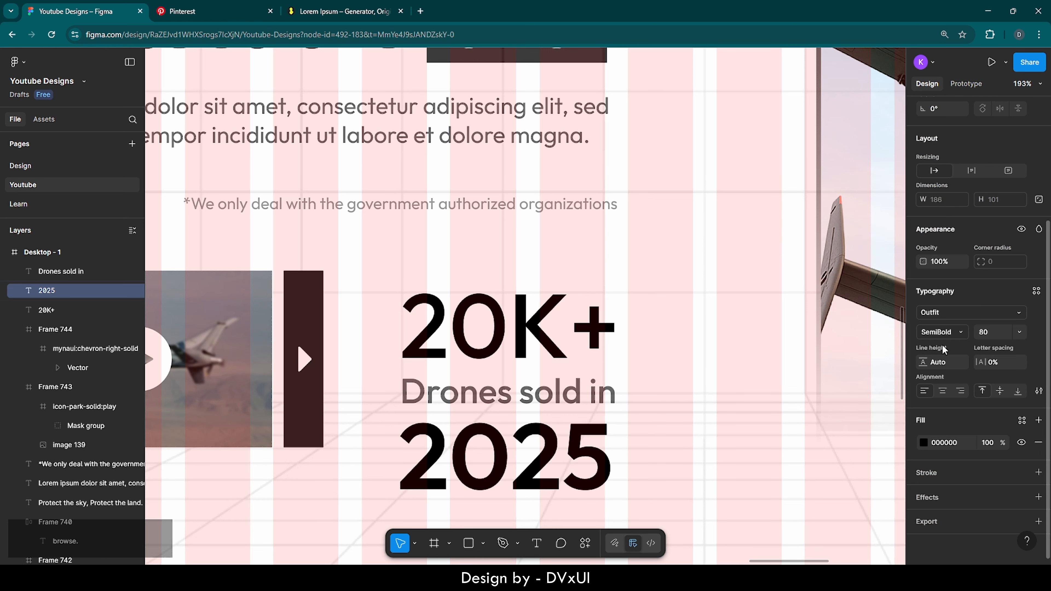
left_click(985, 443)
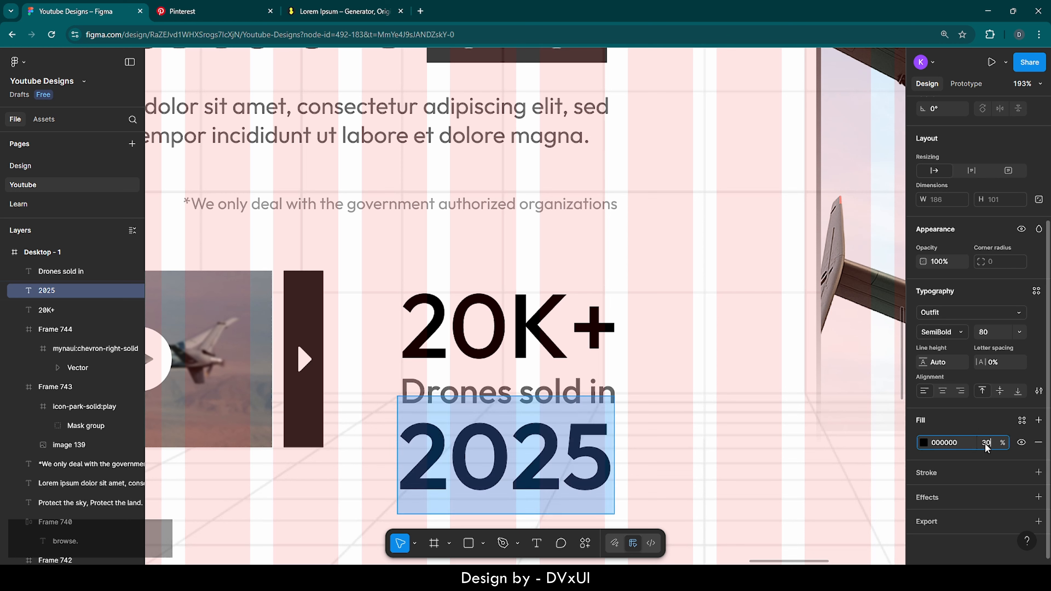
type("30")
key("Return")
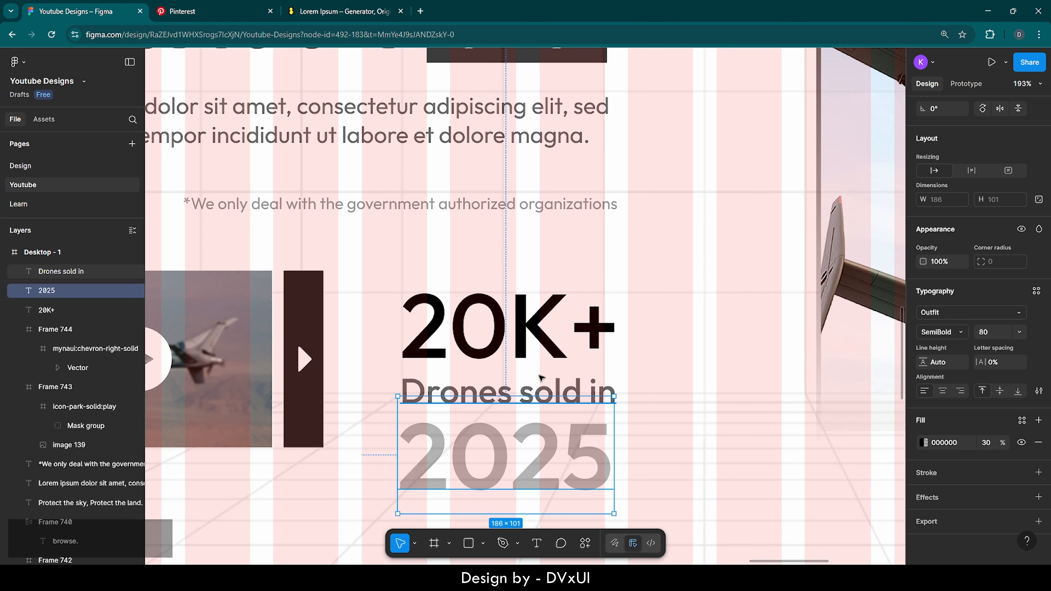
Select the "2025", "Drones sold in" and "20K+" texts together.
left_click(542, 379, "shift")
left_click(540, 306, "shift")
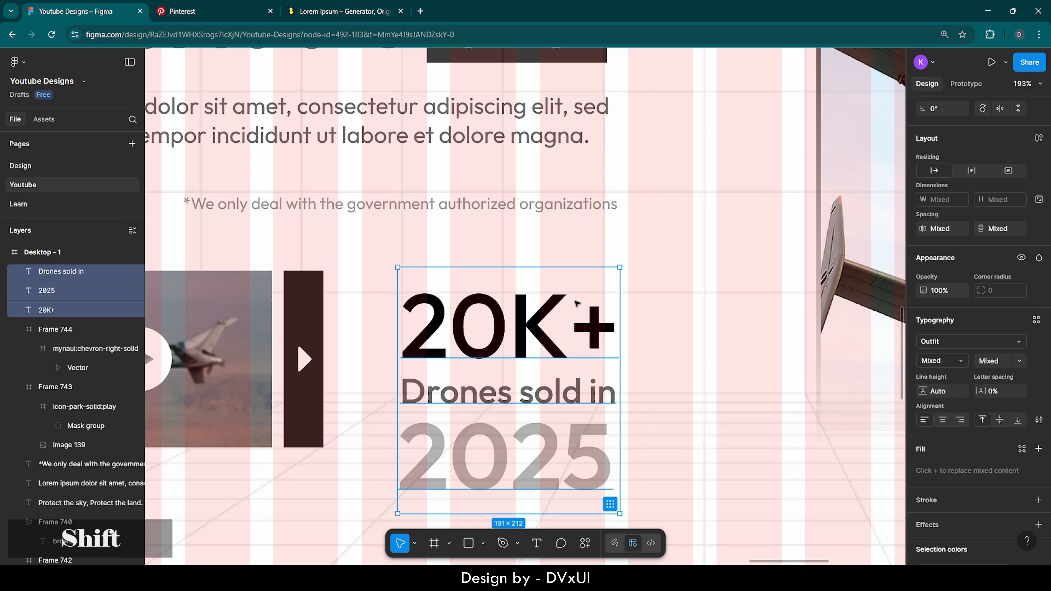
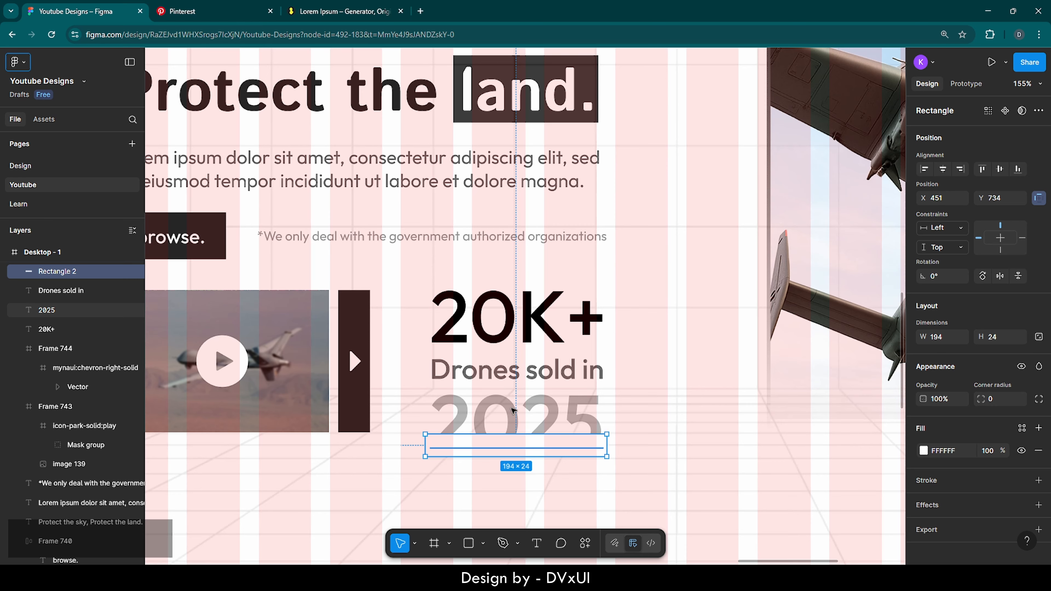
Examine the overall layout of the whole landing page, including the statistic block beside the video thumbnail.
left_click(368, 479)
scroll(369, 481, "down", 3)
scroll(368, 480, "down", 3)
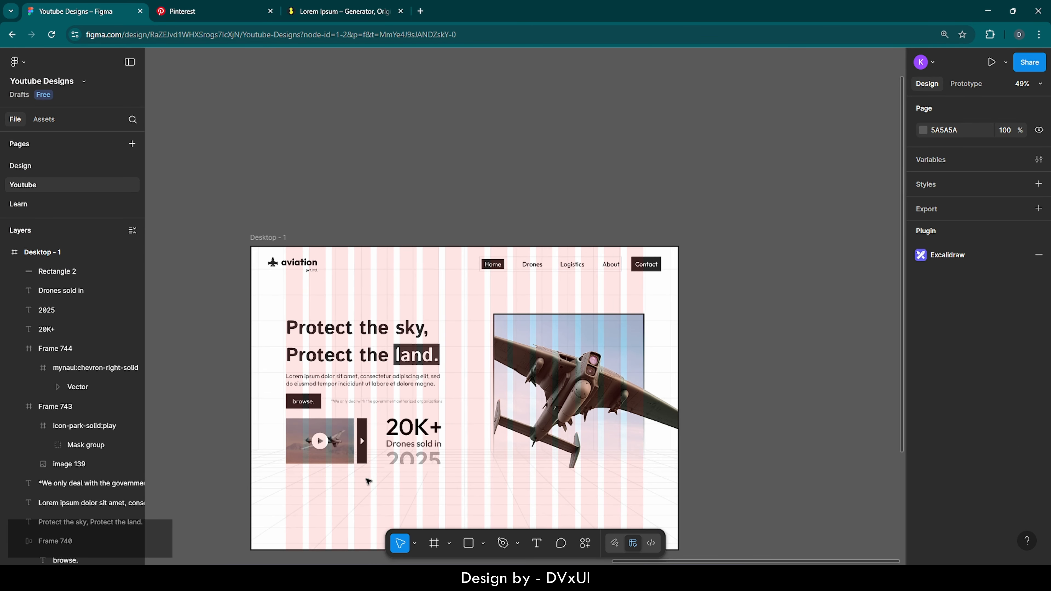
scroll(369, 480, "down", 2)
scroll(368, 480, "left", 1)
scroll(368, 481, "left", 1)
scroll(369, 481, "down", 1)
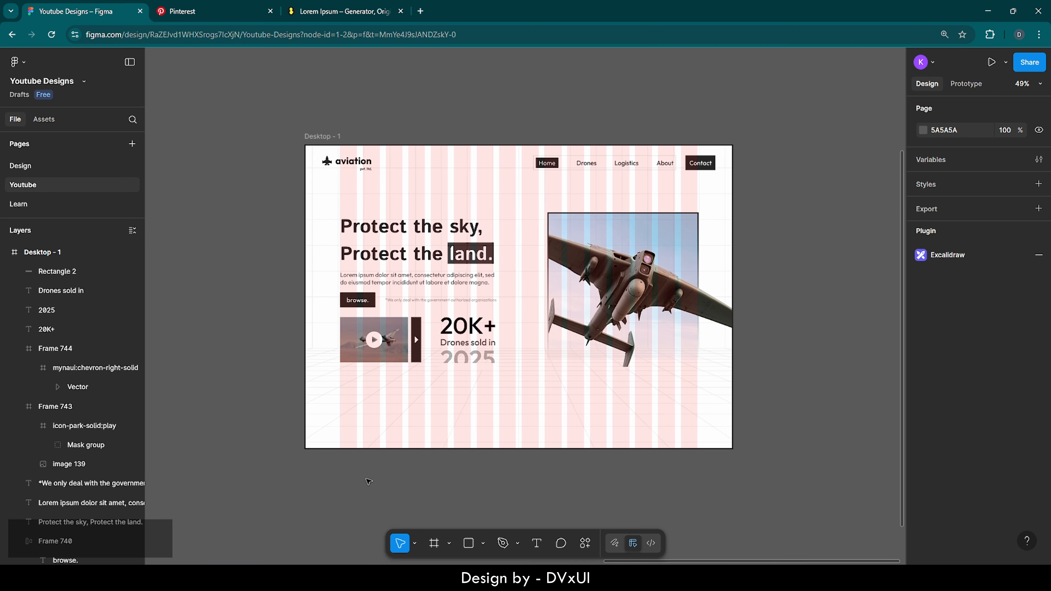
scroll(368, 481, "up", 2)
scroll(368, 481, "up", 2)
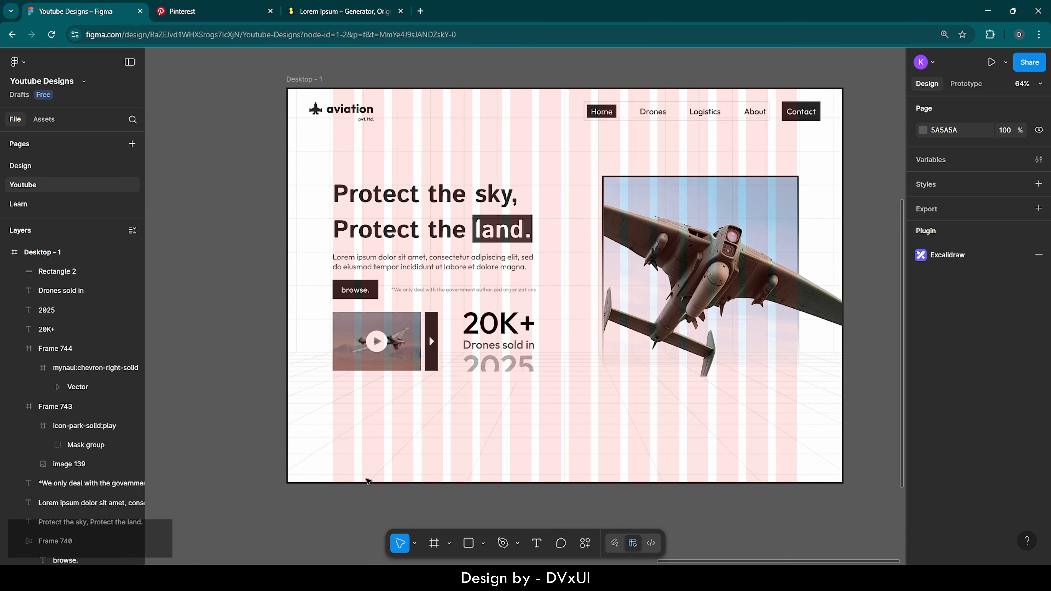
scroll(368, 480, "right", 2)
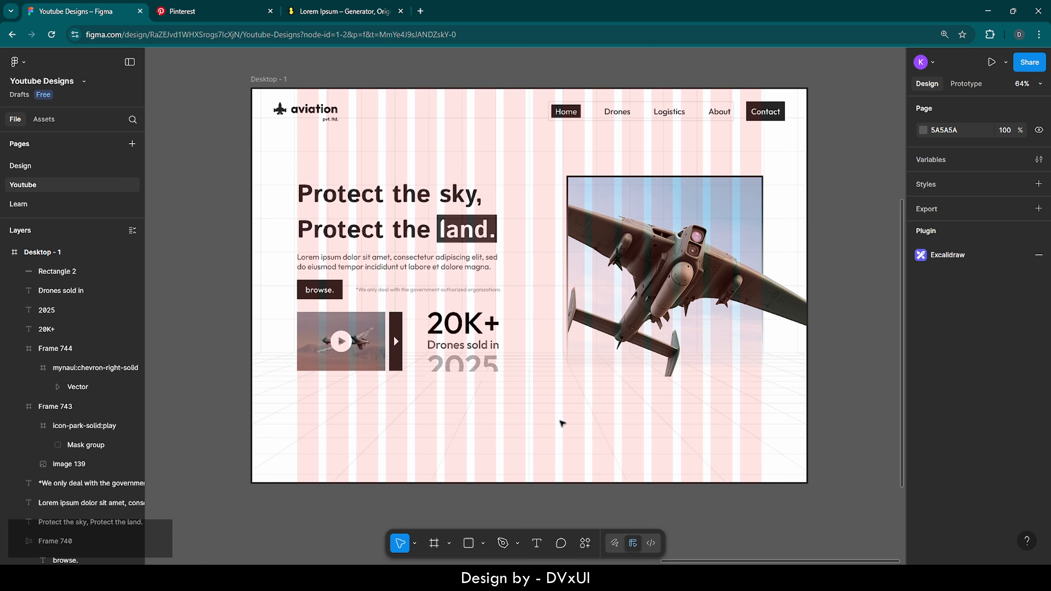
Add a 100 × 100 frame in the empty area below the video thumbnail and fill it with colour 252525.
left_click(433, 544)
left_click(369, 424)
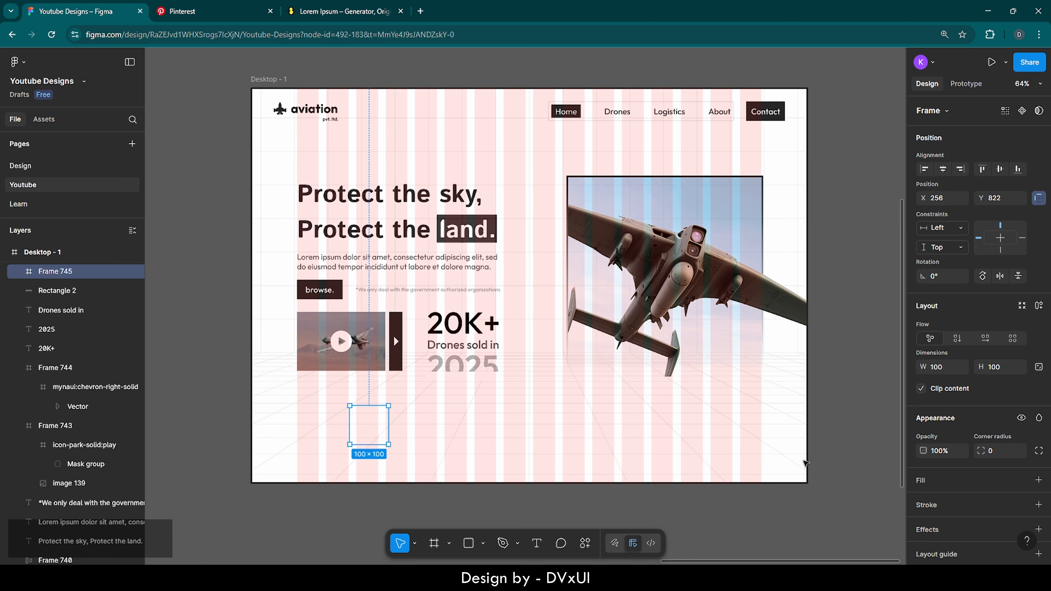
left_click(1038, 480)
left_click(923, 502)
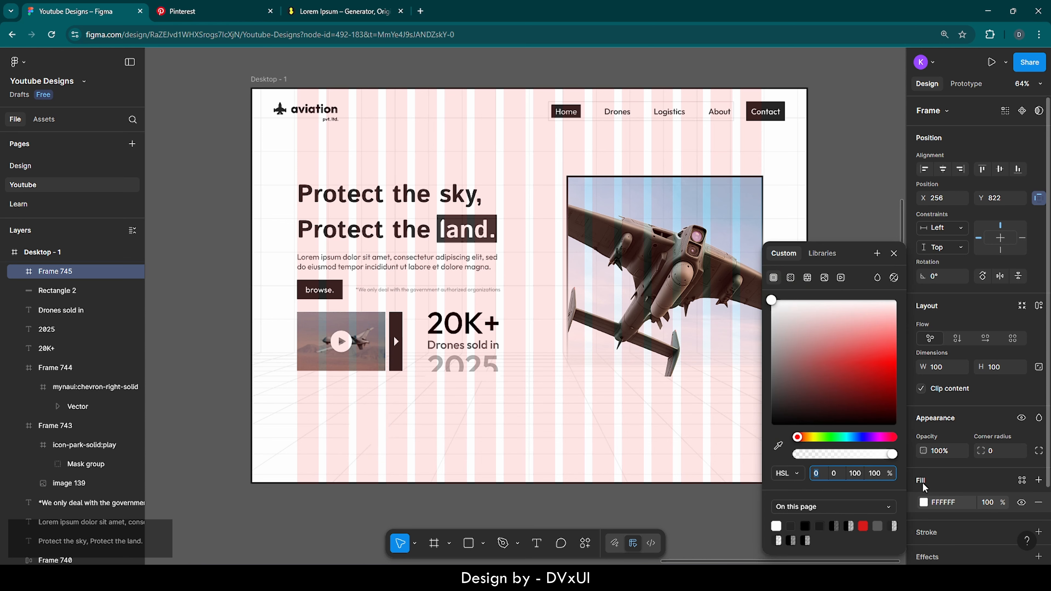
left_click(951, 502)
type("252525")
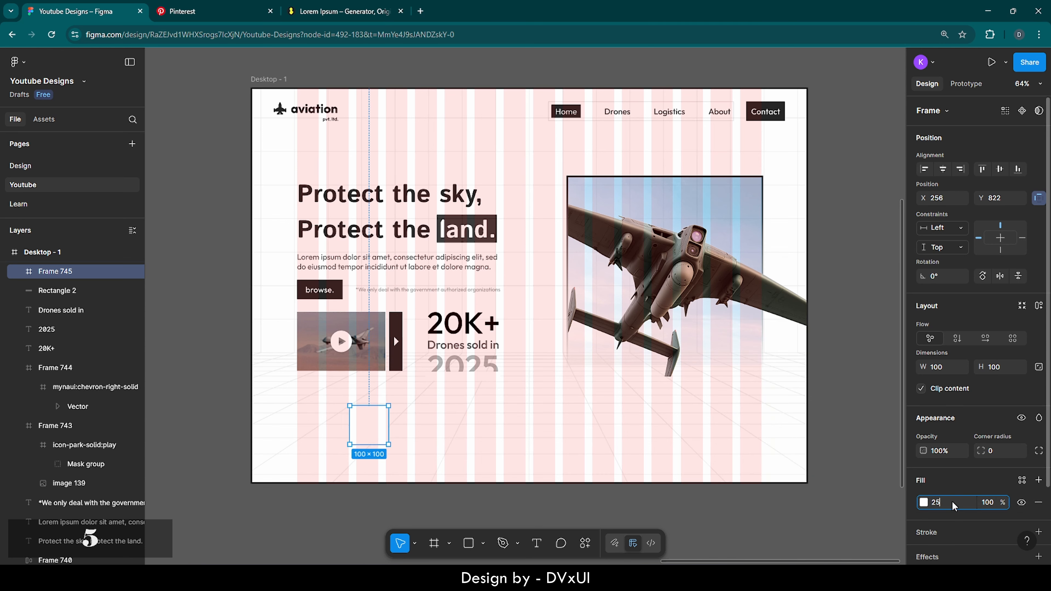
key("Return")
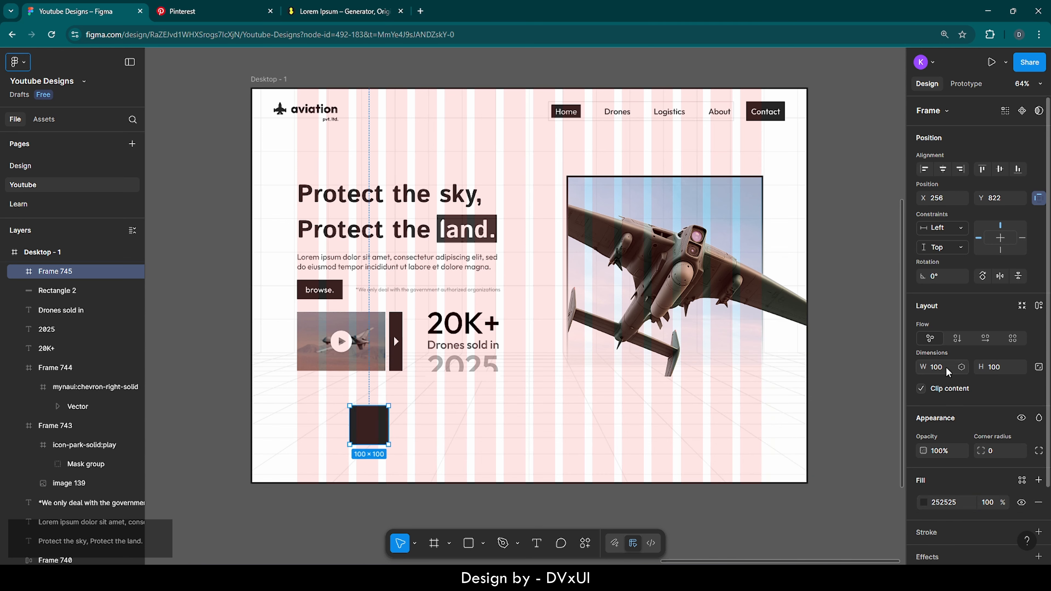
Centre the dark frame horizontally on the page and widen it to 1200 so it spans all the layout columns from X 120.
left_click(946, 366)
key("BackSpace")
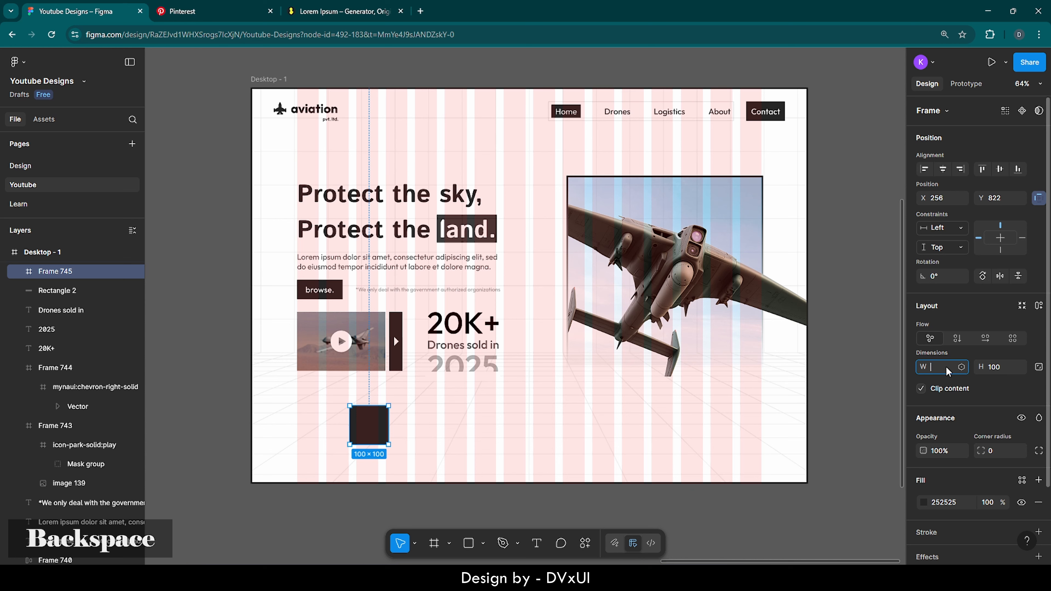
type("1168")
key("Return")
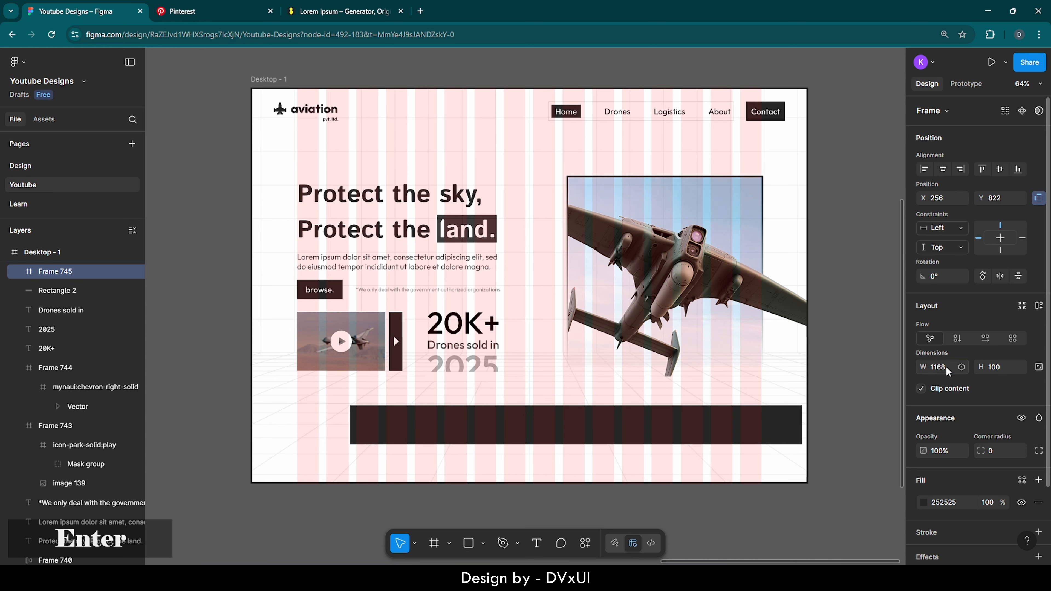
left_click(944, 170)
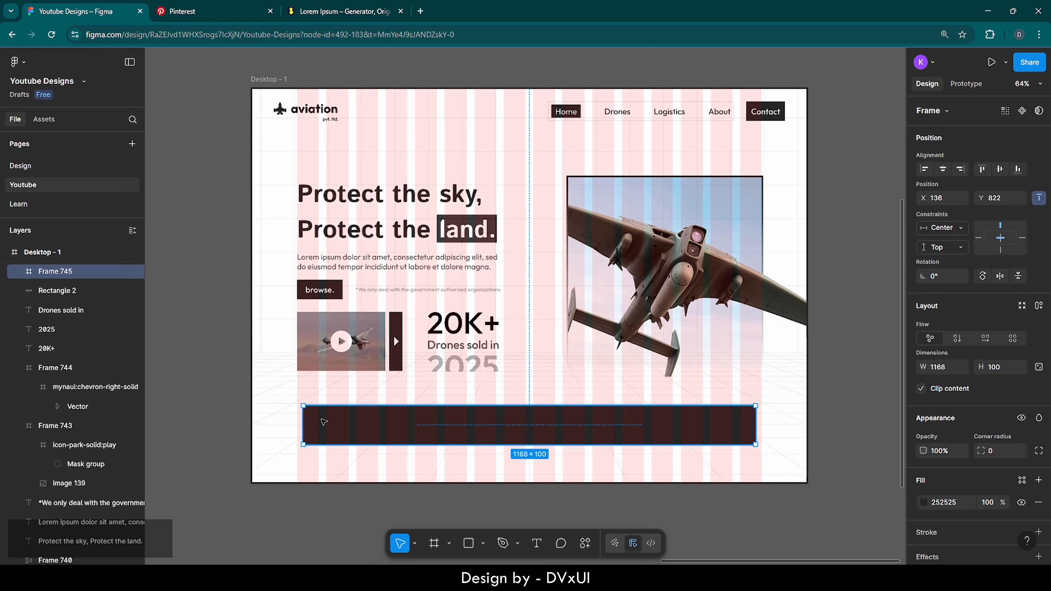
left_click_drag(304, 421, 298, 421)
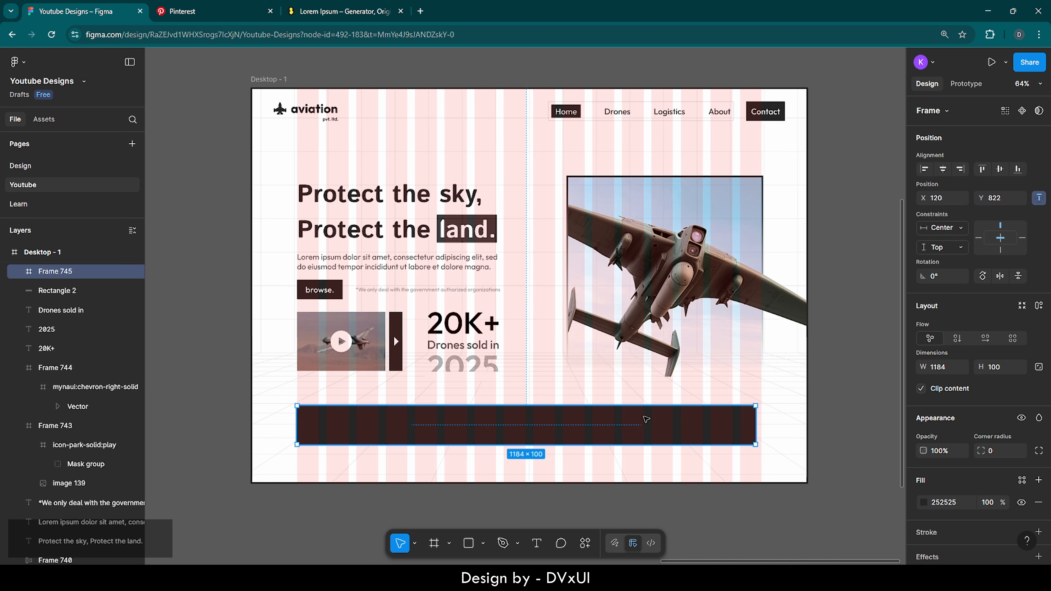
left_click_drag(755, 421, 759, 421)
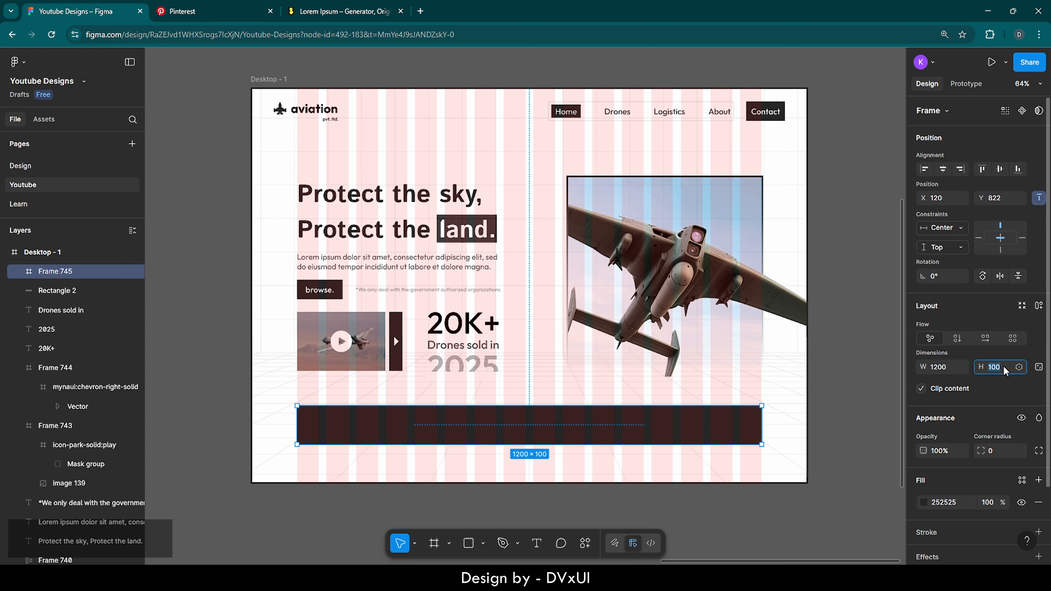
Set the dark frame's height to 190 and align it to the bottom edge of the page.
type("190")
key("Return")
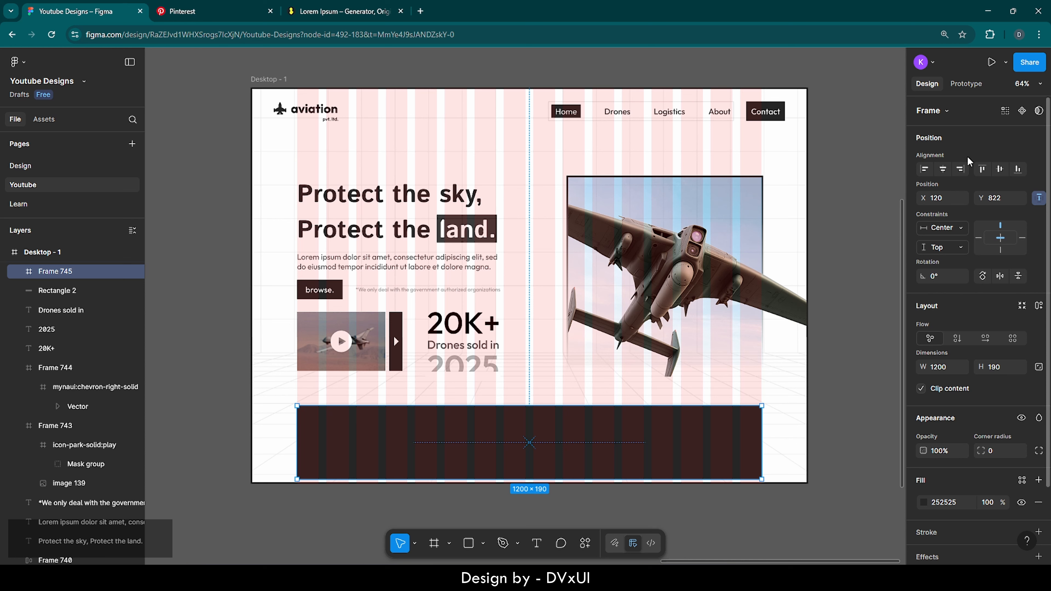
left_click(1019, 168)
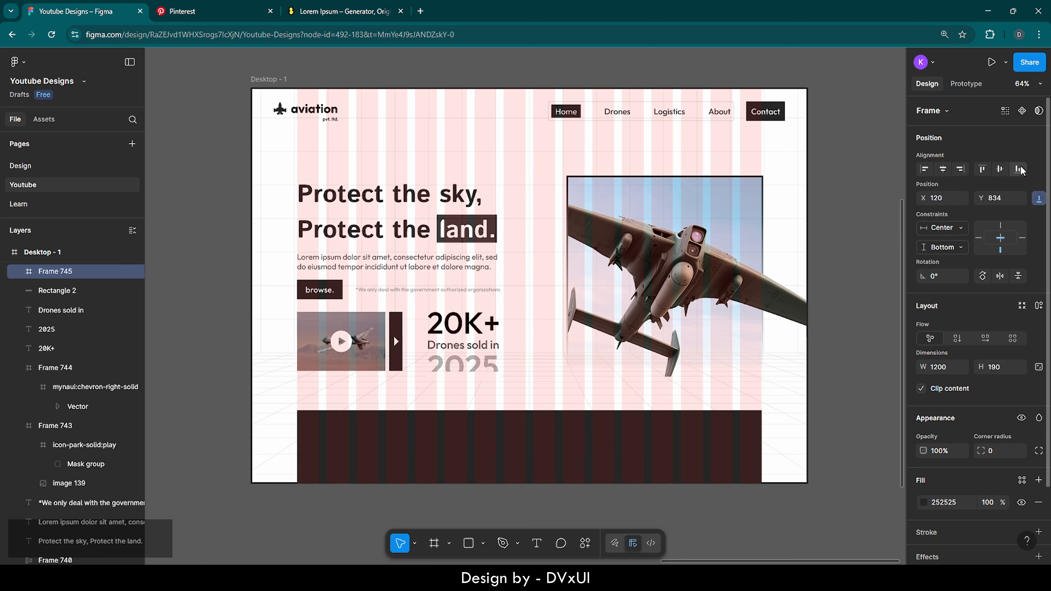
left_click(775, 438)
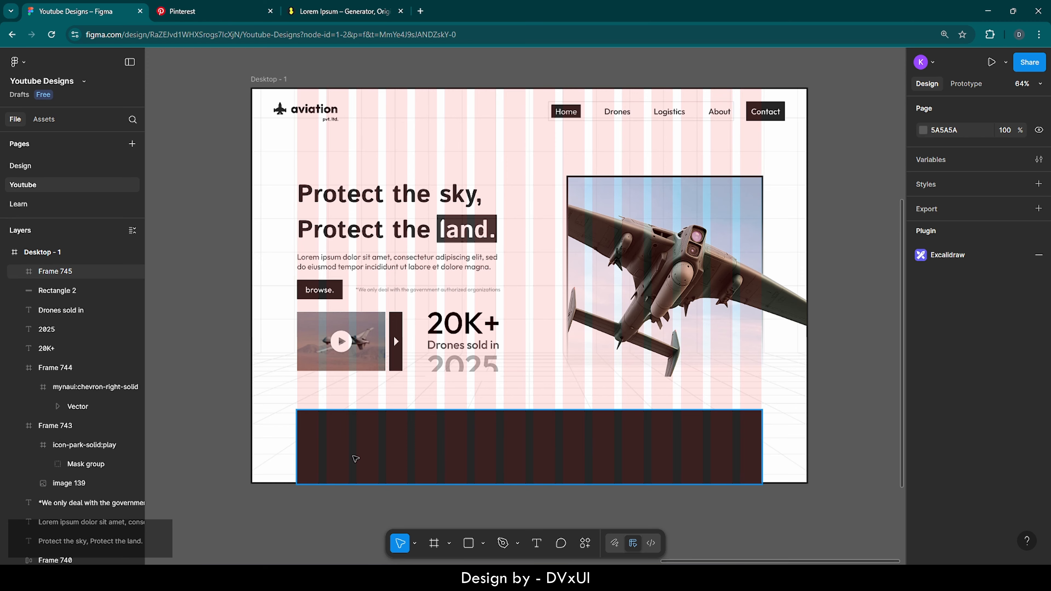
Add a white text reading "Our" inside the dark frame, near its upper-left corner at about X 89, Y 35.
left_click(324, 453)
scroll(324, 452, "up", 5, "ctrl")
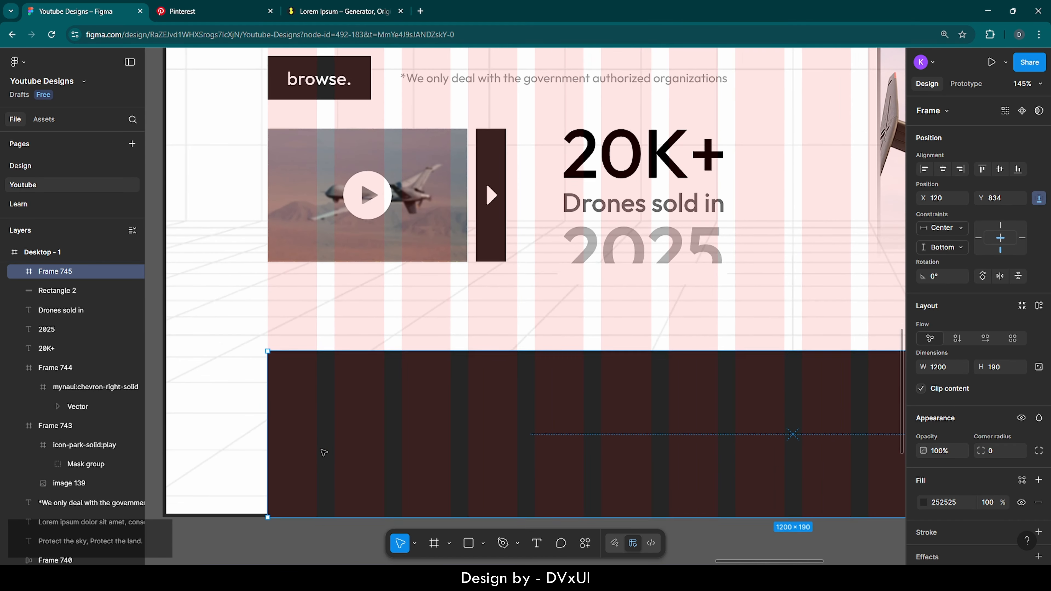
scroll(429, 516, "down", 2)
left_click(537, 543)
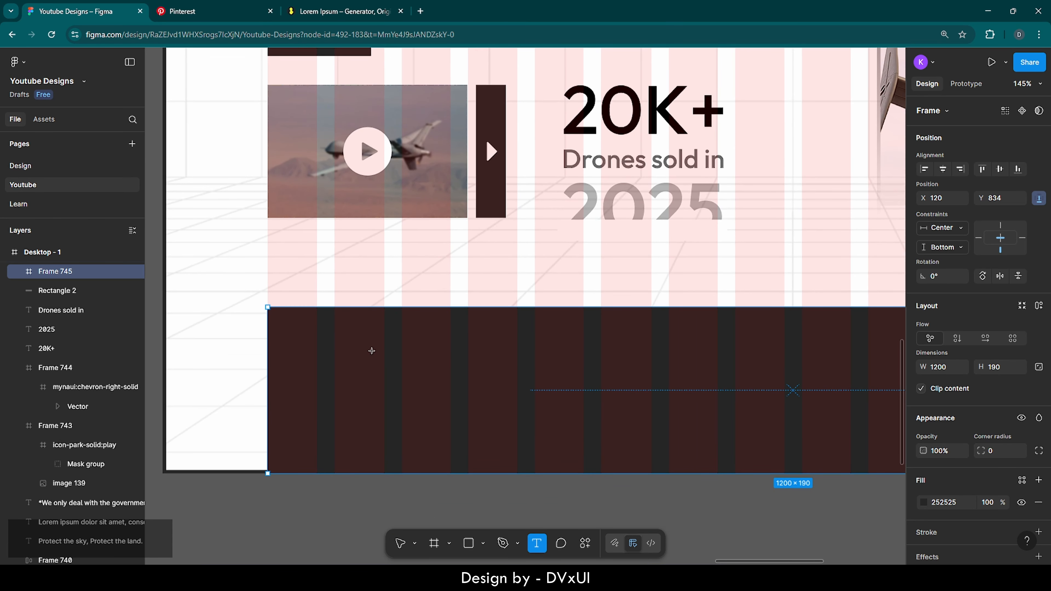
left_click(345, 338)
type("O")
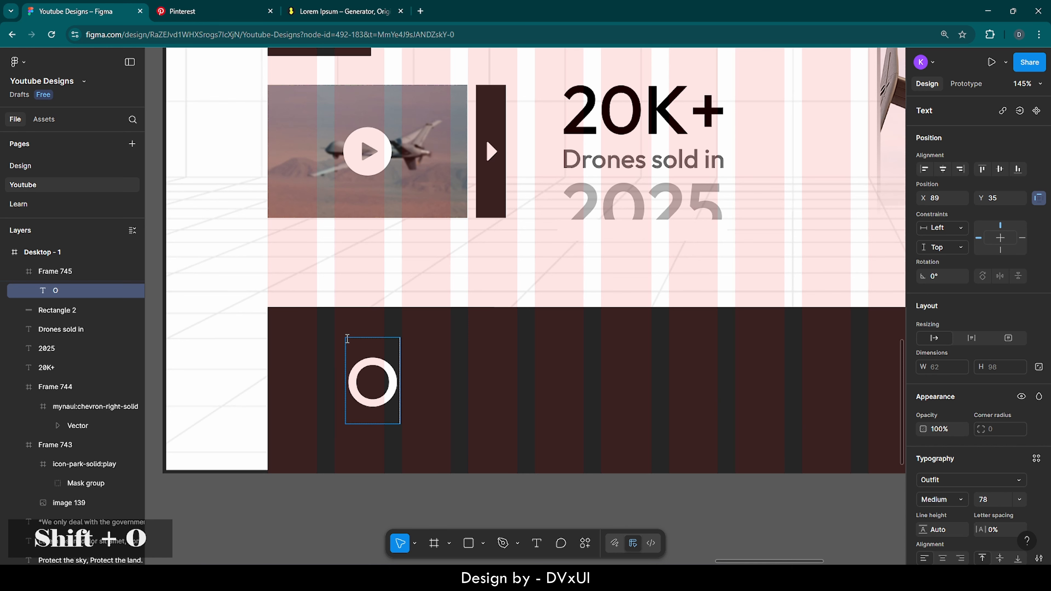
type("ur")
key("BackSpace")
Set the whole "Our" text to font size 74.
key("ctrl+a")
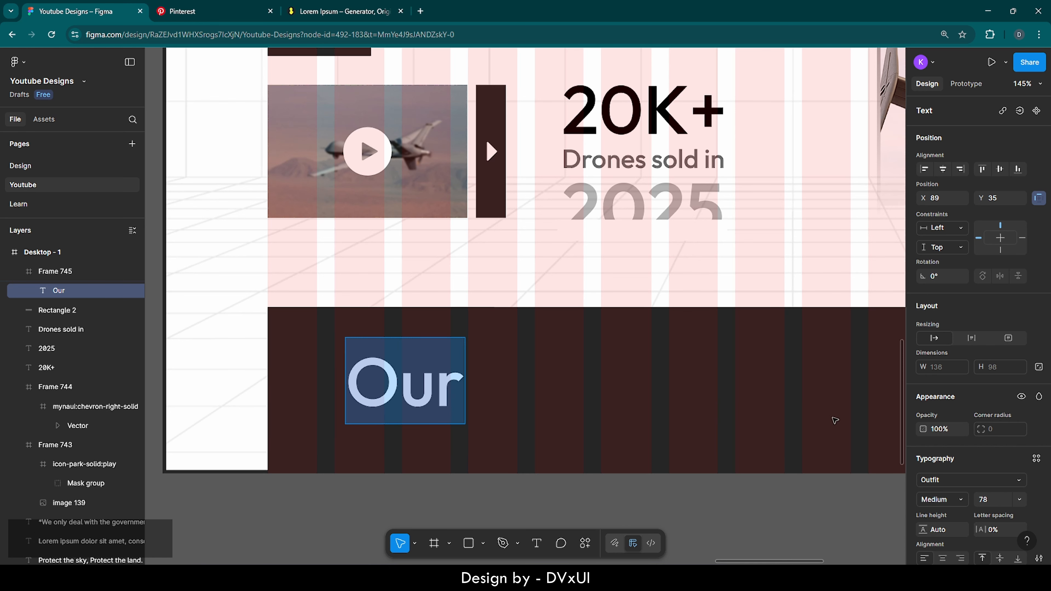
scroll(994, 498, "down", 3)
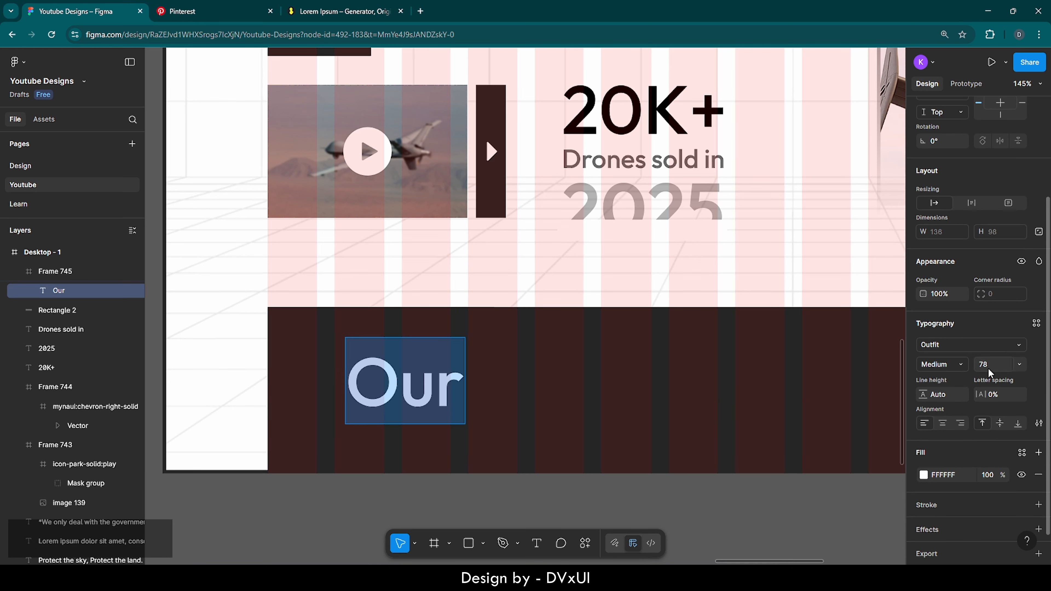
key("BackSpace")
type("74")
key("Return")
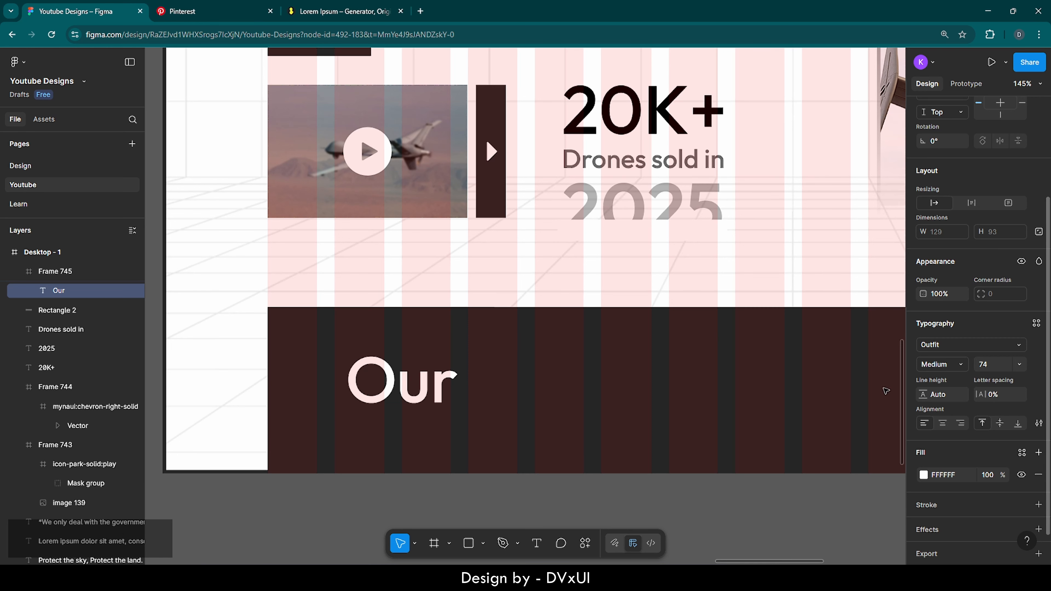
Duplicate the "Our" text within the dark frame, move the copy below the original and change its wording to "Partners".
key("ctrl+v")
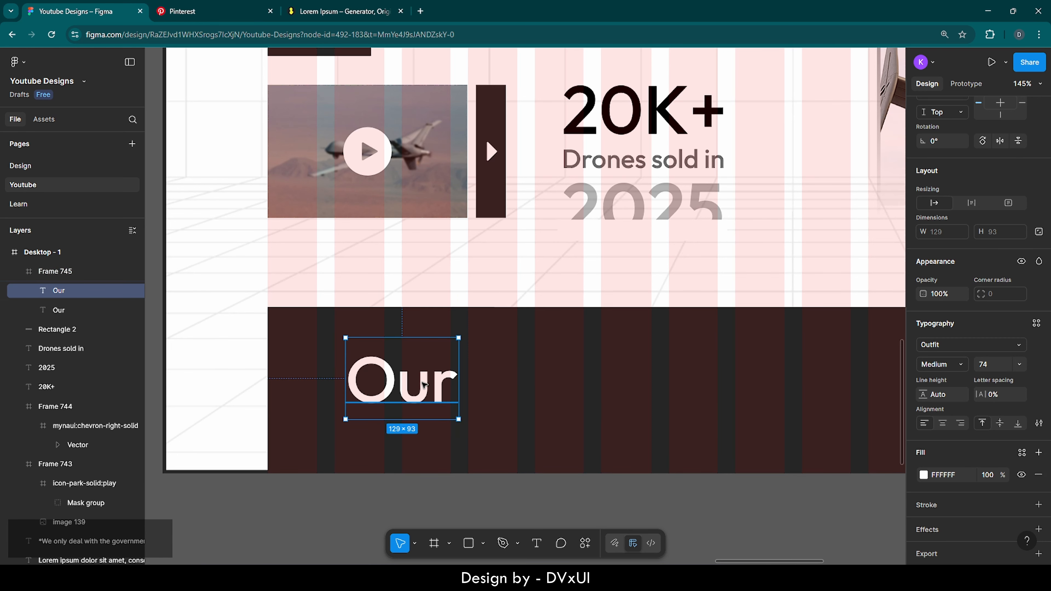
left_click_drag(425, 387, 427, 437)
double_click(426, 438)
key("BackSpace")
type("Part")
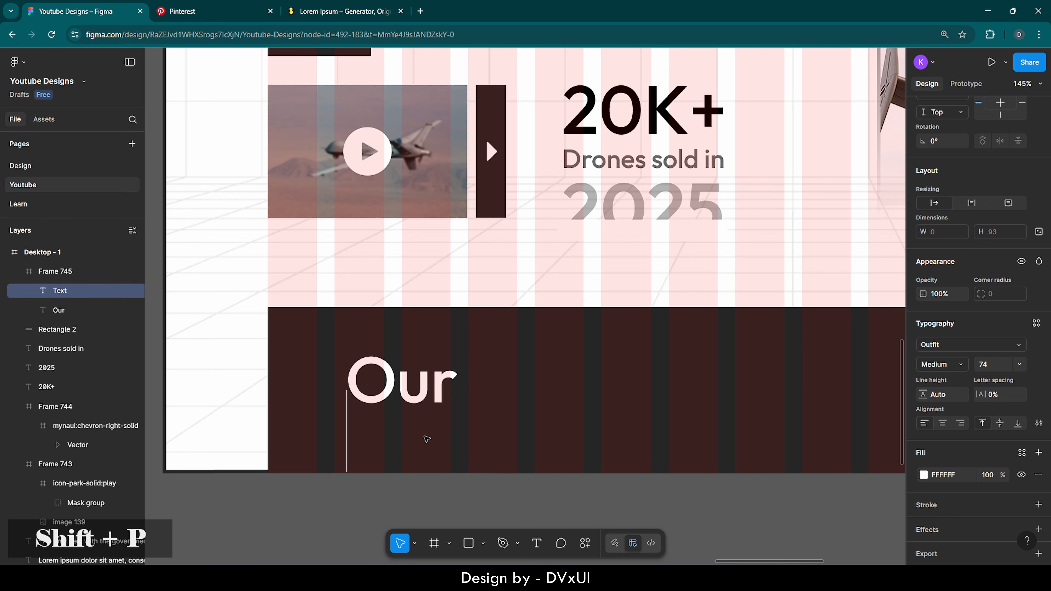
type("ners")
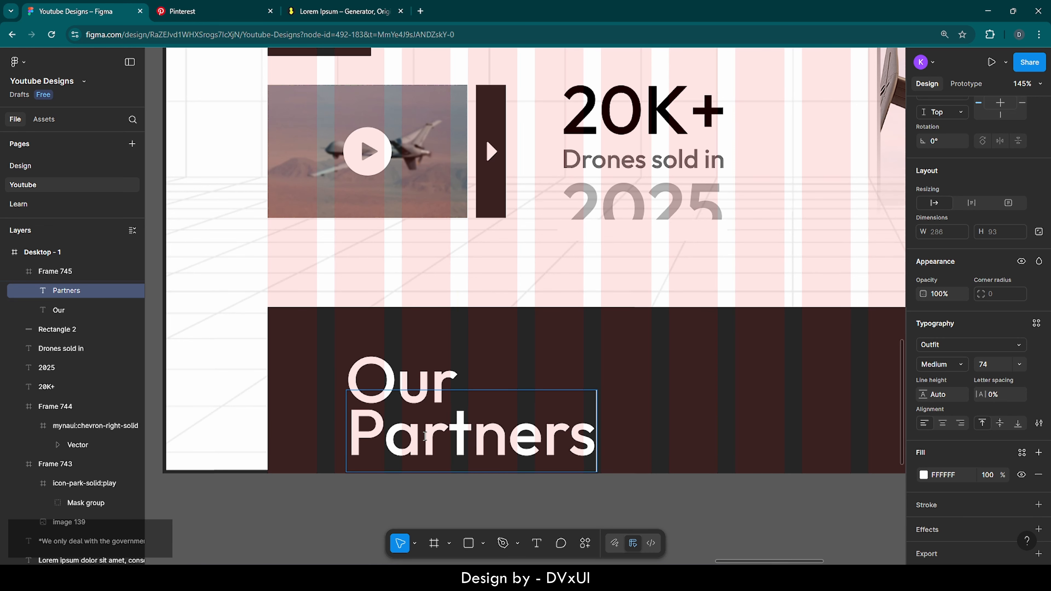
key("Escape")
Try to adjust the gap between the "Our" and "Partners" texts by stepping their spacing value up to about -51.
left_click(428, 365, "shift")
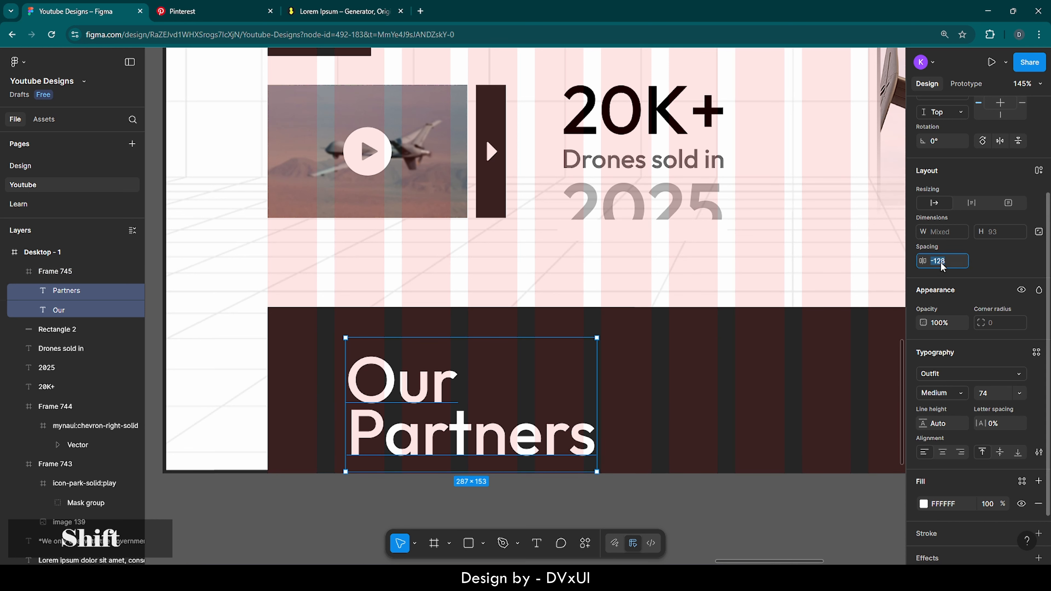
key("shift+Up")
key("ctrl+z")
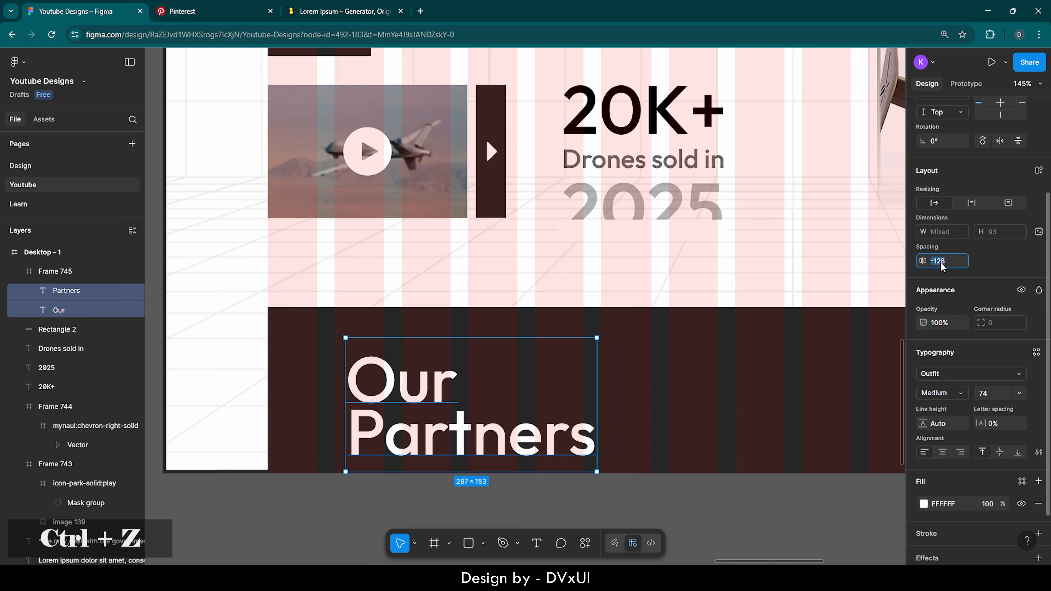
key("Up")
key("Up")
key("Up")
key("Up")
key("Up")
key("Up")
key("Up")
key("Up")
key("Up")
key("Up")
key("Up")
key("Up")
key("Up")
key("Up")
key("Up")
key("Up")
key("Up")
key("Up")
key("Up")
key("Up")
key("Up")
key("Up")
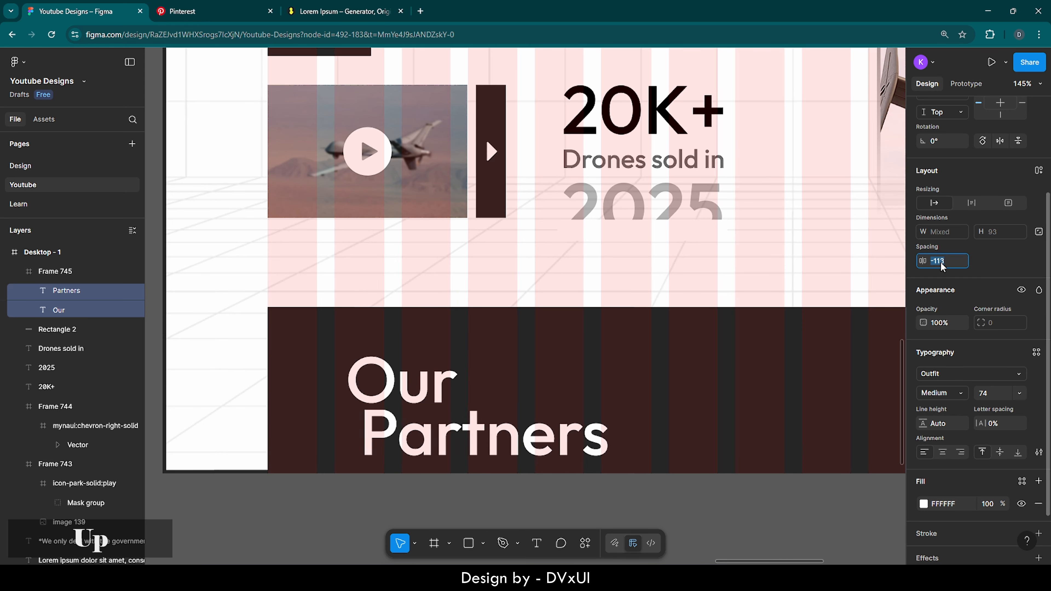
key("Up")
key("Up")
key("Up")
key("Up")
key("Up")
key("Up")
key("Up")
key("Up")
key("Up")
key("Up")
key("Up")
key("Up")
key("Up")
key("Up")
key("Up")
key("Up")
key("Up")
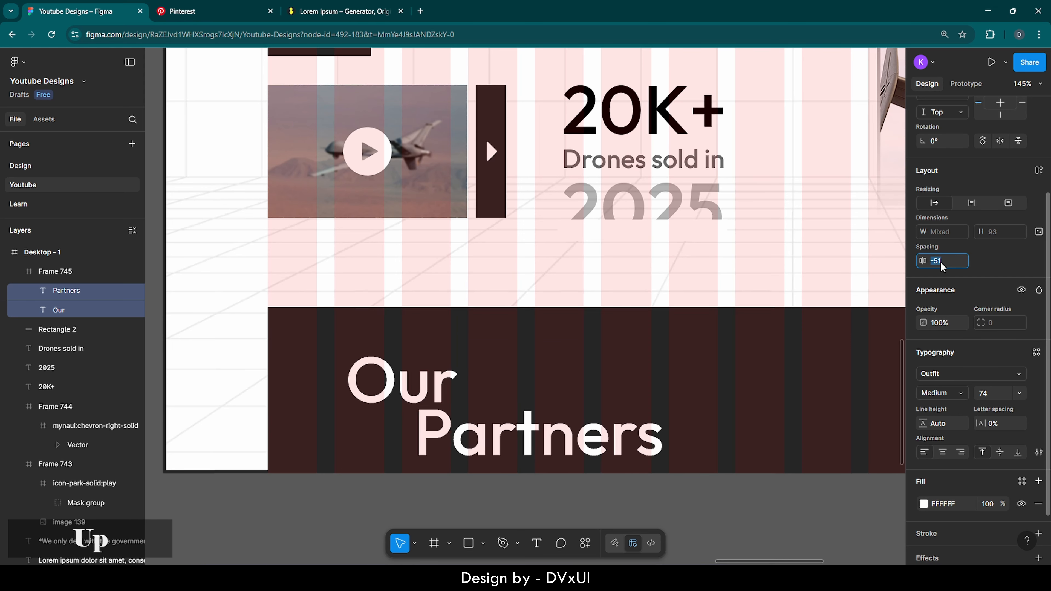
Stack "Partners" left-aligned under "Our" with a spacing of about -10, and shift both texts slightly up inside the dark frame.
left_click(463, 433)
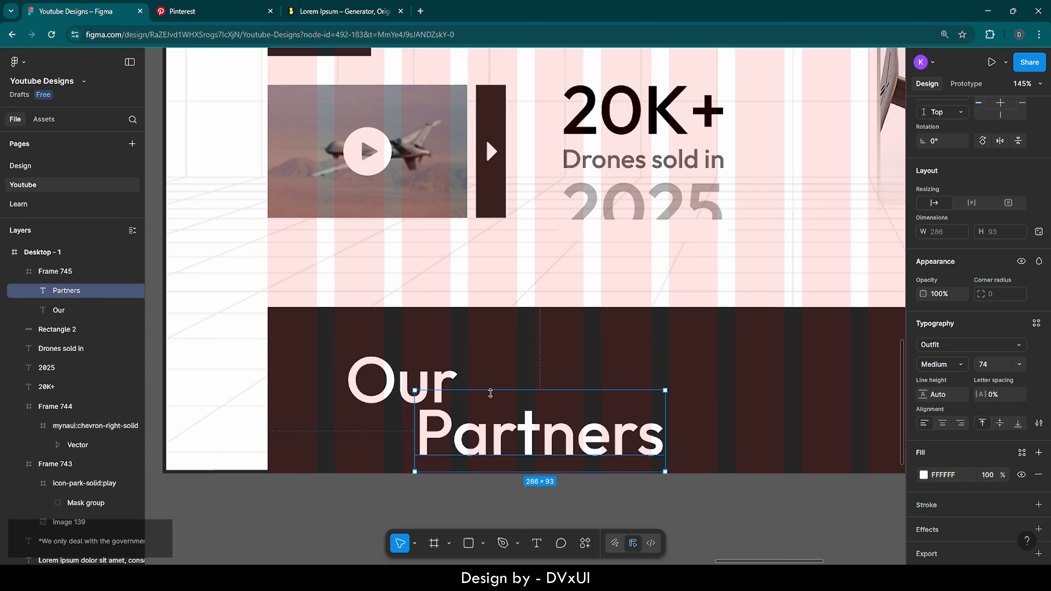
left_click(384, 389)
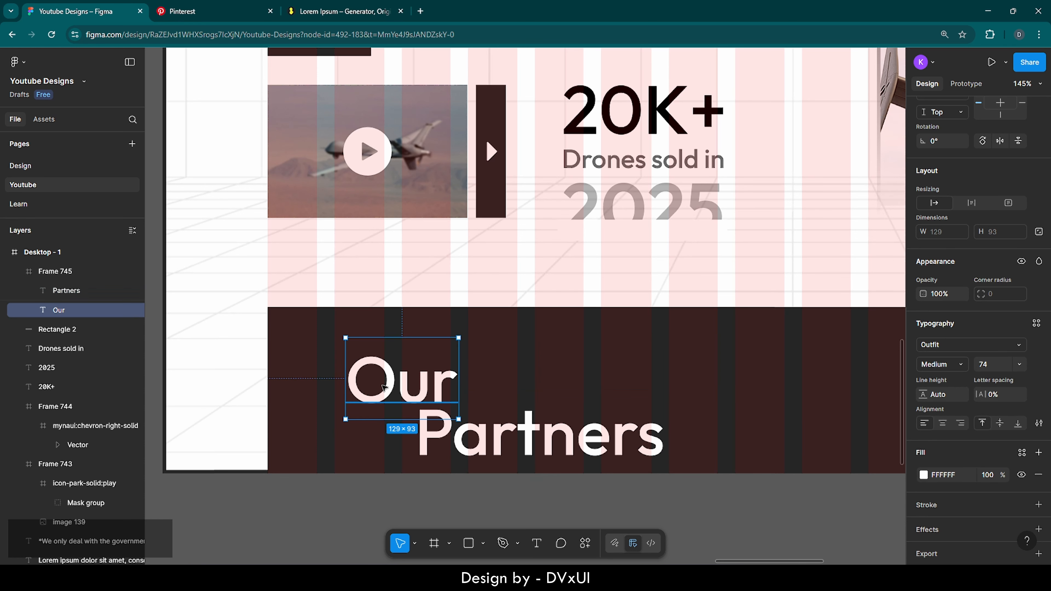
left_click(499, 357)
left_click_drag(382, 380, 387, 361)
left_click_drag(481, 432, 419, 431)
left_click(422, 372, "shift")
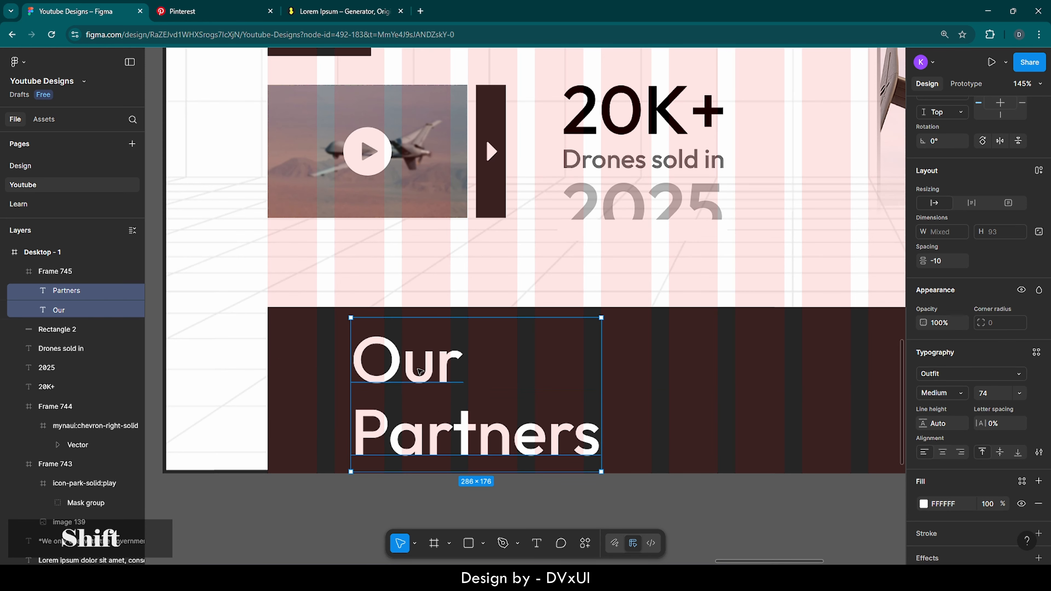
left_click_drag(444, 373, 444, 368)
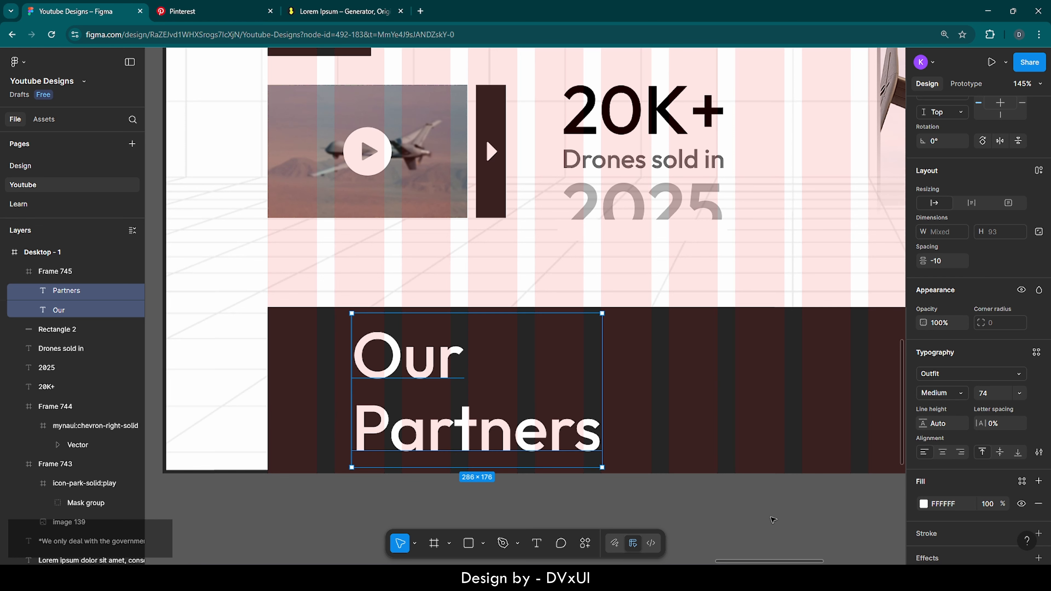
Fade the white fill of both the "Our" and "Partners" texts, trying 20% opacity and settling on 10%.
scroll(979, 510, "down", 2)
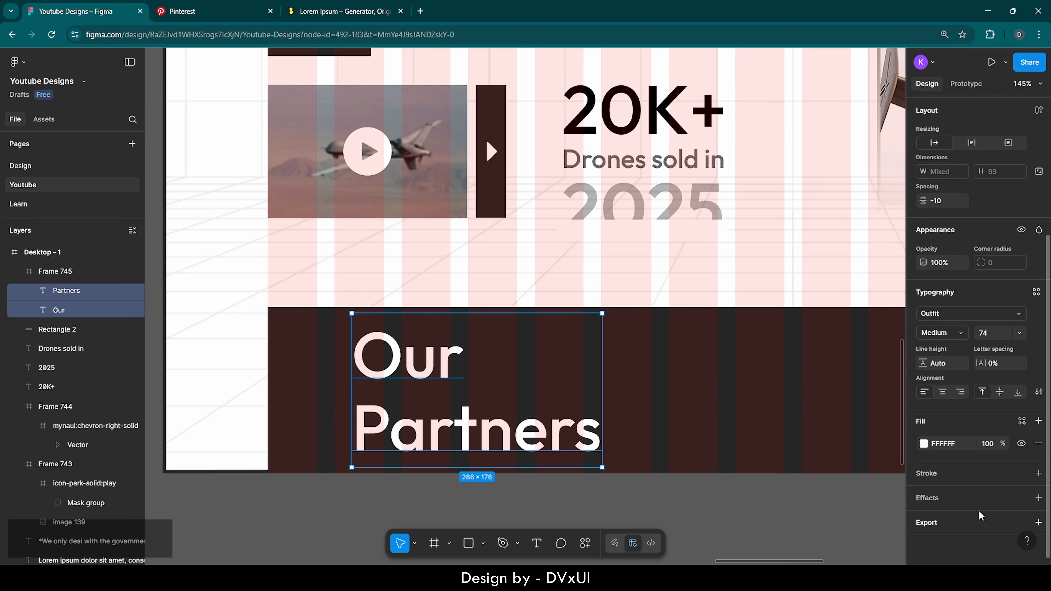
left_click(990, 444)
key("BackSpace")
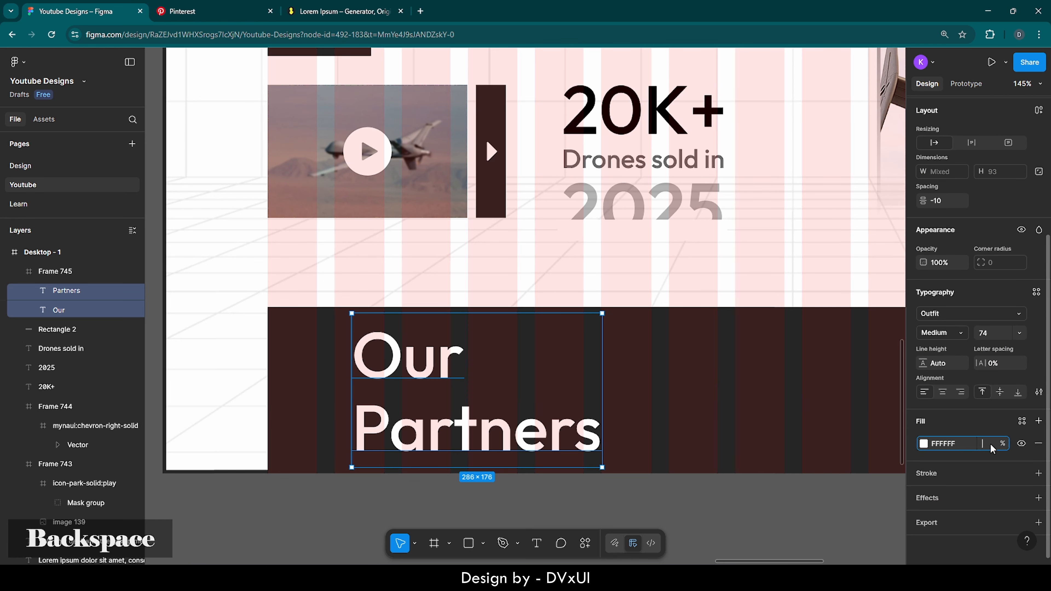
type("20")
key("Return")
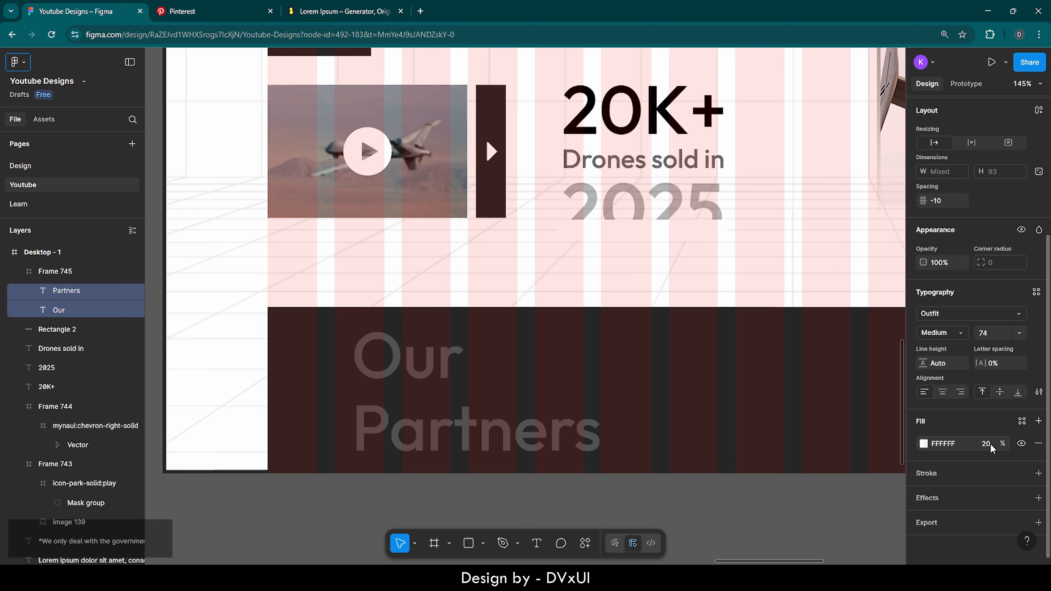
left_click(990, 444)
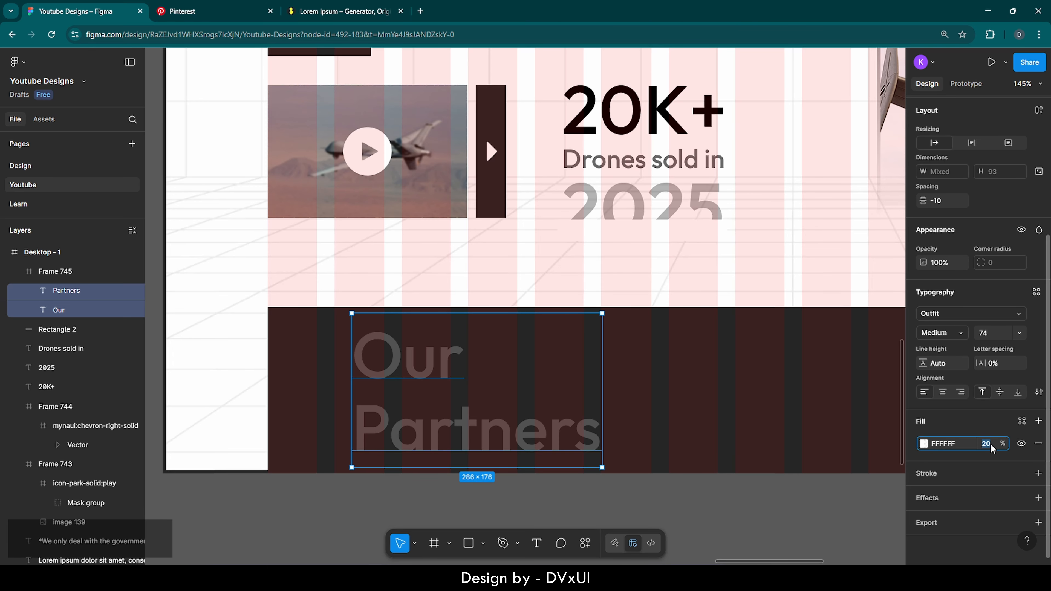
type("10")
key("Return")
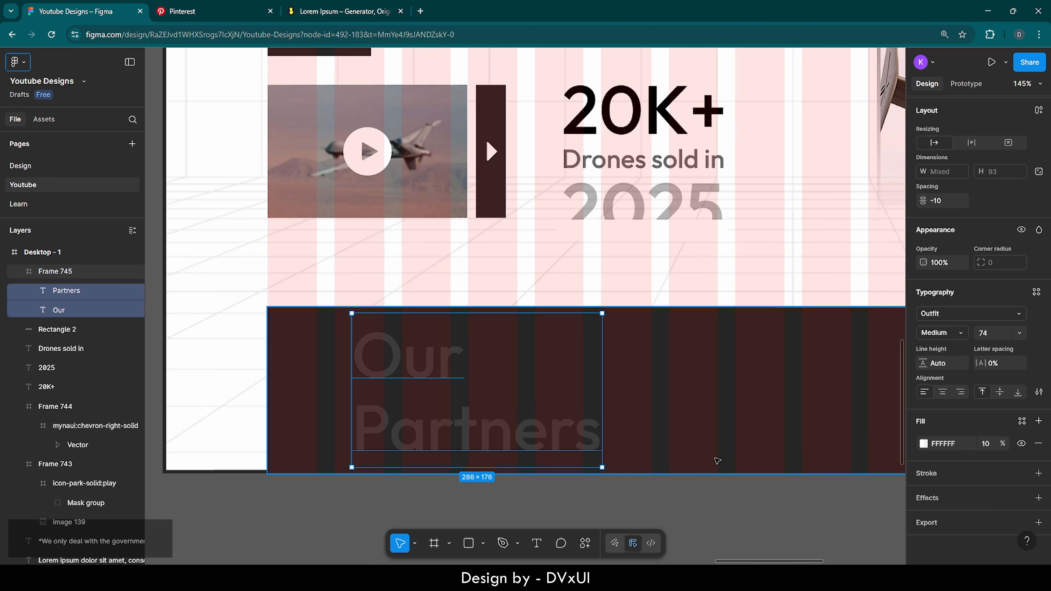
Hide the 16-column layout guide on the Desktop - 1 frame.
left_click(433, 496)
scroll(433, 495, "down", 5)
scroll(433, 495, "down", 2)
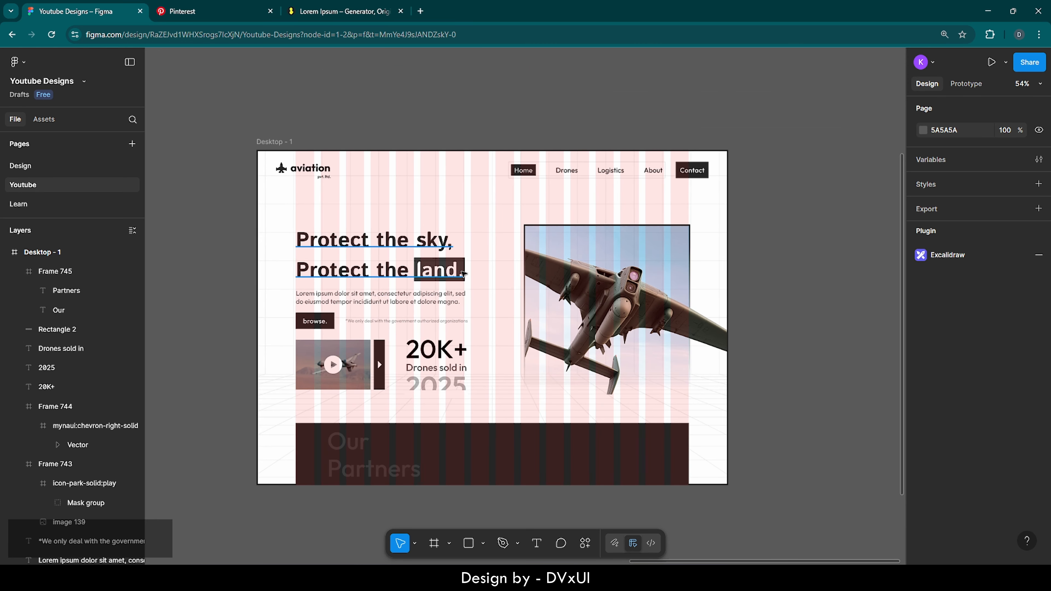
left_click(275, 142)
left_click(275, 142)
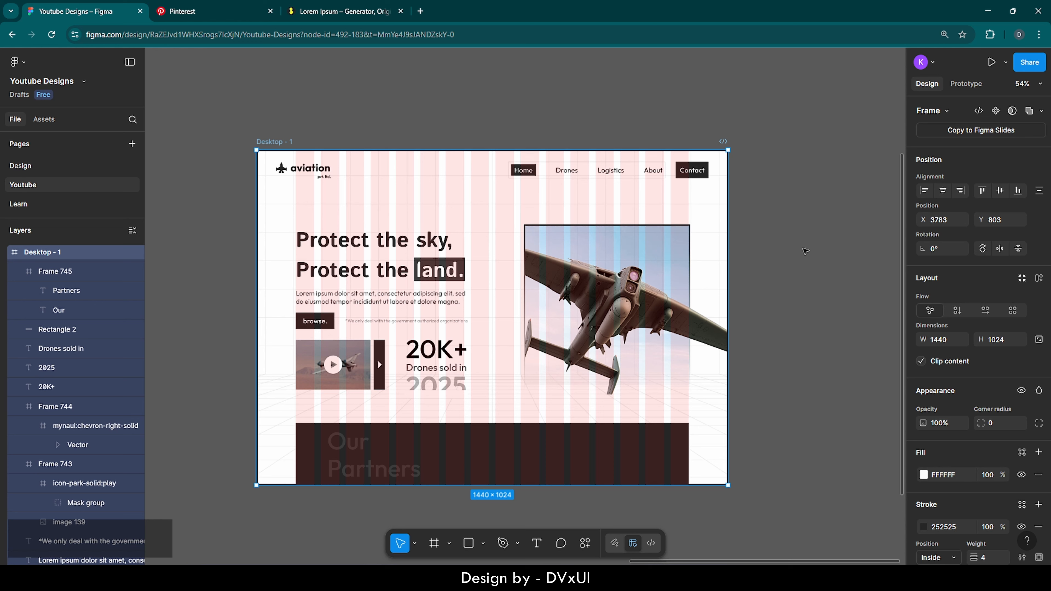
scroll(983, 385, "down", 3)
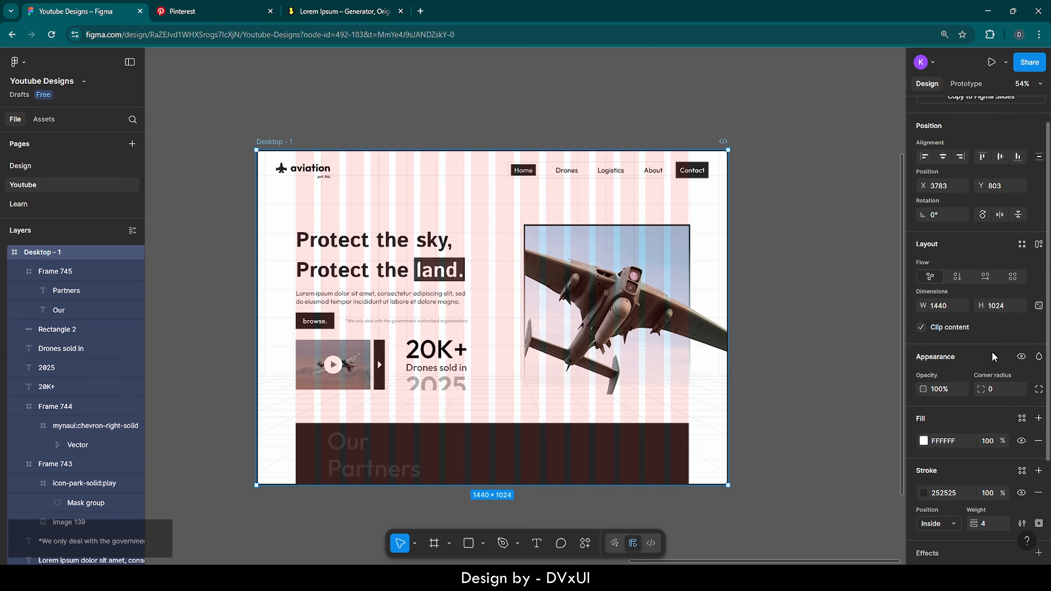
scroll(993, 356, "down", 3)
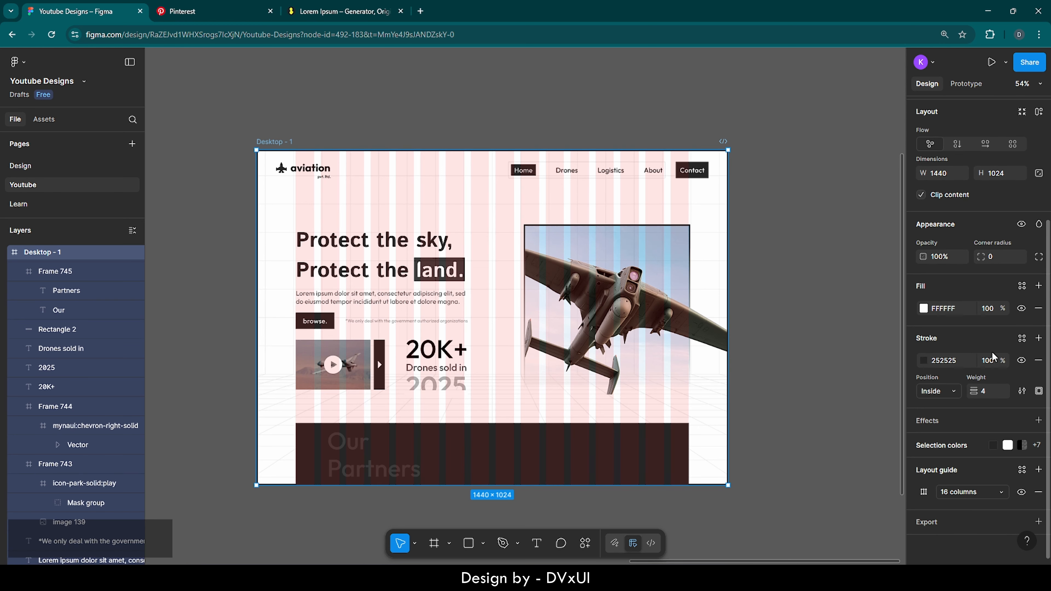
left_click(1021, 492)
left_click(619, 518)
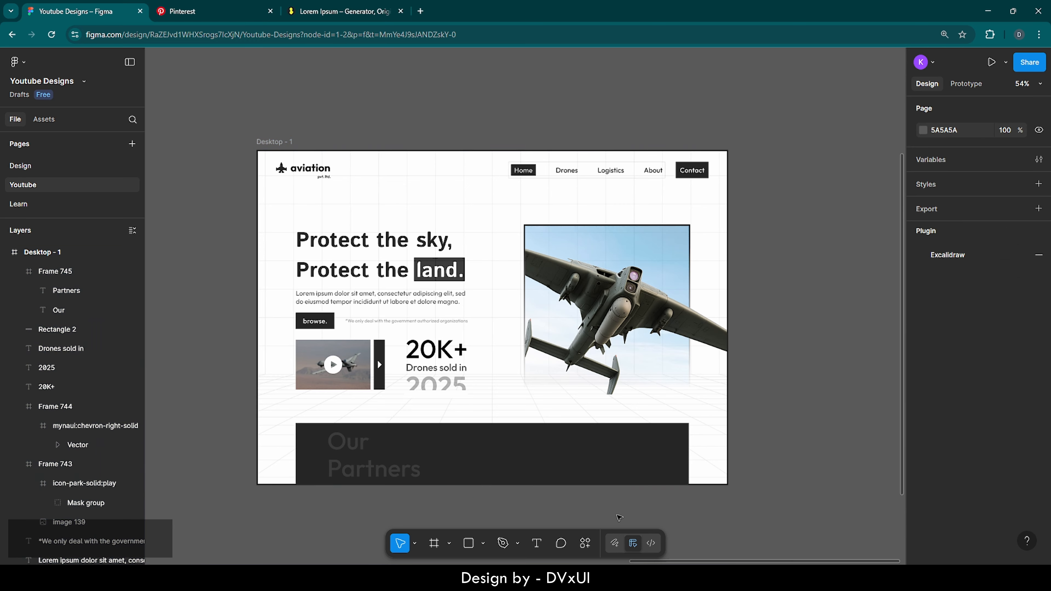
Nudge the "Partners" text up about 9 px to bring it closer to "Our", for a spacing of -19.
scroll(617, 518, "down", 2)
double_click(343, 377)
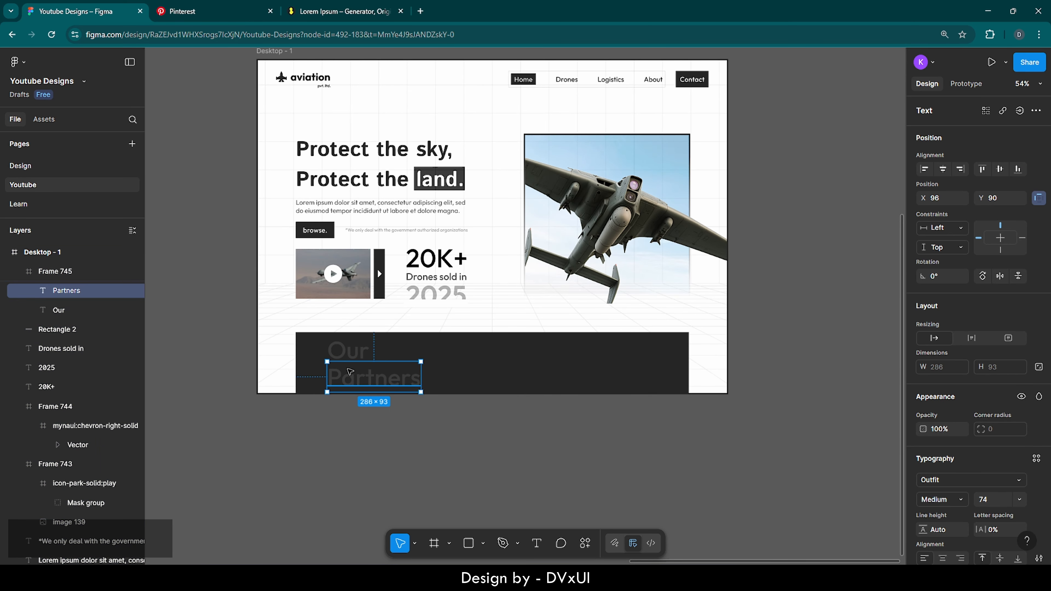
scroll(349, 359, "up", 5)
key("Up")
key("Up")
key("Up")
key("Up")
key("Up")
key("Up")
key("Up")
key("Up")
key("Up")
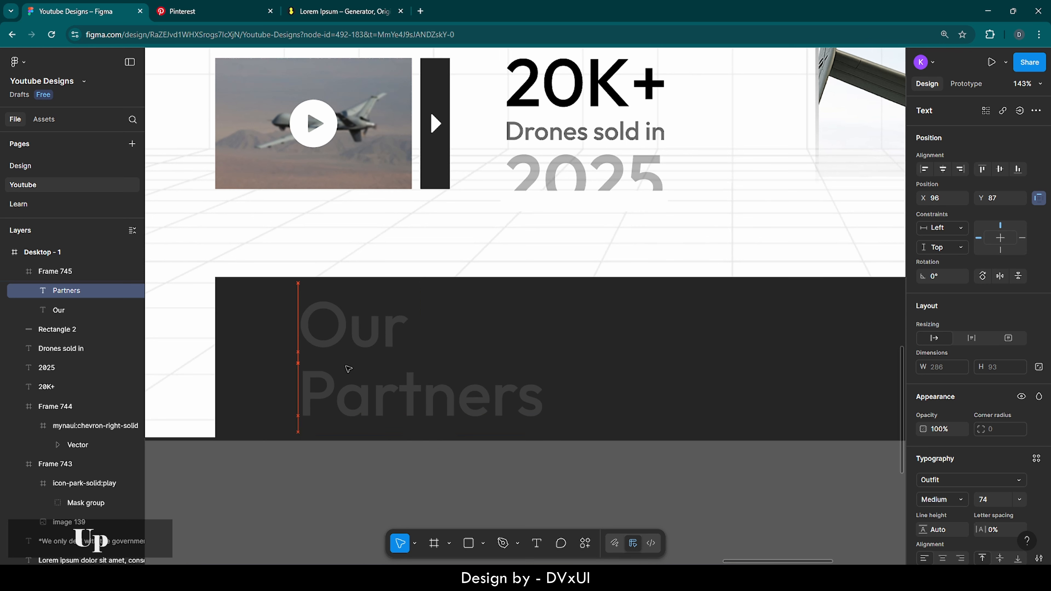
Nudge the "Our" and "Partners" texts together down about 7 px and slightly to the left inside the dark frame.
left_click(351, 322, "shift")
key("Down")
key("Down")
key("Down")
key("Down")
key("Down")
key("Down")
key("Down")
key("Left")
key("Left")
key("Left")
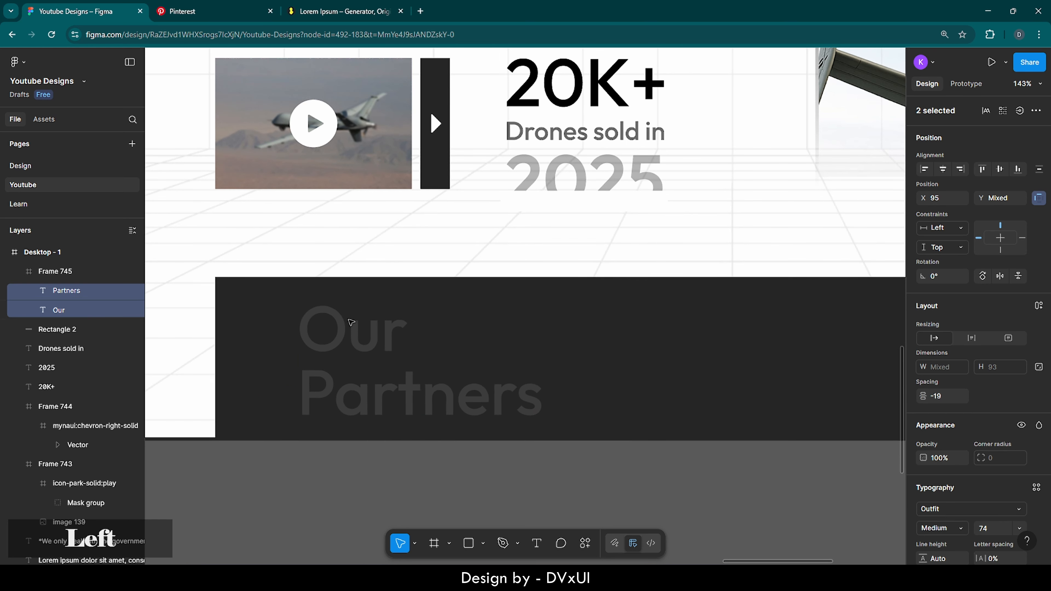
left_click(349, 495)
key("shift+1")
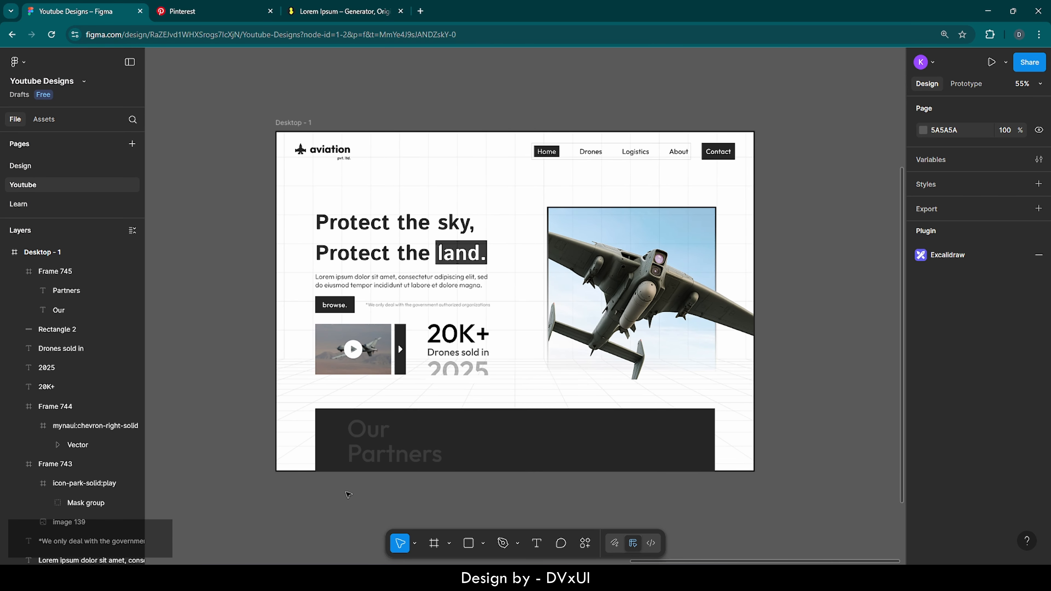
Copy the partner logo row containing the NASA logo from the Resources frame.
left_click(5, 252)
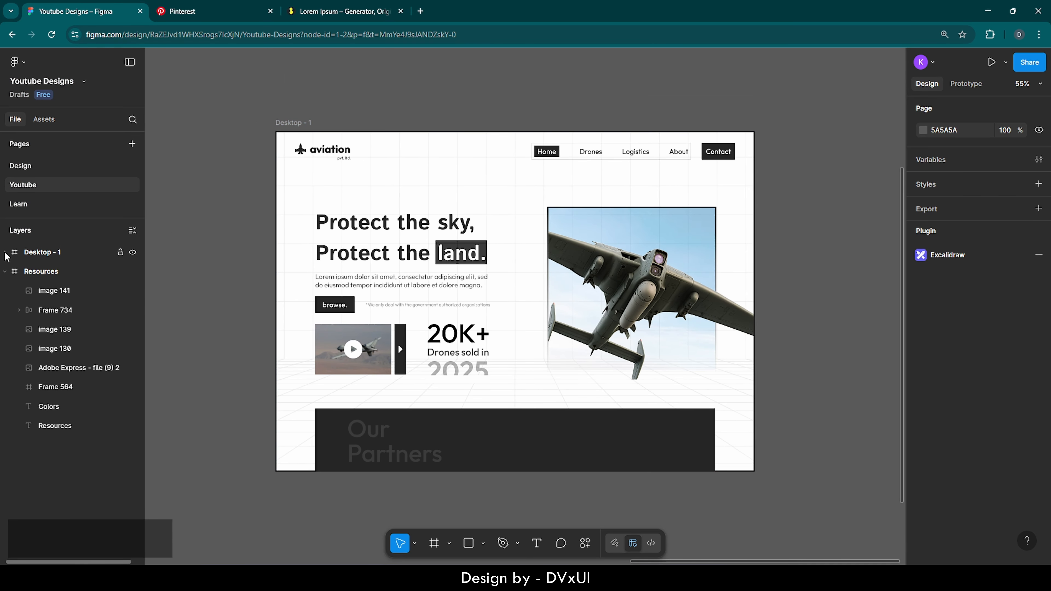
left_click(15, 272)
key("shift+2")
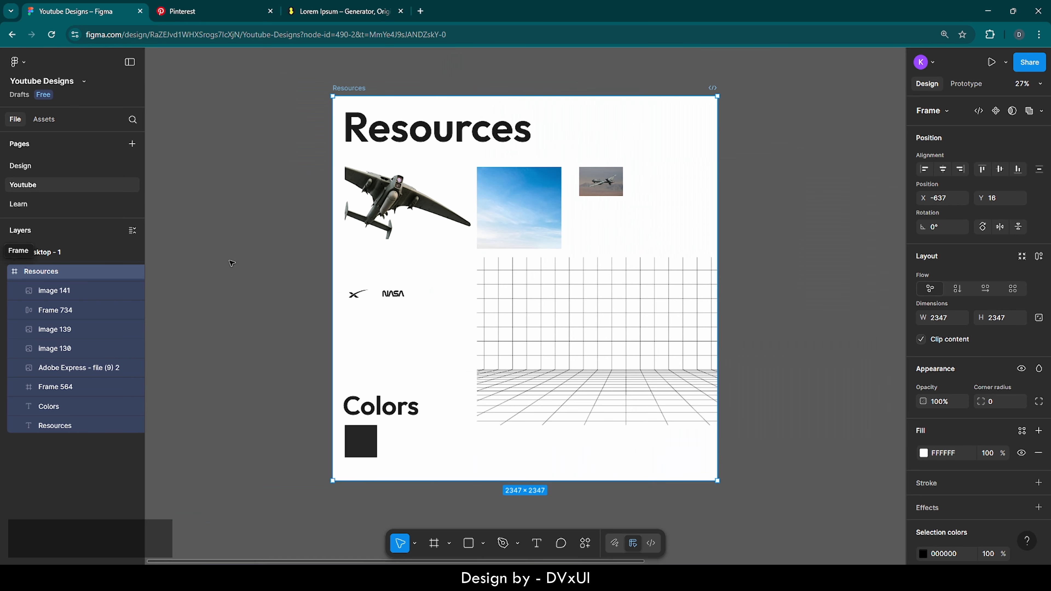
left_click(380, 291)
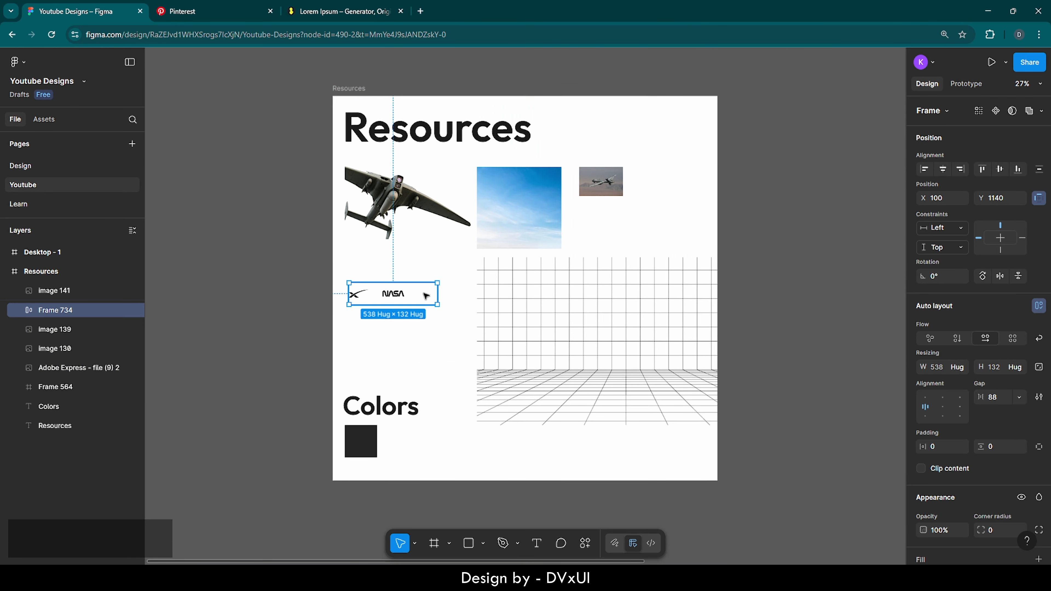
key("ctrl")
key("ctrl+c")
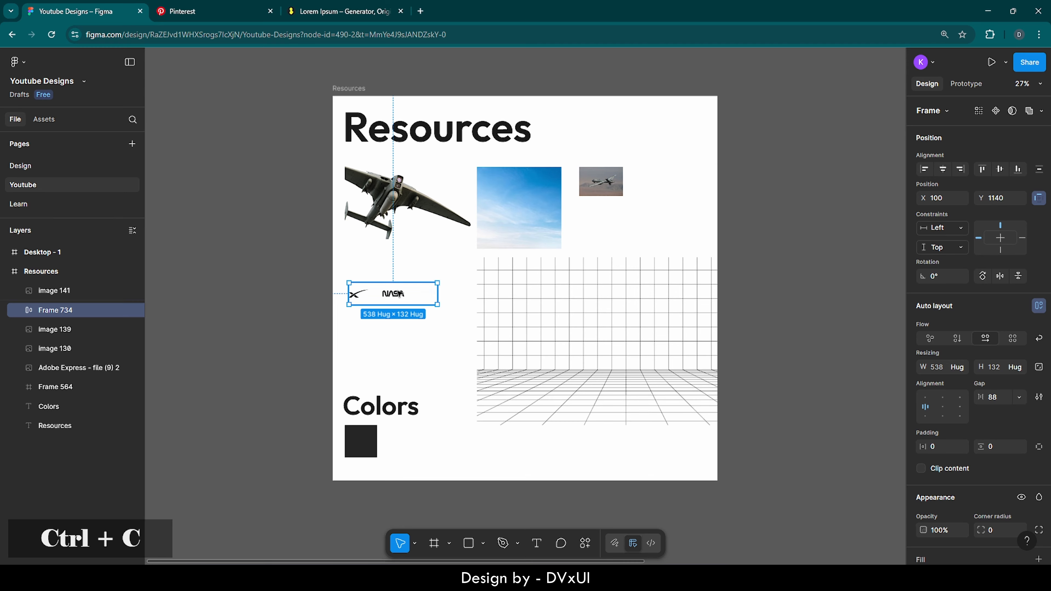
Paste the logo row into the dark frame on Desktop - 1 and place it beside "Our Partners" at about X 570, Y 29.
double_click(16, 255)
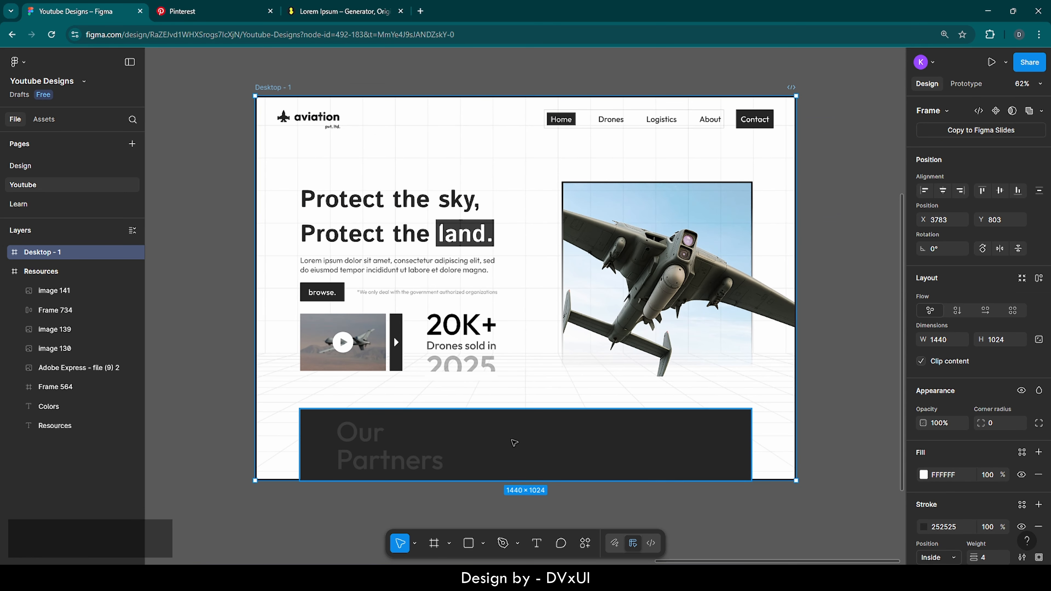
left_click(514, 443)
key("ctrl+v")
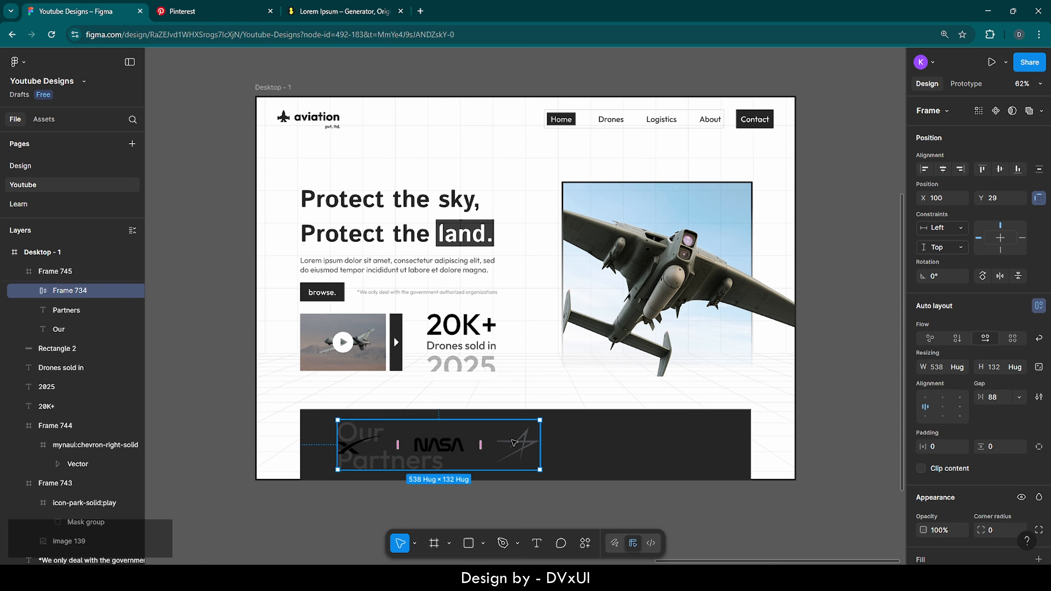
left_click_drag(443, 446, 619, 447)
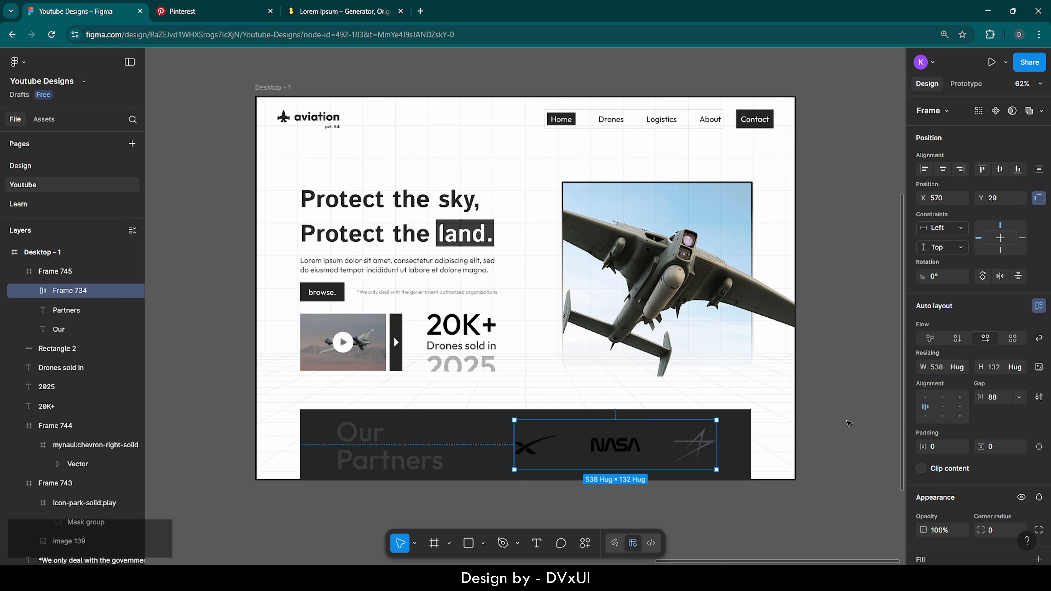
Recolour all the logos in the pasted row to white, FFFFFF.
scroll(960, 438, "down", 5)
left_click(962, 467)
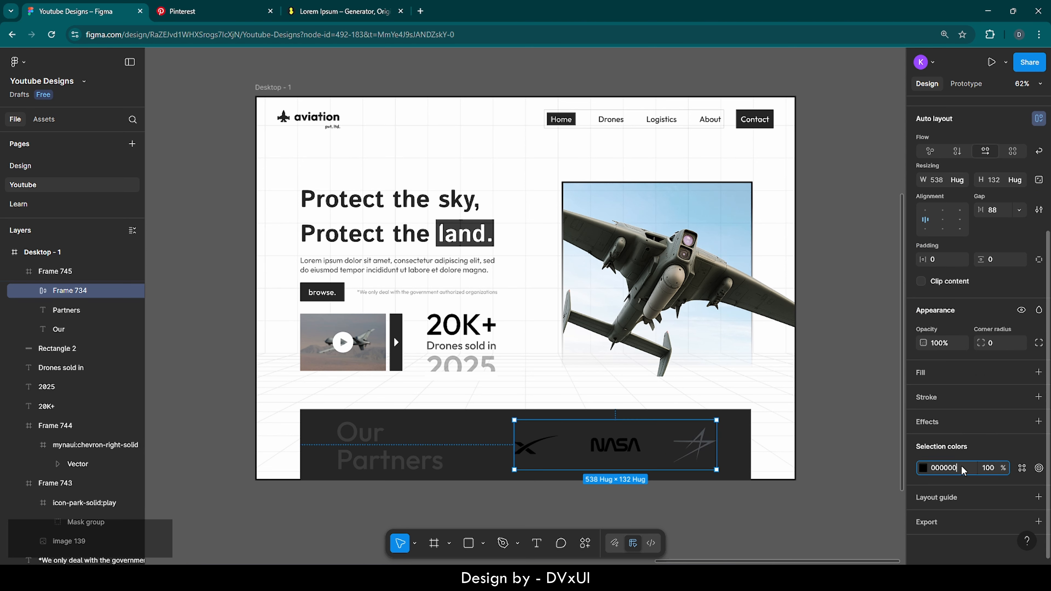
type("ffffff")
key("Return")
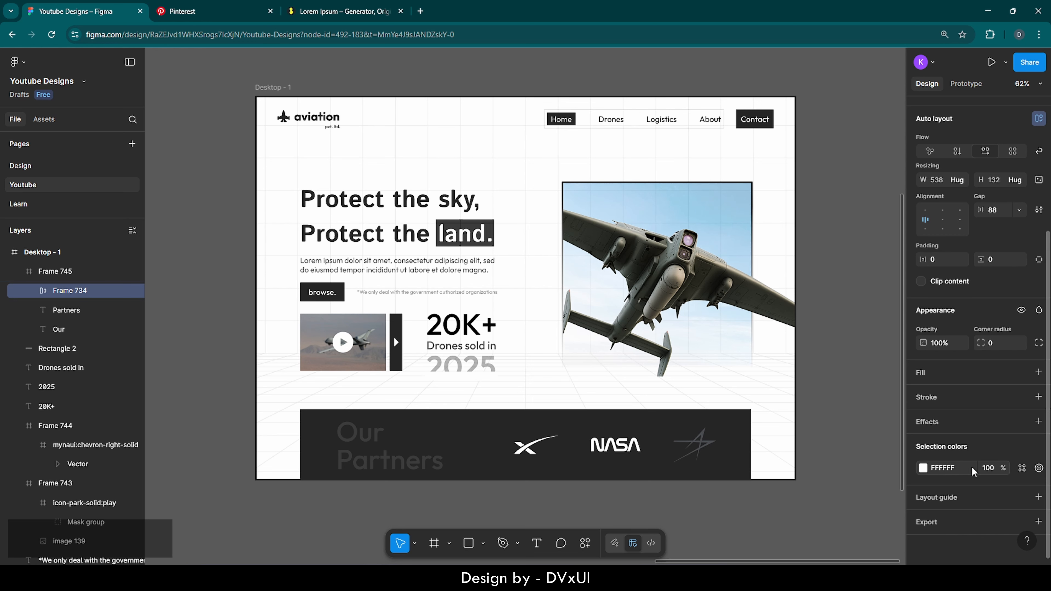
Set the opacity of the white colour in the partner logo row to 20%.
left_click(988, 468)
key("BackSpace")
type("20")
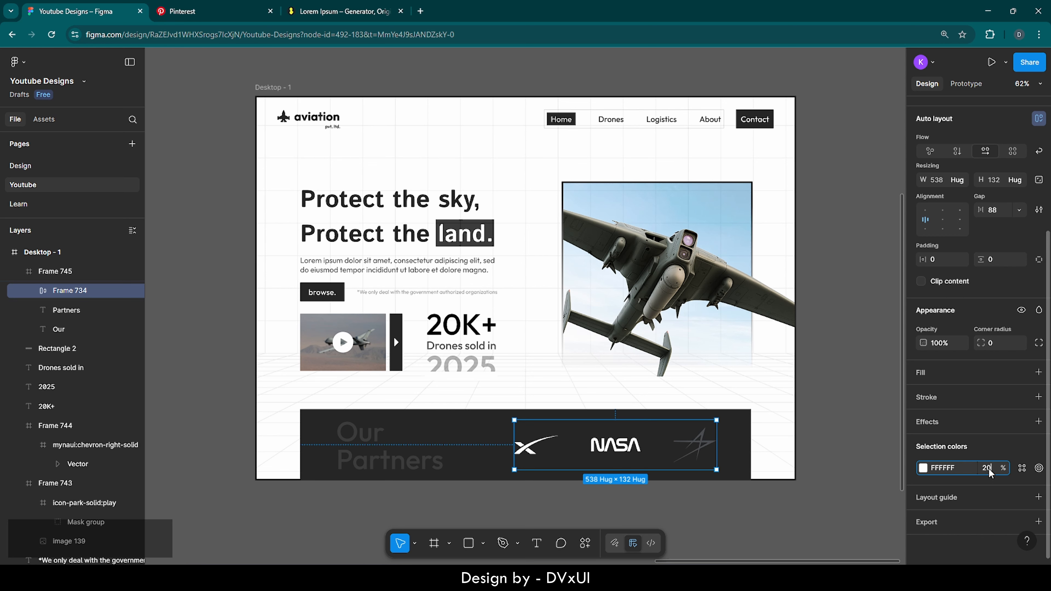
key("Return")
left_click(684, 495)
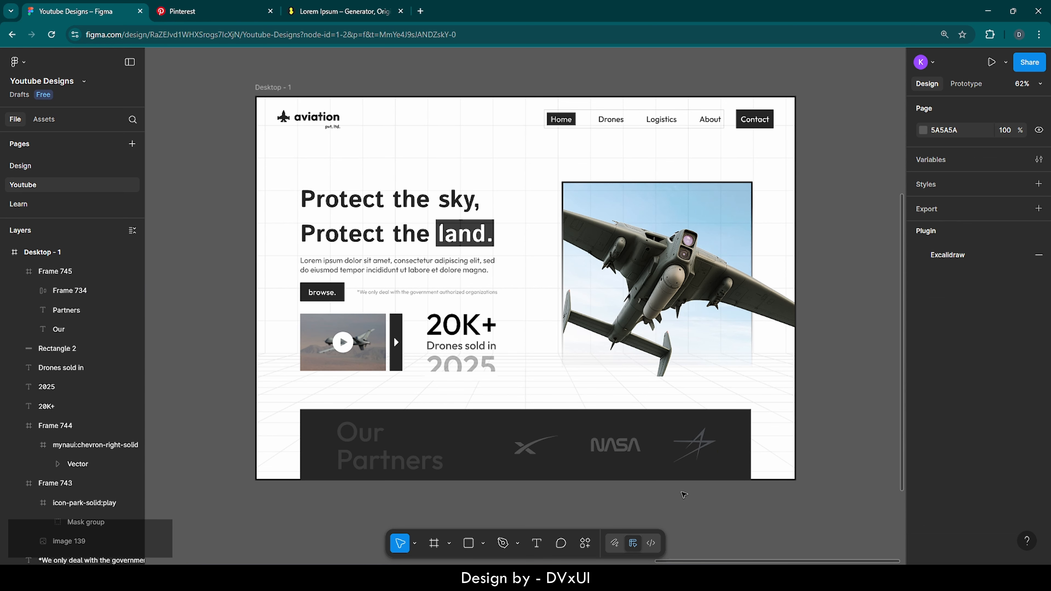
scroll(684, 495, "down", 3)
scroll(684, 495, "up", 2)
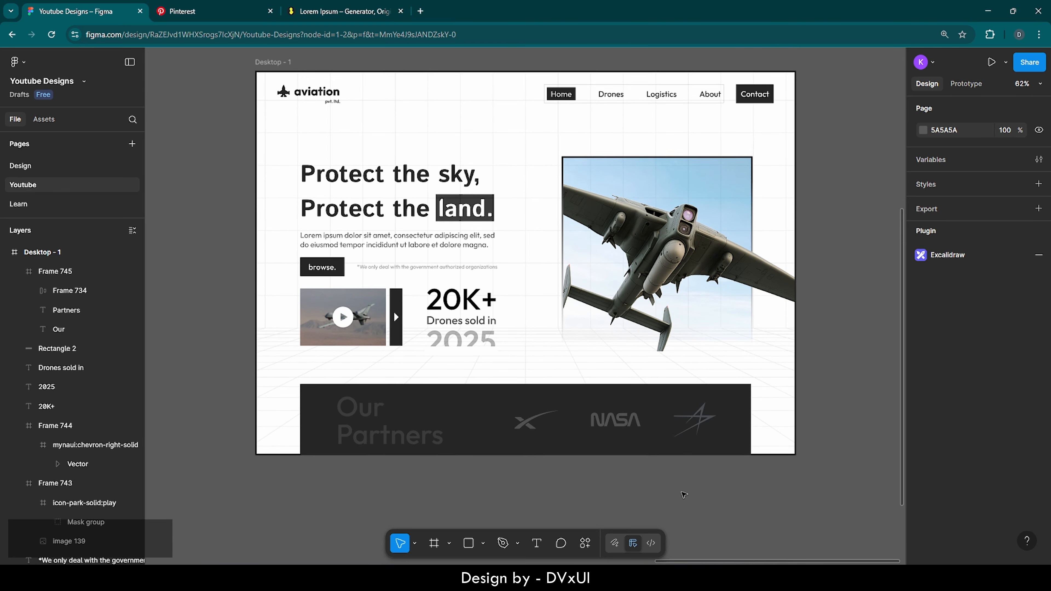
scroll(703, 455, "up", 1)
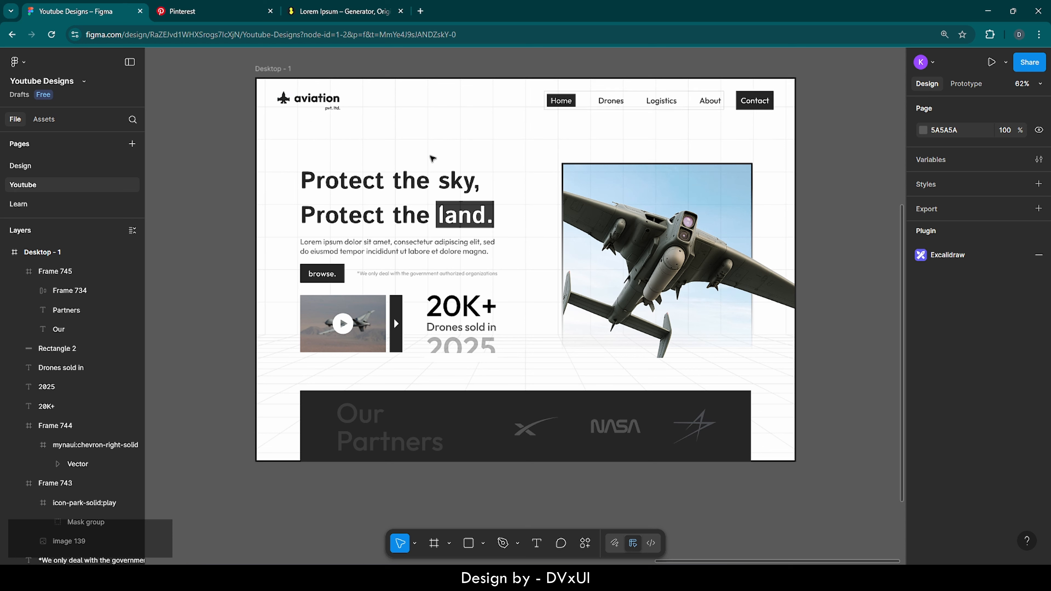
Collapse the Desktop - 1 layers and copy the large drone image from the Resources frame.
left_click(5, 254)
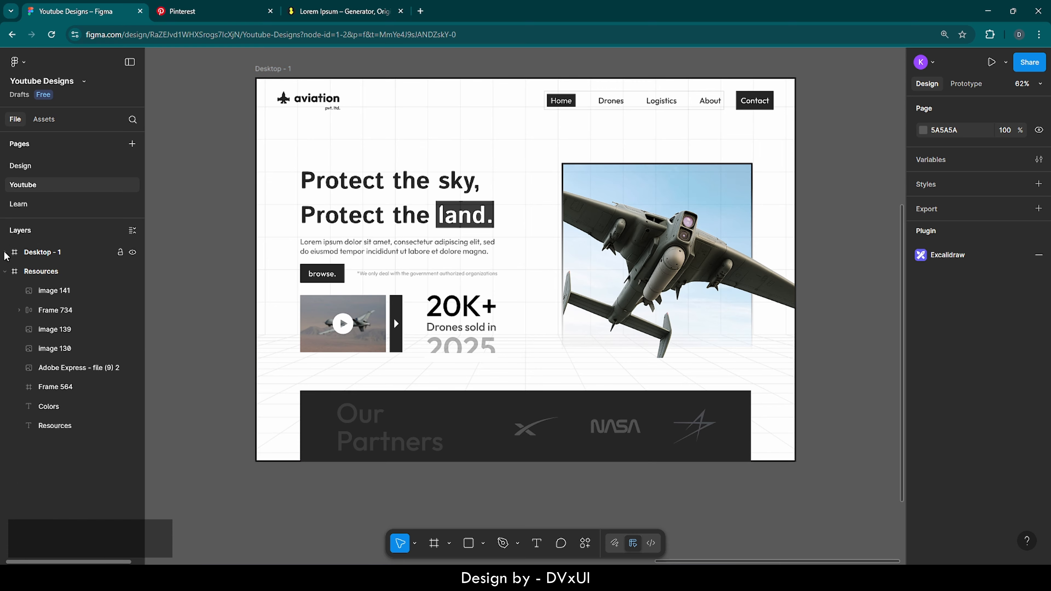
double_click(16, 273)
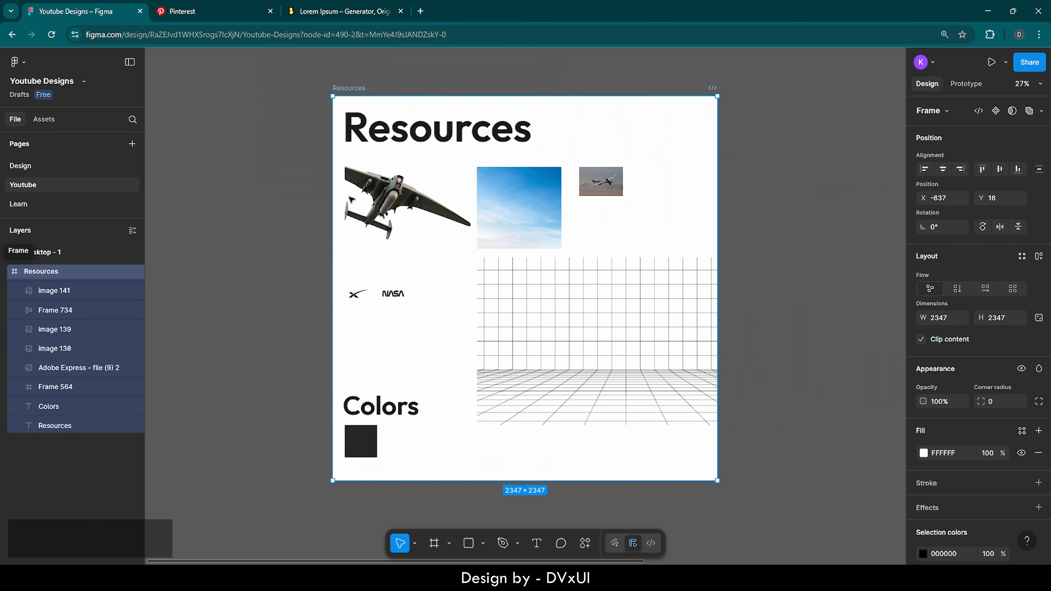
left_click(403, 190, "ctrl")
key("ctrl+c")
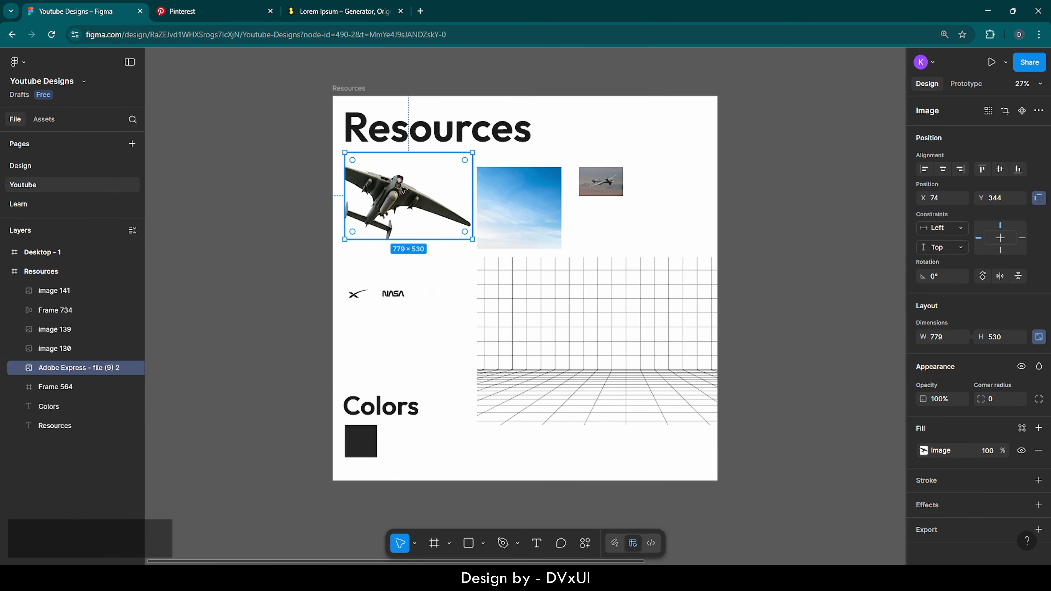
Paste the drone image into Desktop - 1 and move it partly past the frame's upper-left edge, about X -225, Y -3.
double_click(15, 253)
double_click(16, 254)
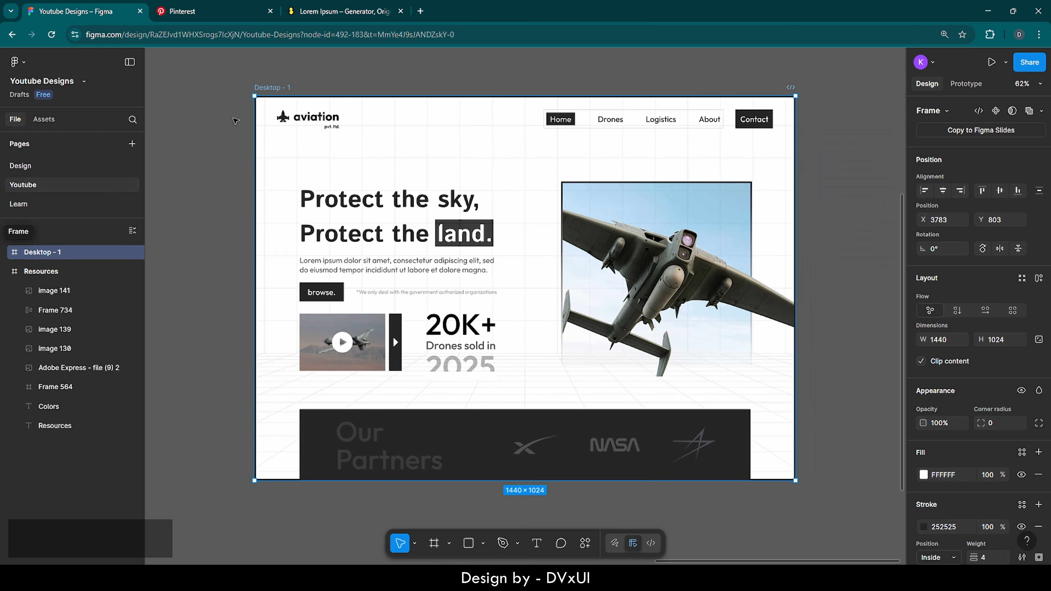
key("ctrl+v")
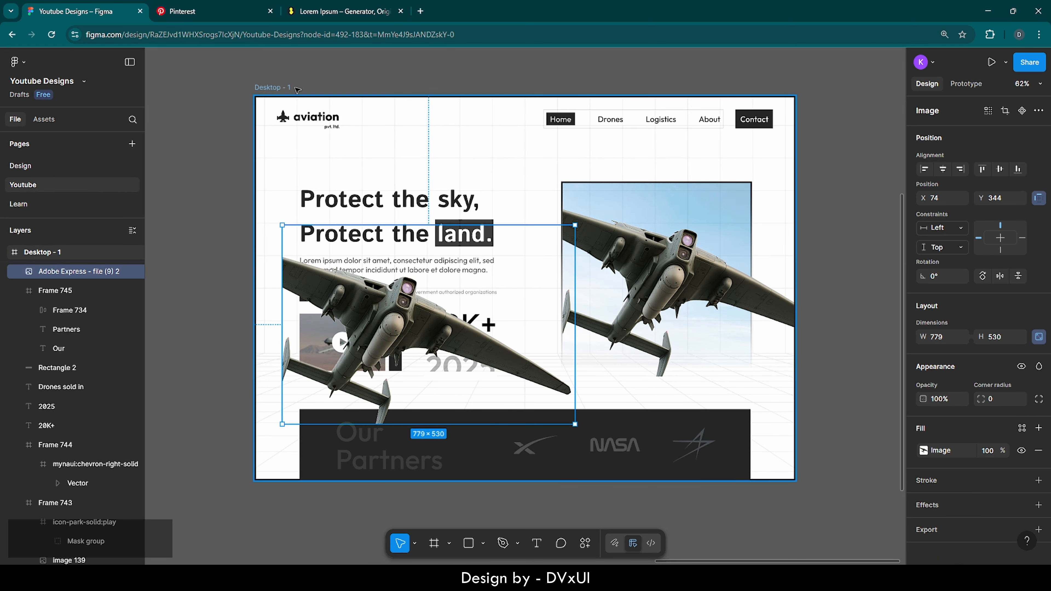
left_click_drag(399, 319, 288, 192)
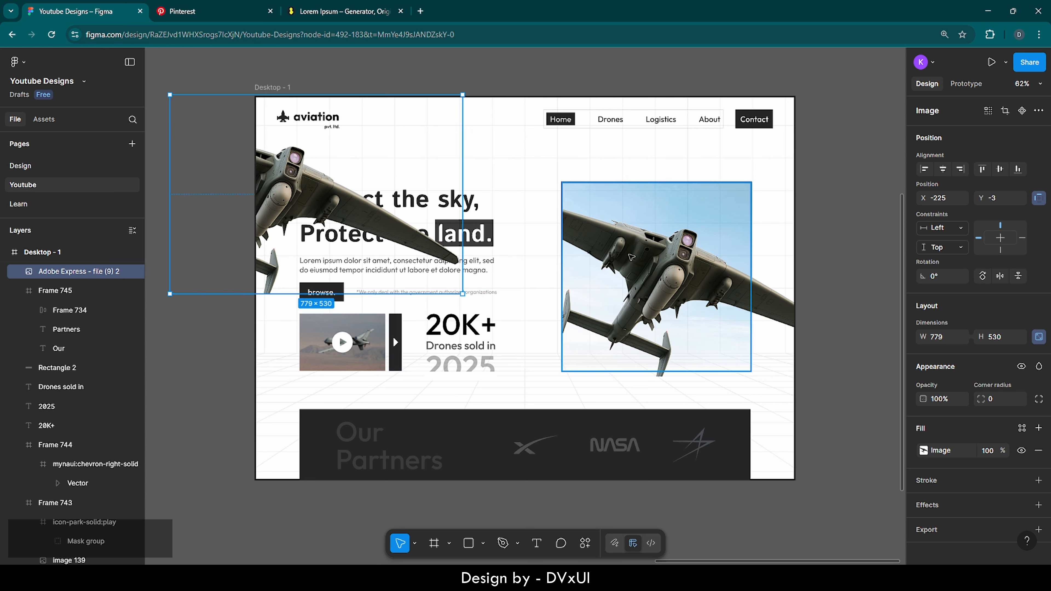
Rotate the pasted drone image to 5° and move it up slightly to about X -246, Y 15.
left_click(942, 278)
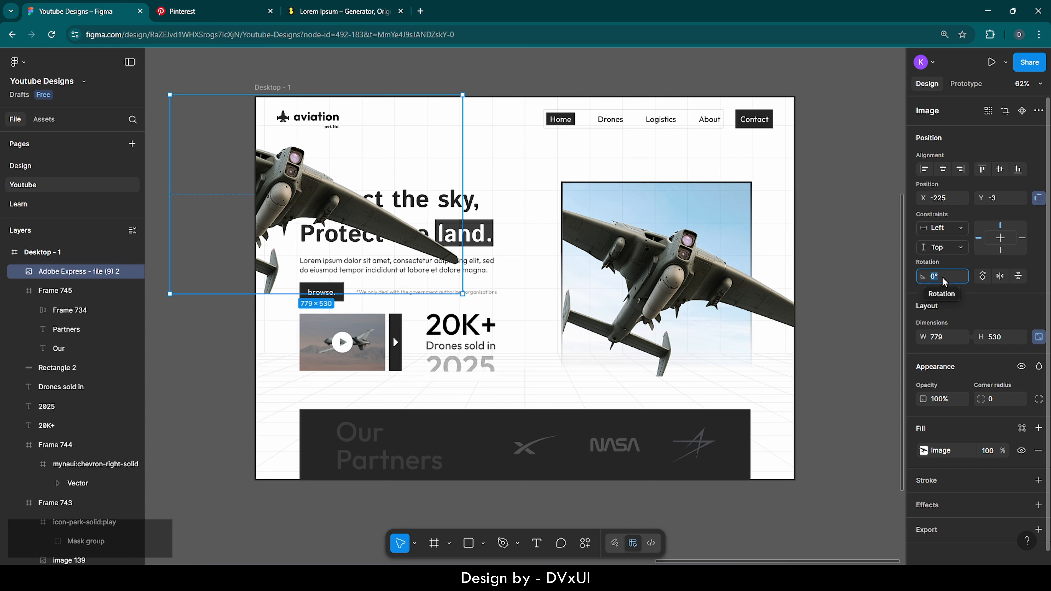
type("5")
key("Return")
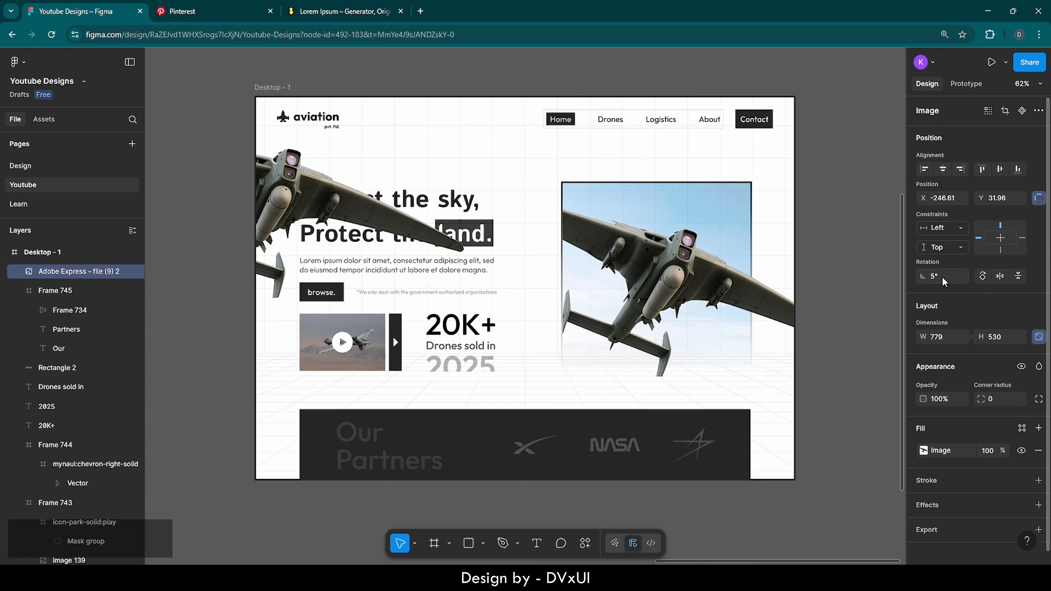
mouse_move(280, 179)
left_mouse_down()
mouse_move(268, 177)
mouse_move(281, 171)
left_mouse_up()
Send the rotated drone image to the back of Desktop - 1 and set its image fill opacity to 60%.
right_click(281, 163)
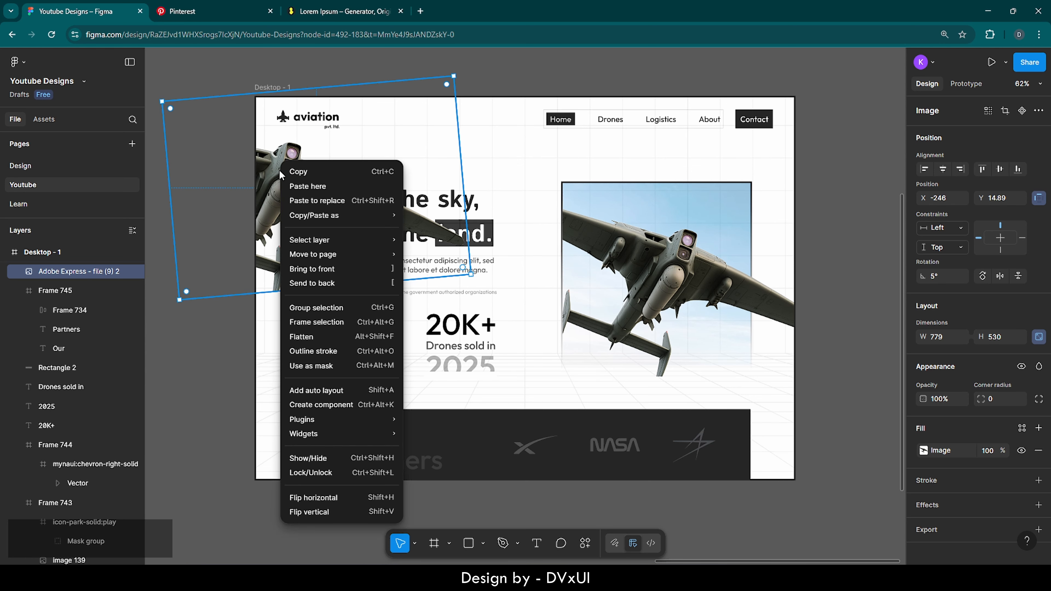
left_click(315, 283)
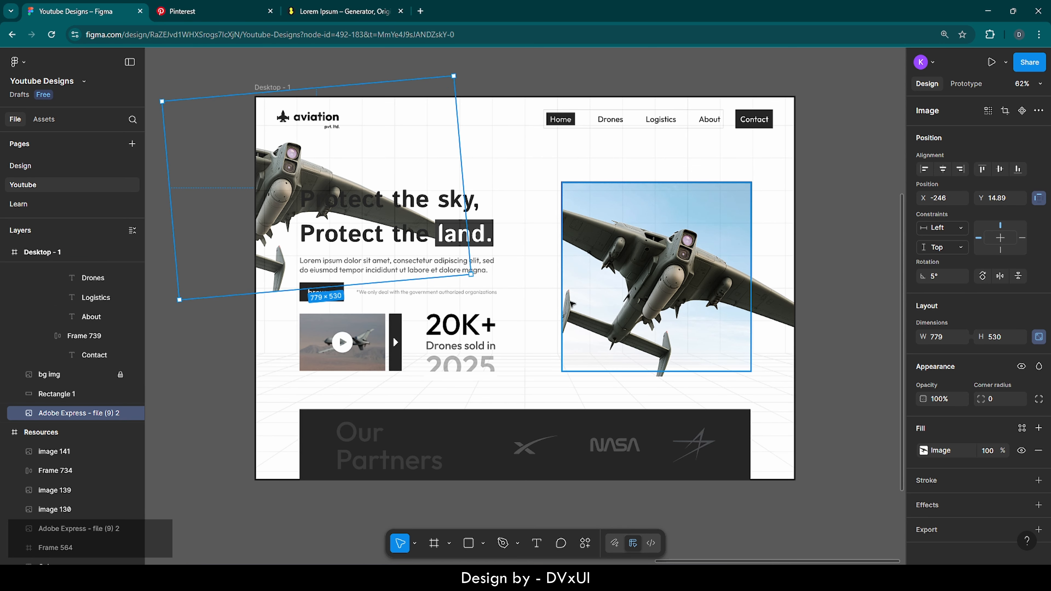
scroll(992, 445, "down", 1)
left_click(992, 444)
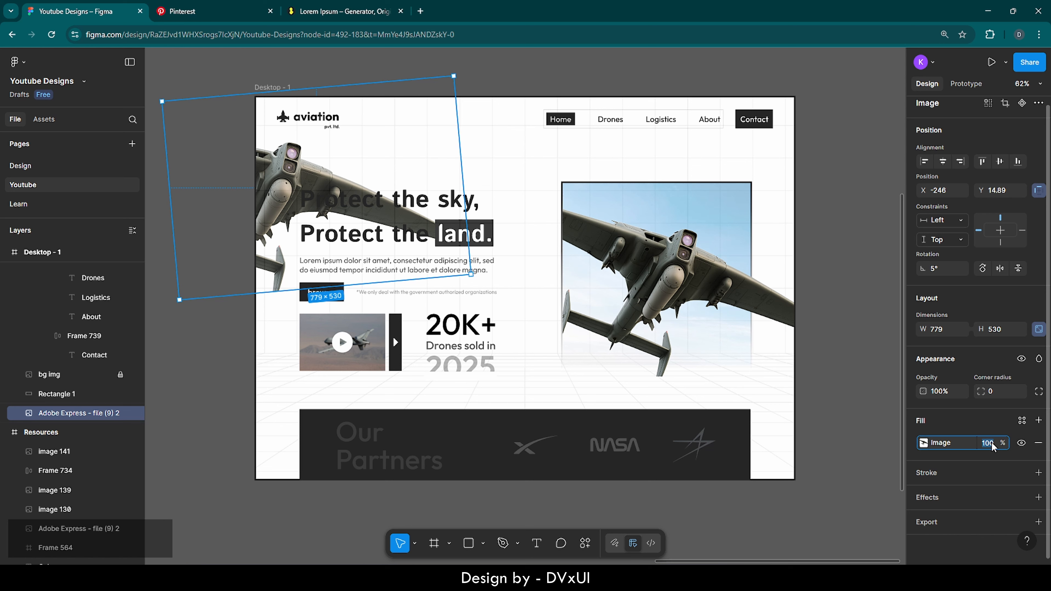
type("60")
key("Return")
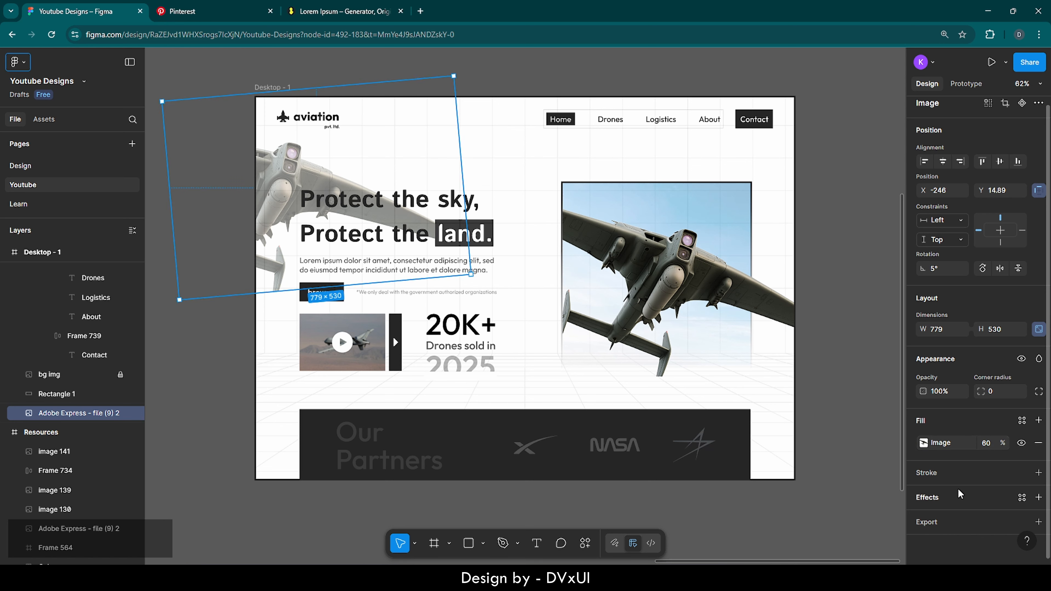
Add a uniform layer blur of 12 to the faded background drone image.
left_click(936, 498)
scroll(938, 495, "down", 1)
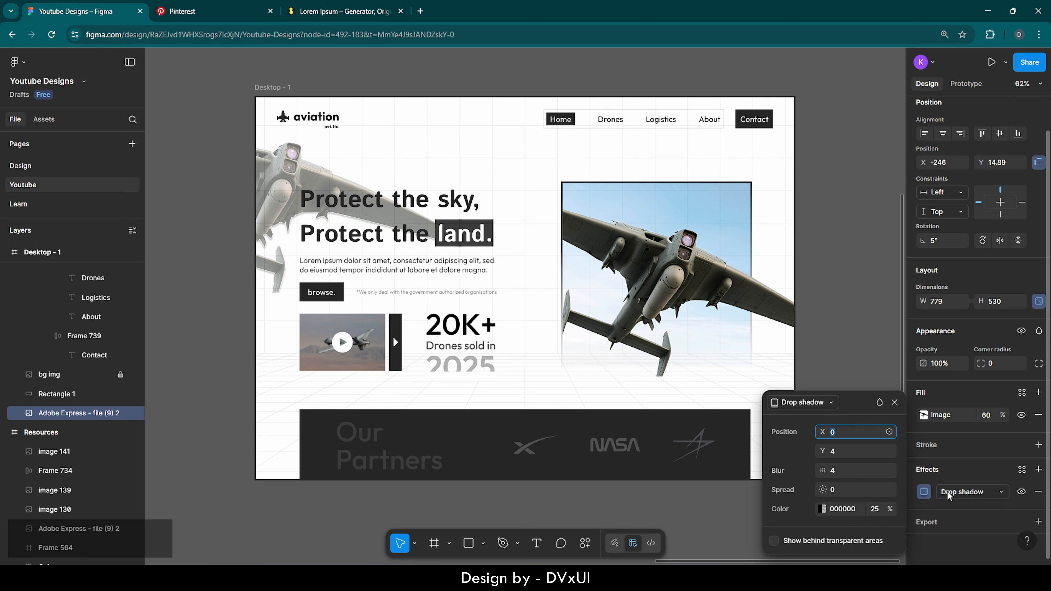
left_click(945, 492)
left_click(959, 506)
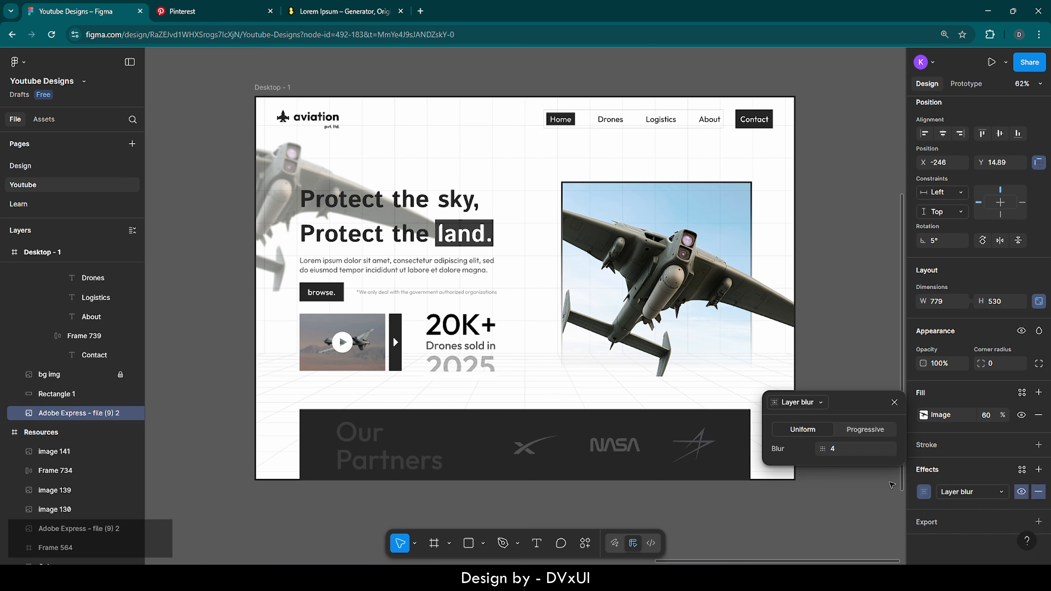
left_click(839, 451)
type("12")
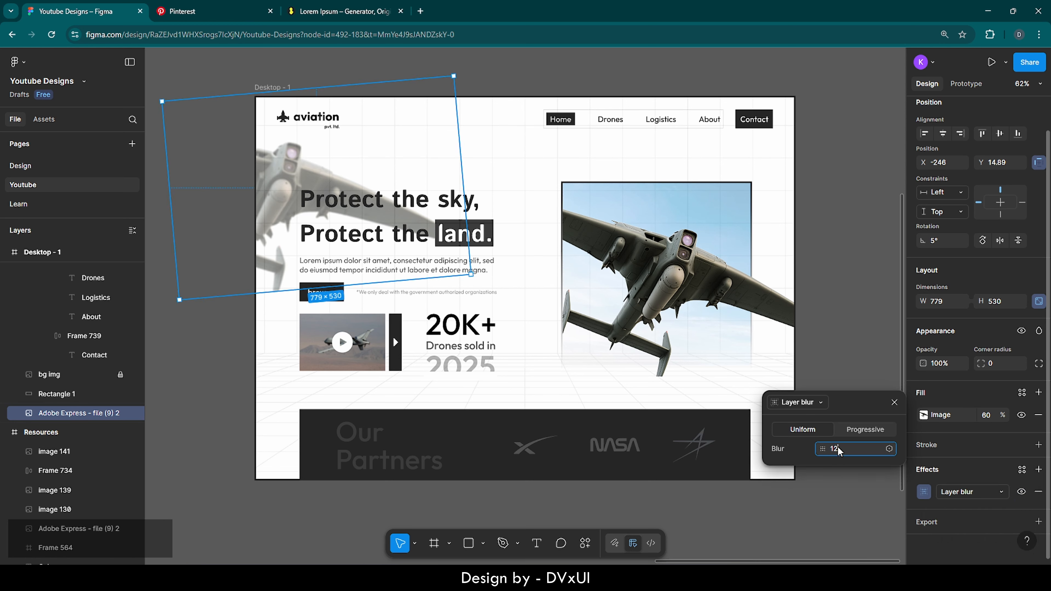
key("Return")
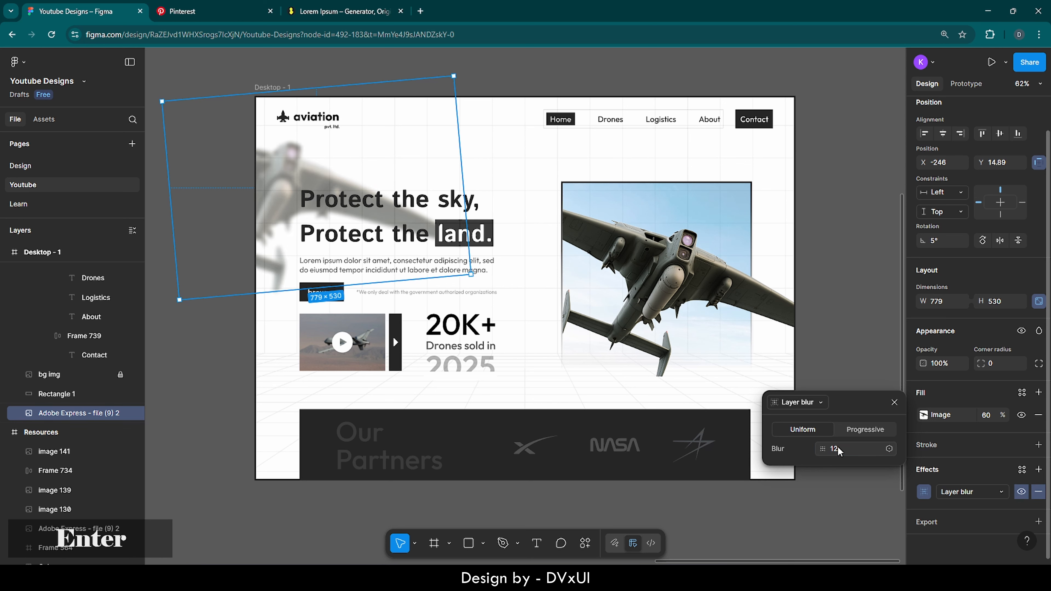
left_click(823, 248)
Lock the blurred drone image layer in Desktop - 1.
scroll(825, 248, "down", 5)
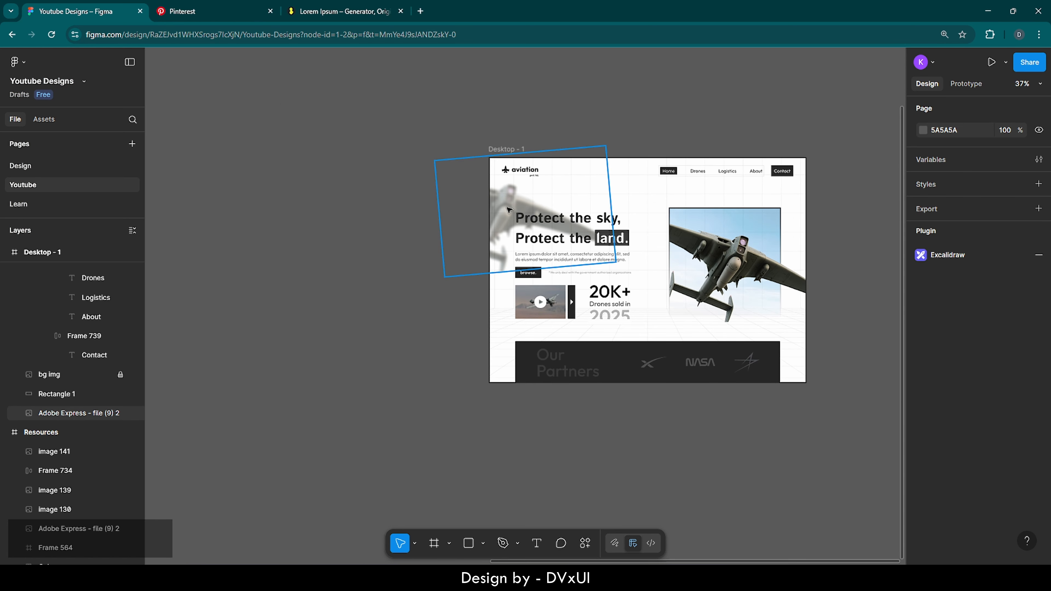
left_click(511, 211)
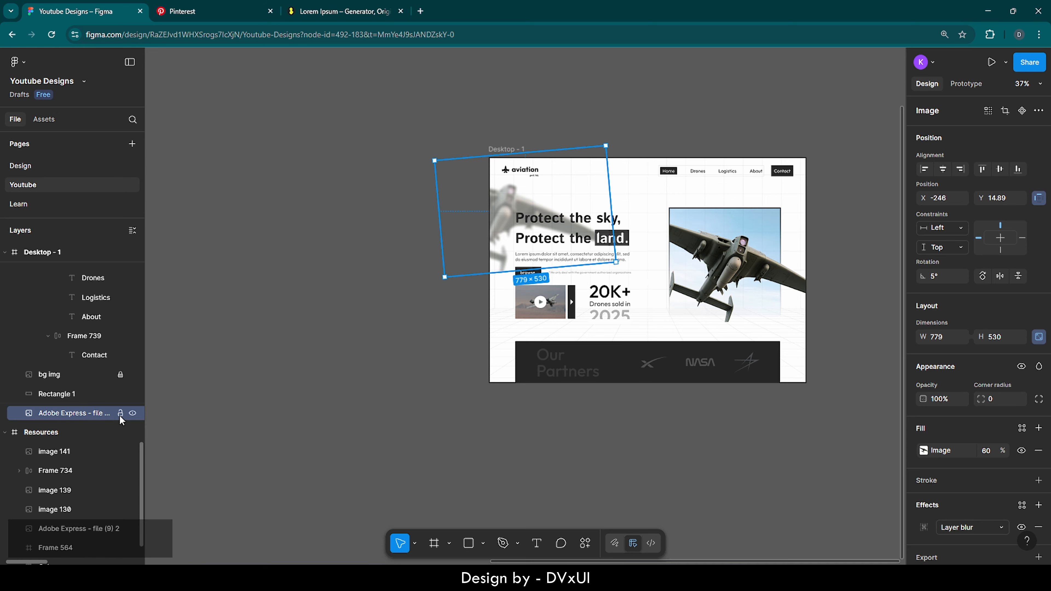
left_click(120, 414)
scroll(760, 242, "up", 3)
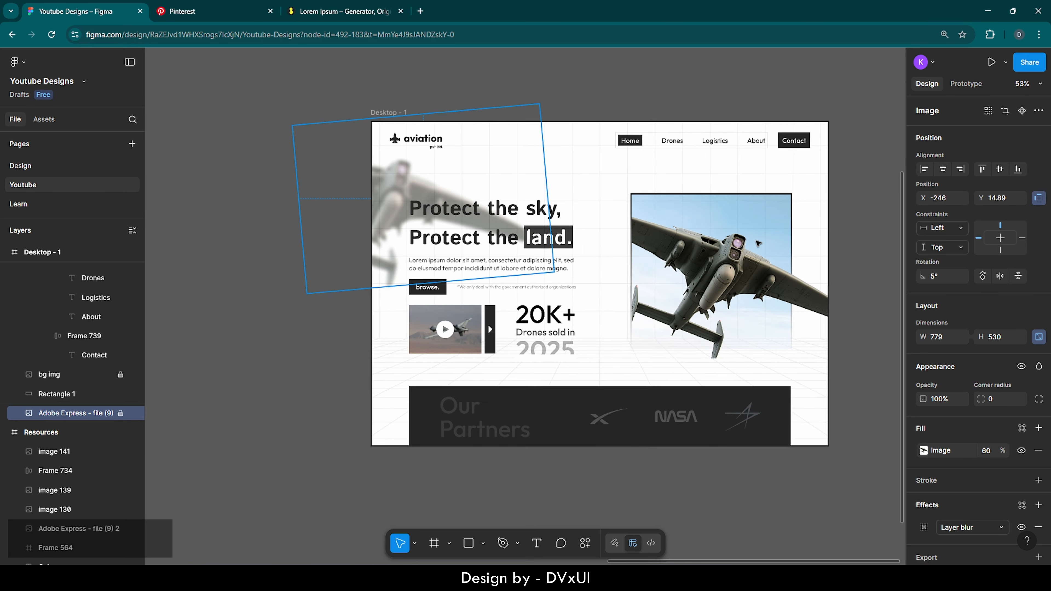
scroll(759, 243, "right", 5)
left_click(759, 178)
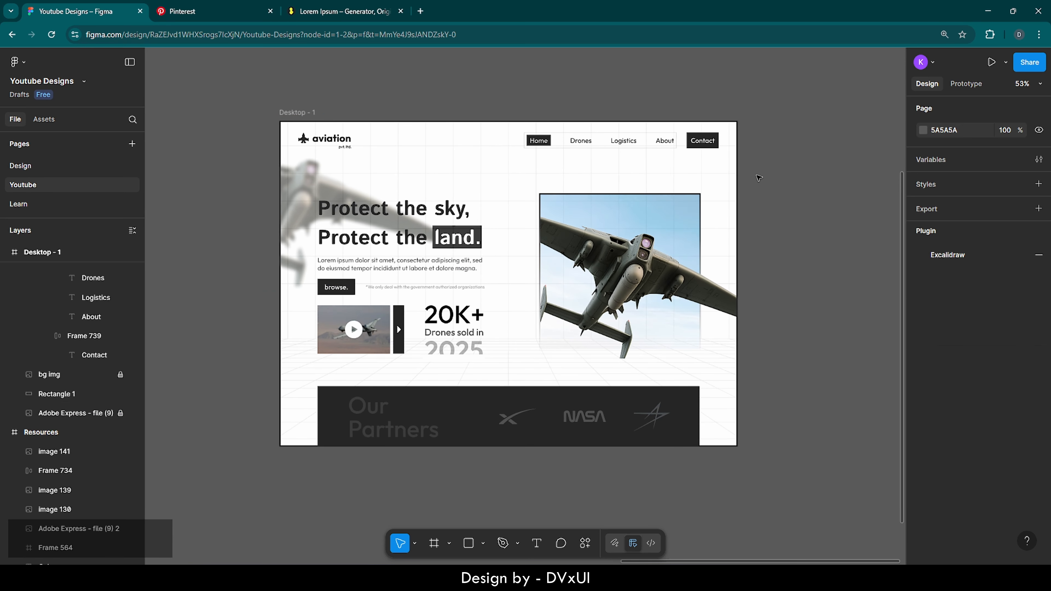
Hide the editor interface, make the browser full screen and examine the whole Desktop - 1 design up close.
right_click(761, 96)
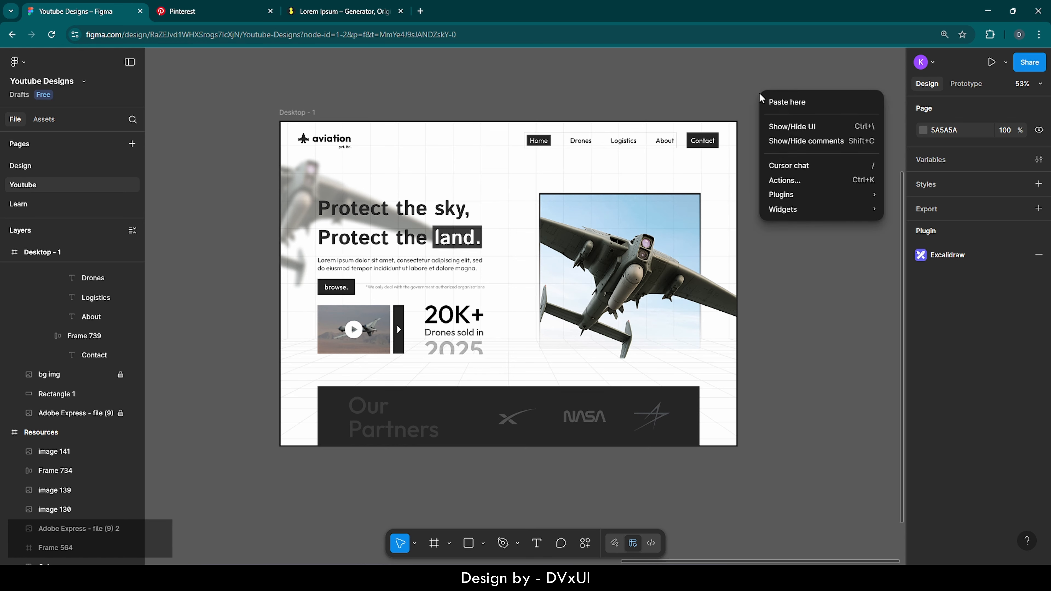
left_click(773, 127)
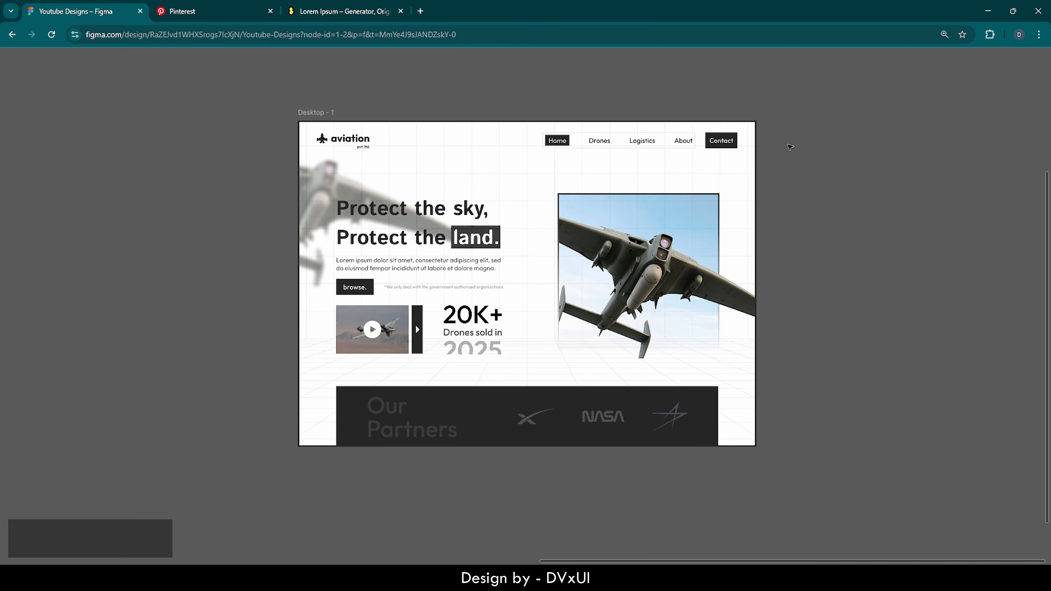
key("F11")
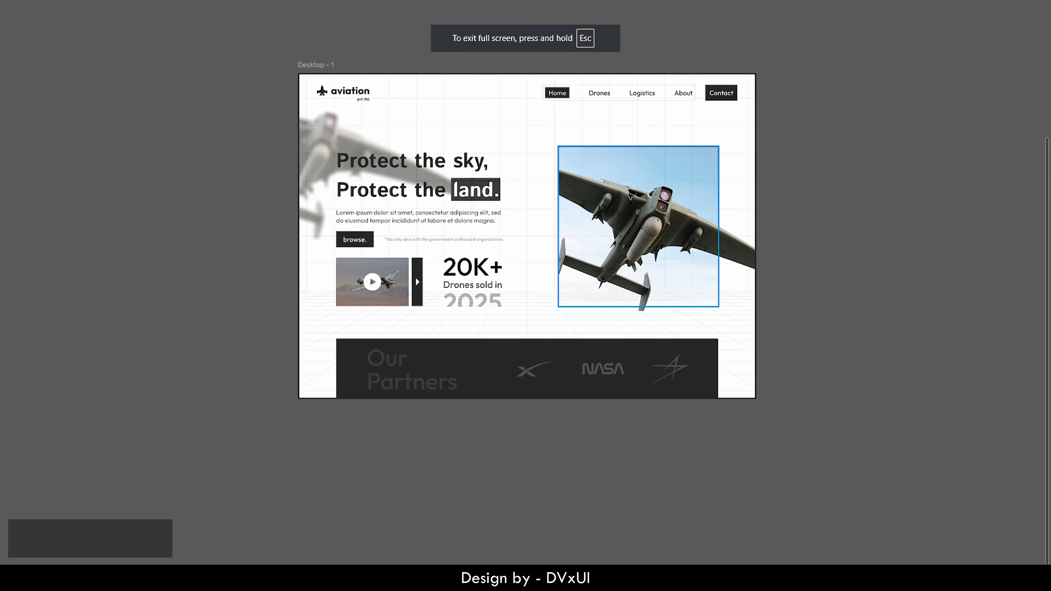
scroll(629, 195, "up", 5)
scroll(628, 194, "down", 1)
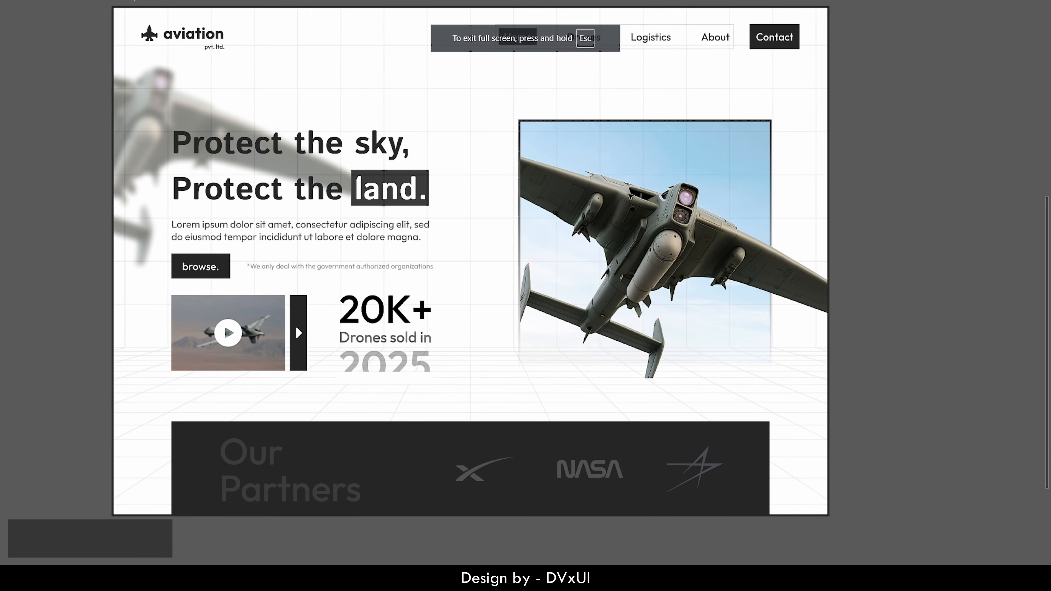
scroll(628, 194, "left", 1)
scroll(629, 194, "up", 1)
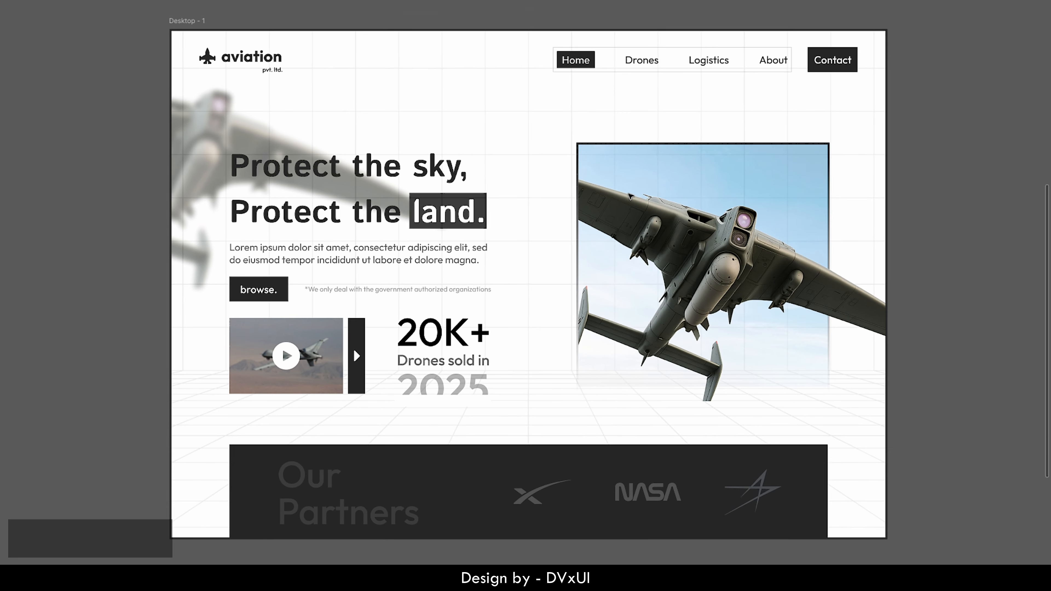
scroll(628, 194, "left", 1)
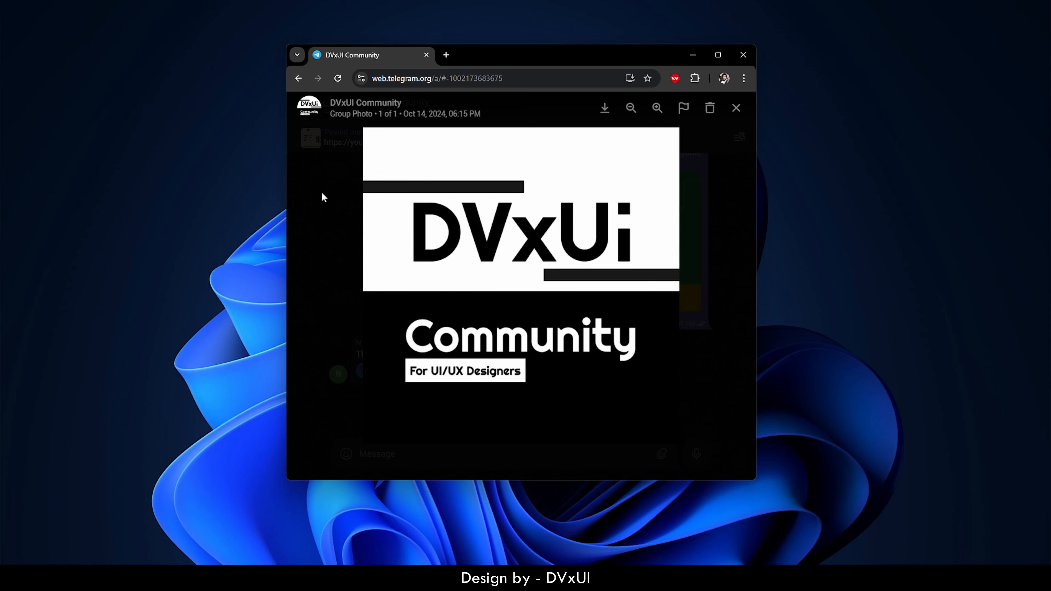
In Telegram Web, close the enlarged group photo and look back through the earlier messages of the DVxUI Community chat.
left_click(321, 197)
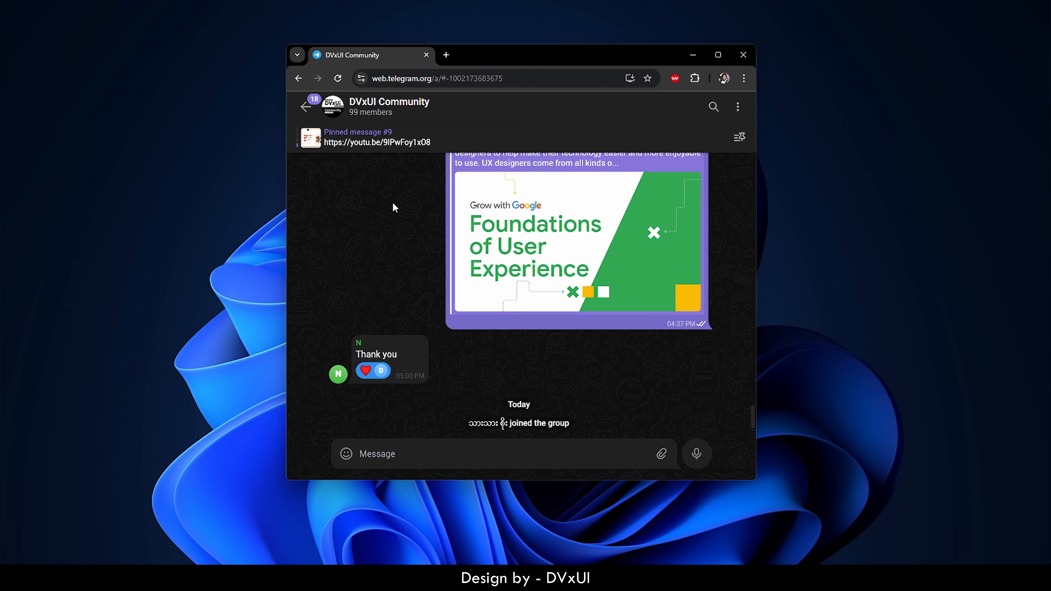
scroll(392, 203, "up", 10)
scroll(393, 206, "up", 6)
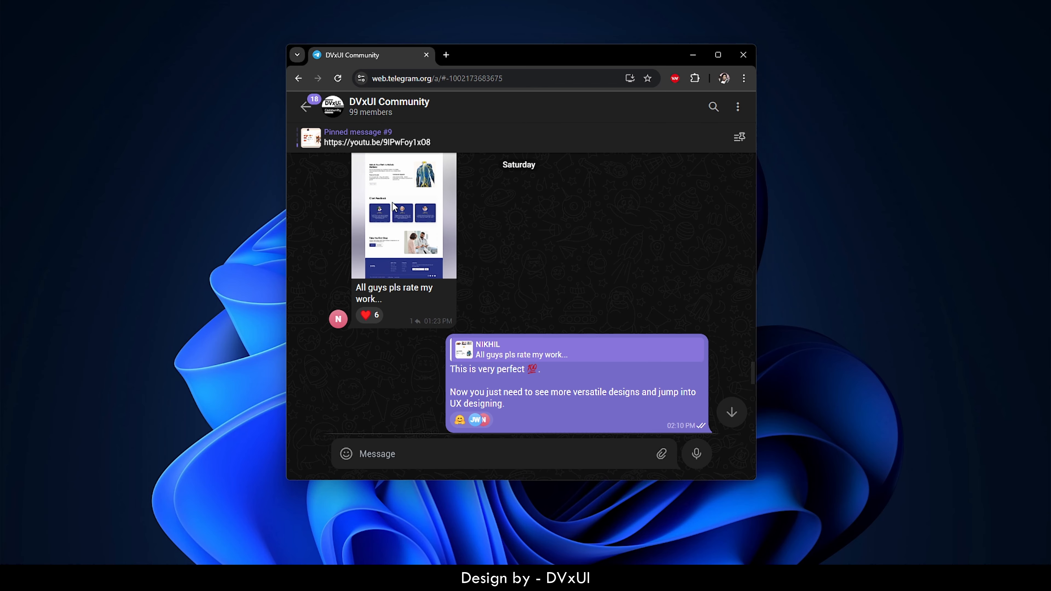
scroll(393, 207, "up", 5)
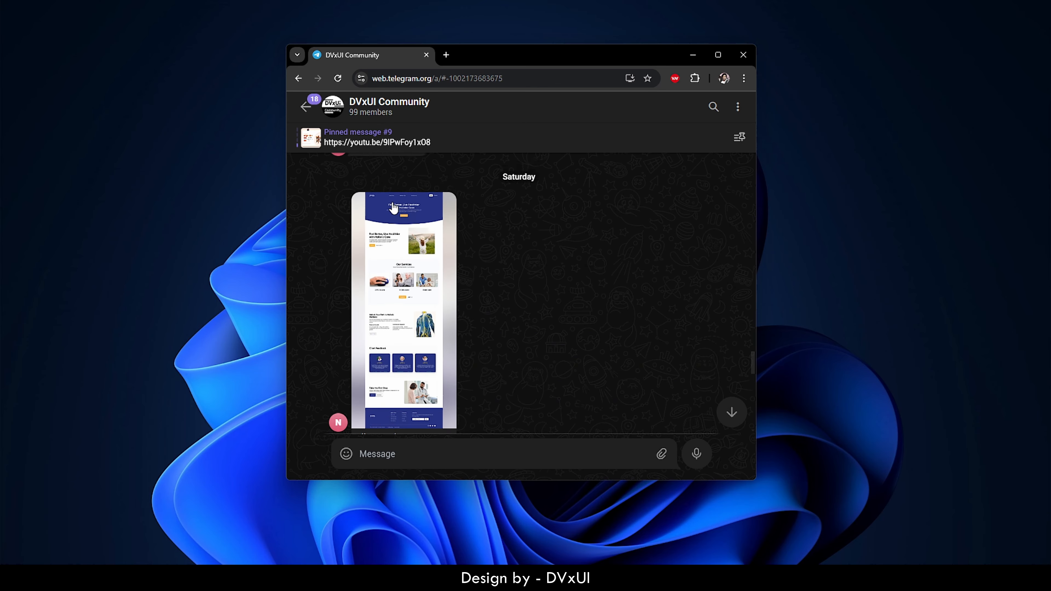
scroll(393, 209, "up", 4)
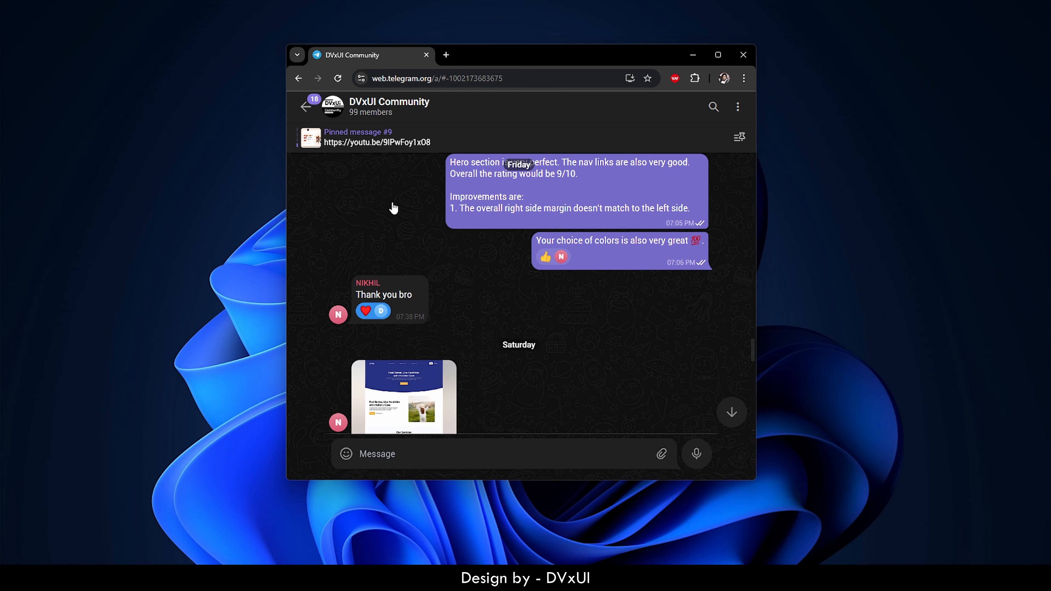